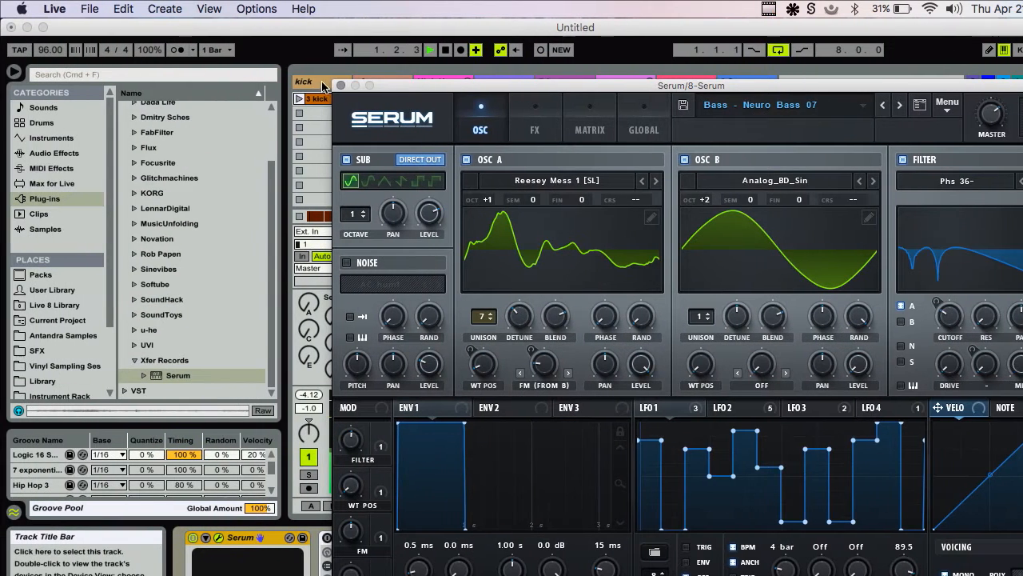
- Close the Serum plug-in window
left_click(340, 85)
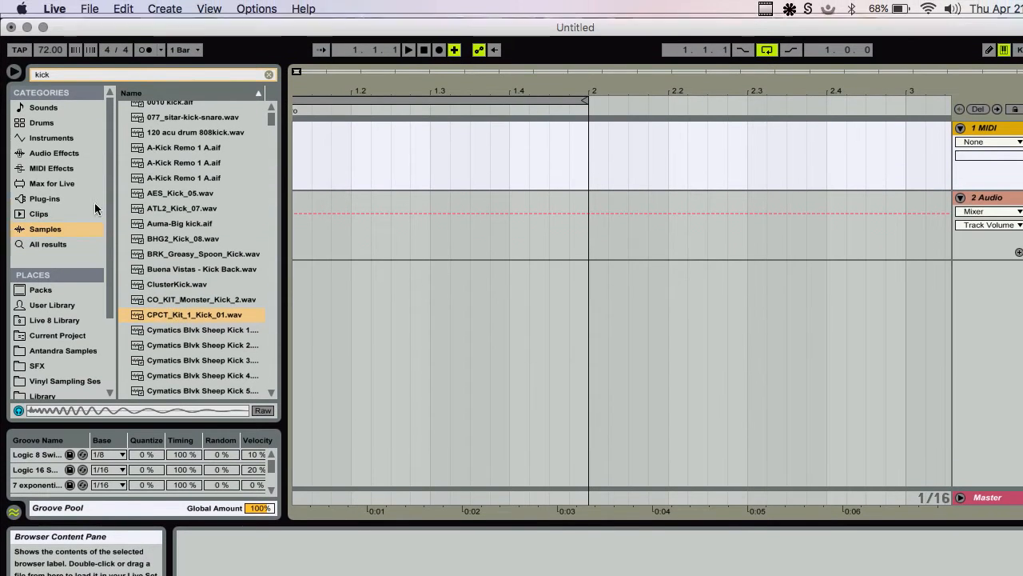
- Check the kick search matches among the audio effects and instruments, including the Instrument Rack presets and Simpler
left_click(53, 155)
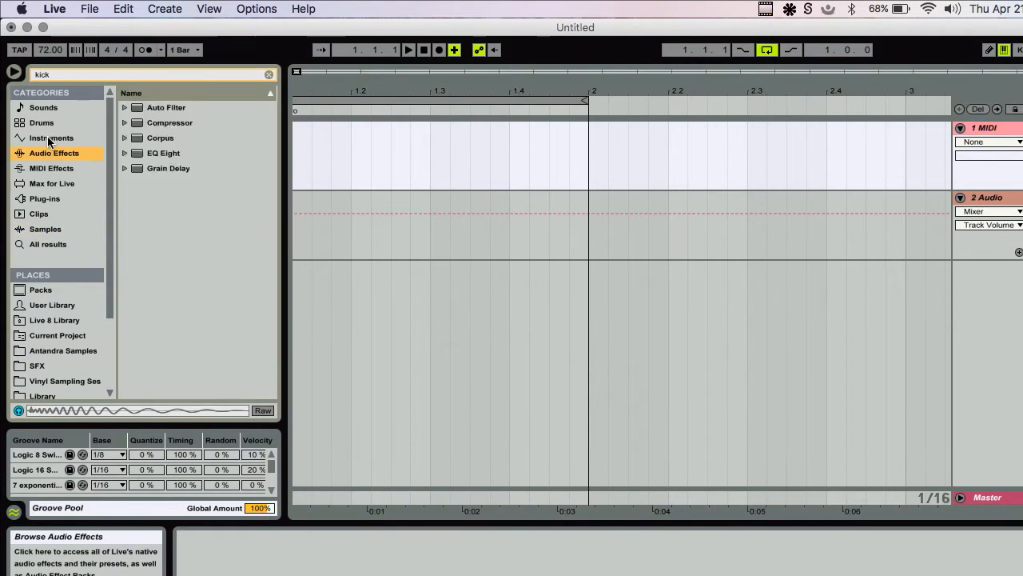
left_click(48, 138)
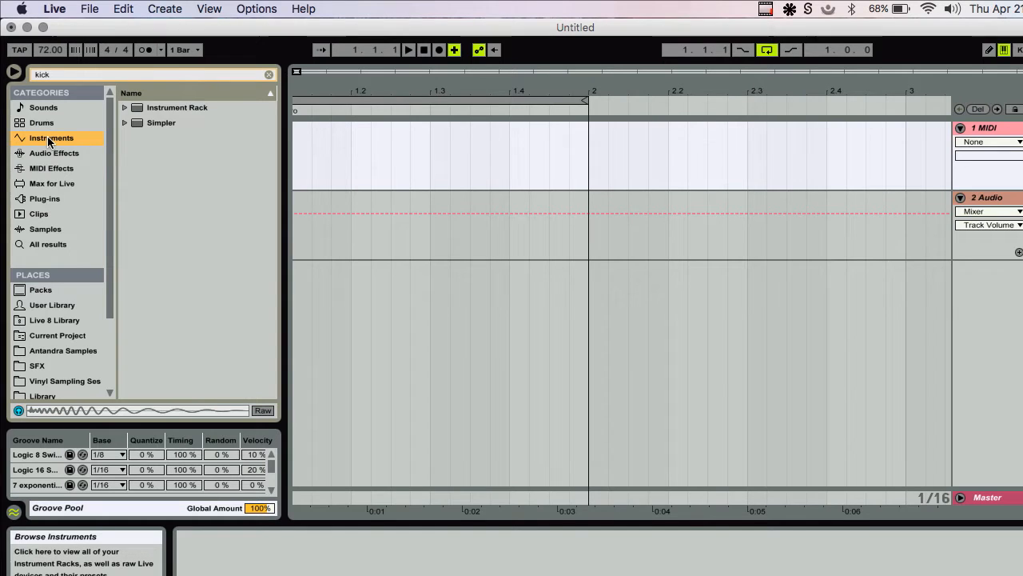
left_click(125, 108)
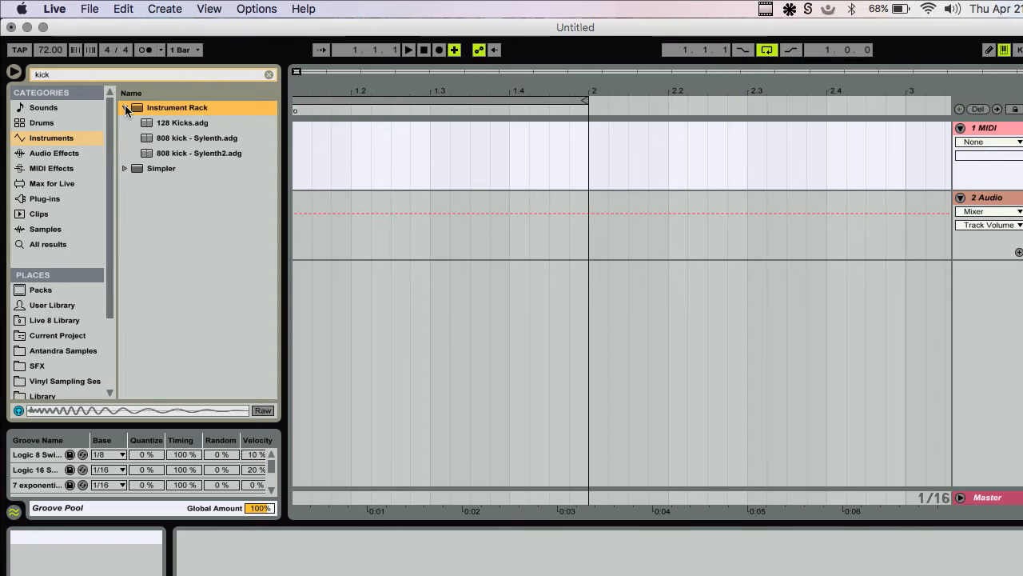
left_click(125, 107)
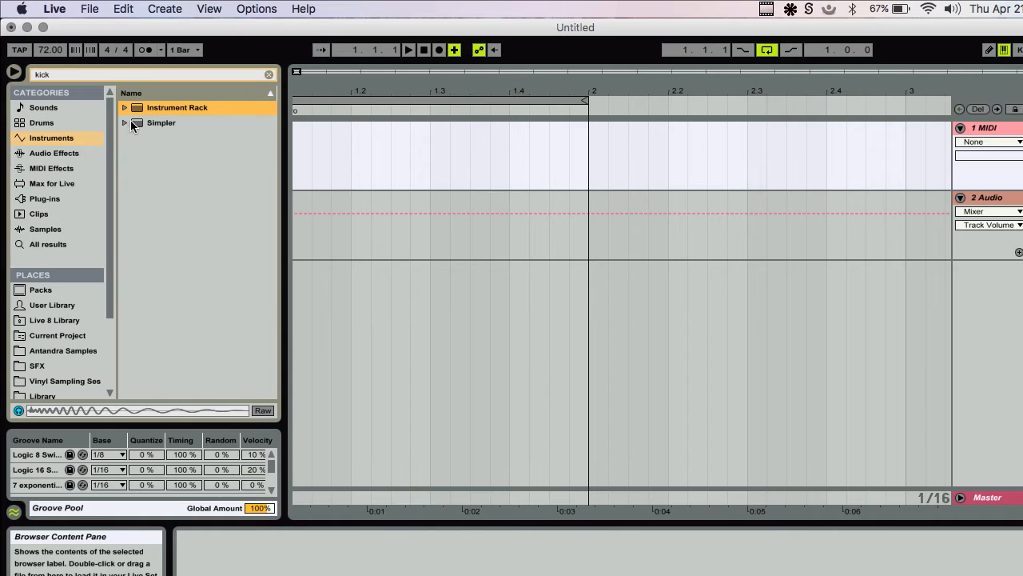
left_click(138, 123)
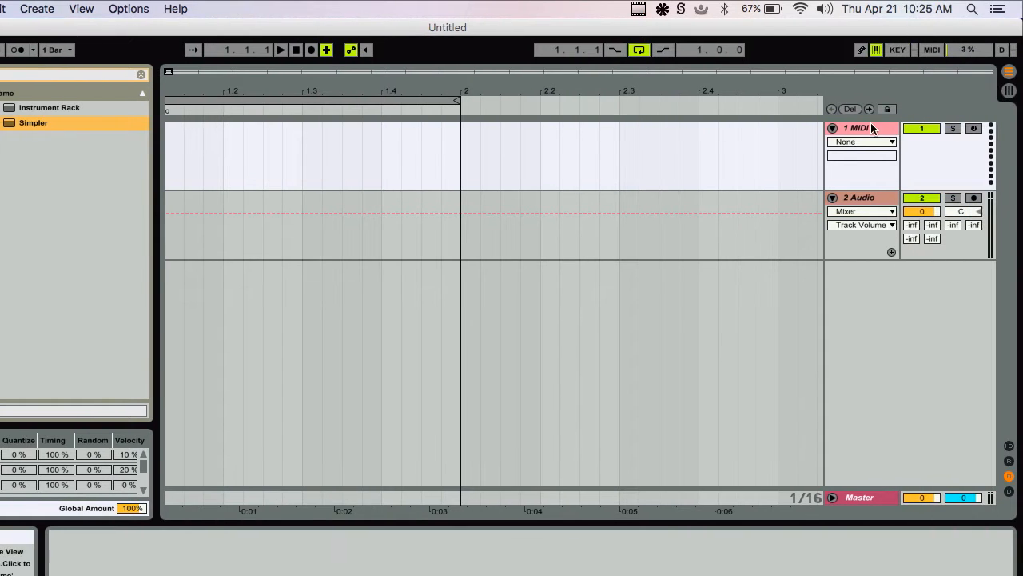
- Insert an audio track below the 1 MIDI track and delete it again
left_click(859, 130)
key("super+t")
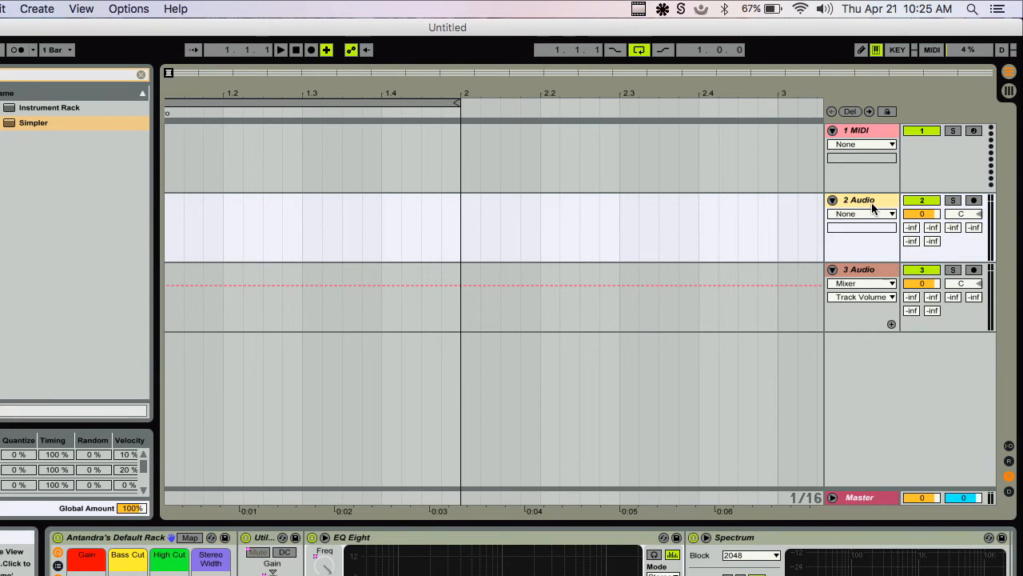
key("BackSpace")
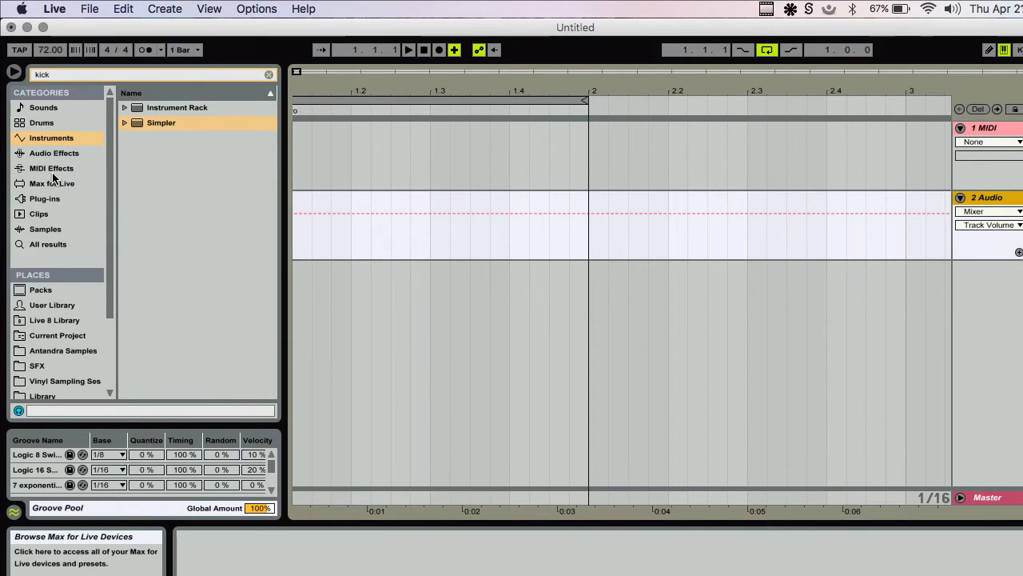
- Check the kick matches in Instrument Rack and the User Library, and list all results for kick
left_click(124, 108)
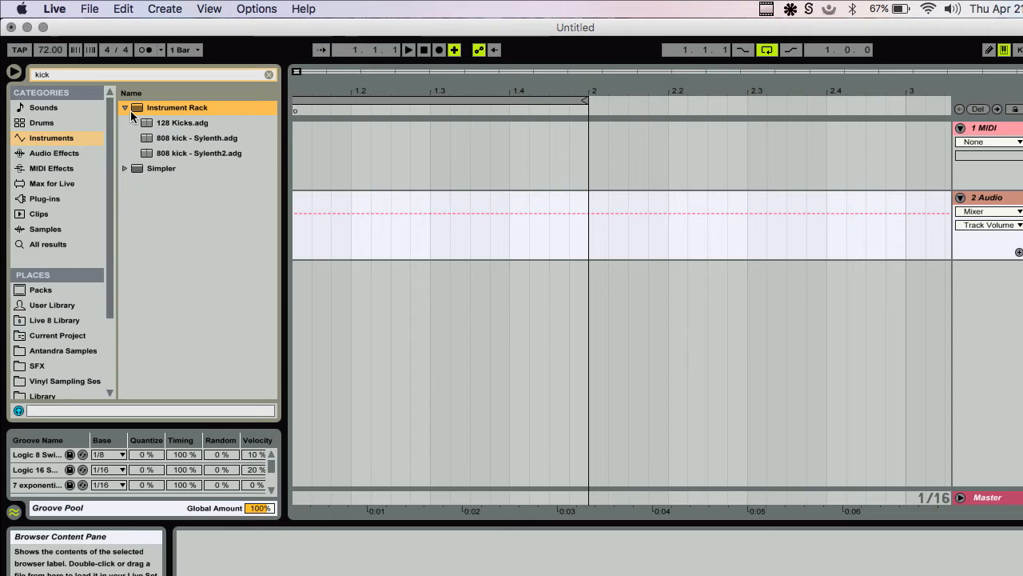
left_click(125, 107)
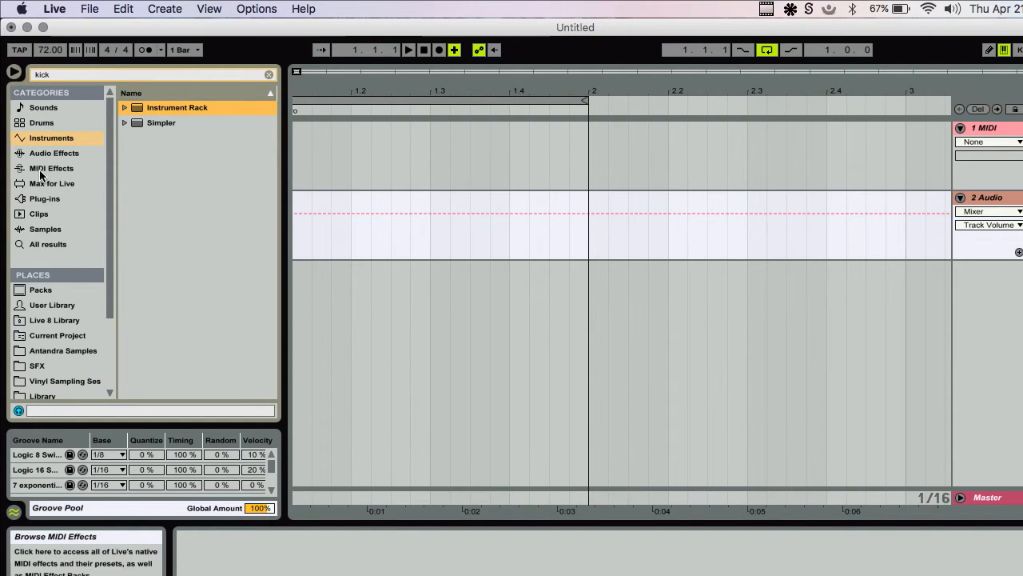
left_click(51, 302)
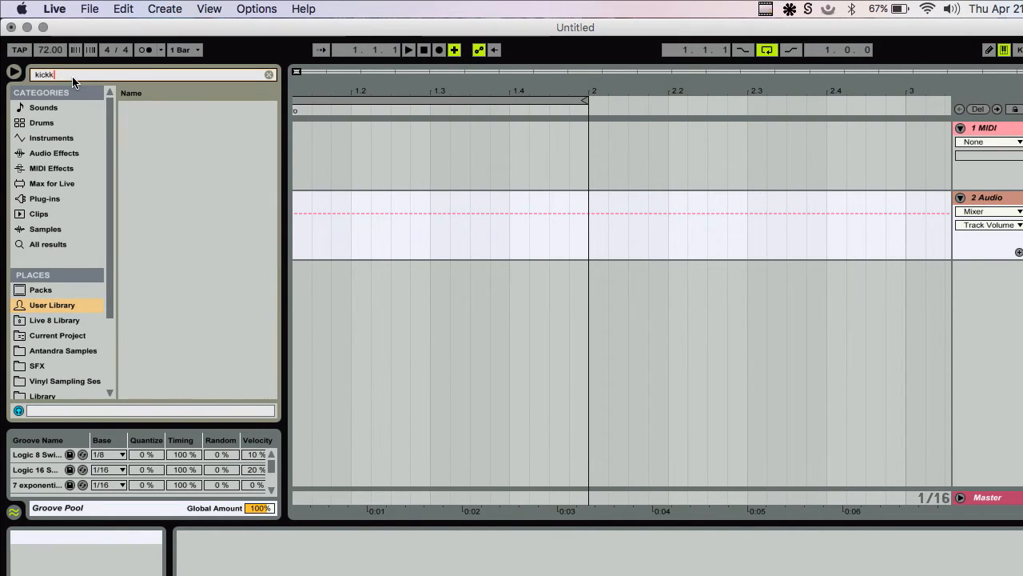
key("BackSpace")
left_click(36, 244)
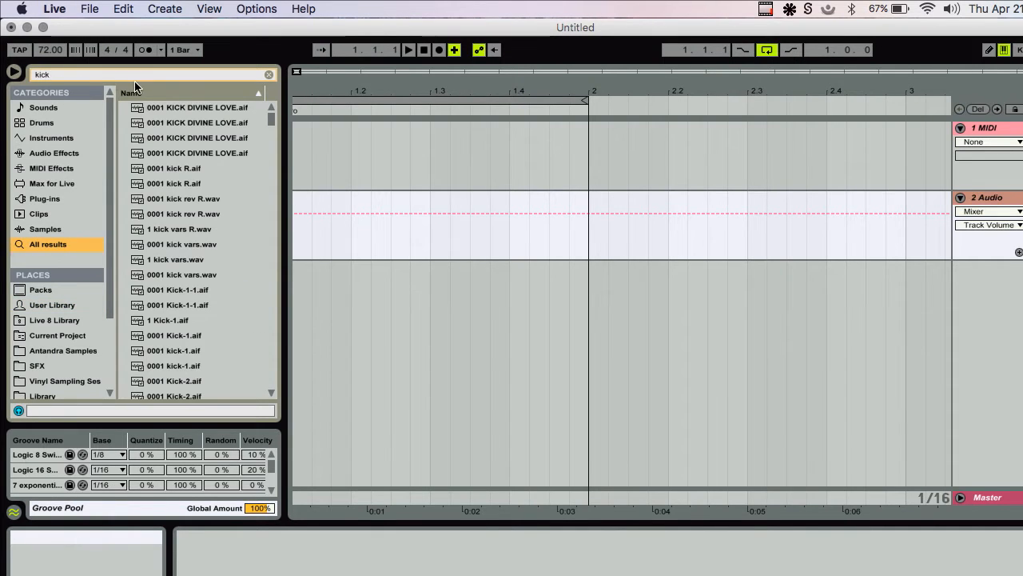
- Audition the kick samples numbered 0002 and 0003, including 2 kick vars.wav, 0003 bass kick.aif and 0003 kick.aif
scroll(144, 292, "down", 8)
left_click(143, 292)
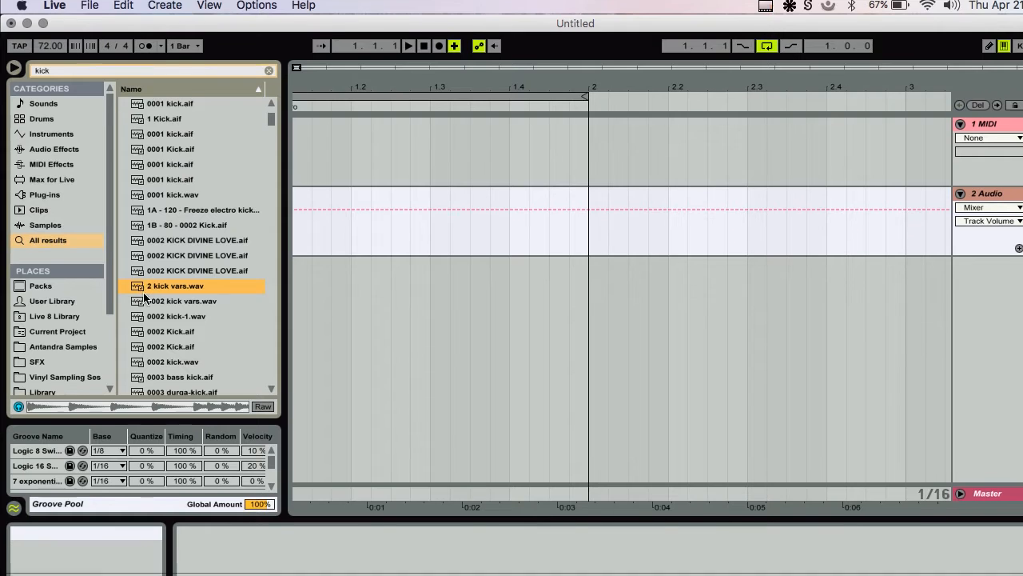
left_click(153, 320)
scroll(165, 346, "down", 2)
left_click(165, 350)
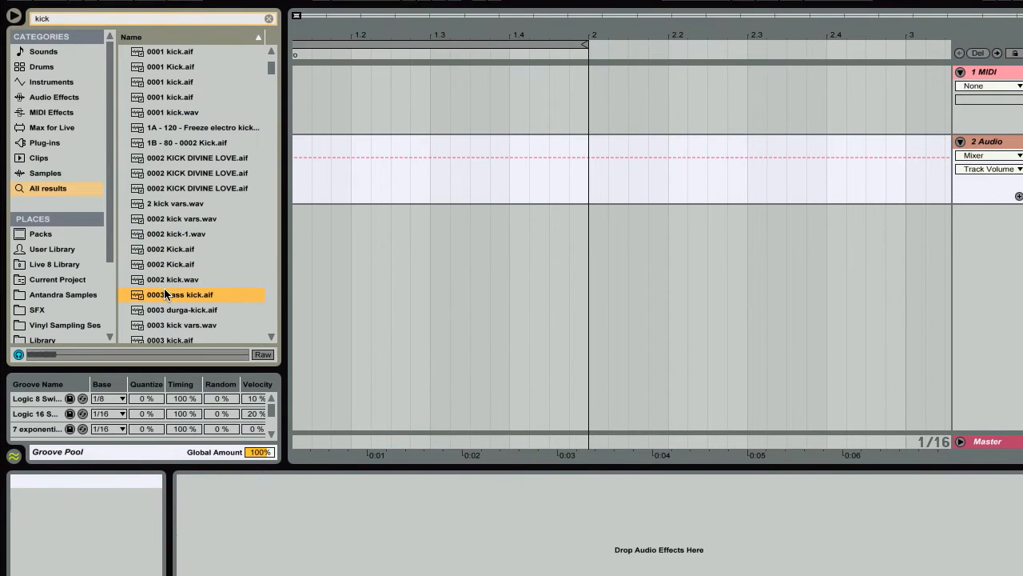
scroll(164, 295, "down", 4)
left_click(164, 296)
scroll(165, 292, "down", 2)
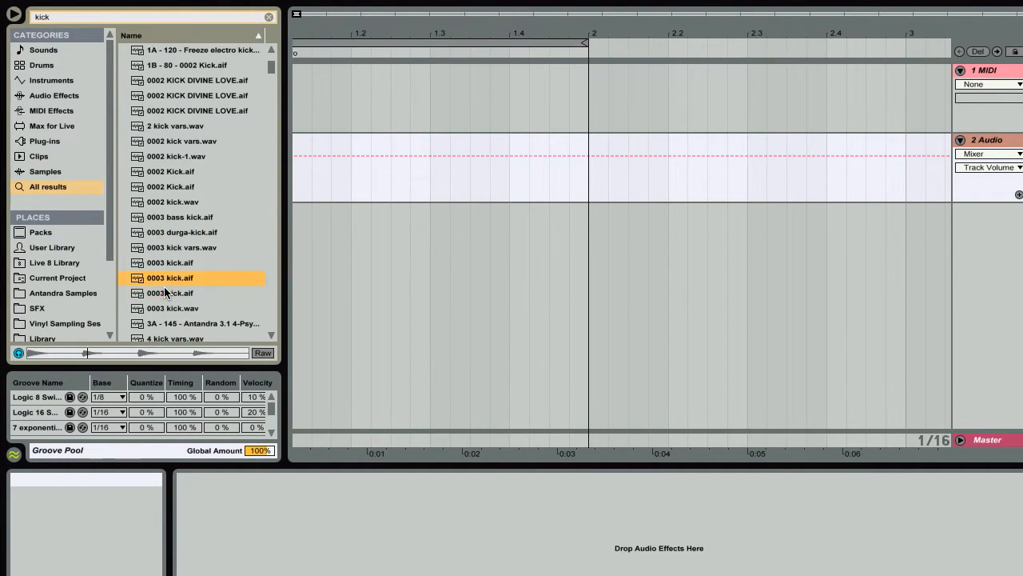
- Audition the kick samples from 4 kick vars.wav through 0005 kick.wav, including the 4A - 120 Freeze electro kick
left_click(170, 293)
scroll(179, 292, "down", 2)
left_click(179, 289)
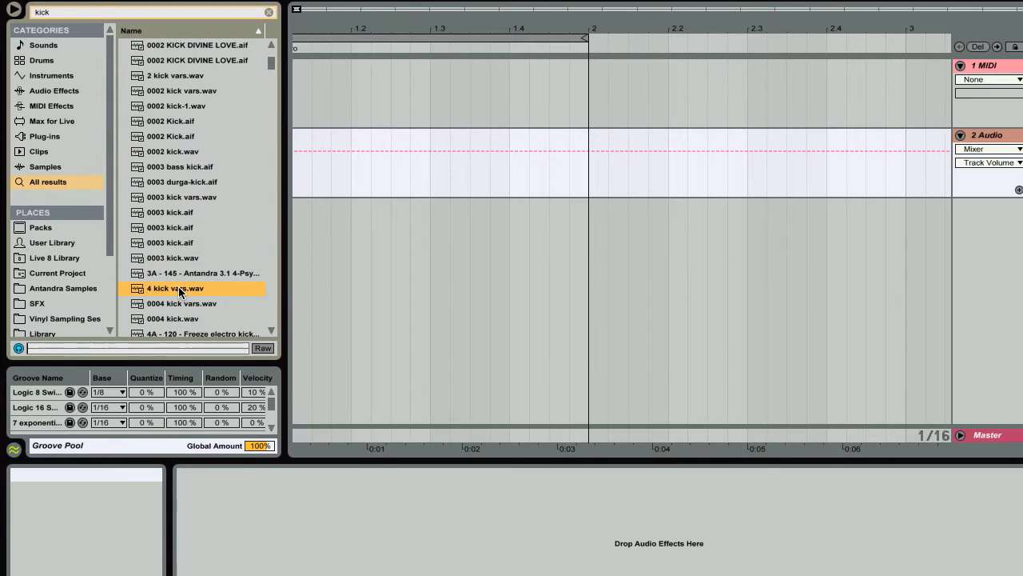
scroll(178, 284, "down", 3)
left_click(170, 257)
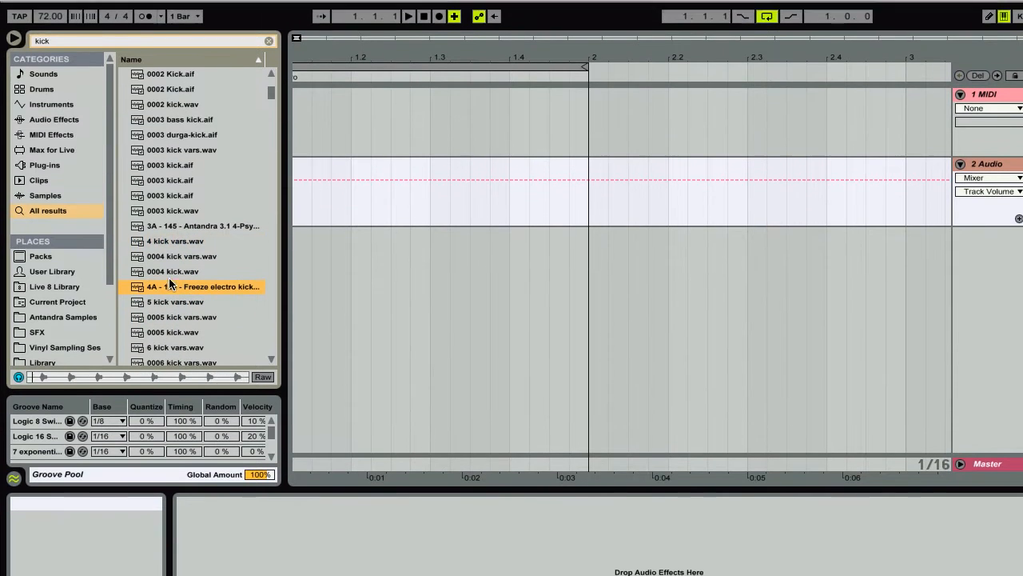
left_click(170, 242)
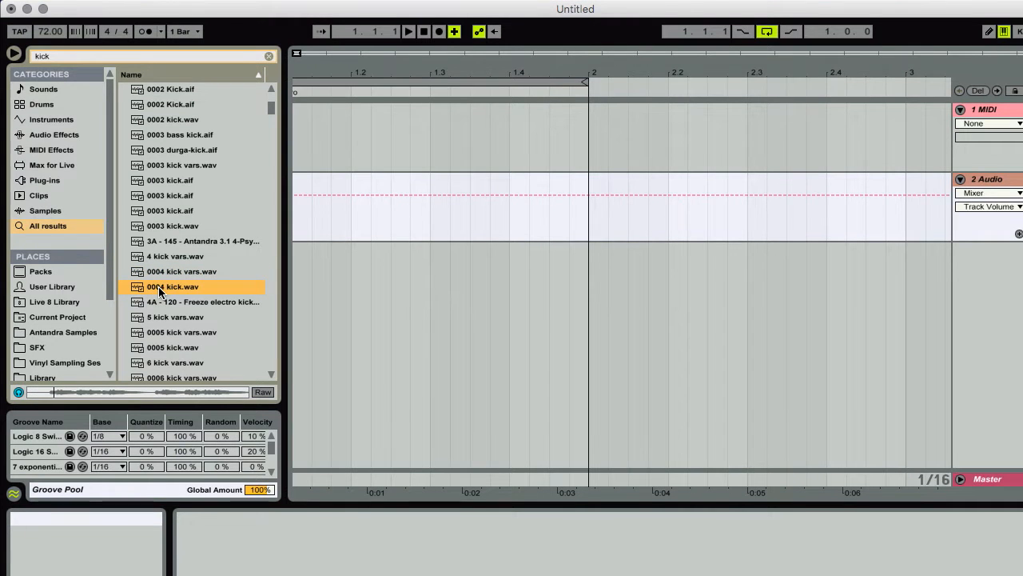
left_click(174, 316)
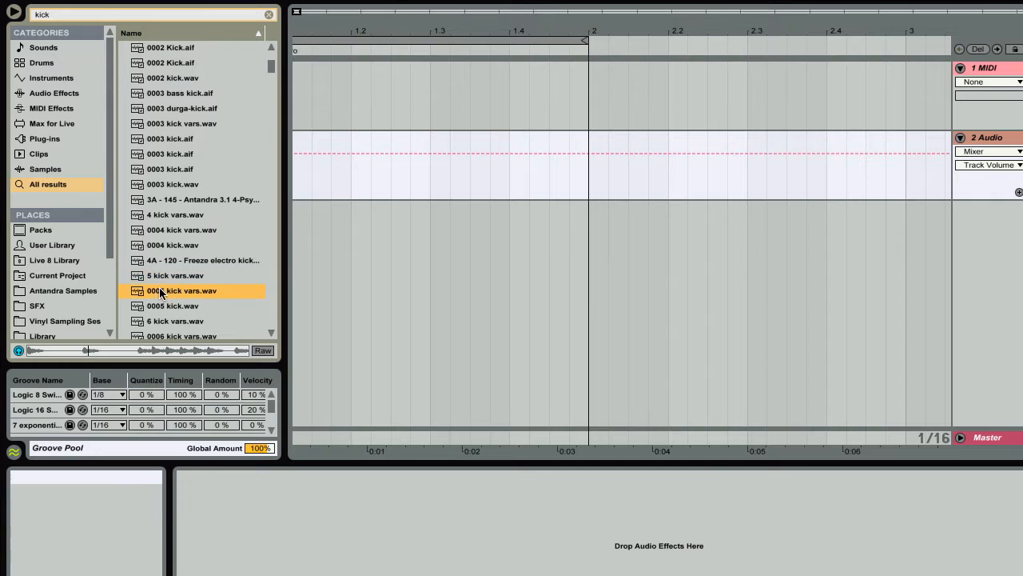
key("Down")
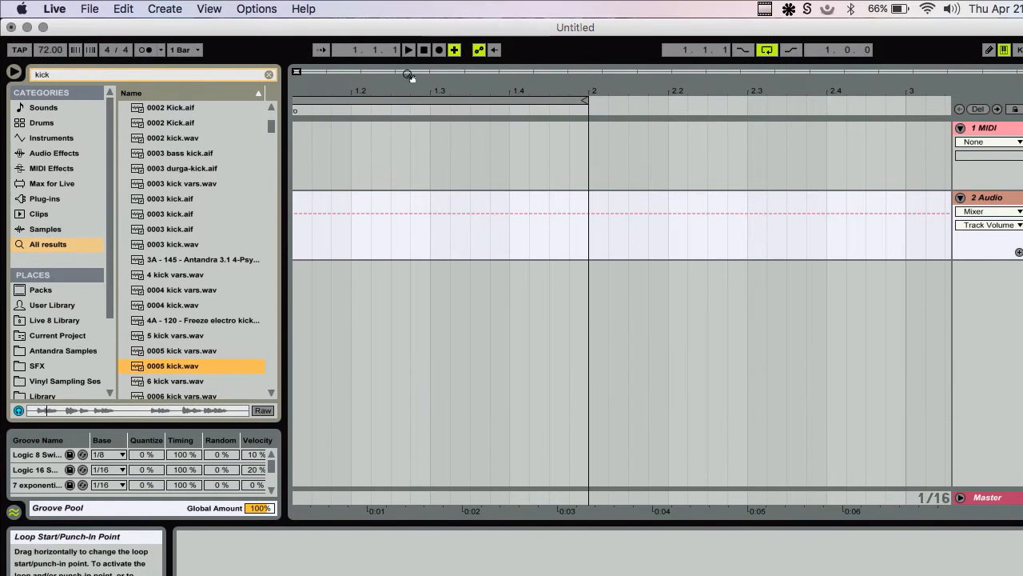
- Audition the number 6 kick samples, from 0006 kick vars.wav to 6B - 117 - 0002 KICK DIVINE
scroll(167, 359, "down", 2)
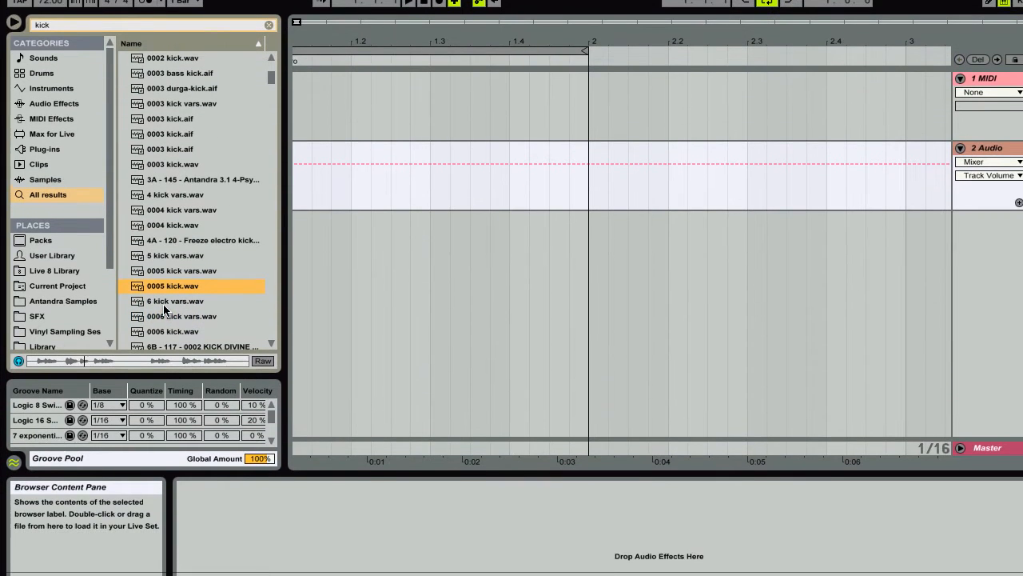
left_click(178, 351)
key("Down")
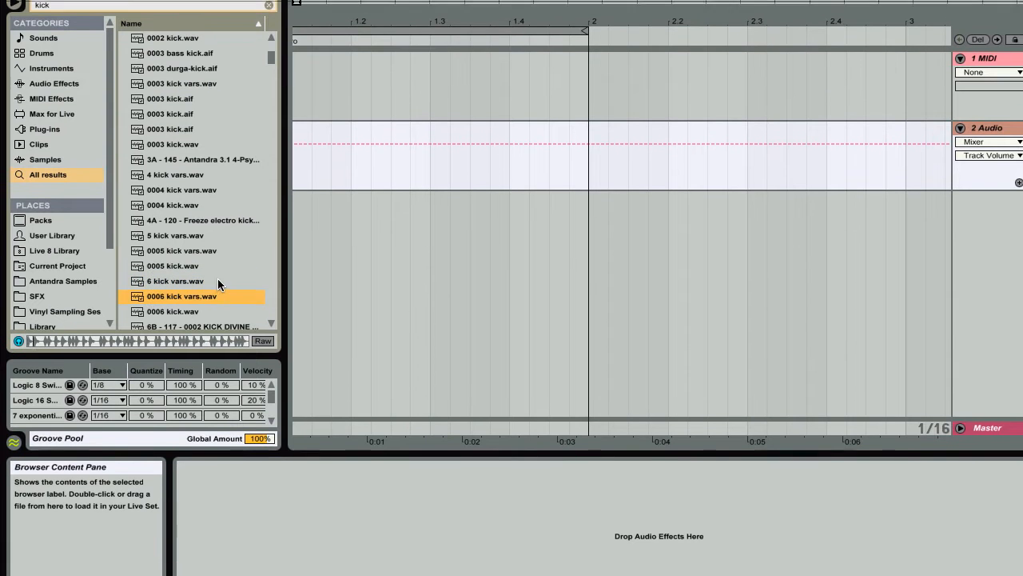
key("Down")
key("Down")
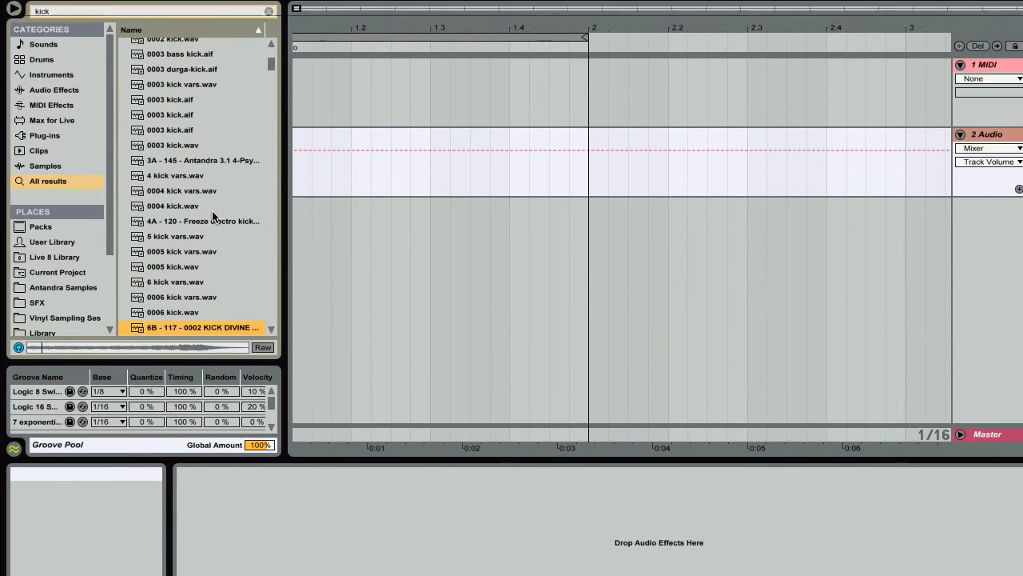
- Audition the number 7 kick samples, from 0007 breakbeat-kick.aif through 0007 Kick.wav
scroll(210, 261, "down", 3)
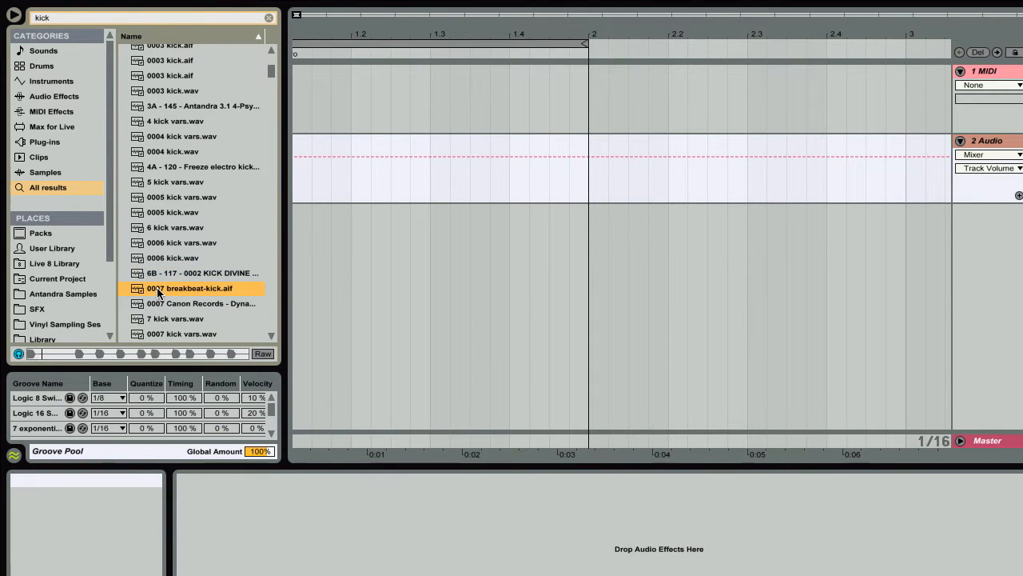
key("Down")
key("Down")
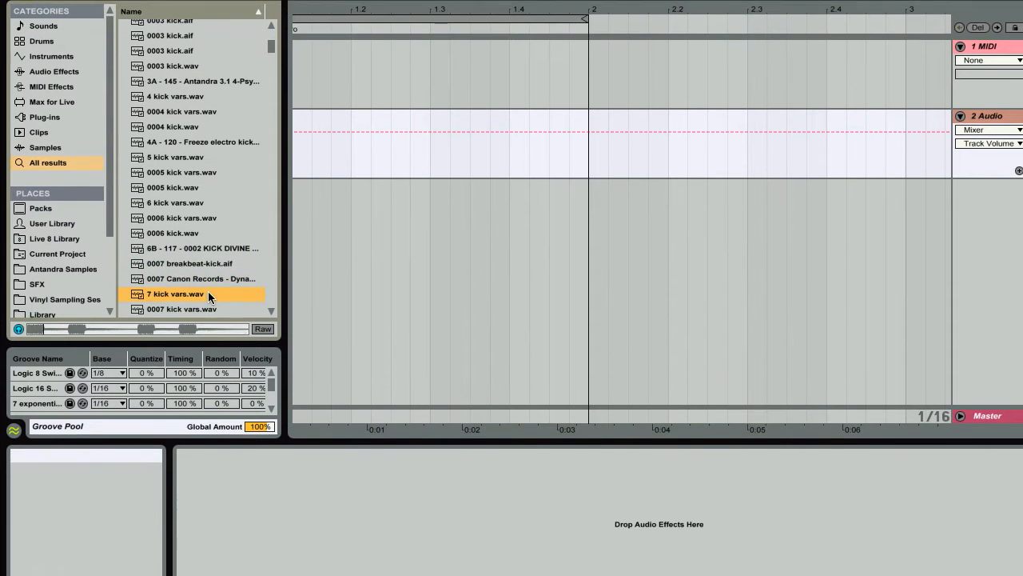
key("Down")
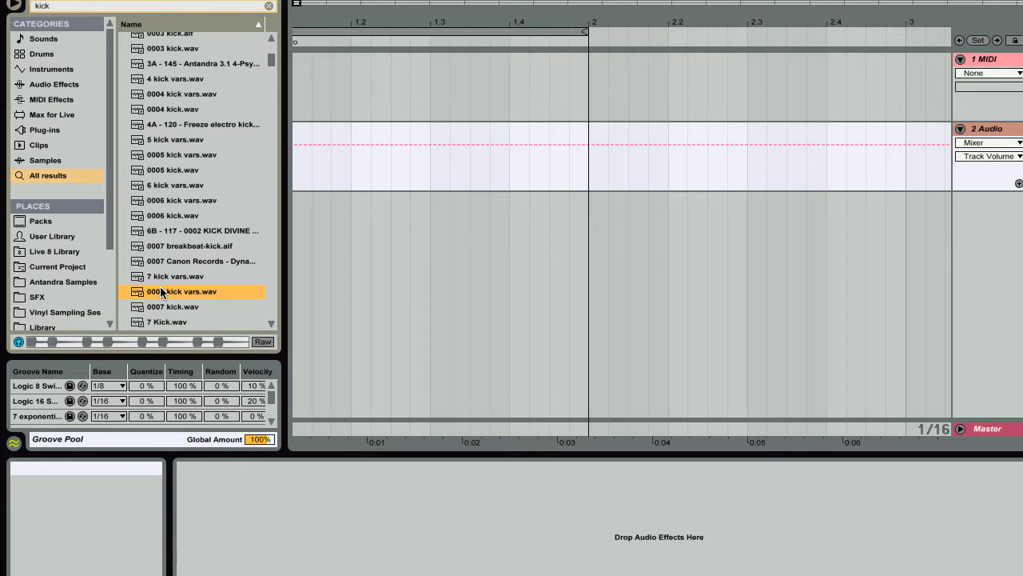
key("Down")
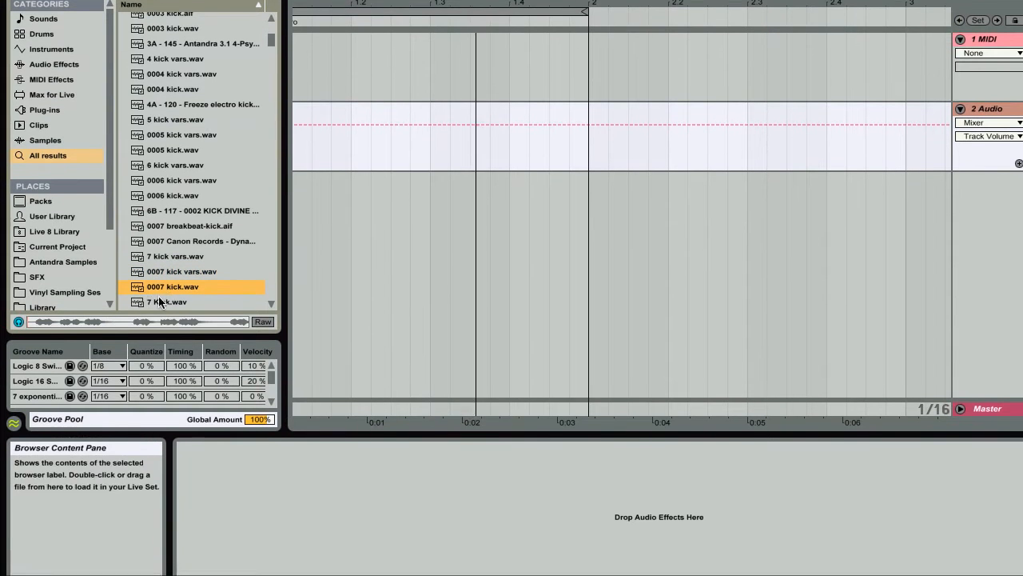
key("Down")
scroll(152, 293, "down", 2)
left_click(152, 259)
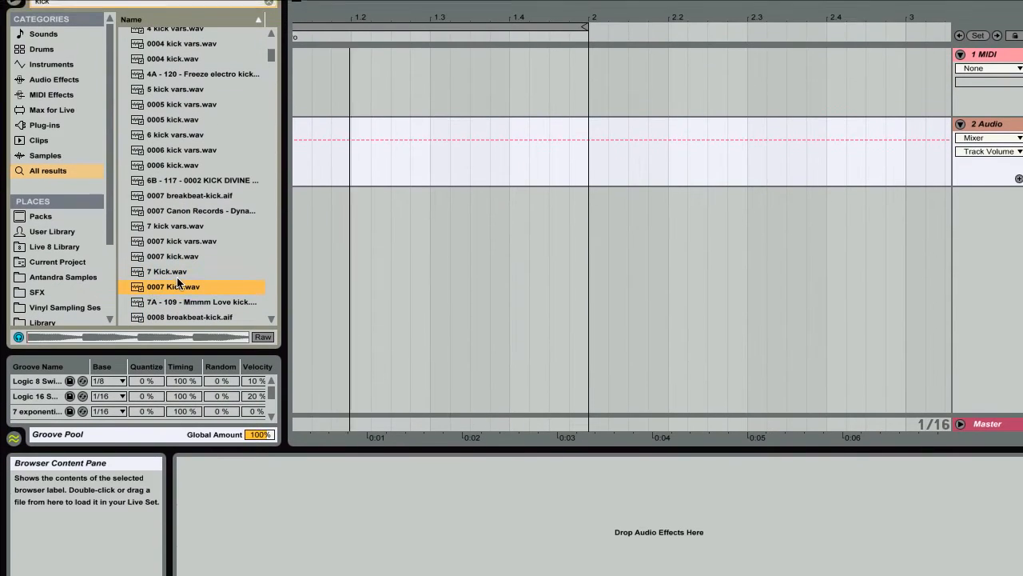
- Return to the start of the results and audition 0001 kick R.aif, 0001 Kick-2.aif, 0001 Kick.aif and 0002 KICK DIVINE LOVE.aif
scroll(179, 160, "up", 15)
scroll(180, 212, "up", 3)
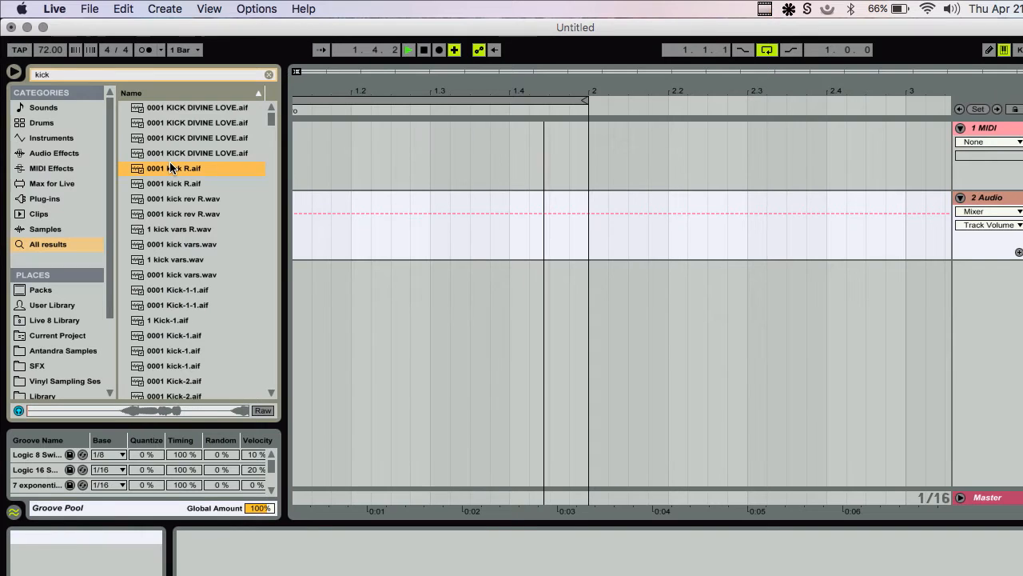
scroll(170, 167, "down", 5)
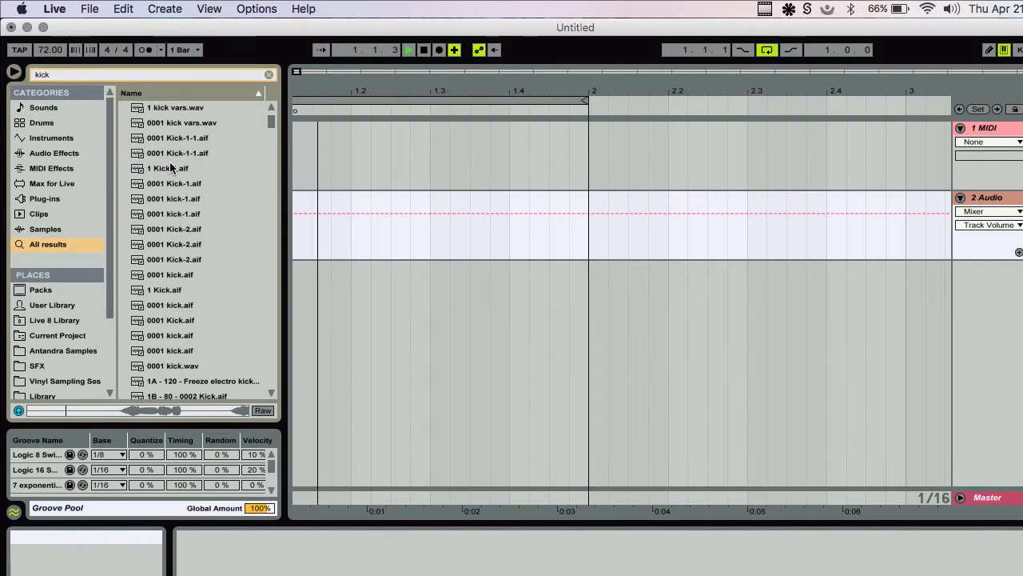
scroll(158, 223, "down", 1)
left_click(157, 218)
scroll(179, 240, "down", 1)
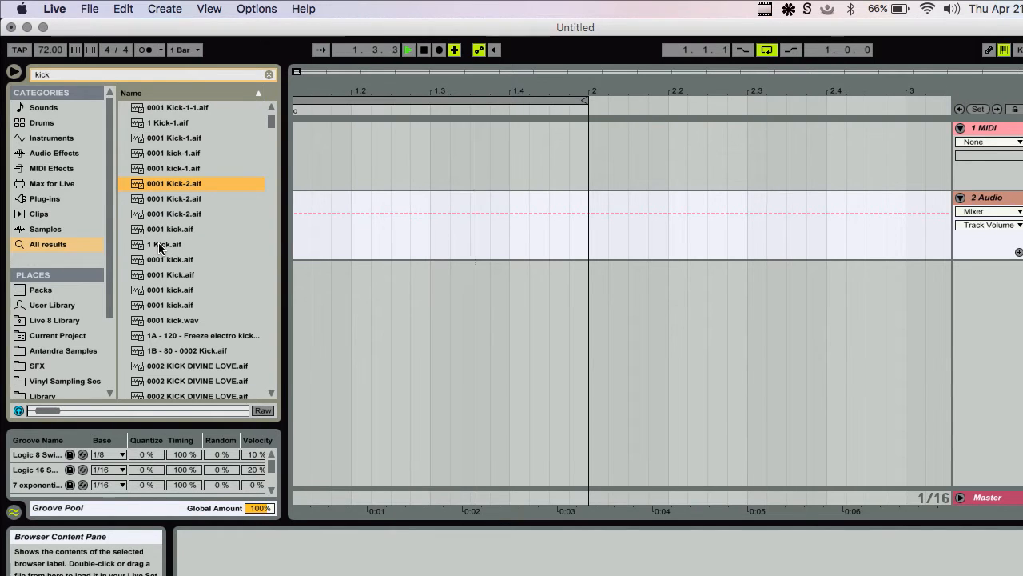
left_click(172, 274)
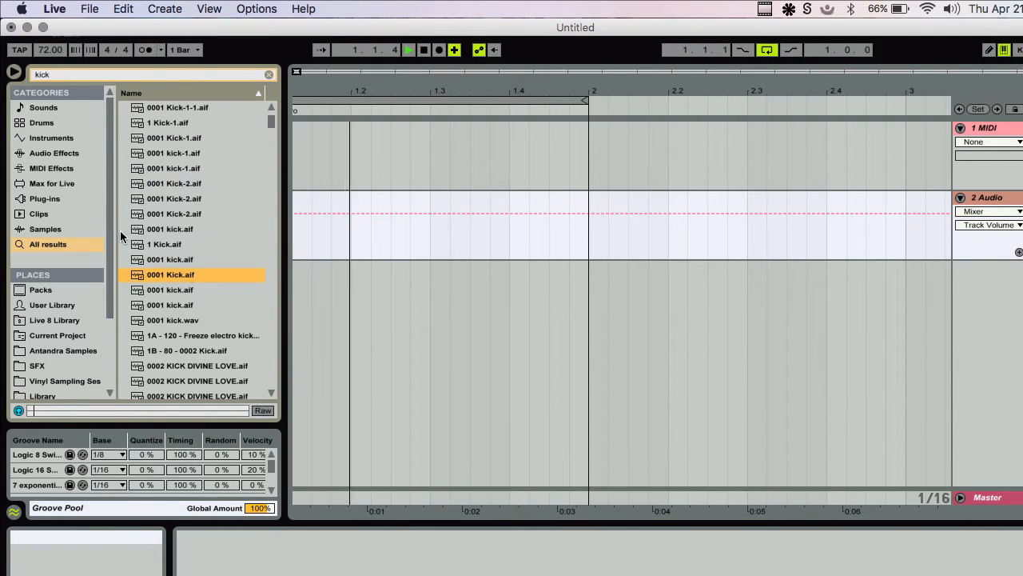
scroll(130, 250, "down", 1)
scroll(186, 308, "down", 2)
left_click(185, 307)
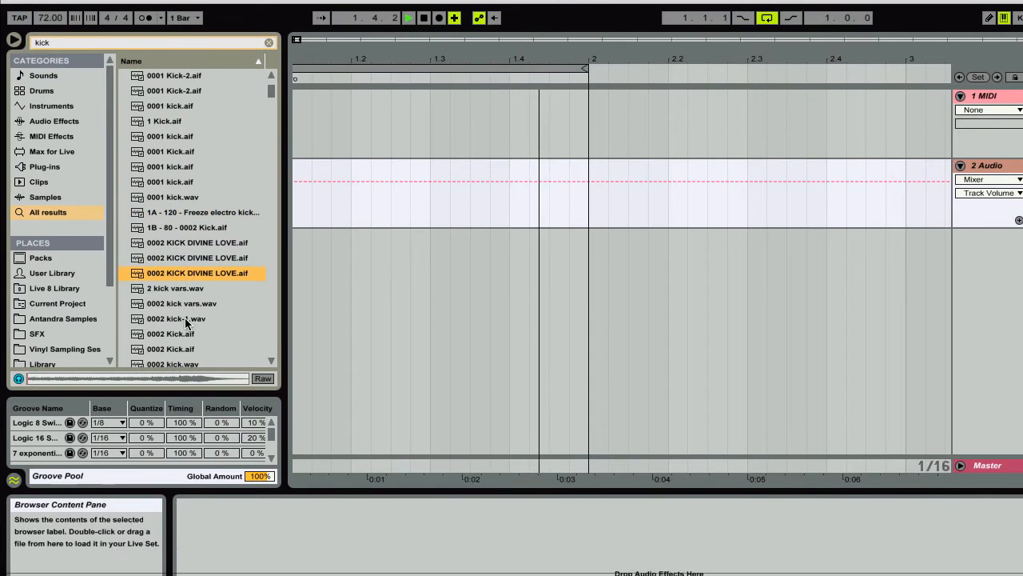
left_click(185, 350)
- Place the 0004 kick vars.wav loop at bar 1 of the 2 Audio track and play the arrangement
scroll(161, 333, "down", 6)
scroll(161, 289, "down", 2)
left_click(171, 244)
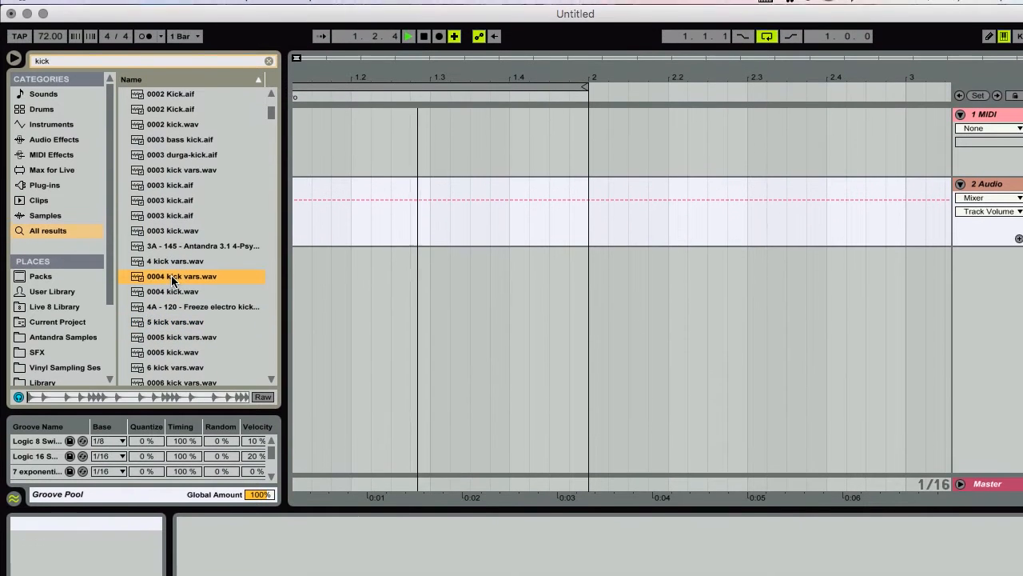
left_click_drag(171, 289, 300, 221)
key("space")
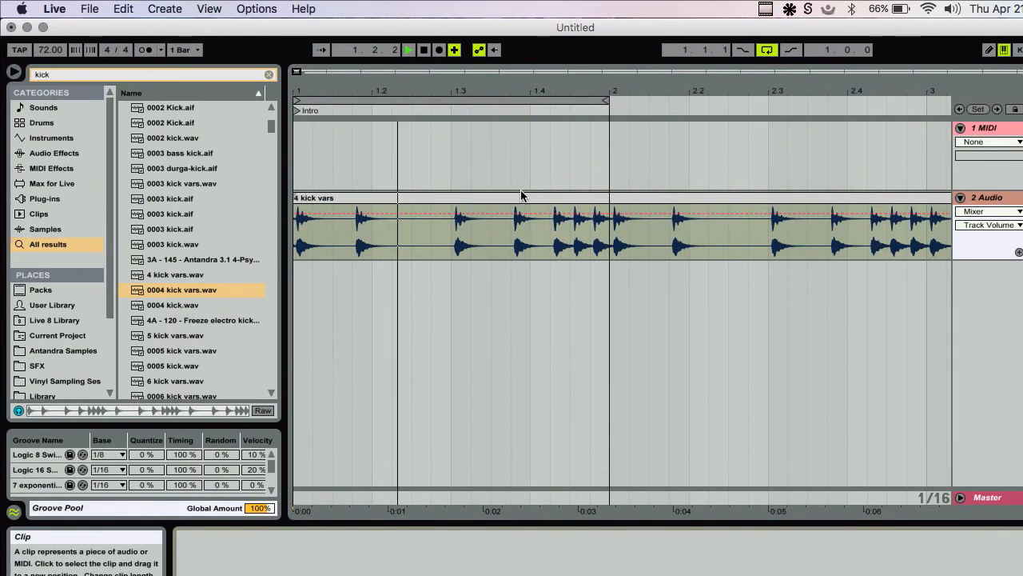
- Trim the 4 kick vars clip on 2 Audio to end at bar 2 and lower its gain to -11.0 dB
left_click_drag(561, 89, 397, 89)
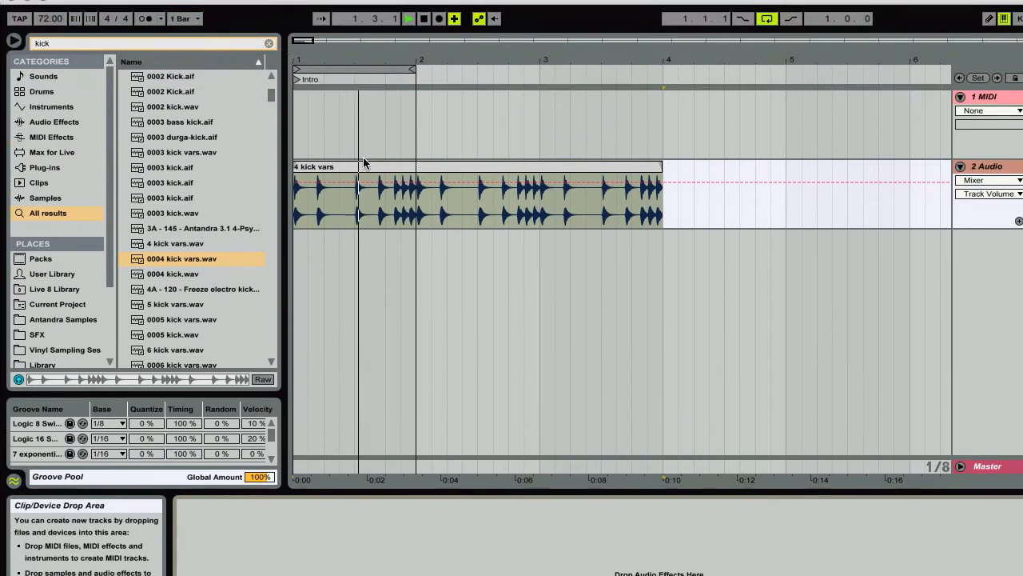
left_click(357, 54)
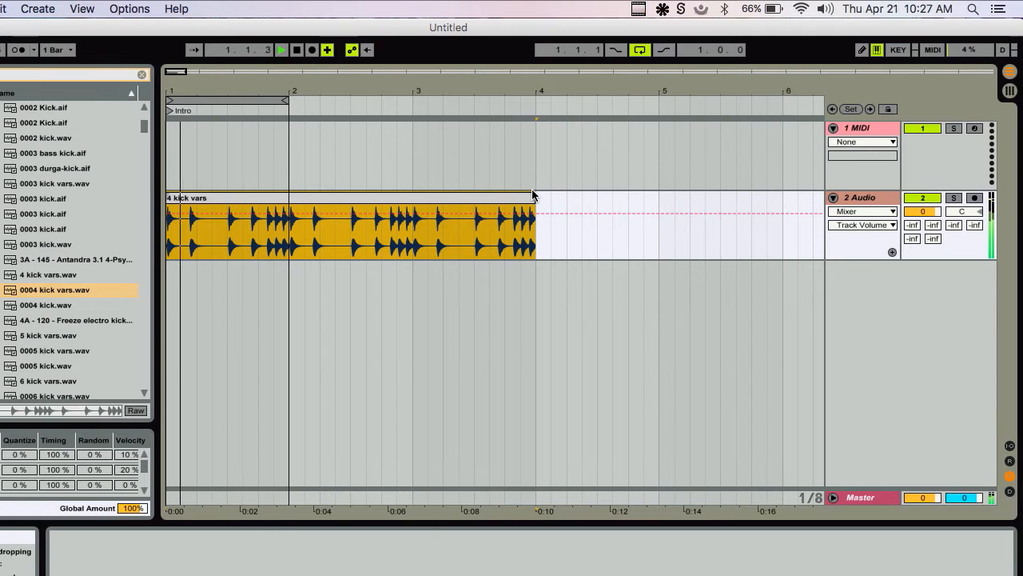
left_click_drag(532, 195, 284, 198)
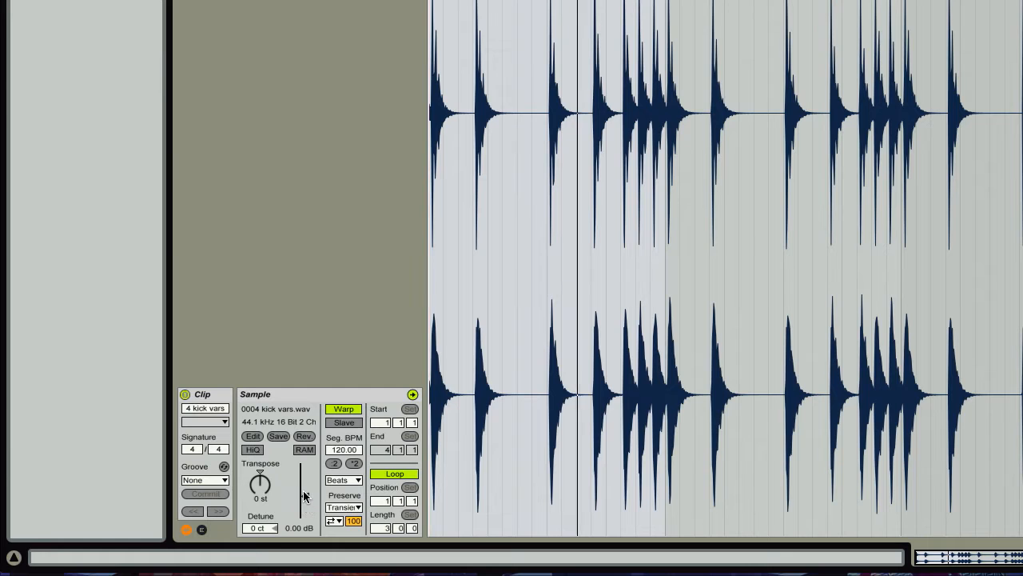
left_click_drag(303, 496, 304, 515)
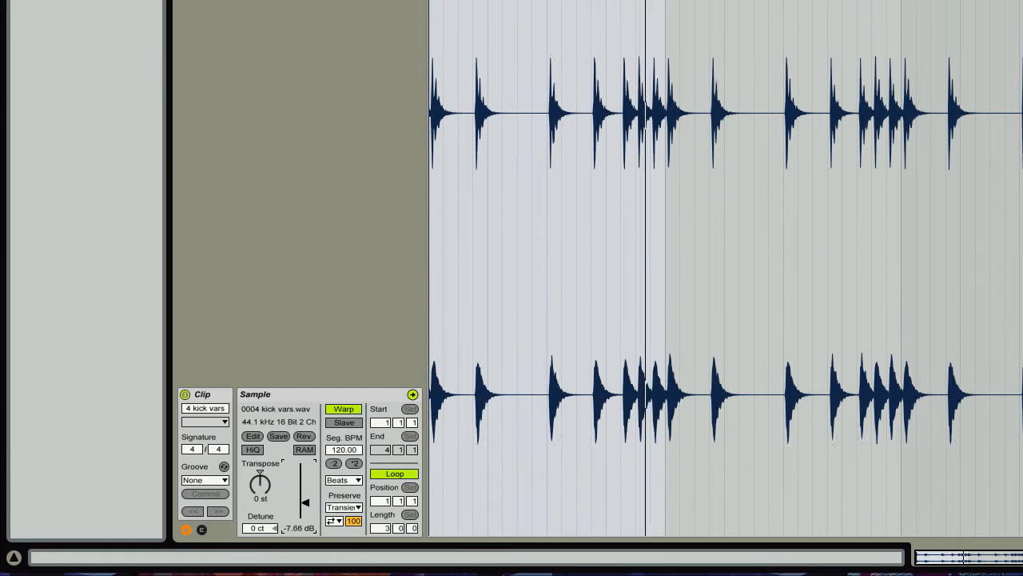
key("shift+Tab")
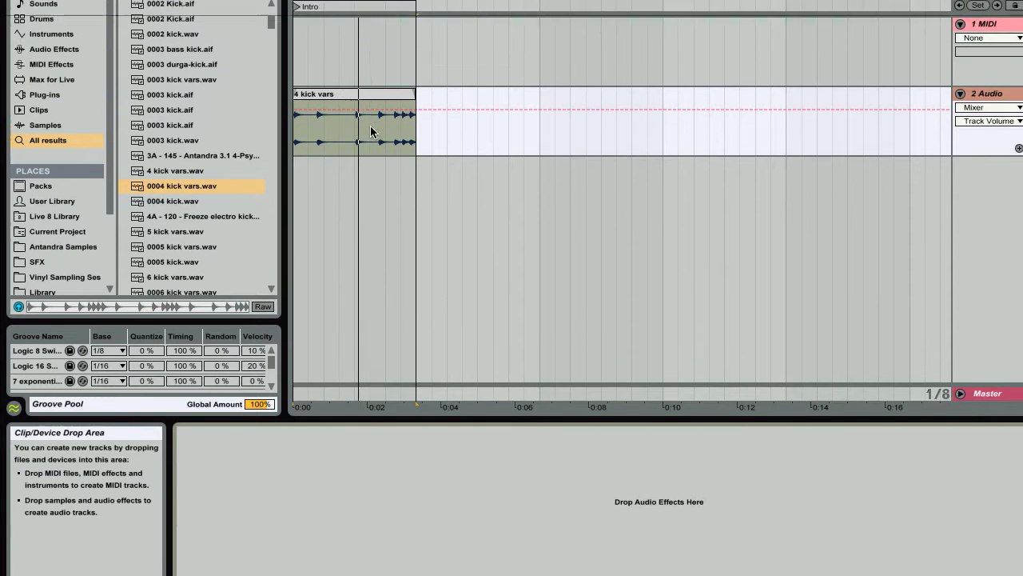
- Reopen the 4 kick vars clip's settings and look over the grooves available for it
left_click(352, 199)
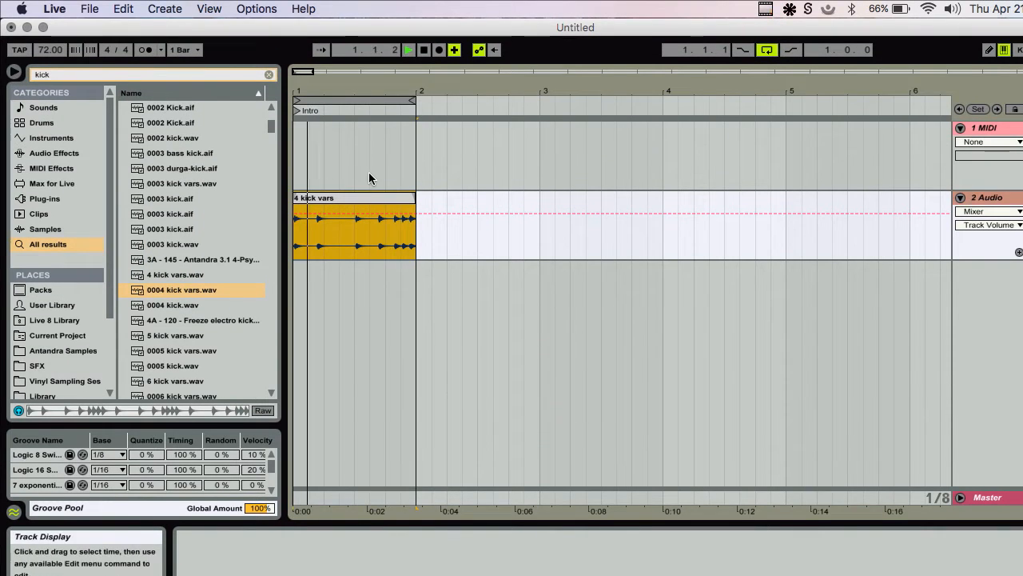
double_click(301, 199)
left_click(205, 479)
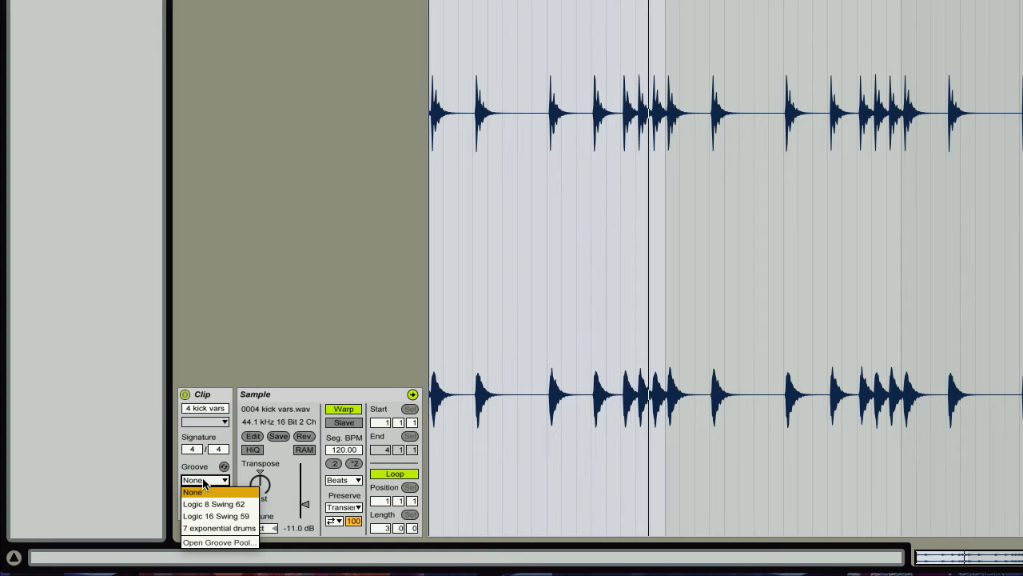
left_click(204, 482)
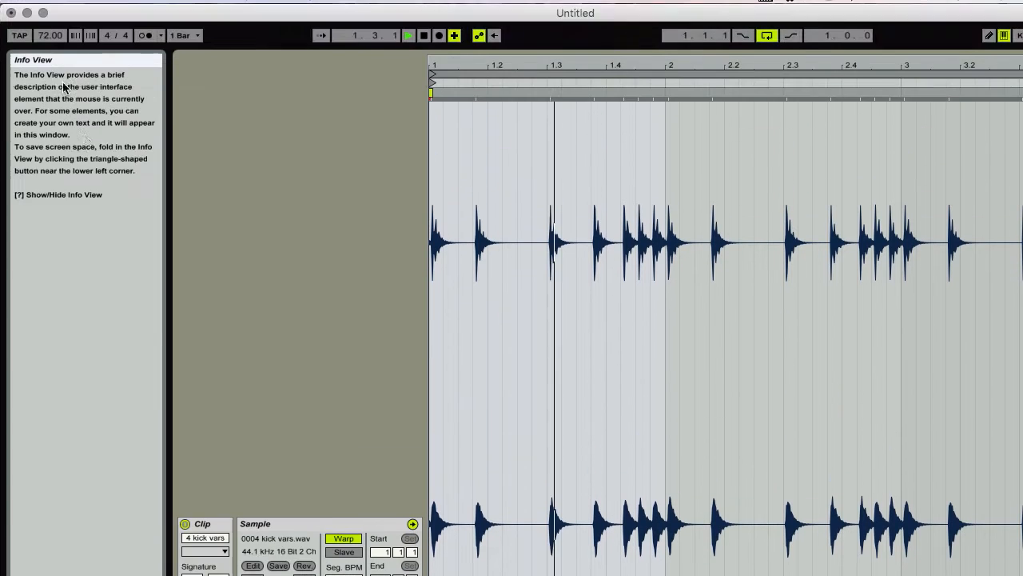
- Try song tempos of 80, 88 and 104 BPM on the playing loop and settle on 96 BPM
left_click(50, 50)
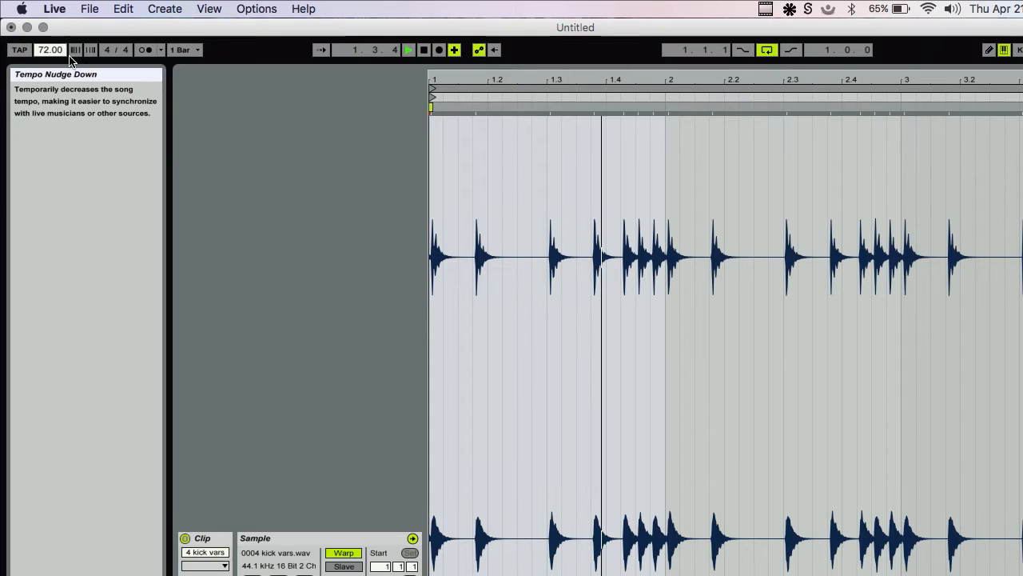
type("80")
key("Return")
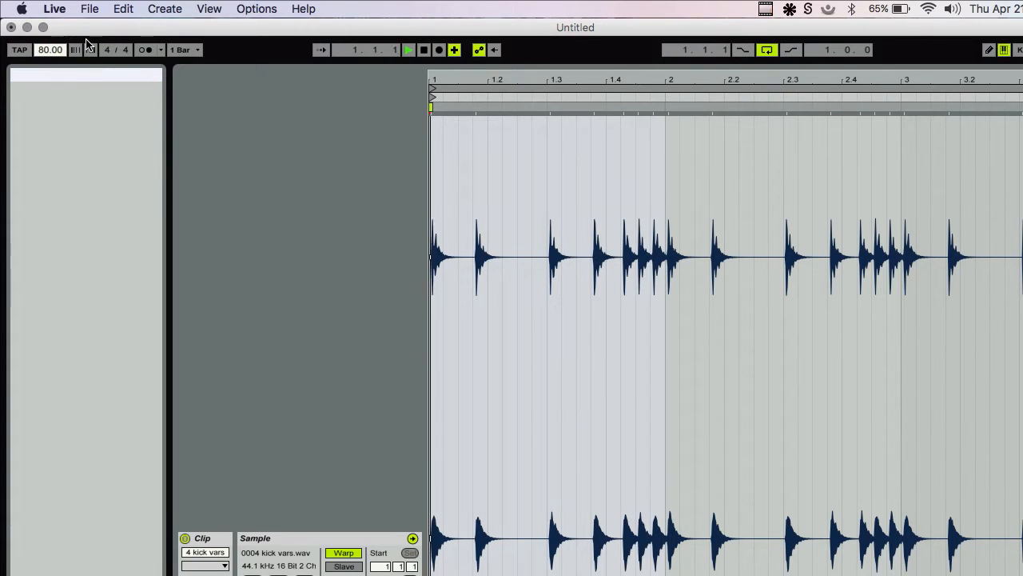
type("88")
key("Return")
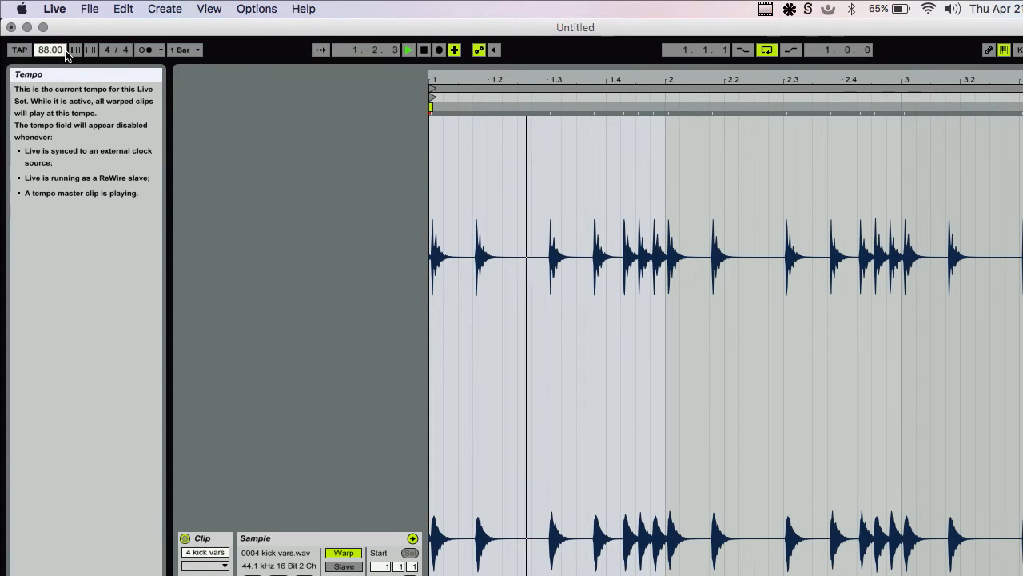
type("104")
key("Return")
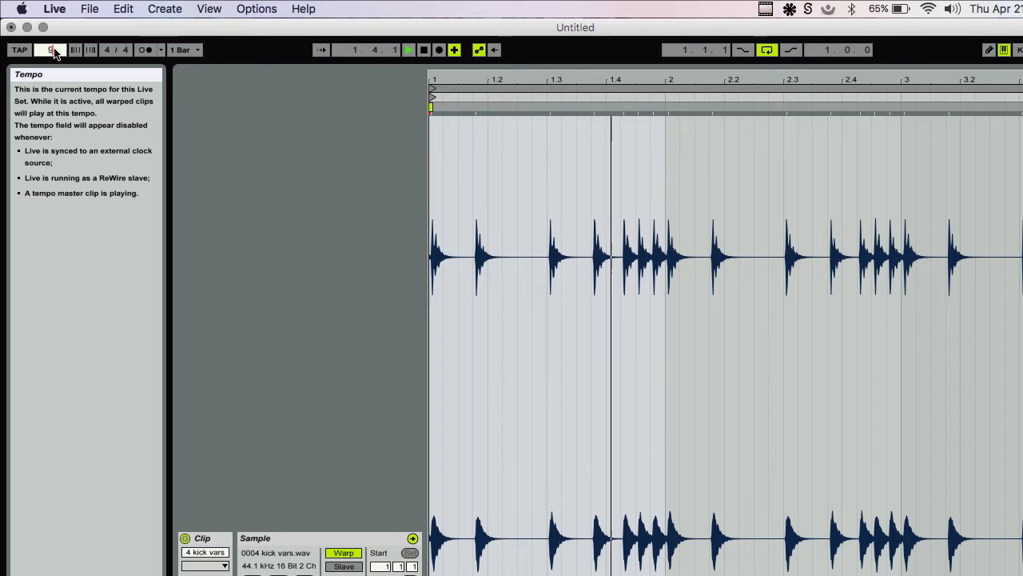
type("94")
key("Return")
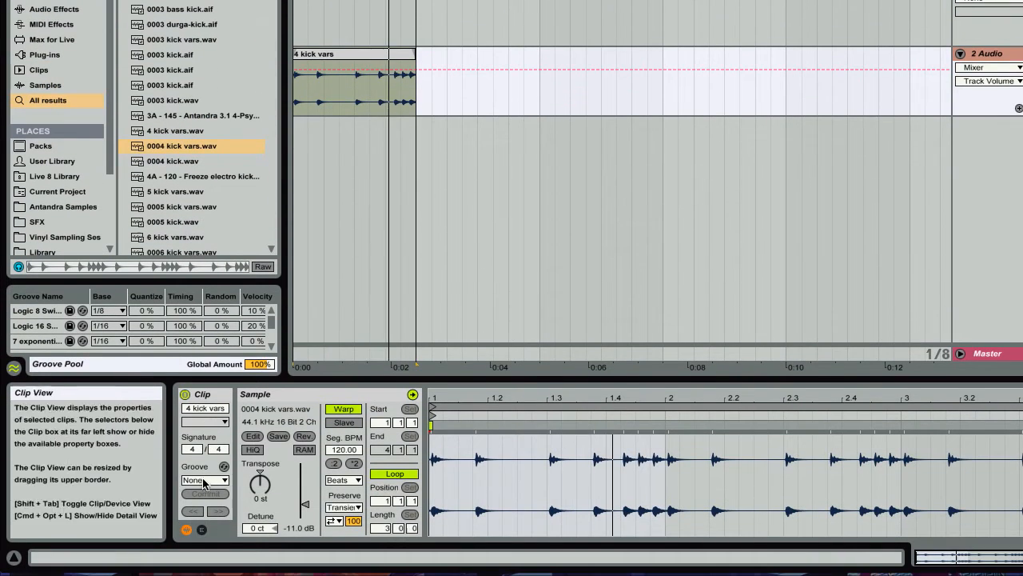
- Assign the Logic 8 Swing 62 groove to the 4 kick vars clip and quantize its whole sample
left_click(204, 480)
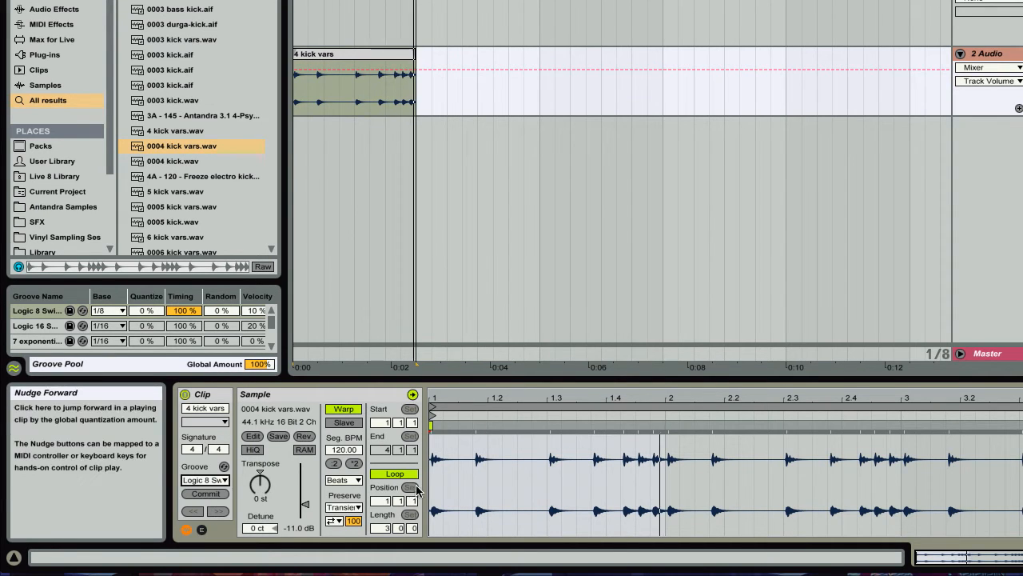
left_click(507, 461)
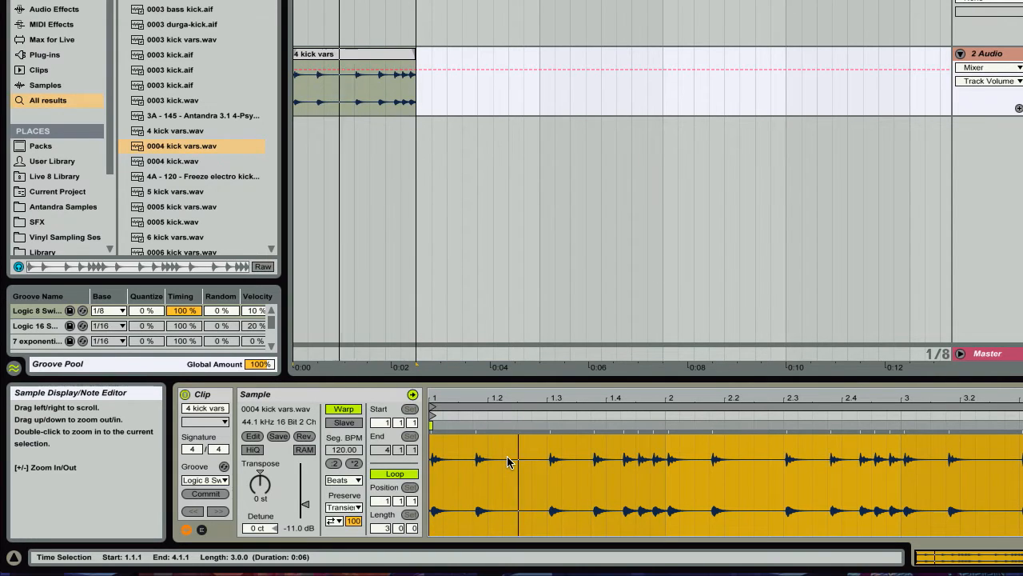
key("super+u")
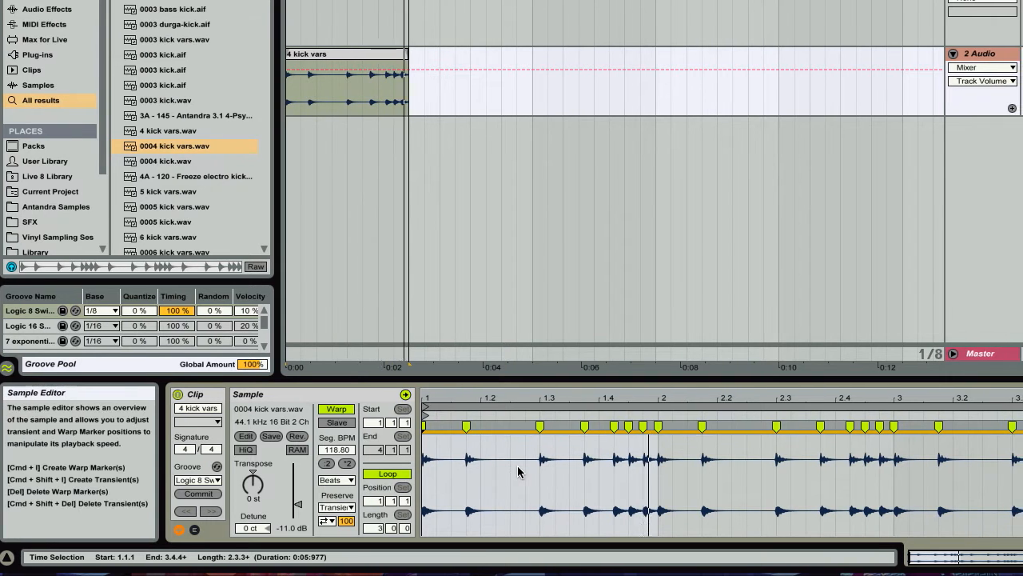
- Change the 4 kick vars clip's groove to Logic 16 Swing 59
left_click(228, 480)
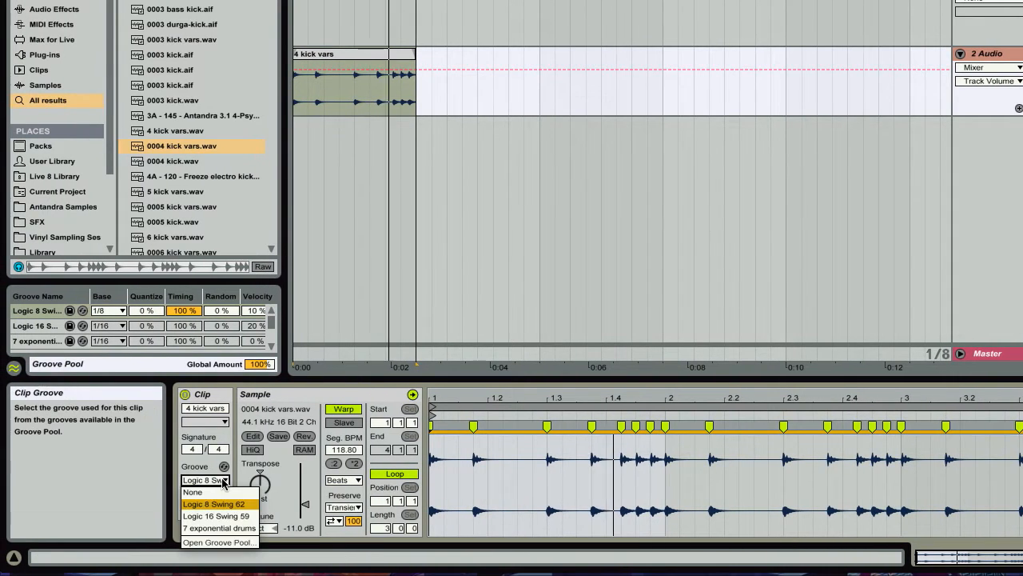
left_click(214, 512)
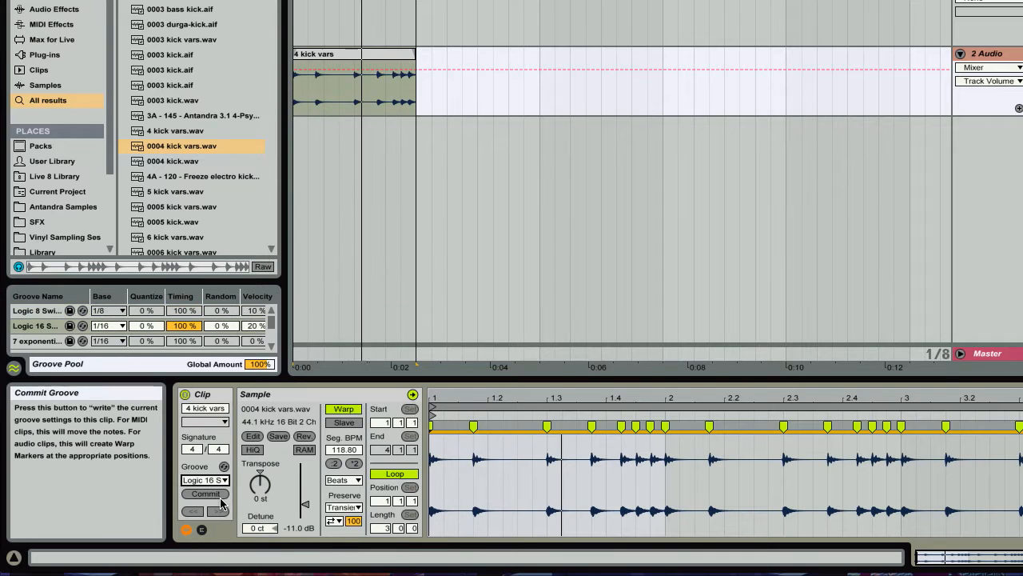
left_click(207, 480)
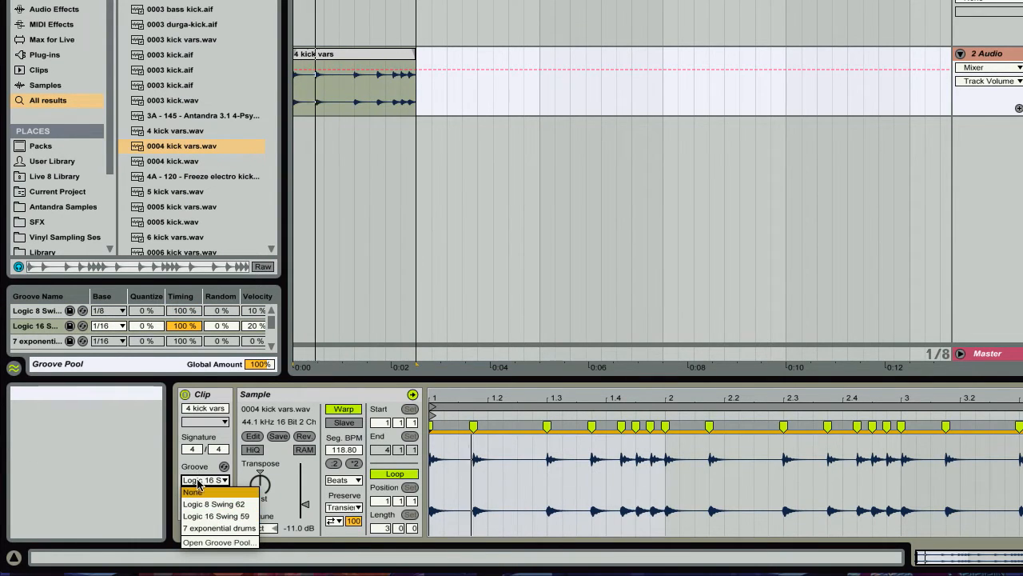
left_click(195, 466)
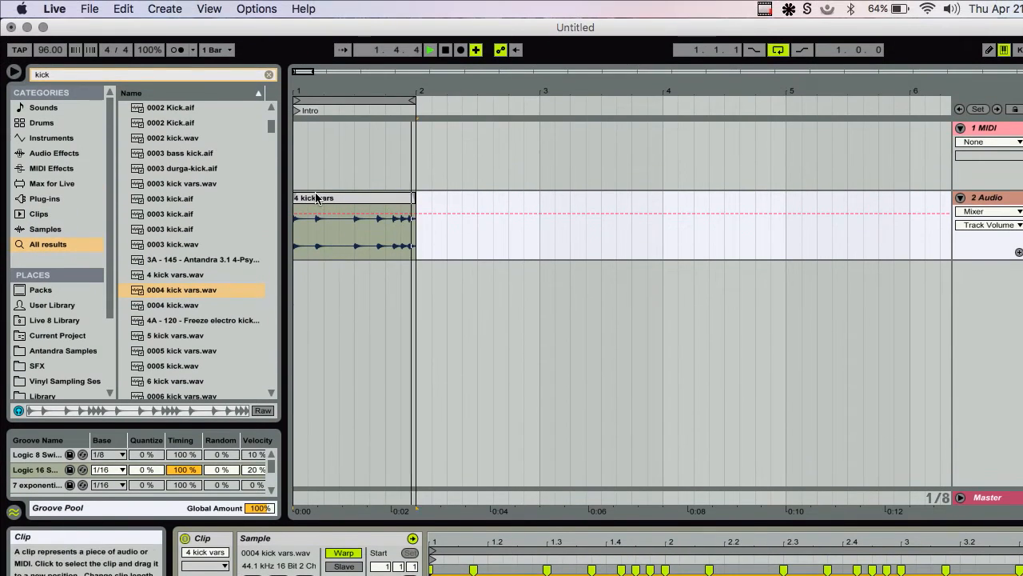
- Audition 0003 kick.aif and place it at bar 1 on a new audio track below 2 Audio
left_click(317, 101)
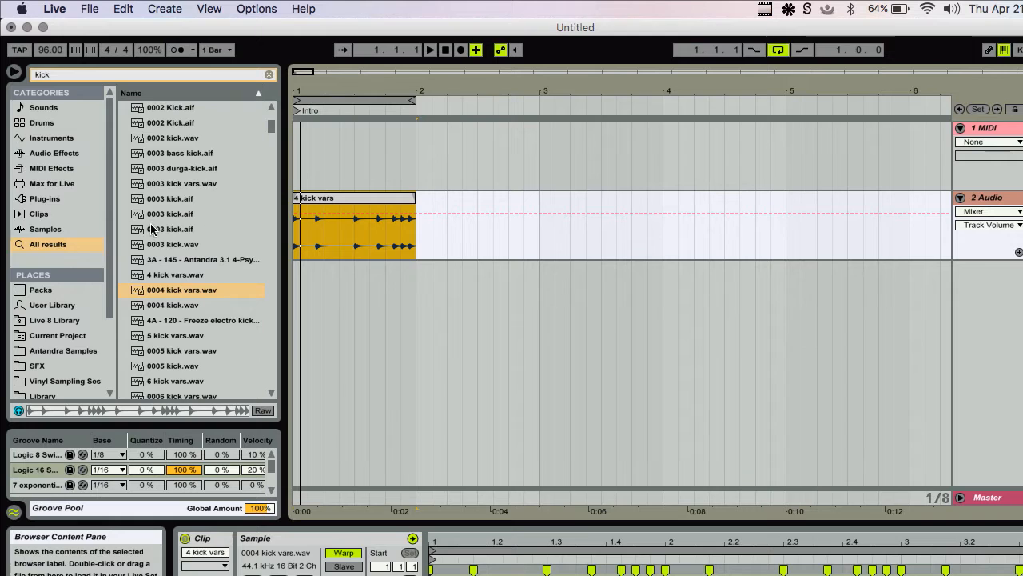
left_click(170, 291)
left_click(160, 232)
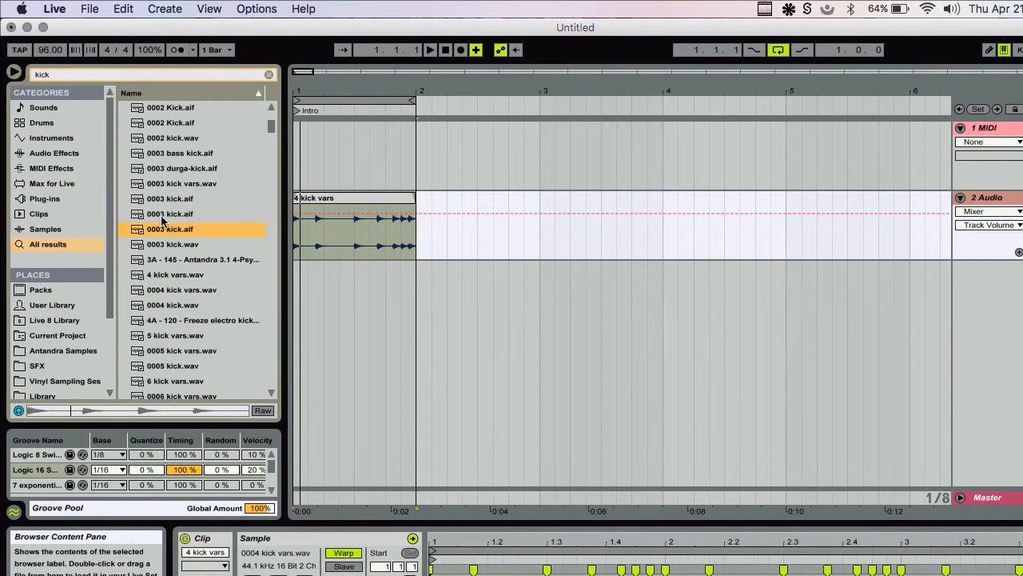
left_click_drag(154, 231, 334, 274)
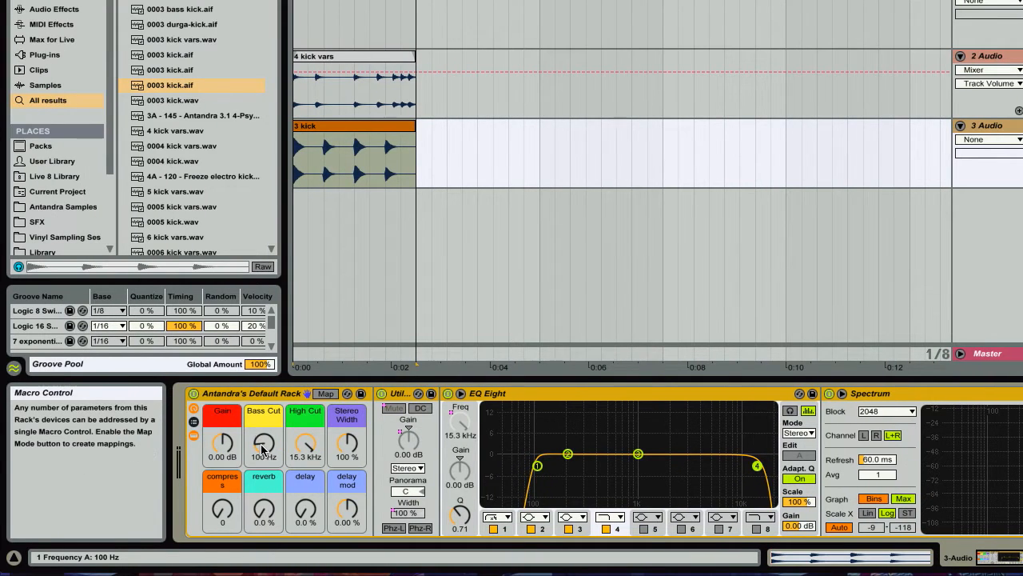
- Set the default rack's Bass Cut to 68.9 Hz and High Cut to 10.1 kHz on the 3 Audio track
left_click_drag(263, 445, 263, 471)
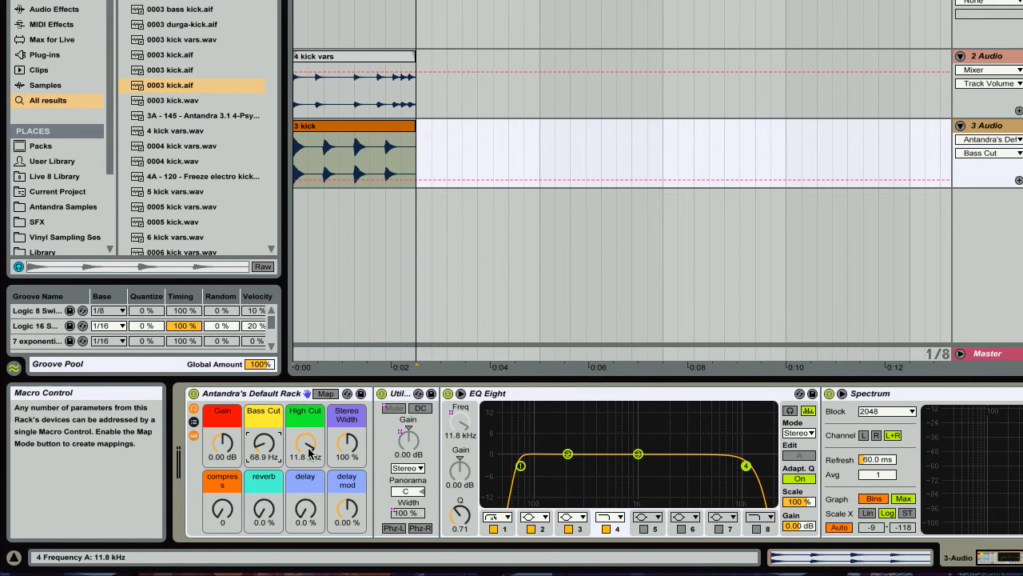
left_click_drag(309, 452, 311, 452)
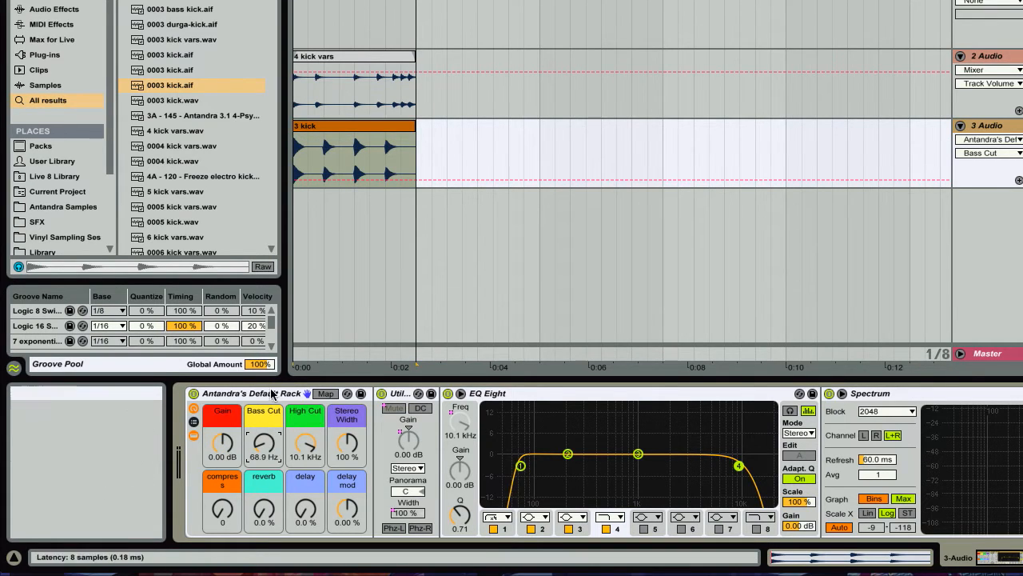
left_click(299, 395)
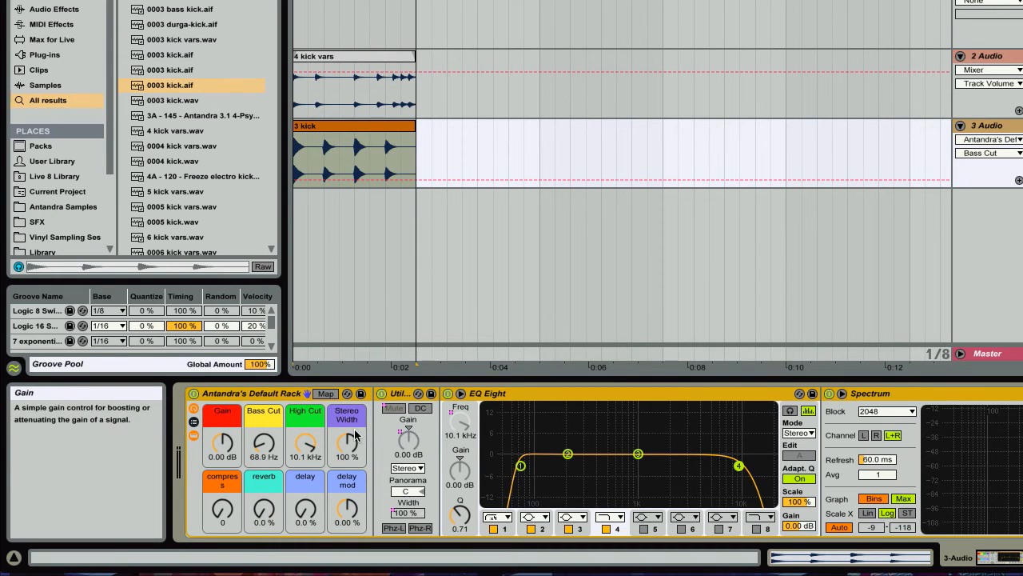
- Examine the rack's Gain, compress and delay macros and the 3 Audio volume fader in Session View
left_click(223, 447)
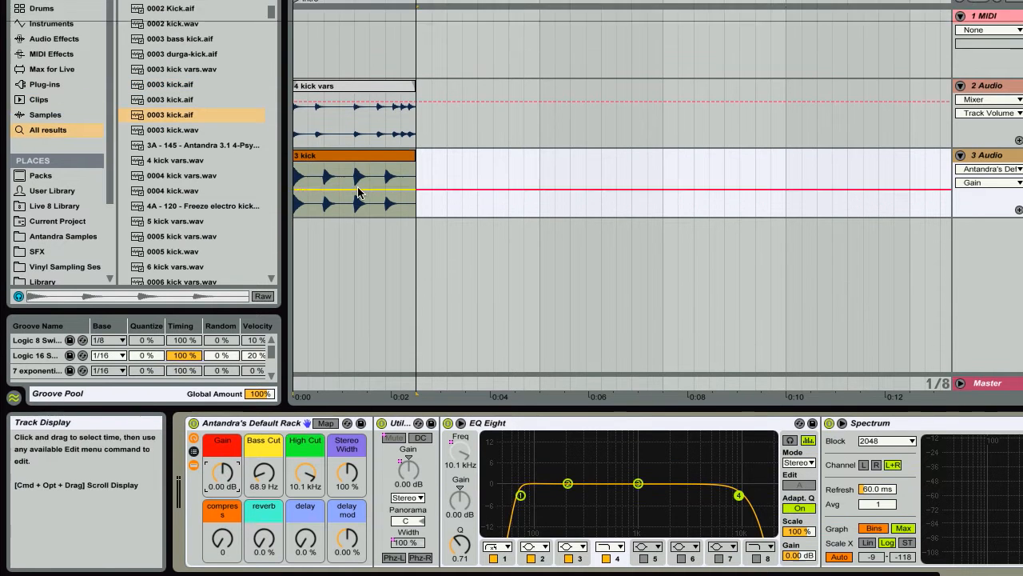
key("Tab")
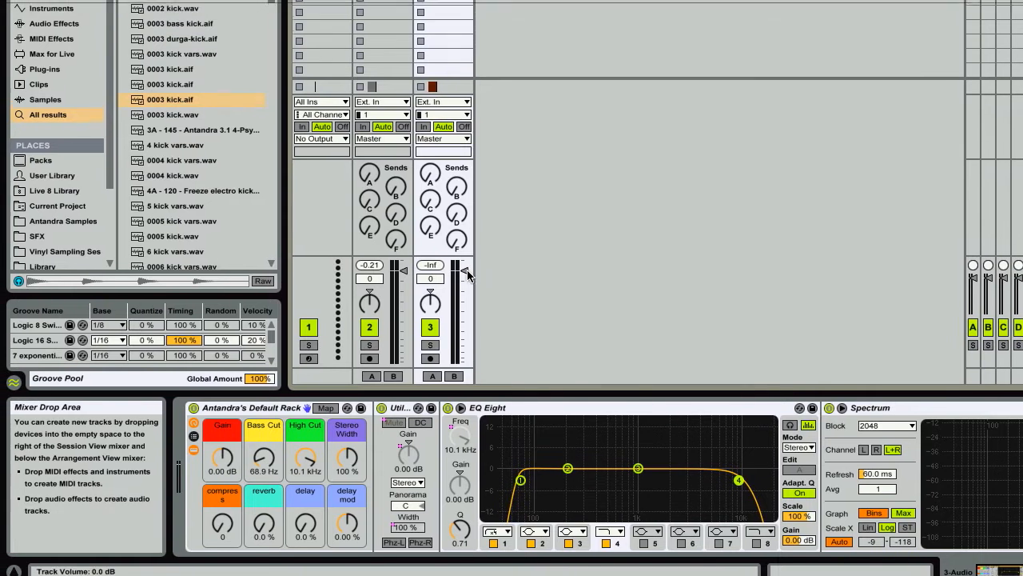
left_click_drag(467, 275, 468, 299)
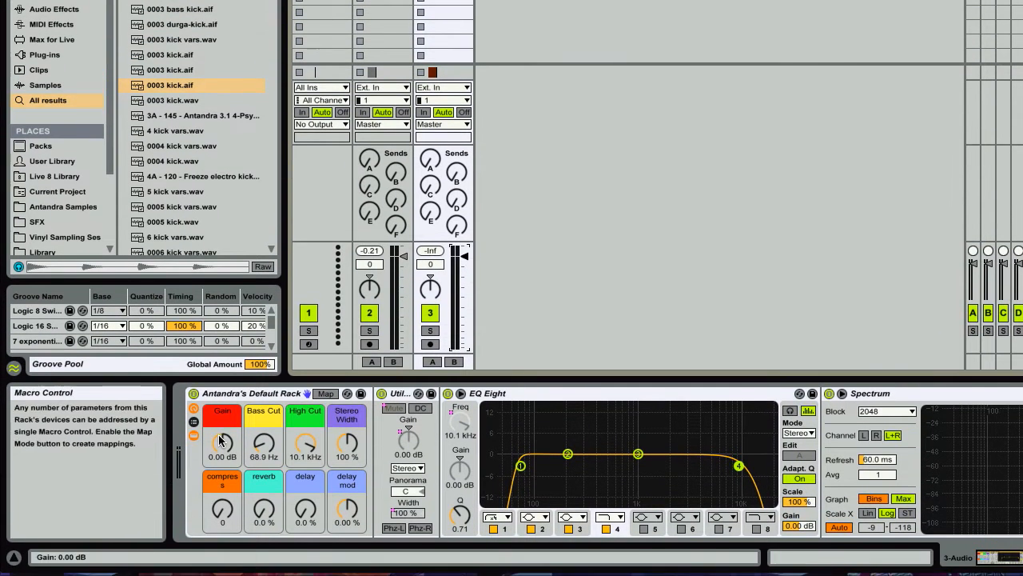
left_click(222, 463)
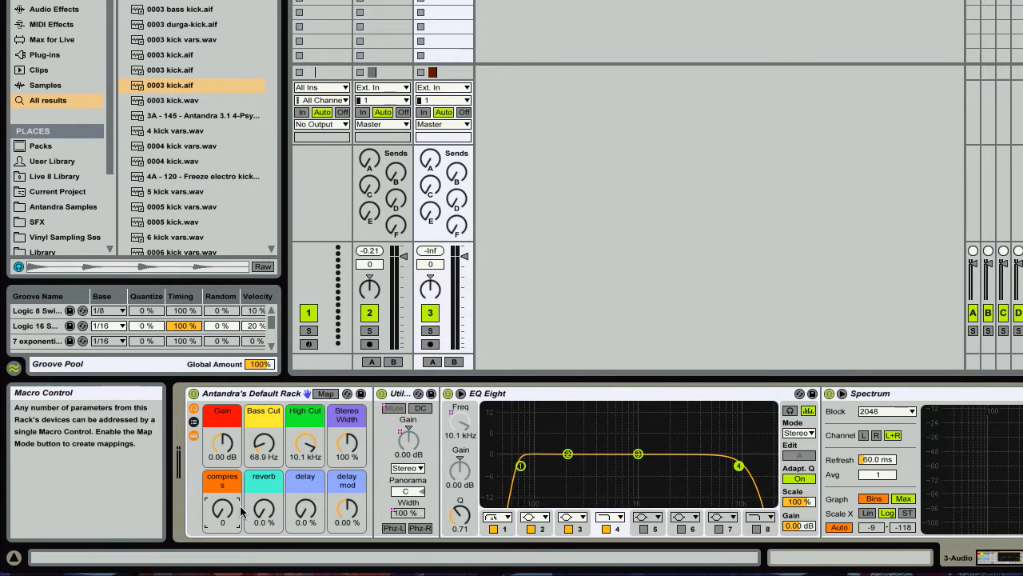
left_click(307, 510)
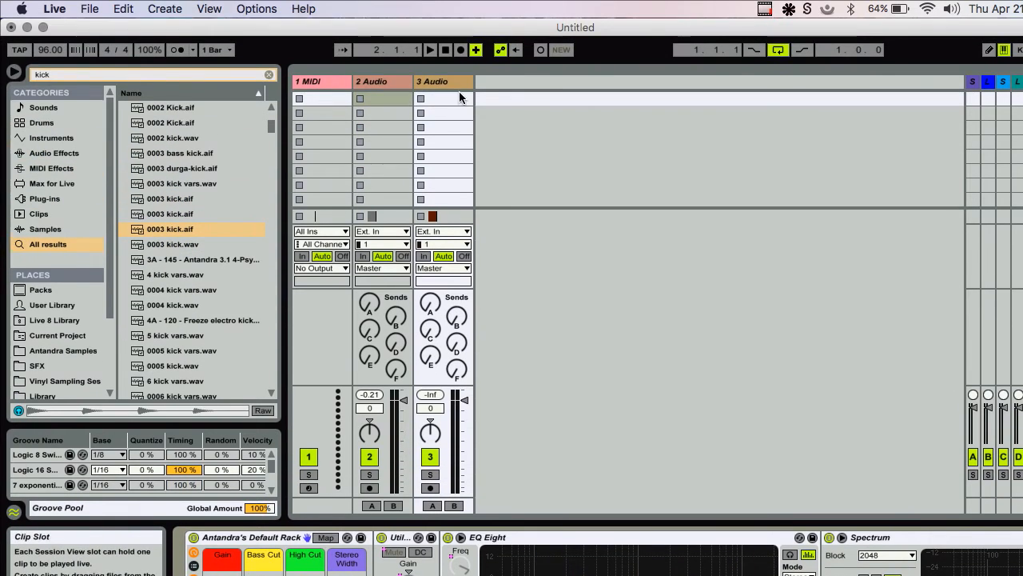
- Load 0003 kick.aif into the first clip slot of 3 Audio and play it with its clip settings open
left_click(442, 80)
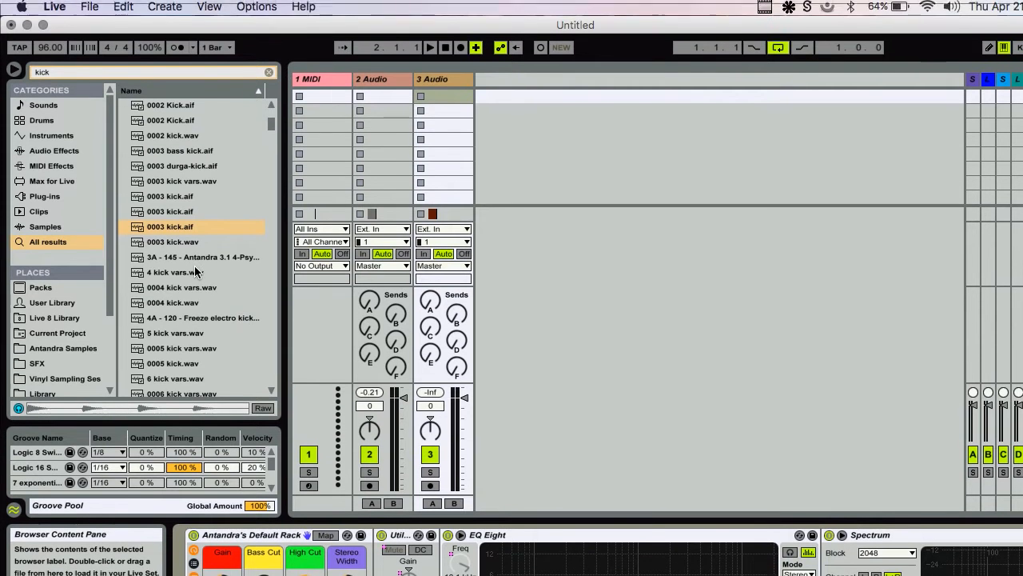
left_click_drag(163, 231, 439, 98)
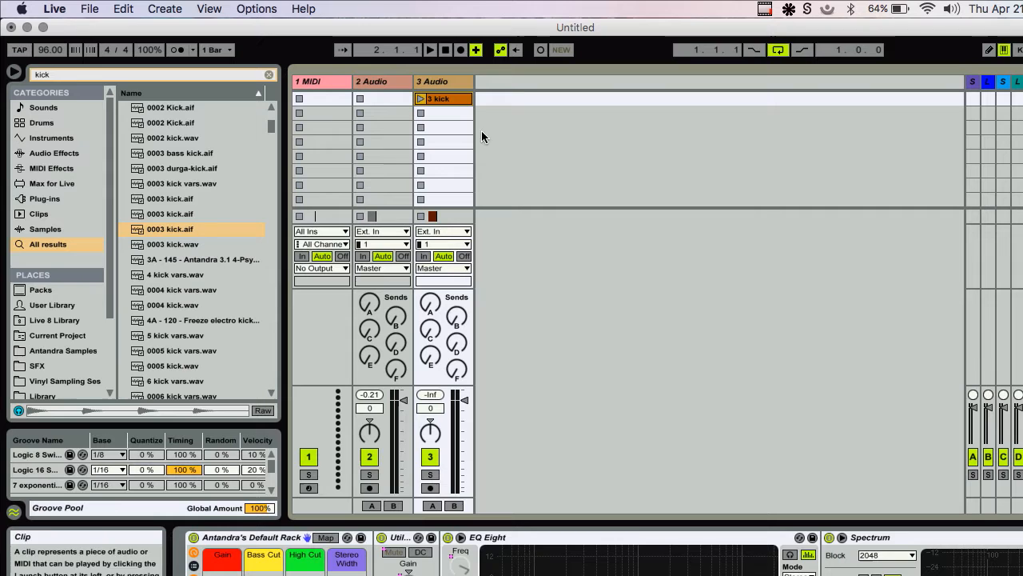
left_click(421, 98)
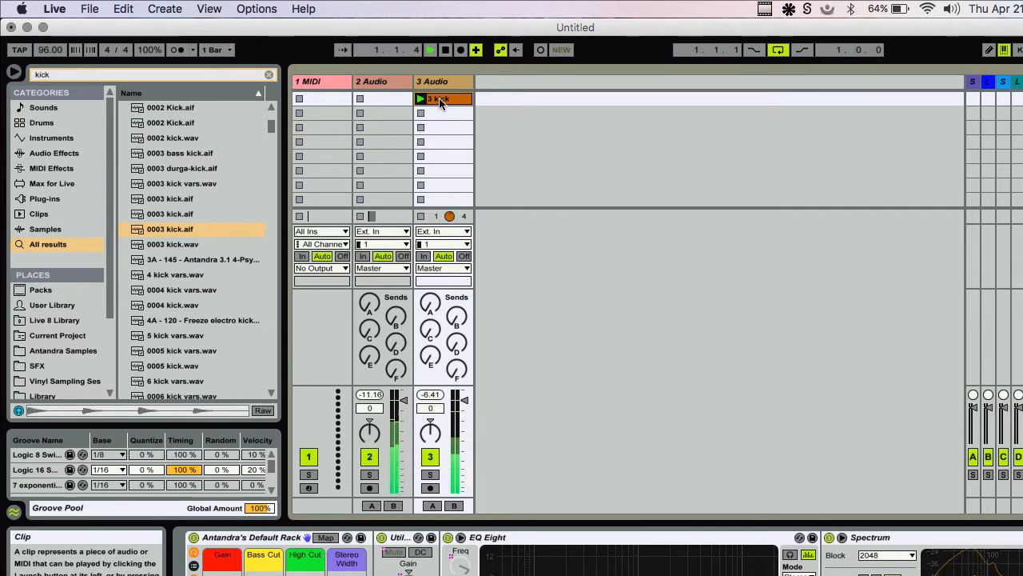
key("shift+Tab")
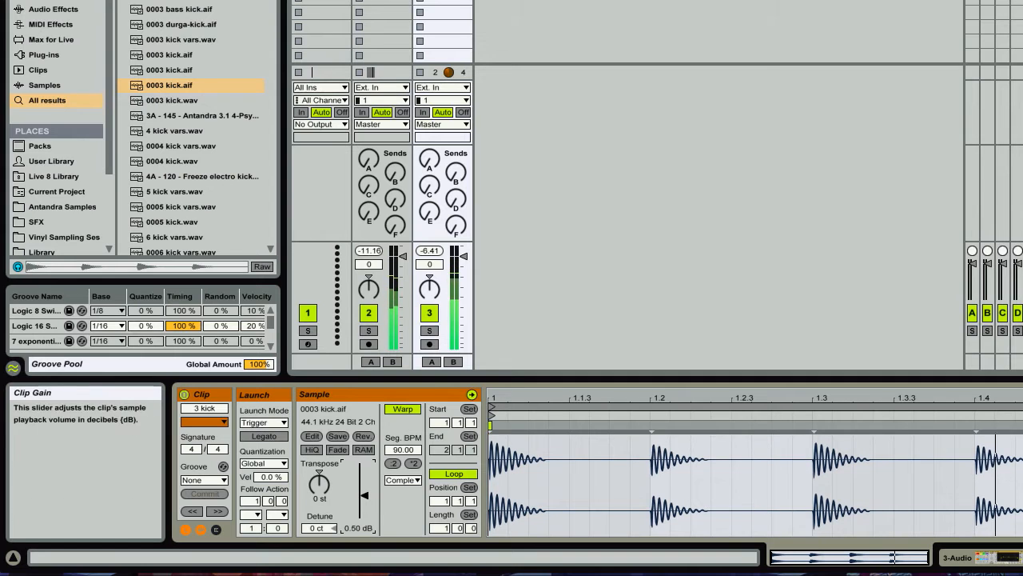
- Set the 3 kick clip's gain to 2.13 dB and reopen its waveform
left_click_drag(364, 496, 364, 492)
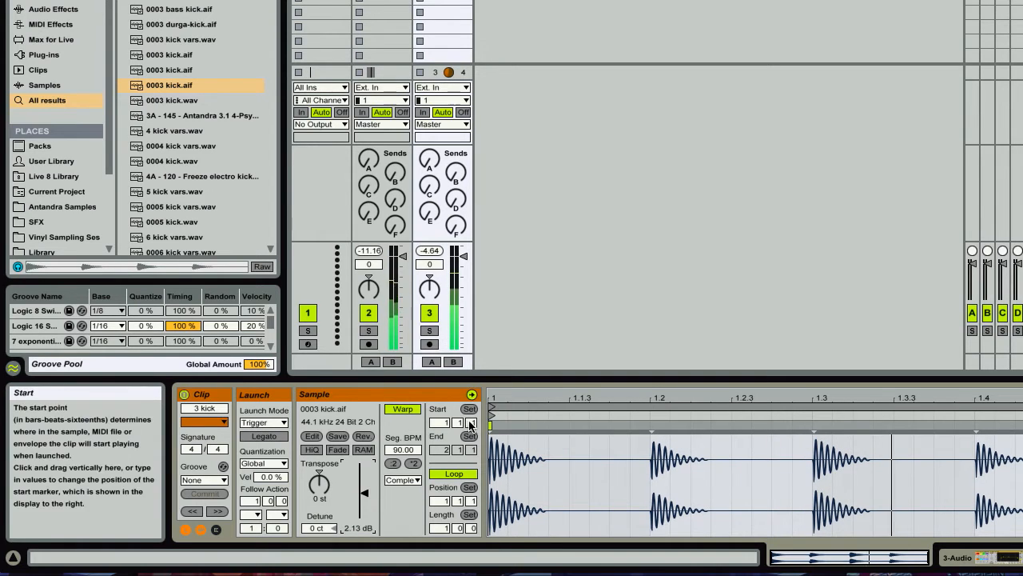
key("shift+Tab")
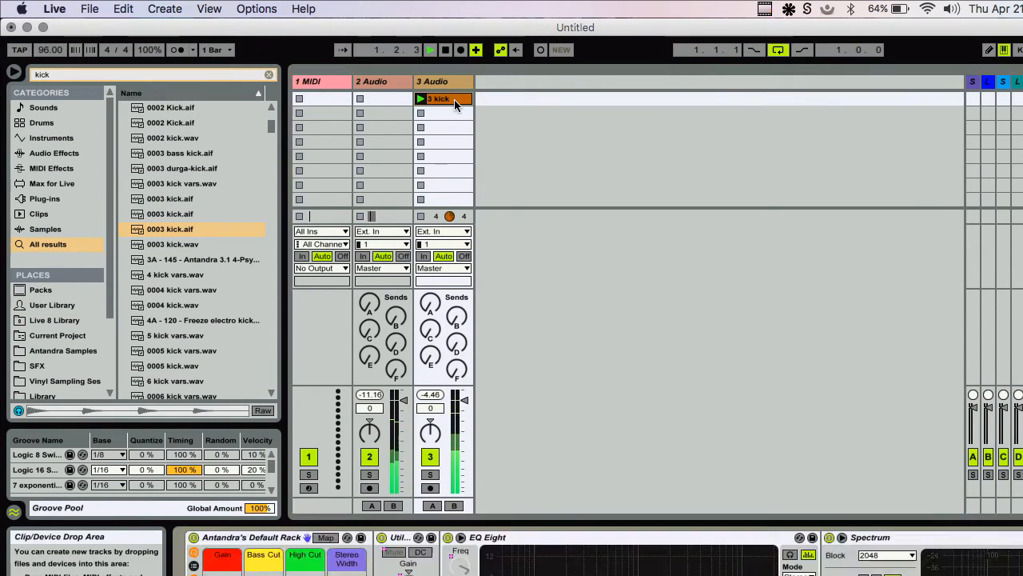
double_click(454, 100)
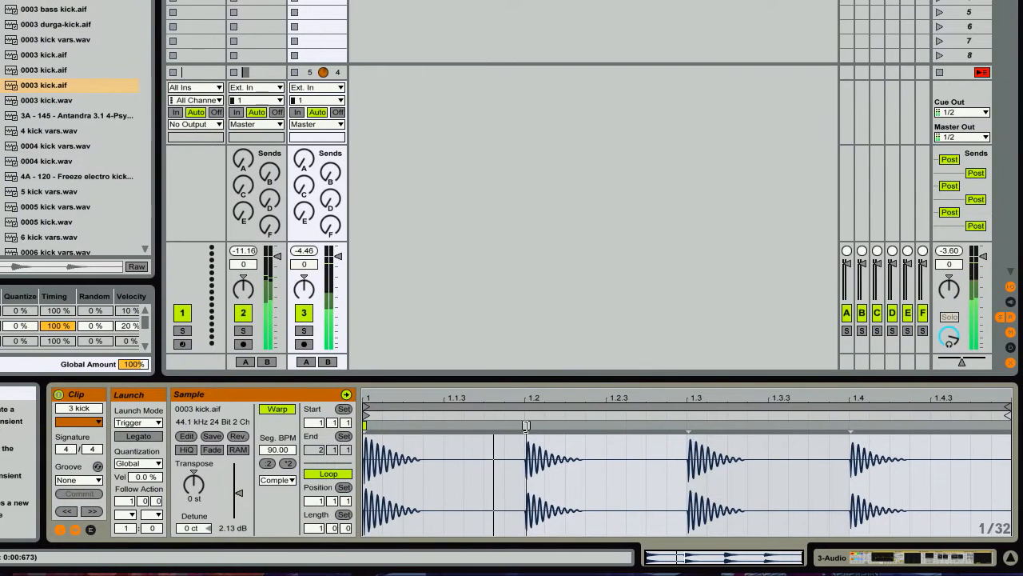
- Warp the second and third kick hits about a sixteenth note earlier and insert warp markers at the clip's transients
double_click(570, 443)
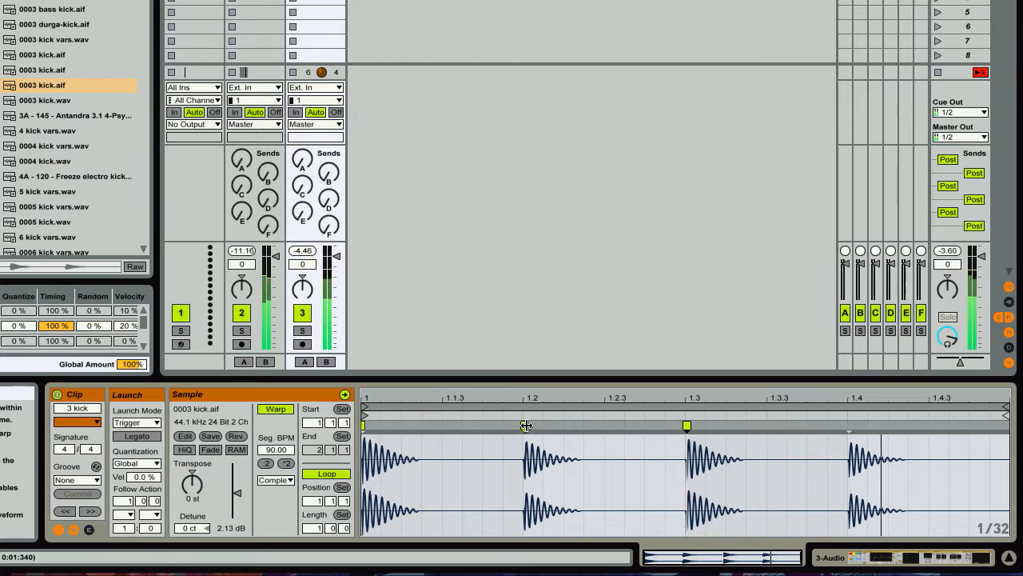
left_click_drag(525, 426, 482, 425)
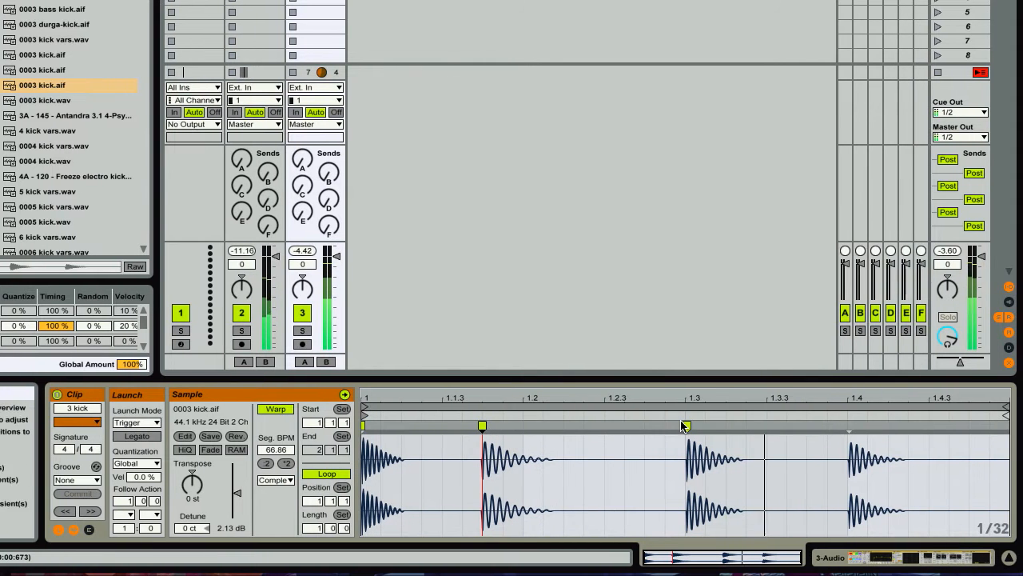
left_click_drag(682, 425, 645, 425)
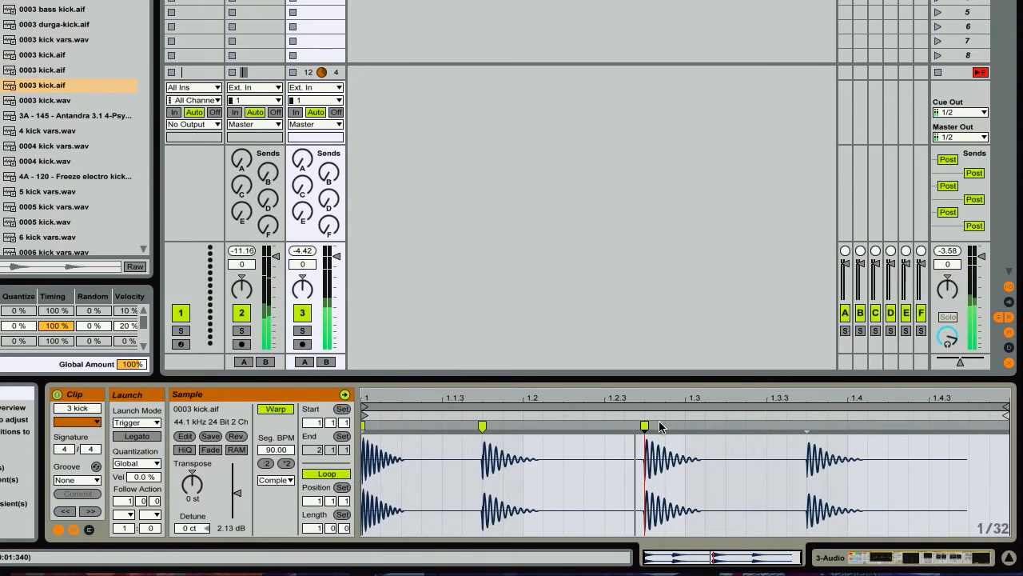
key("super+a")
key("super+i")
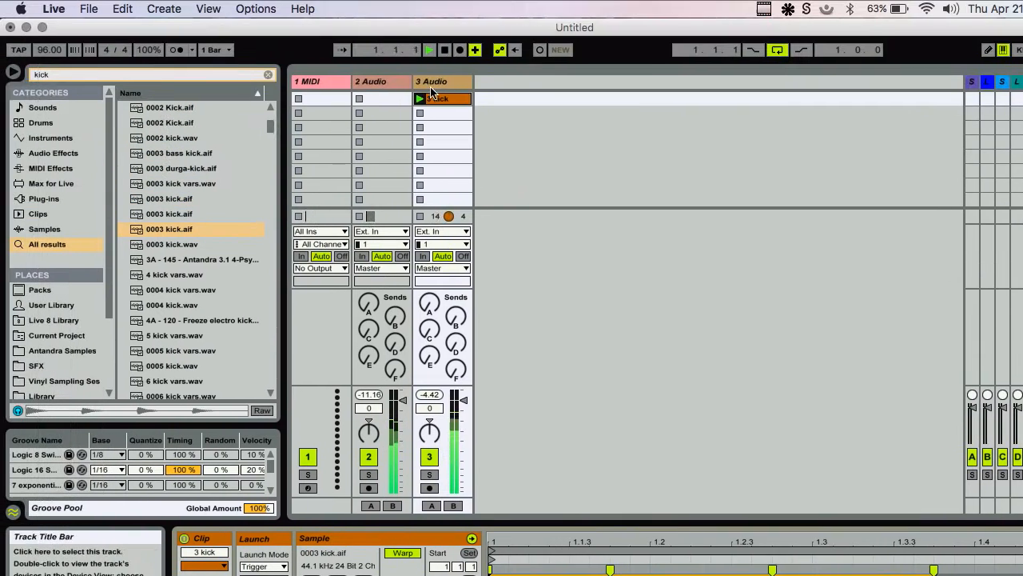
- Place the warped 3 kick clip at bar 1 of 3 Audio in the arrangement and delete everything after its first hit
key("Tab")
left_click_drag(438, 96, 306, 291)
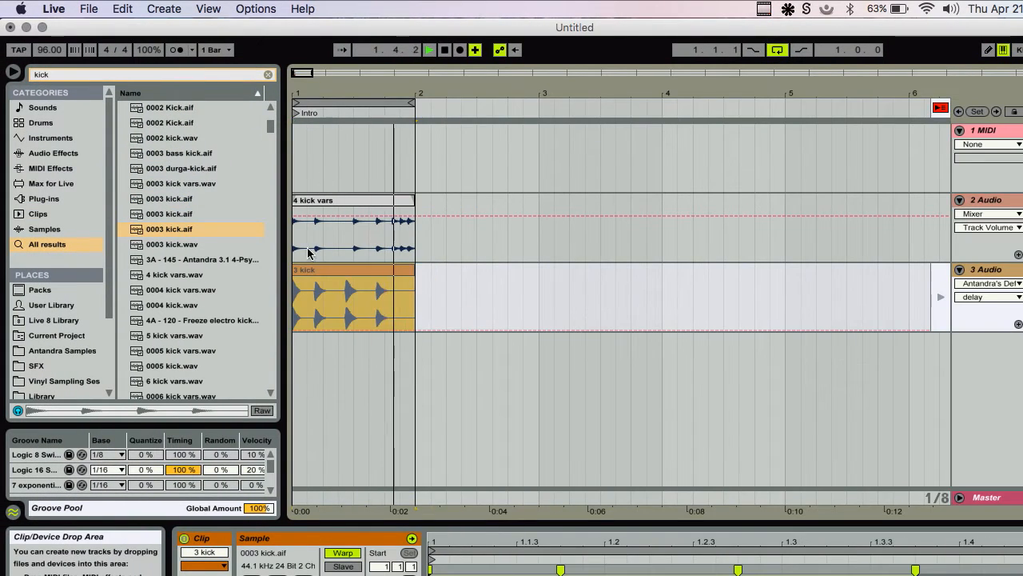
mouse_move(311, 85)
left_mouse_down()
mouse_move(358, 312)
mouse_move(554, 276)
mouse_move(623, 278)
left_mouse_up()
left_click(343, 308)
key("Delete")
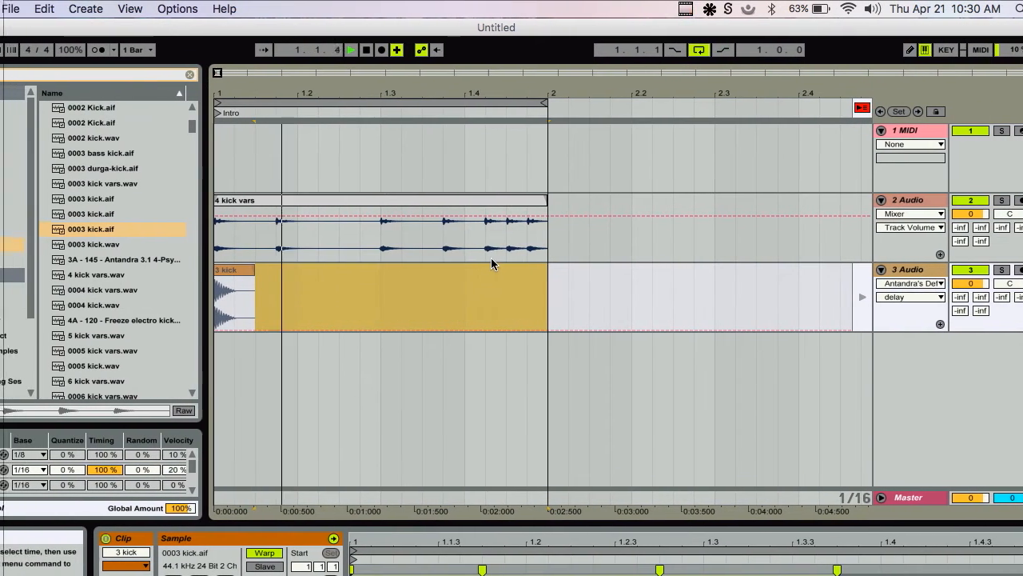
- Return playback of the 3 Audio track from its session clip to the arrangement
key("Tab")
key("Tab")
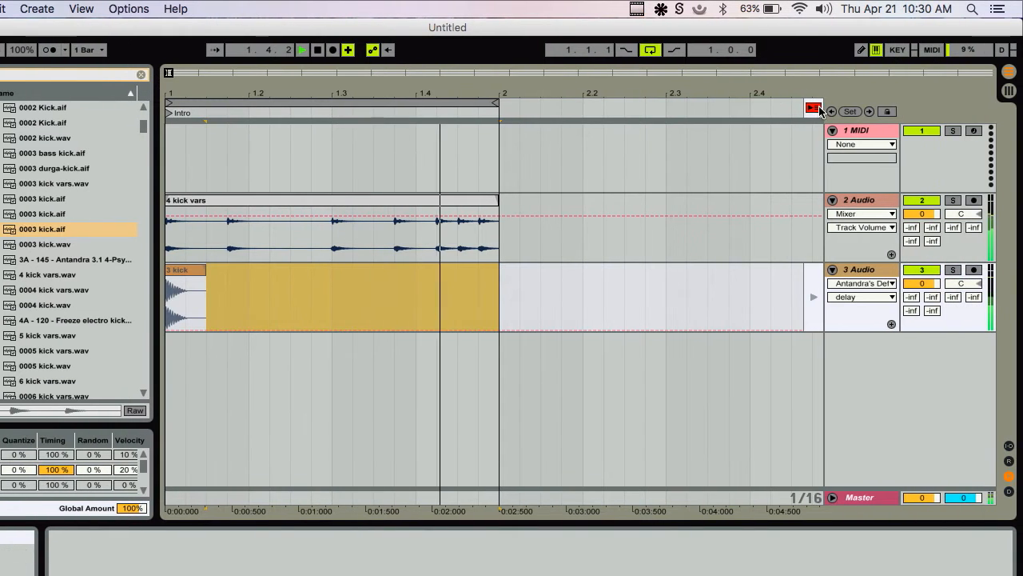
left_click(814, 111)
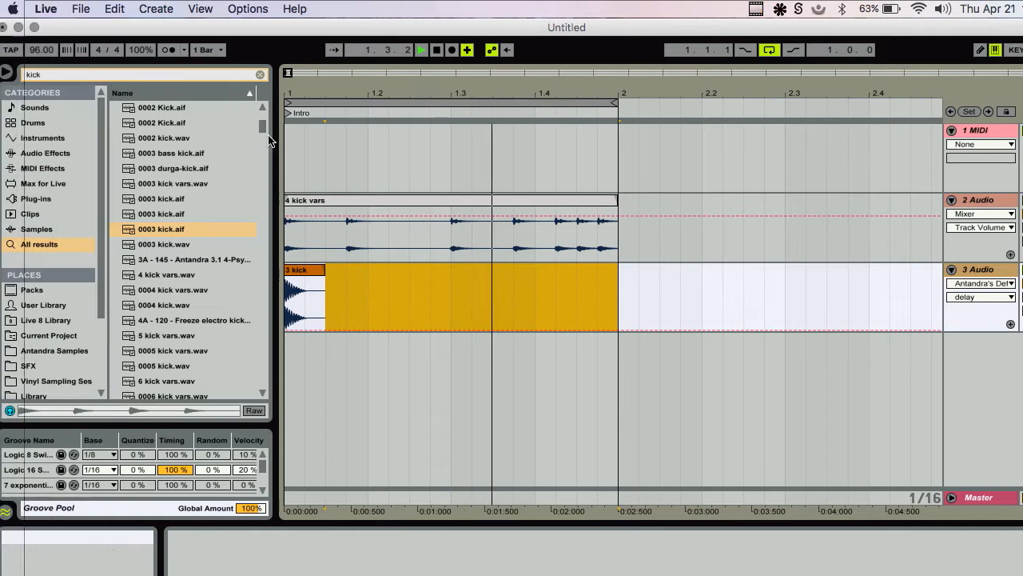
- Copy the single 3 kick clip along 3 Audio so a kick lines up with each hit of the 4 kick vars clip
left_click(304, 273)
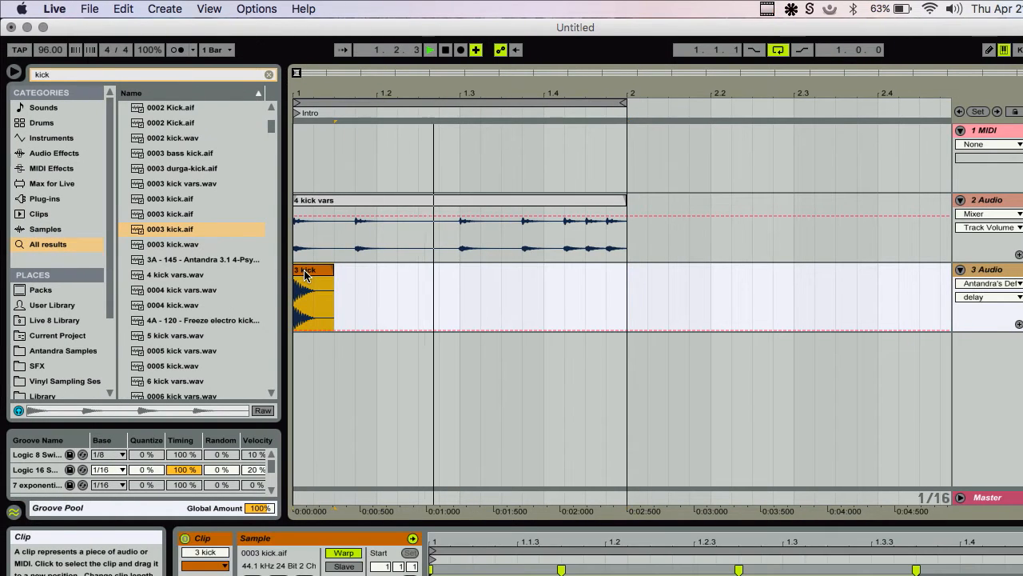
left_click_drag(304, 273, 376, 276)
left_click(392, 275)
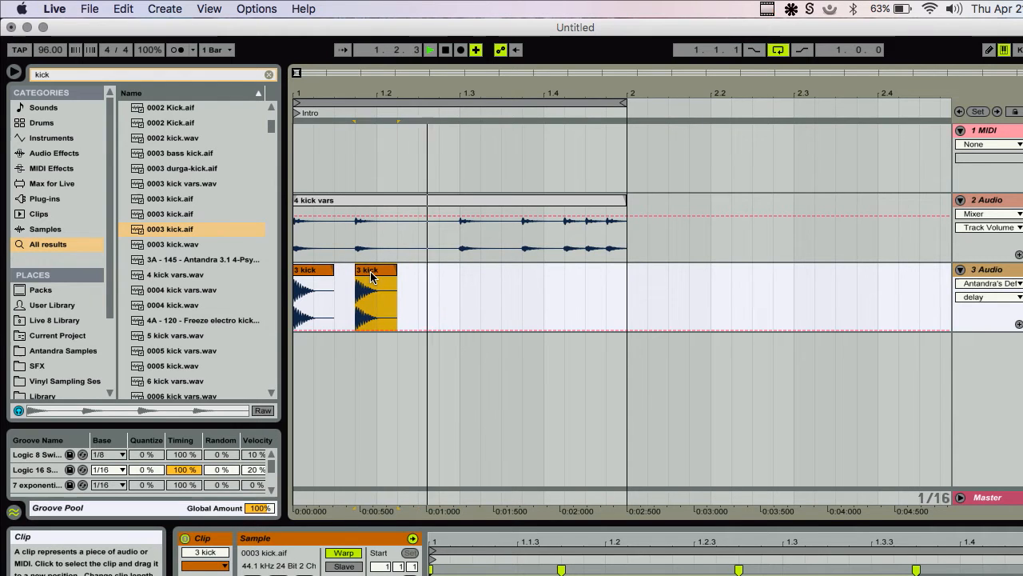
left_click(448, 276)
left_click_drag(447, 273, 544, 269)
key("space")
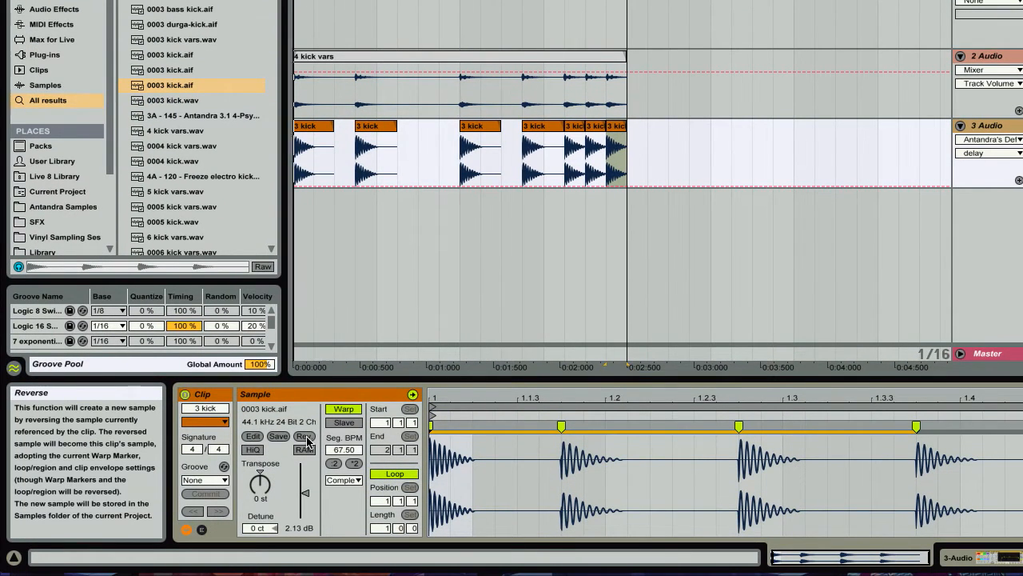
- Reverse the last 3 kick clip, move its start and loop onto the final reversed hit, and copy it one sixteenth earlier
left_click(305, 436)
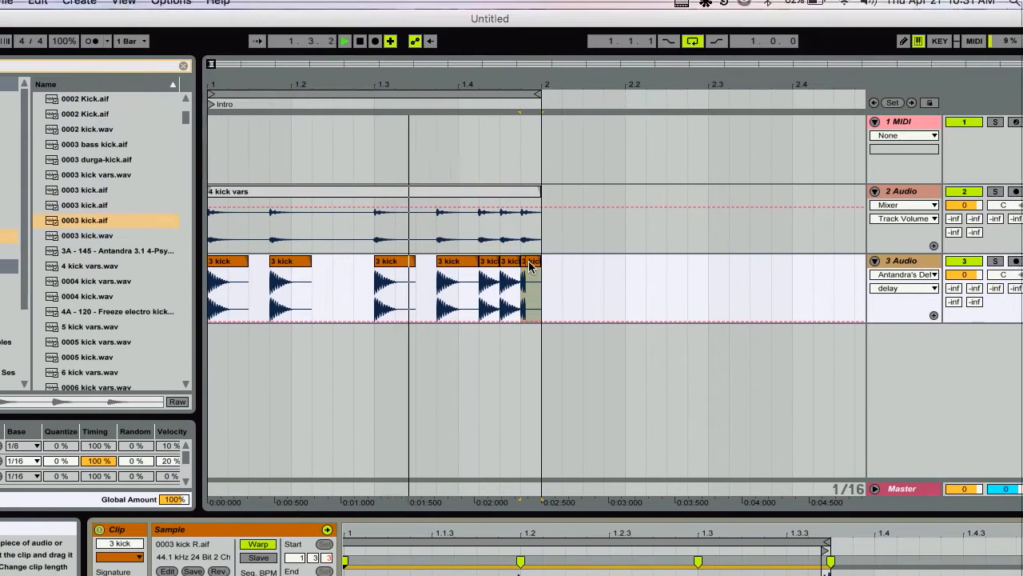
left_click(617, 127)
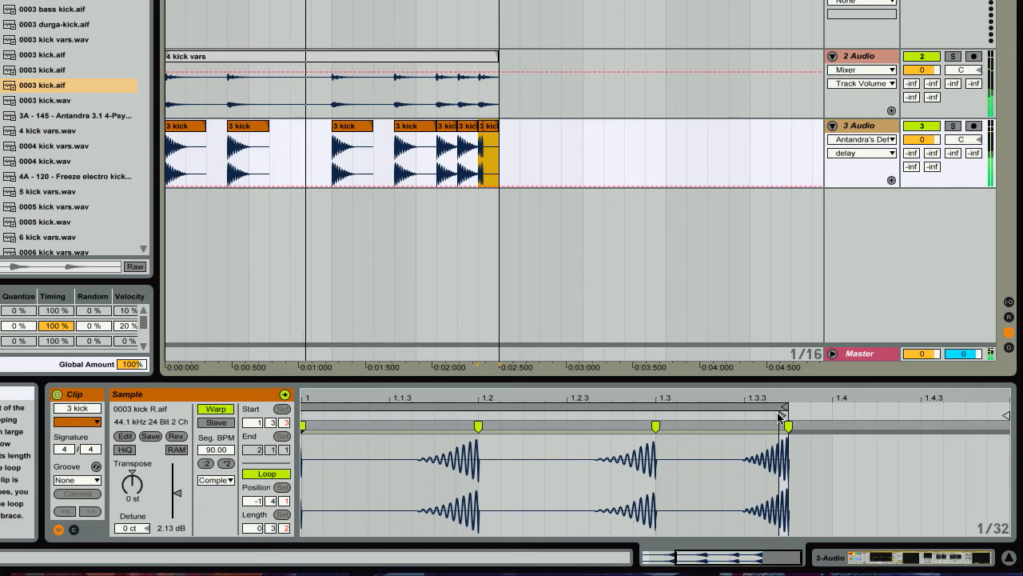
left_click_drag(781, 415, 767, 416)
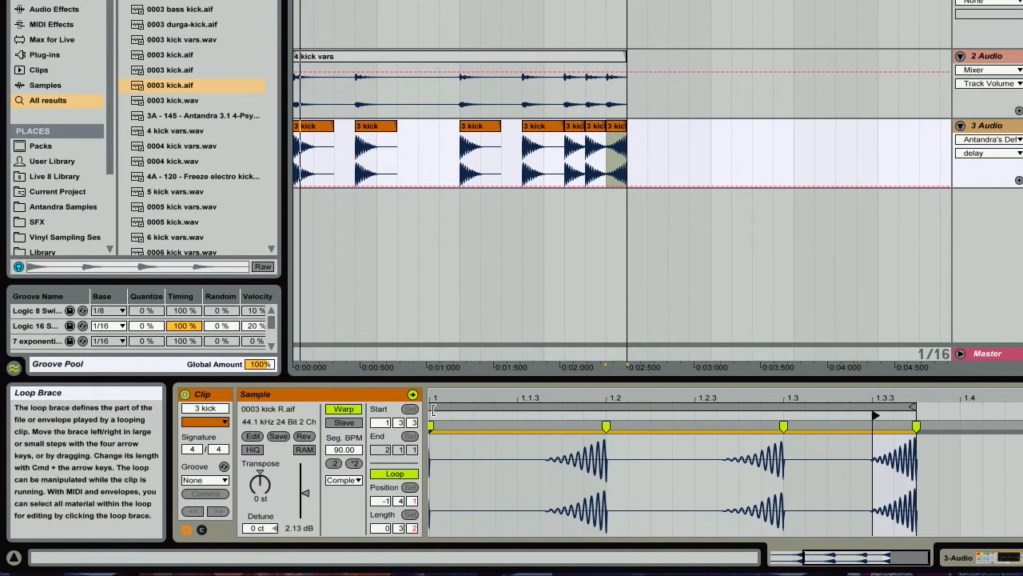
left_click_drag(306, 406, 739, 368)
left_click(490, 126)
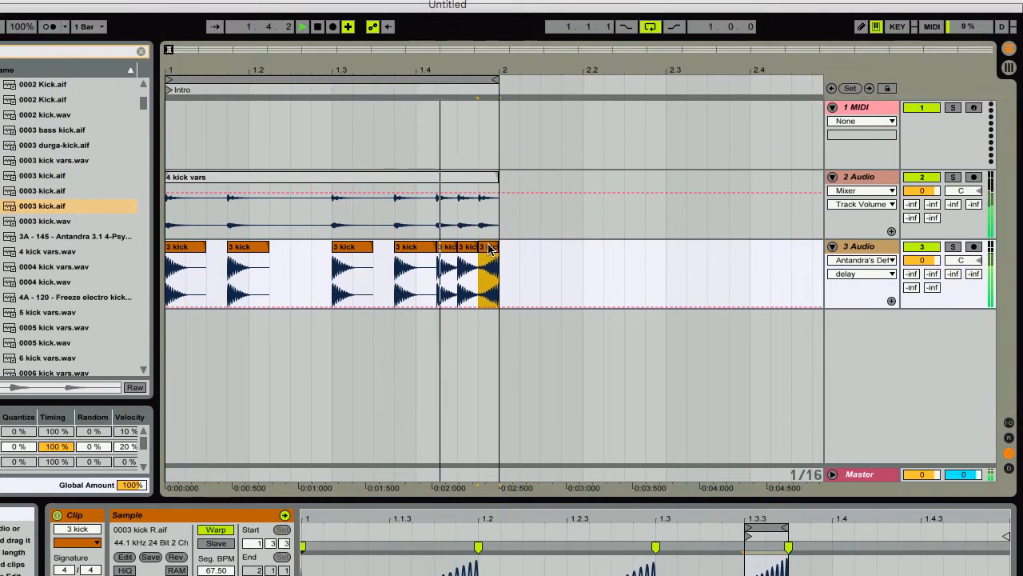
left_click_drag(511, 274, 489, 273)
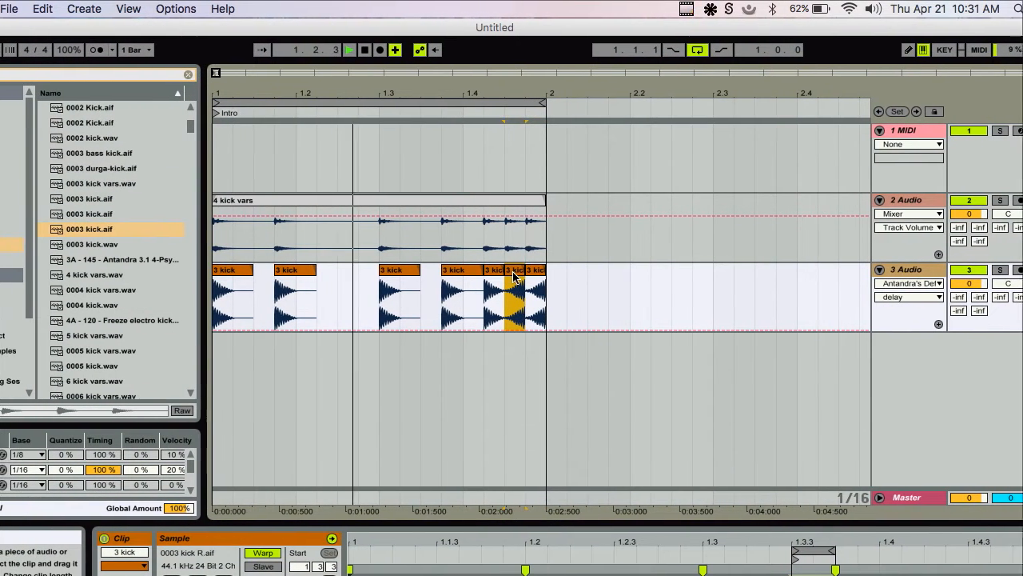
- Remove the 3 Audio kick at 1.4.3 and replace the last two sixteenths of 2 Audio with a reversed kick slice
left_click(534, 242)
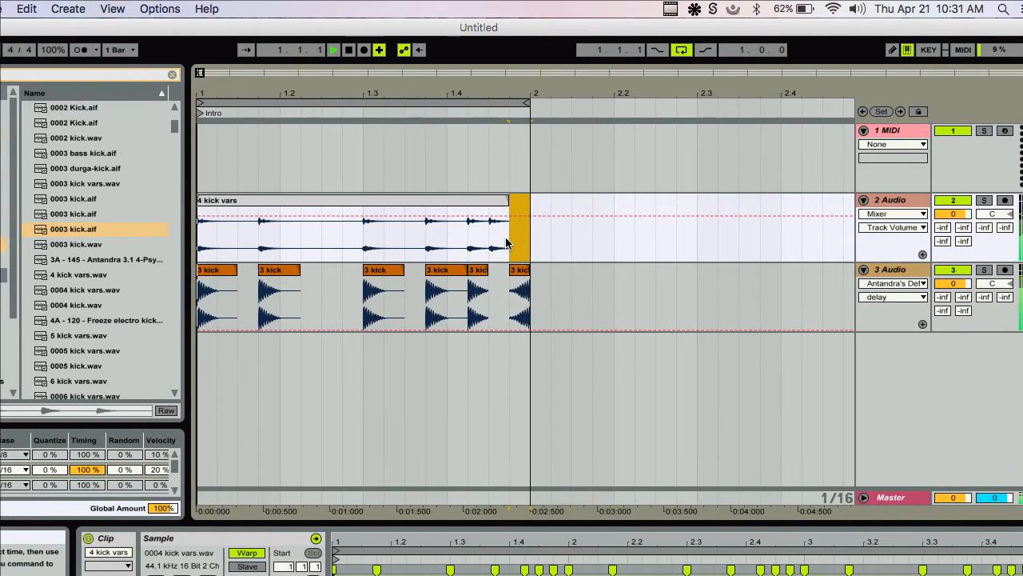
mouse_move(478, 242)
left_mouse_down()
mouse_move(504, 242)
mouse_move(483, 240)
left_mouse_up()
key("Delete")
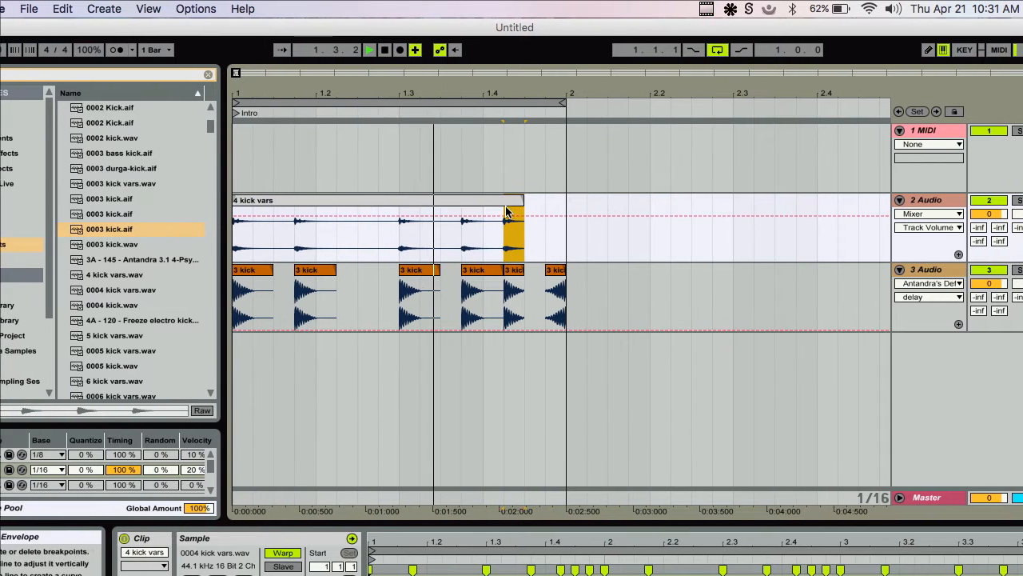
left_click_drag(507, 201, 548, 201)
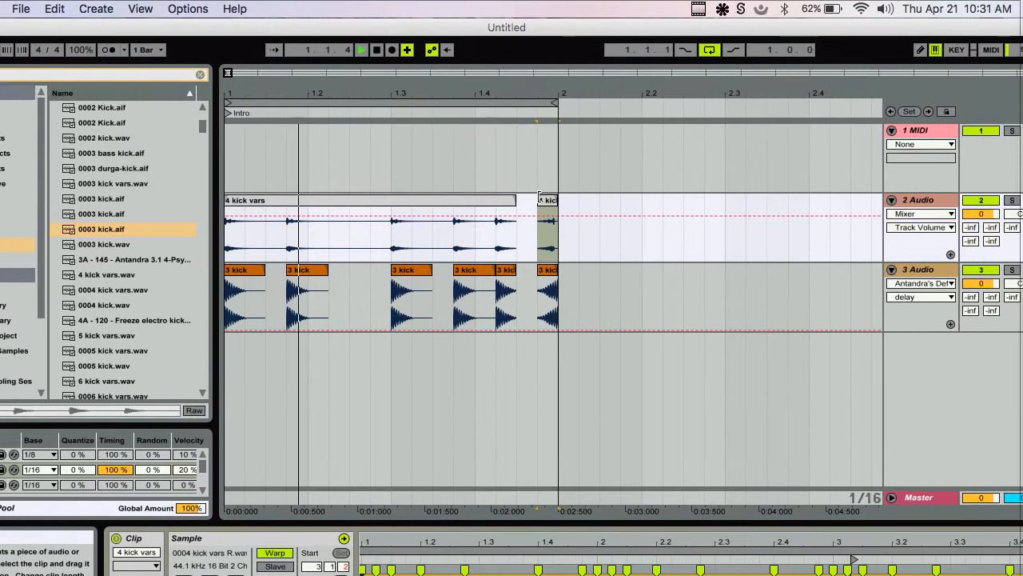
left_click_drag(608, 55, 588, 54)
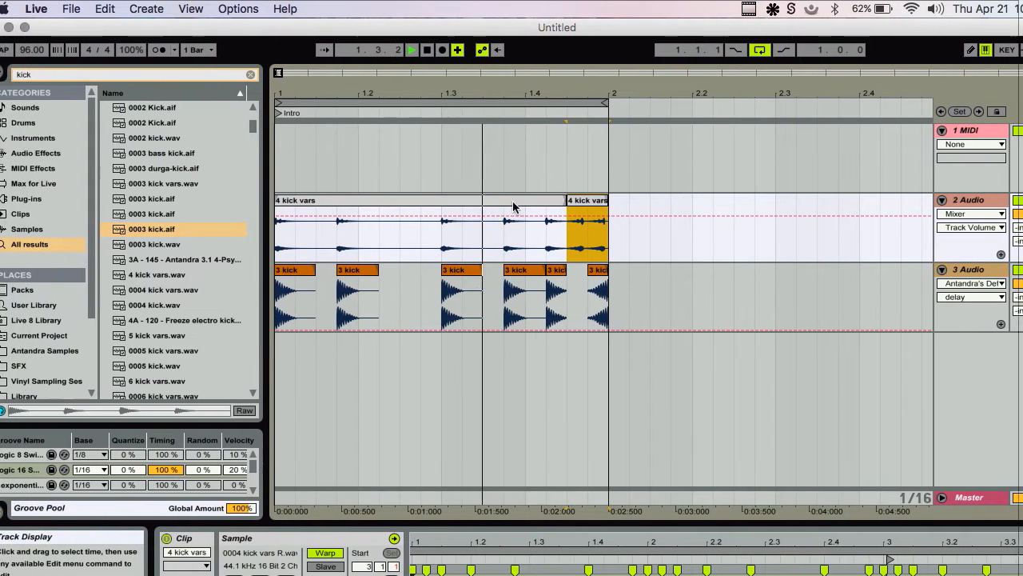
- Extend the arrangement loop to two bars, ending at bar 3
left_click_drag(455, 94, 395, 97)
left_click(419, 103)
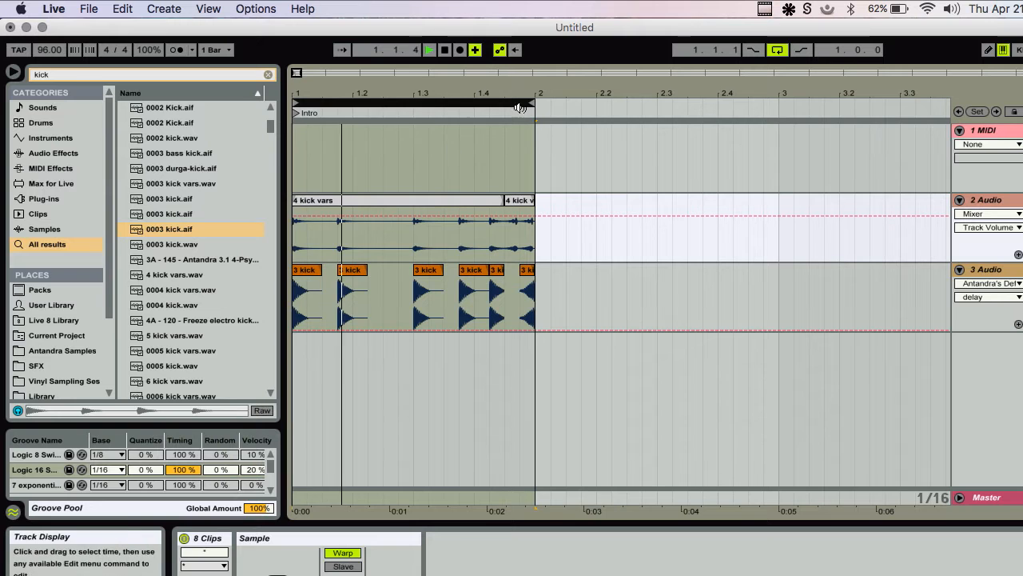
left_click_drag(535, 104, 768, 74)
left_click_drag(641, 74, 655, 73)
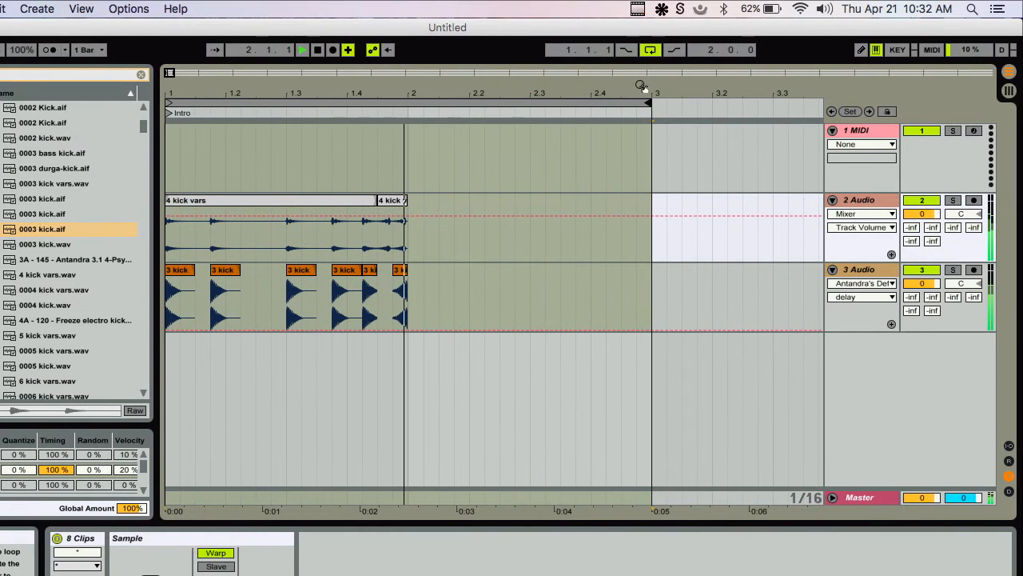
- Duplicate the first bar of clips on 2 Audio and 3 Audio into bar 2
left_click(392, 232)
left_click(305, 279, "shift")
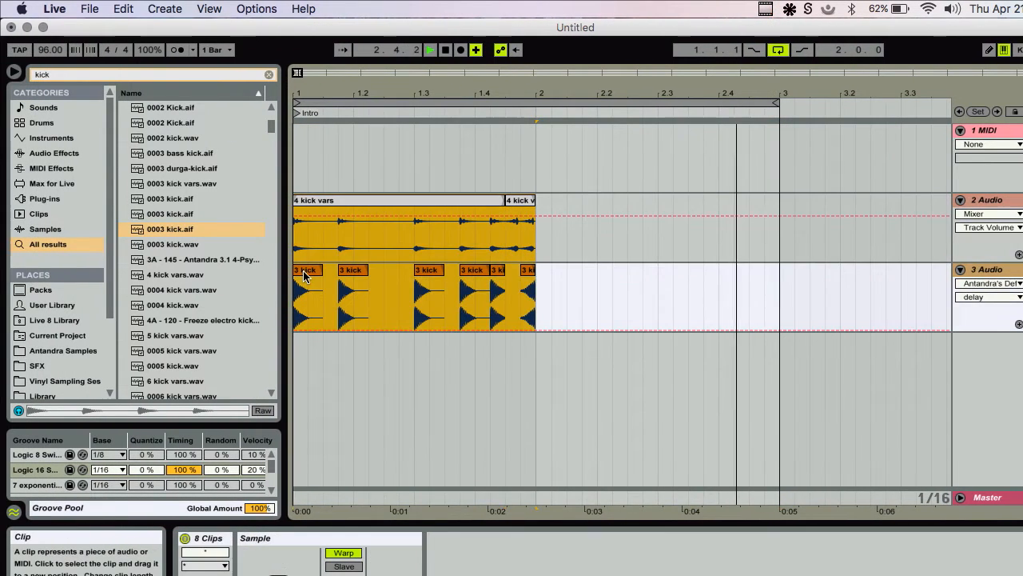
key("super+d")
left_click(743, 276)
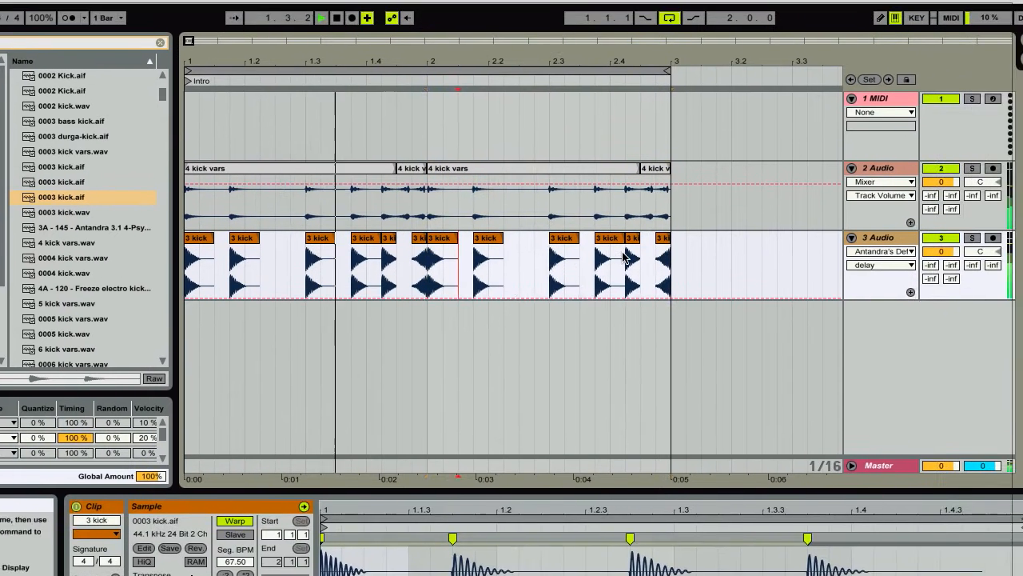
- Copy a kick to 2.4.3 on 3 Audio and delete the final sixteenth of the last 2 Audio clip
left_click_drag(615, 276, 630, 276)
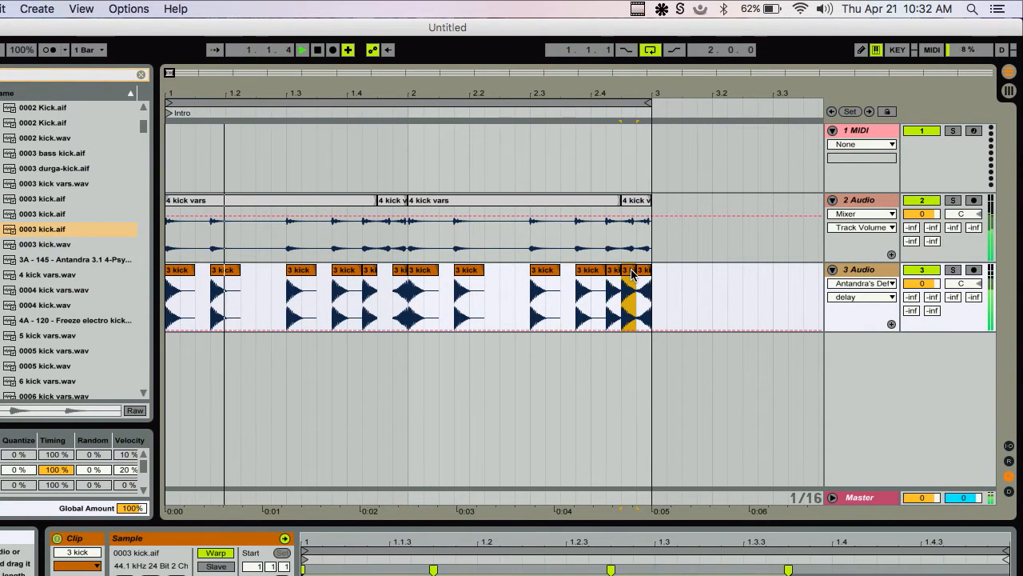
left_click(646, 273)
left_click(642, 236)
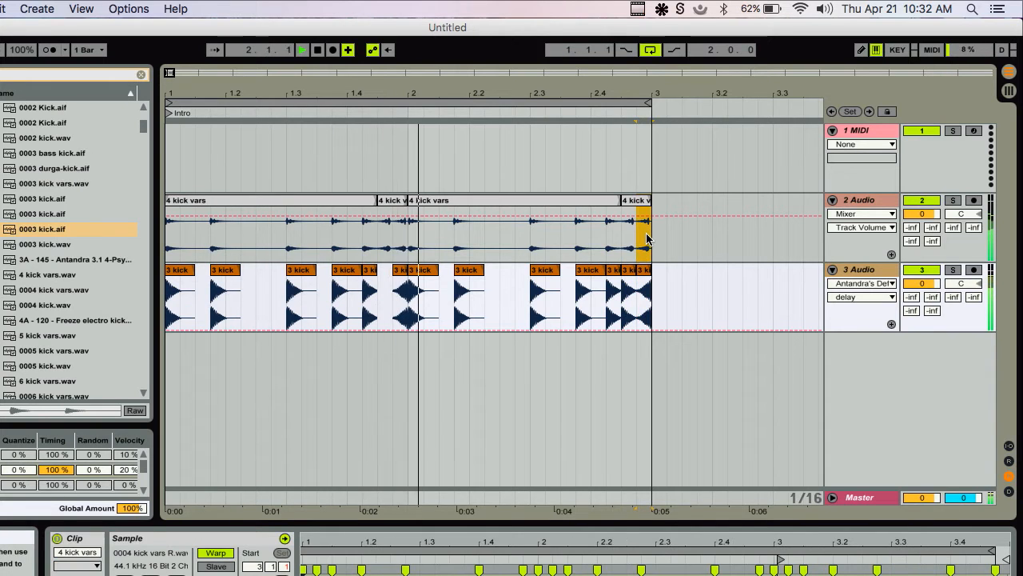
left_click(621, 232)
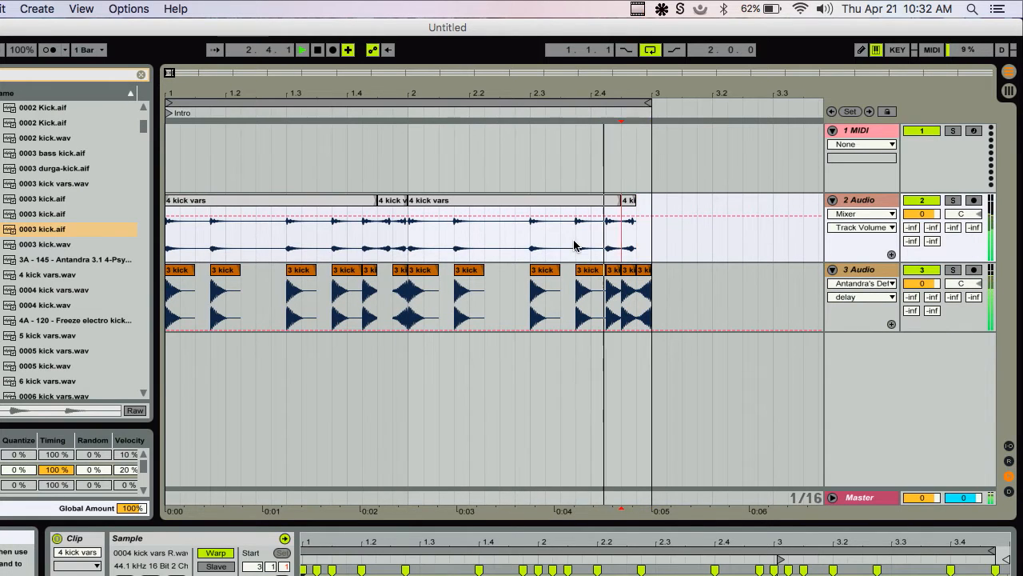
- Rename 3 Audio to kick and 2 Audio to sfx, and move the kick track above sfx
left_click(228, 273)
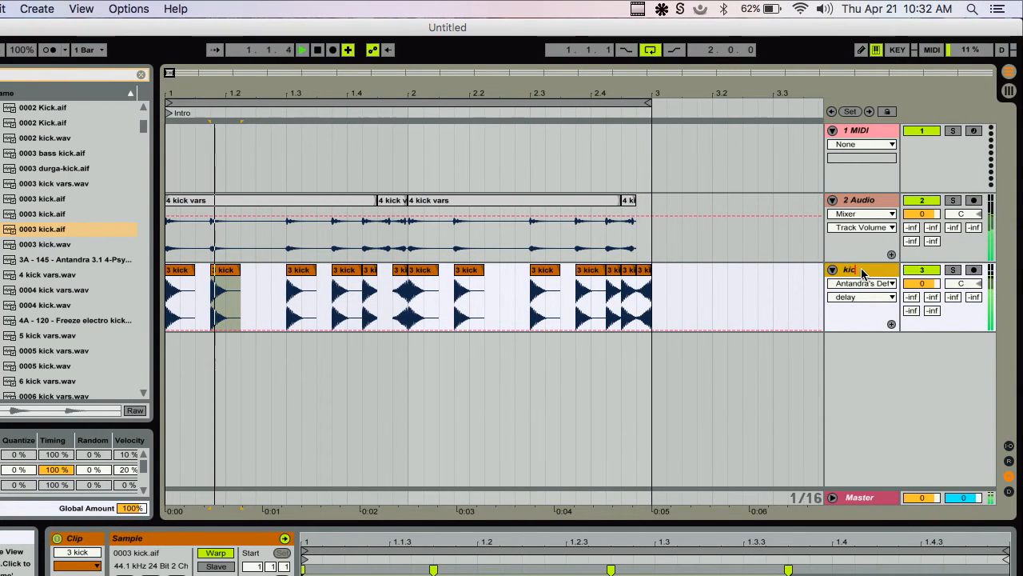
left_click(858, 203)
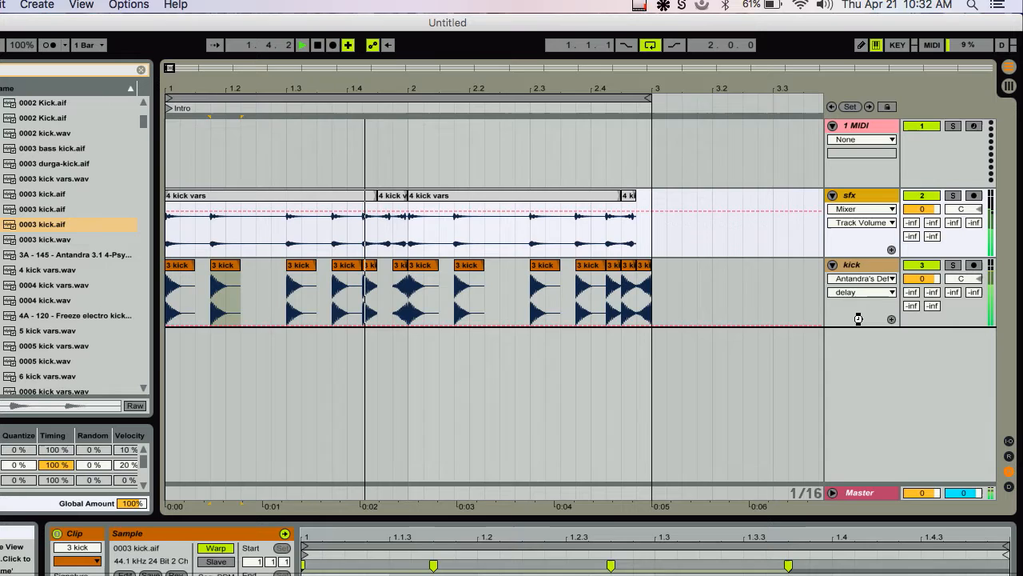
left_click_drag(858, 317, 852, 203)
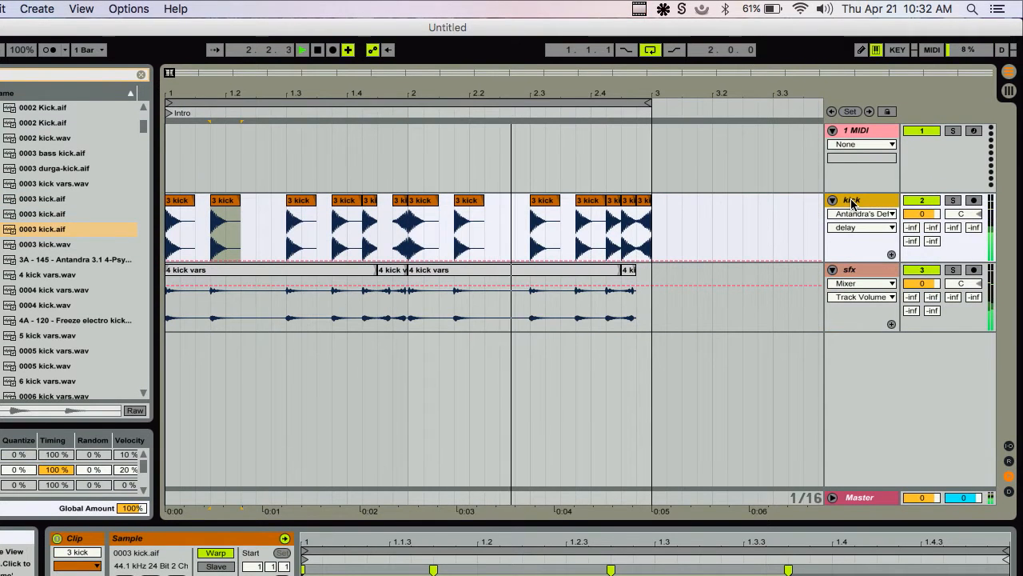
- Add an EQ Eight audio effect to the sfx track
left_click(848, 269)
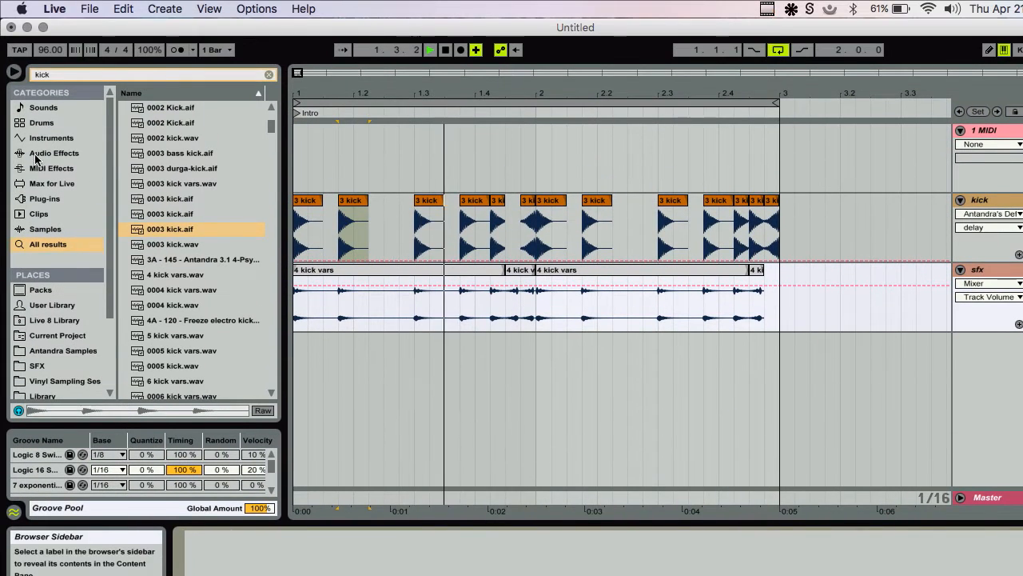
left_click(35, 156)
left_click_drag(160, 153, 287, 560)
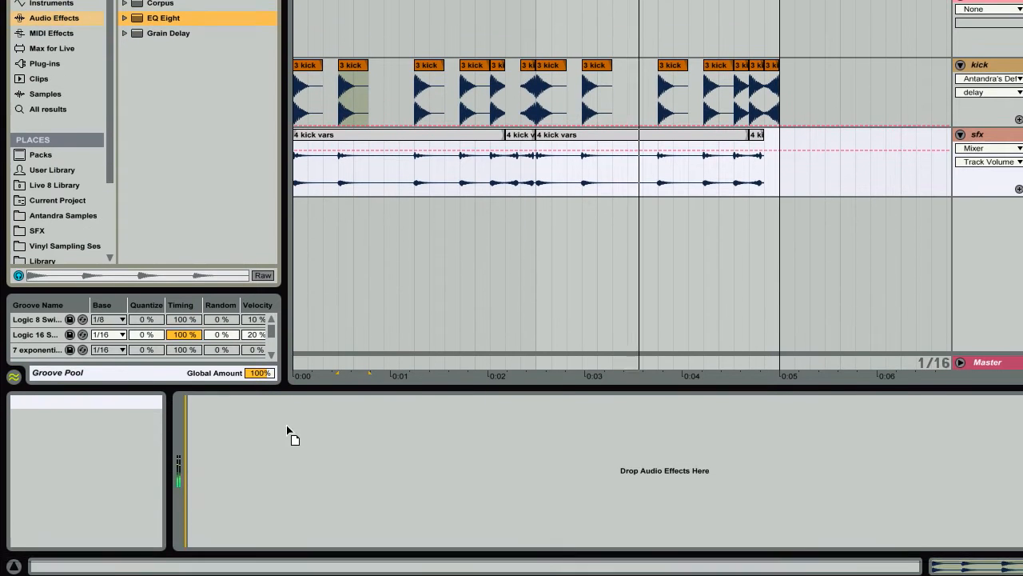
- Place EQ Eight in the sfx track's empty device chain and compare that chain with the kick track's effects
left_click_drag(287, 430, 289, 435)
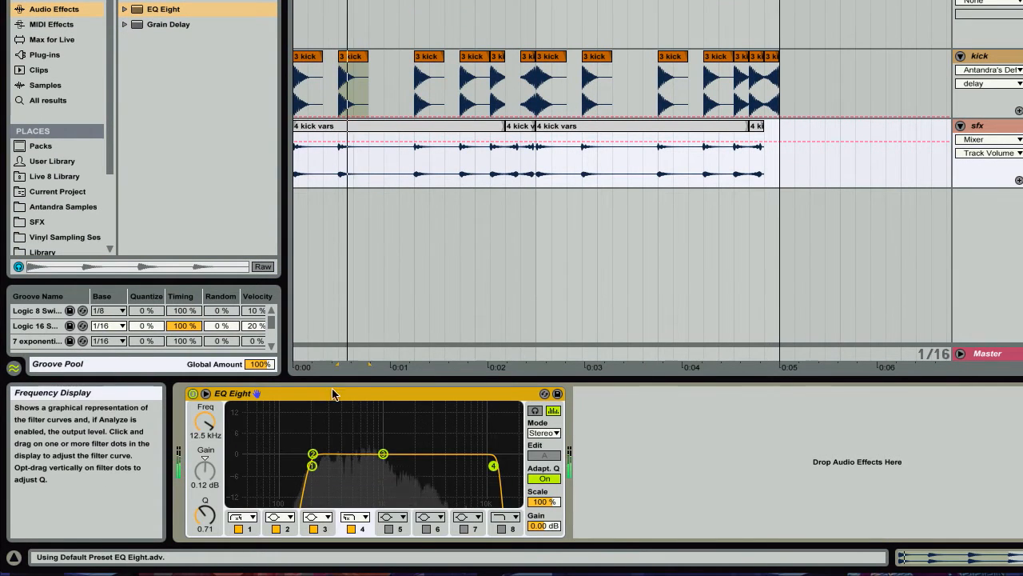
left_click(459, 126)
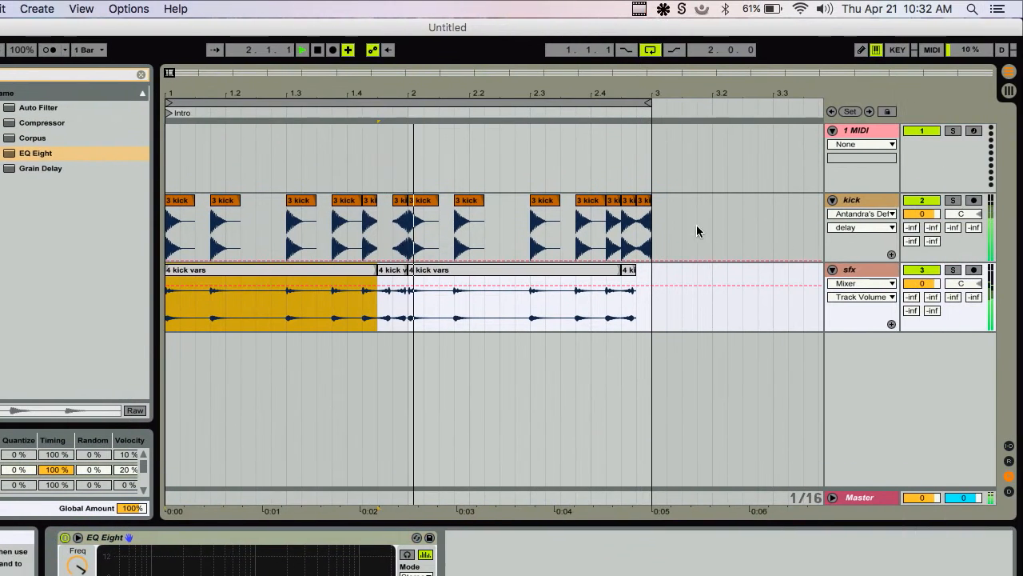
left_click(545, 202)
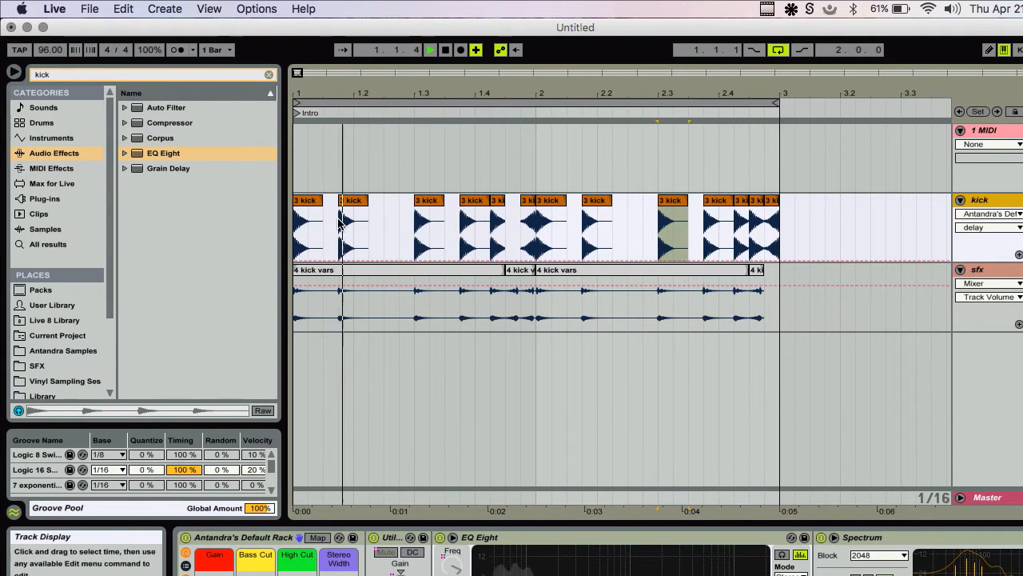
left_click(414, 298)
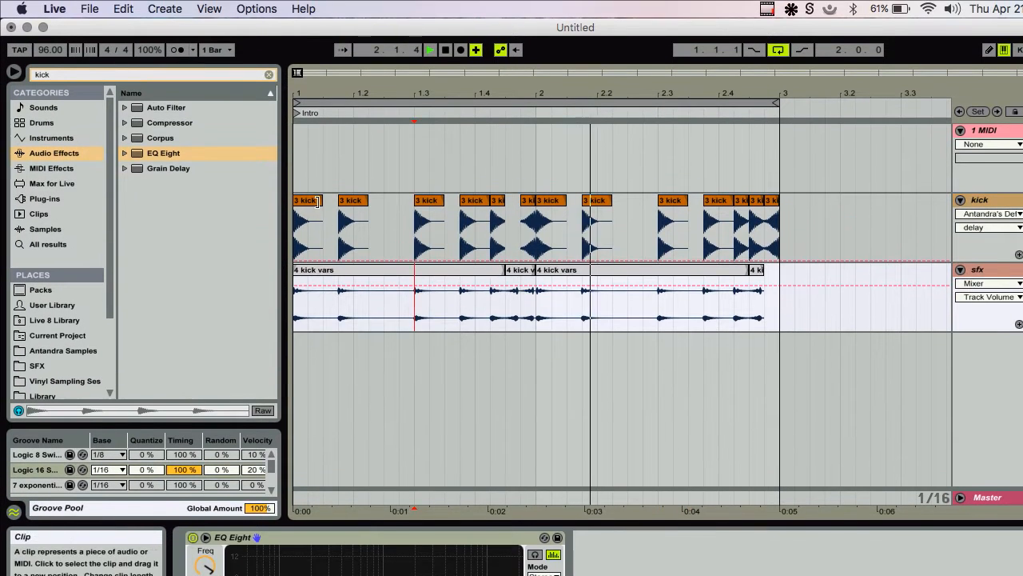
left_click(352, 200)
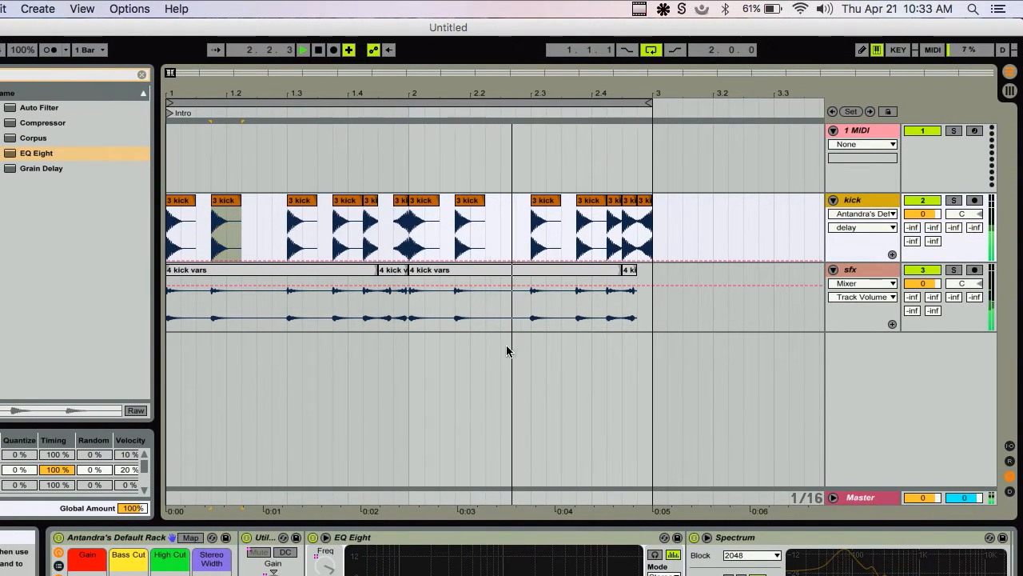
- Bypass the kick track's EQ Eight while examining the second kick clip's waveform up close, and switch the EQ back on
scroll(673, 542, "right", 3)
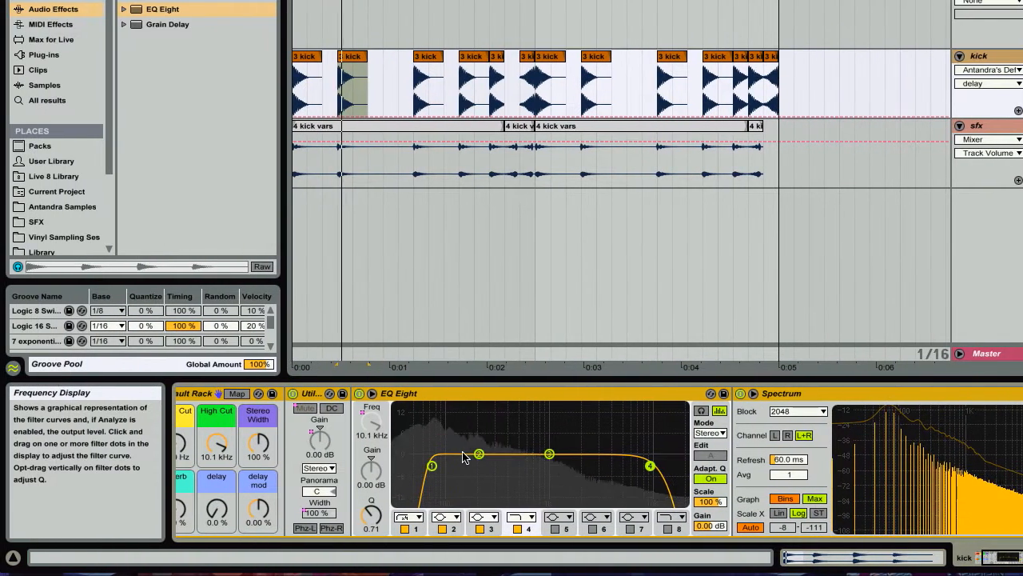
left_click(231, 394)
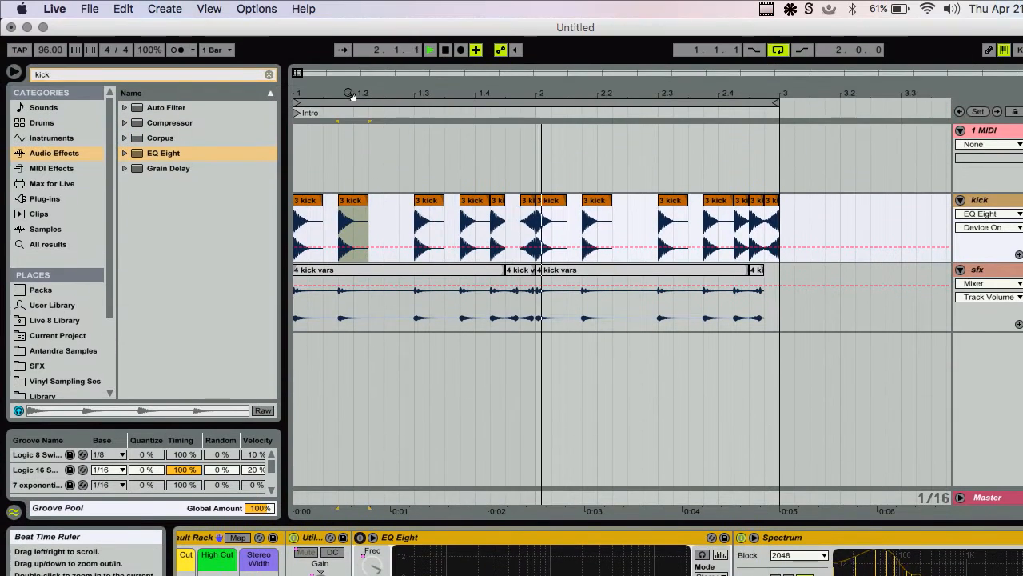
left_click_drag(350, 94, 469, 208)
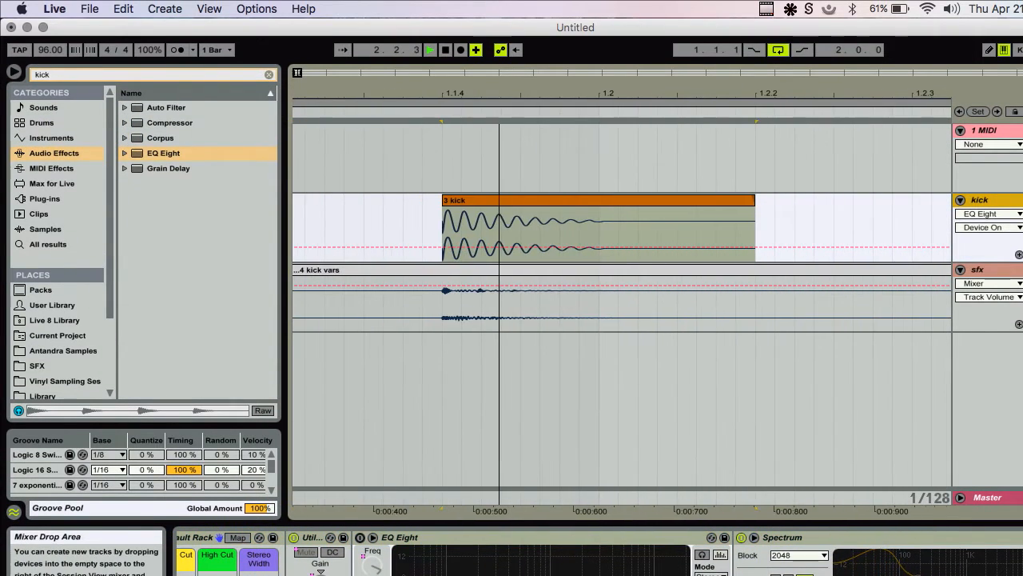
left_click_drag(469, 93, 468, 141)
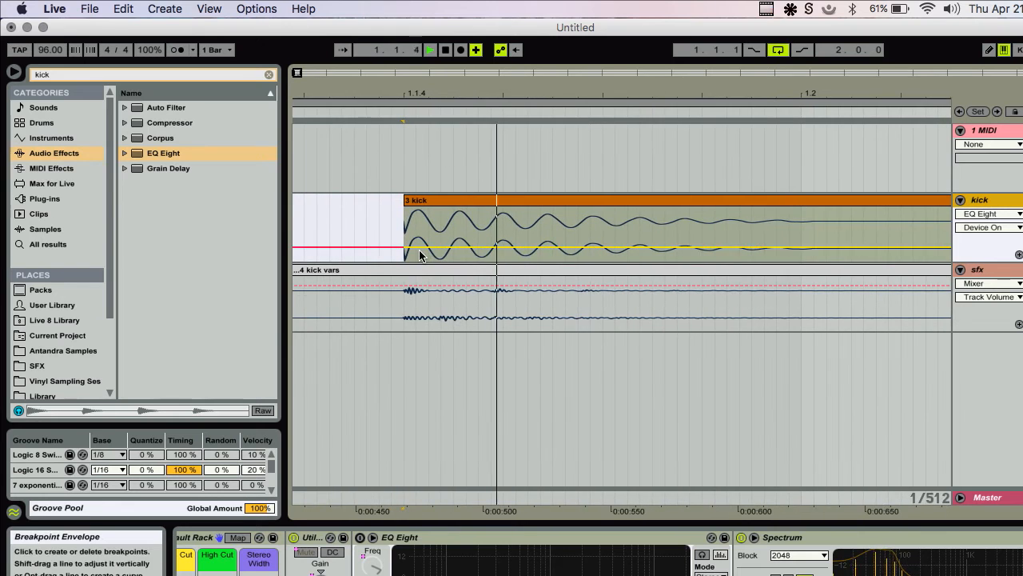
left_click_drag(483, 94, 483, 3)
left_click_drag(339, 93, 331, 88)
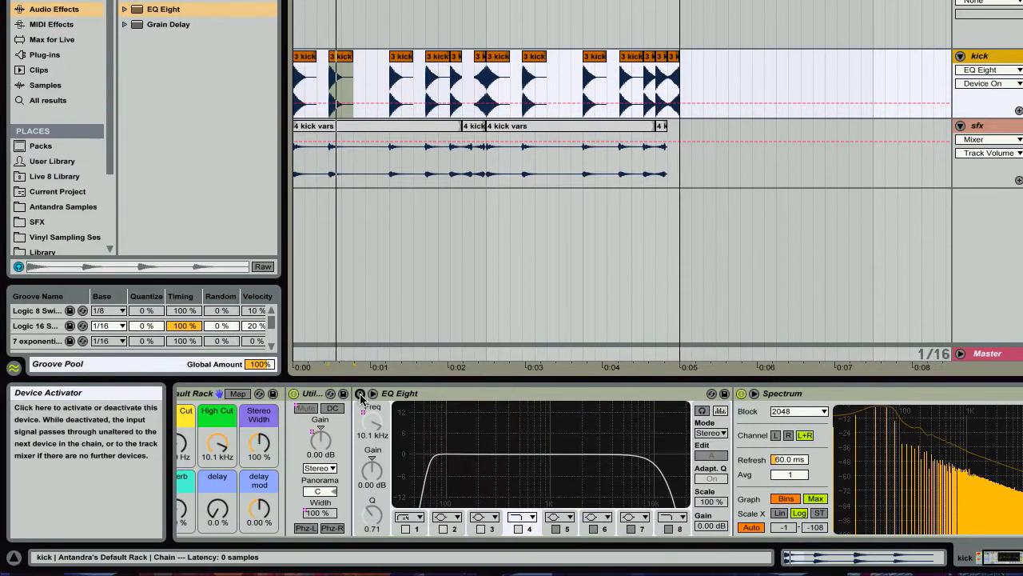
left_click(360, 538)
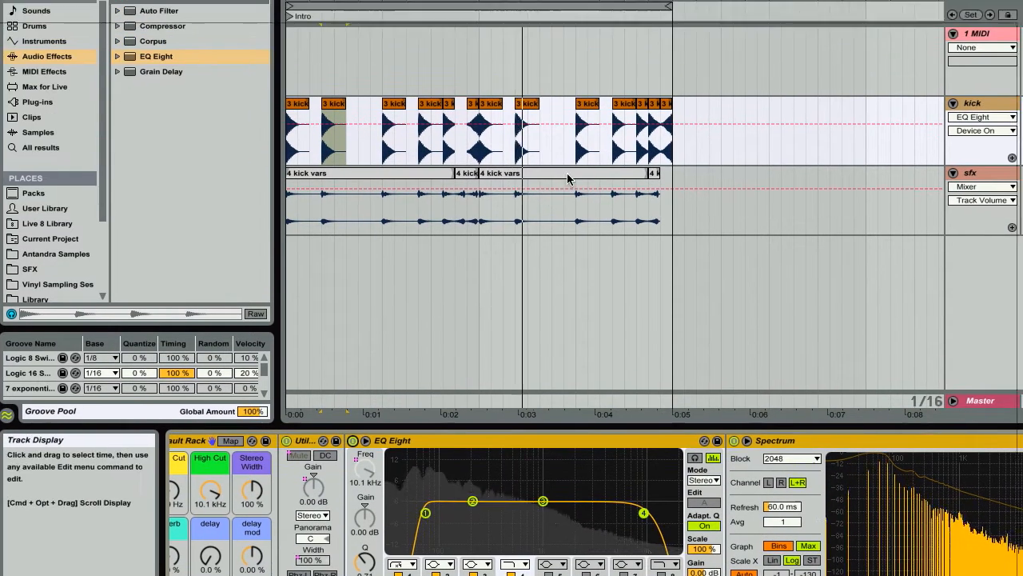
- Show the sfx track's device chain and view more bars of the arrangement
left_click(567, 178)
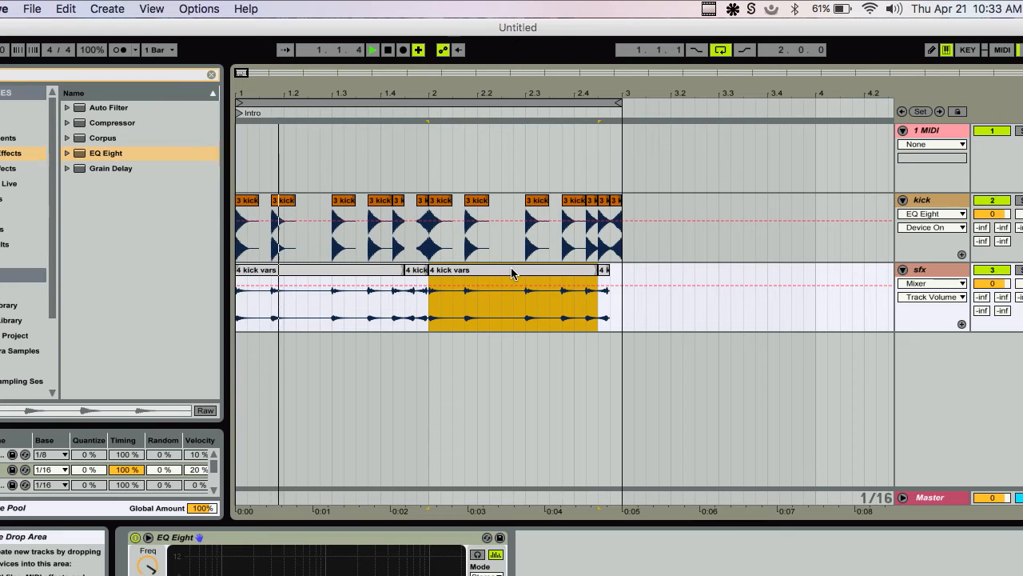
left_click(923, 269)
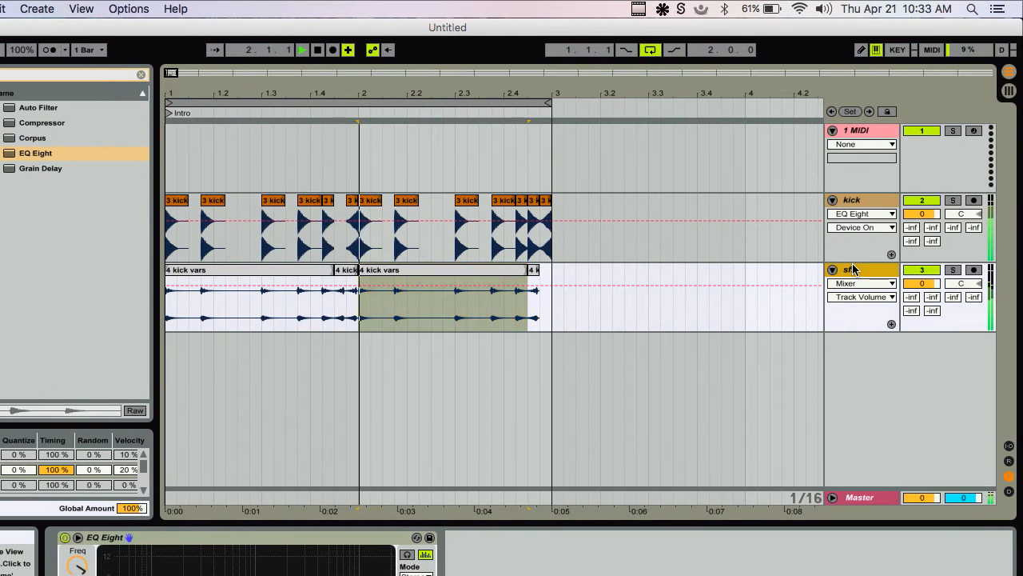
left_click_drag(285, 95, 284, 89)
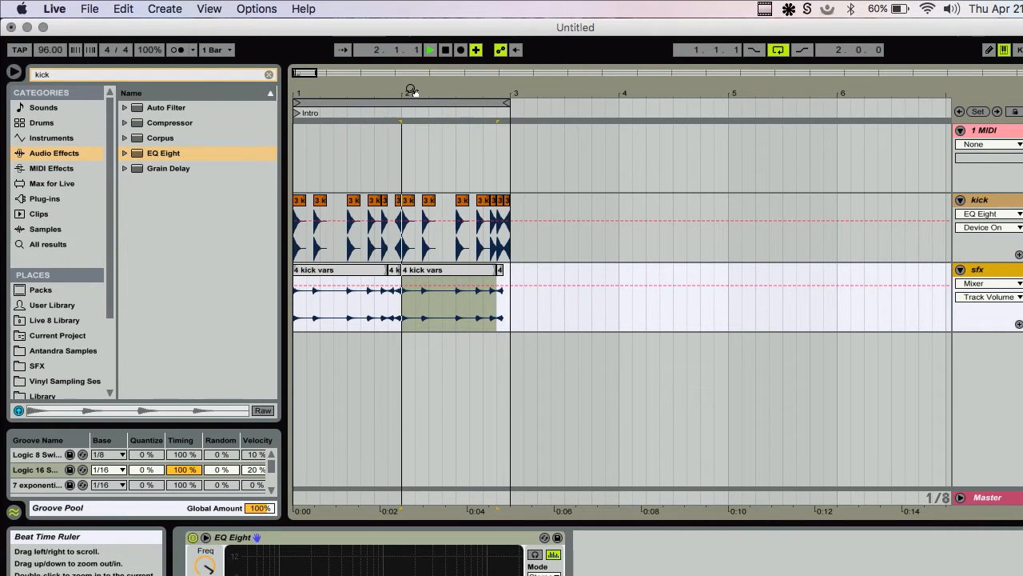
- Search the browser for "hi hats" across all results instead of only the audio effects
left_click(269, 75)
type("h")
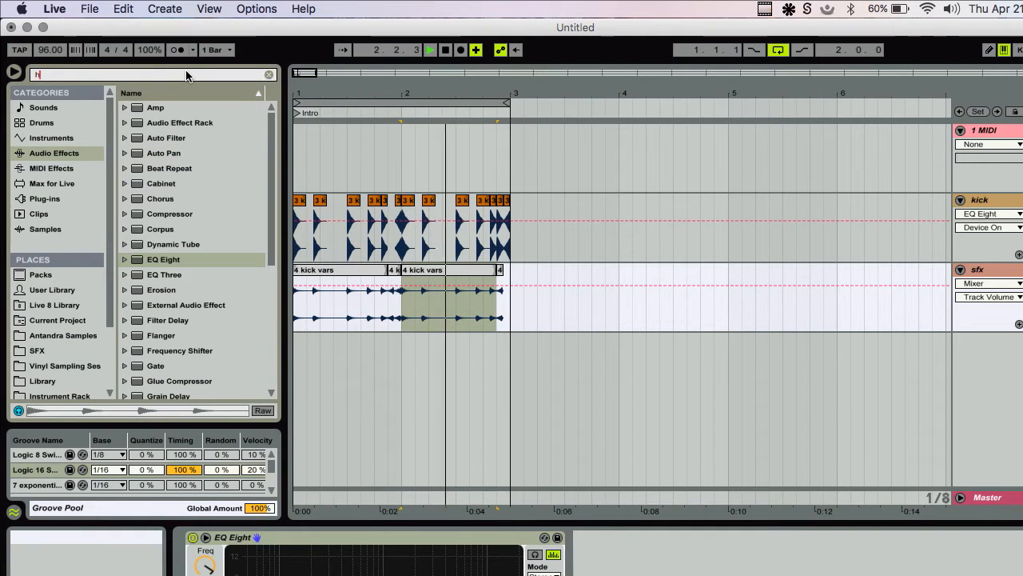
type("i hta")
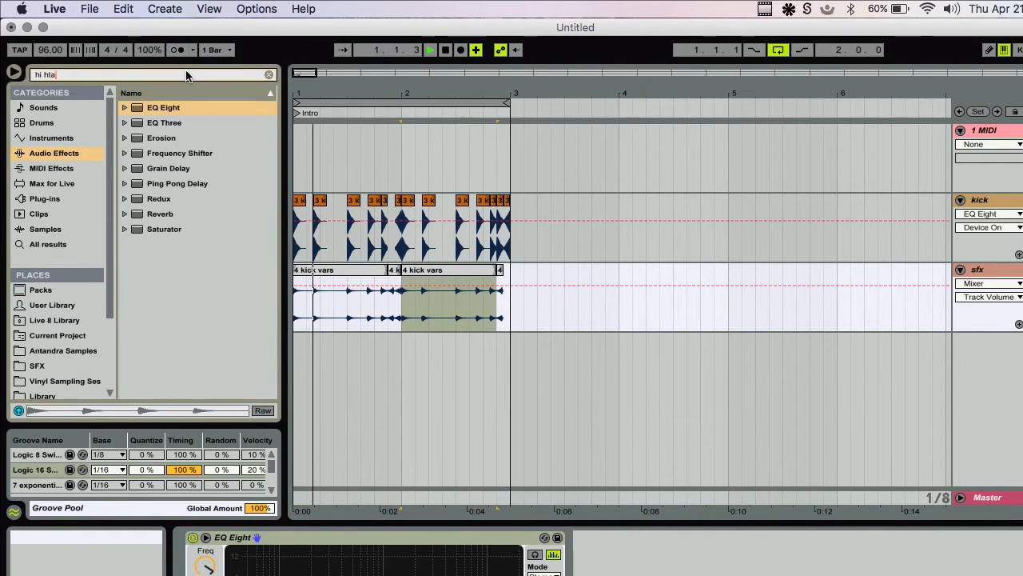
key("BackSpace")
key("BackSpace")
type("ats")
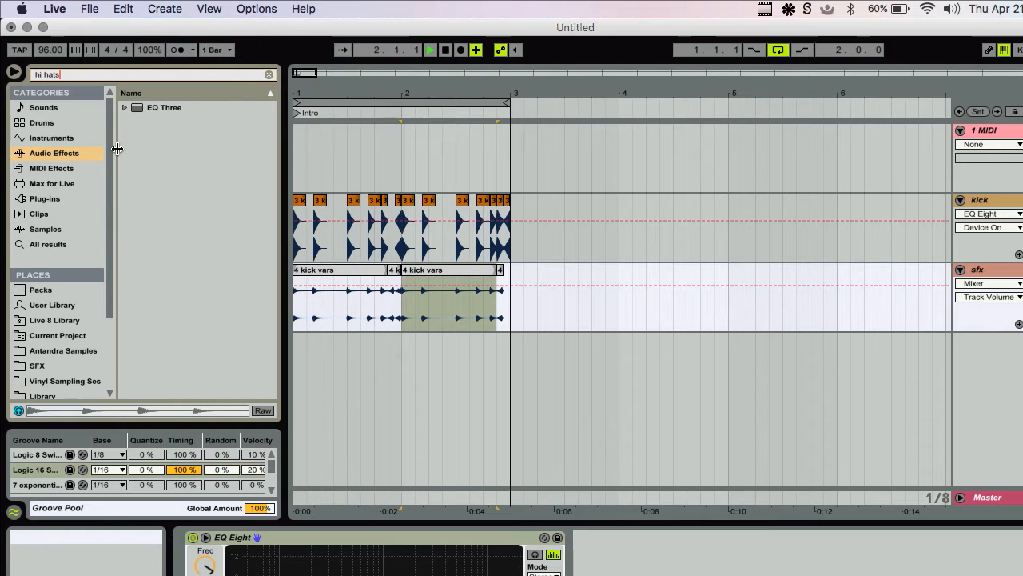
left_click(48, 244)
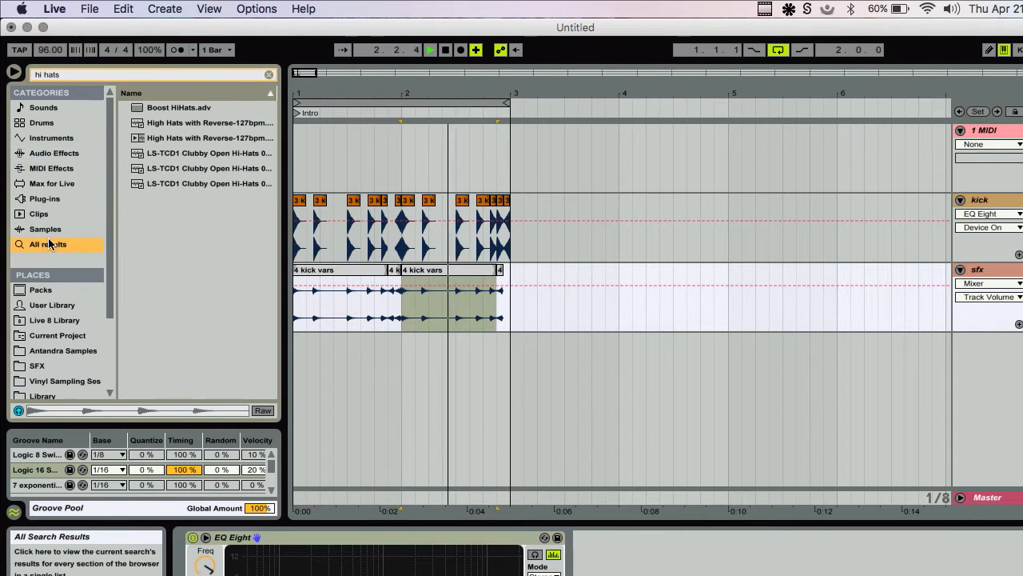
- Preview the High Hats with Reverse-127bpm loop and place it at bar 1 on a new audio track below sfx
left_click(161, 137)
left_click(166, 124)
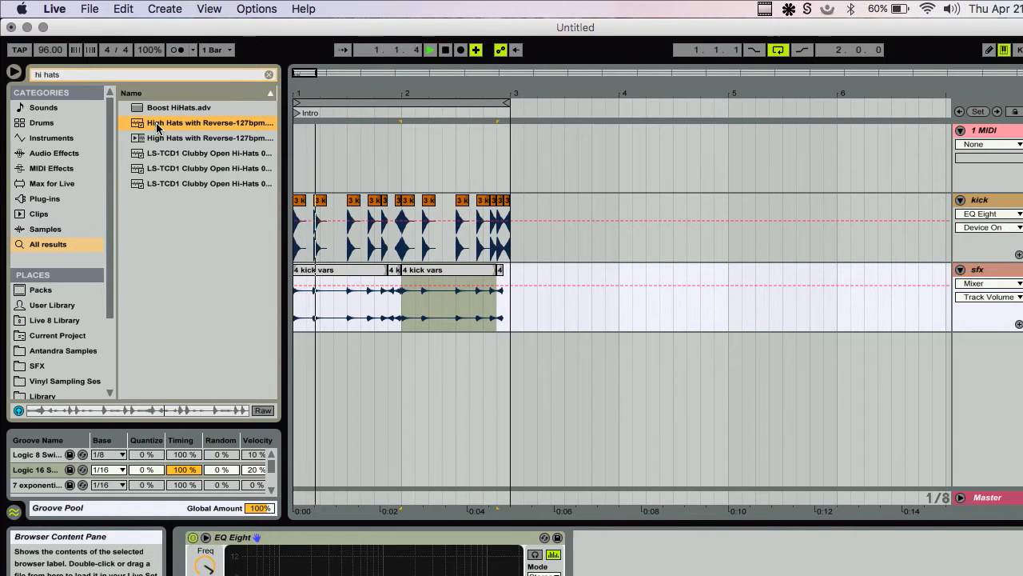
left_click_drag(157, 128, 295, 344)
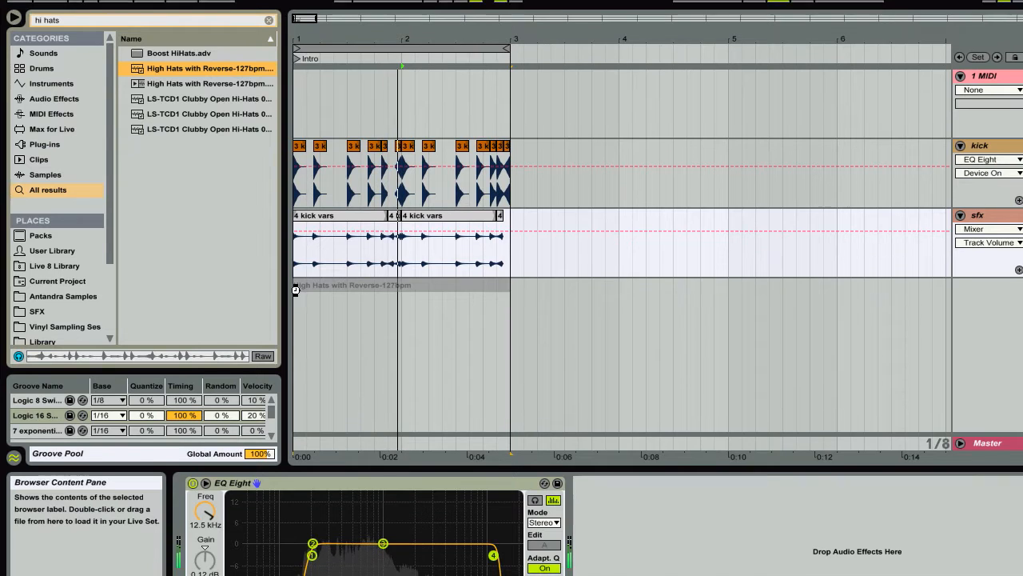
left_click_drag(296, 291, 296, 291)
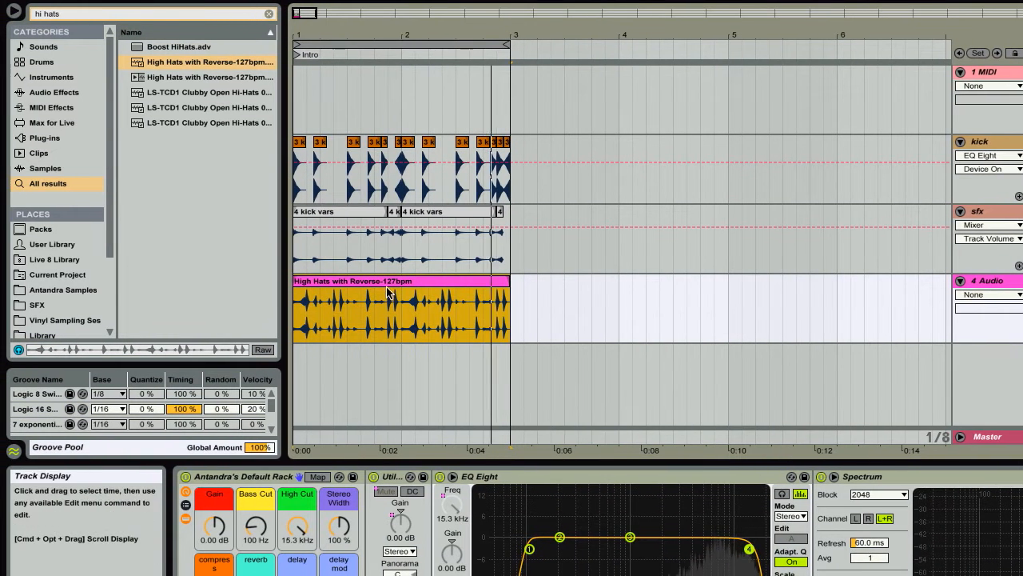
- Open the High Hats with Reverse-127bpm clip and create warp markers at all its transients
double_click(389, 294)
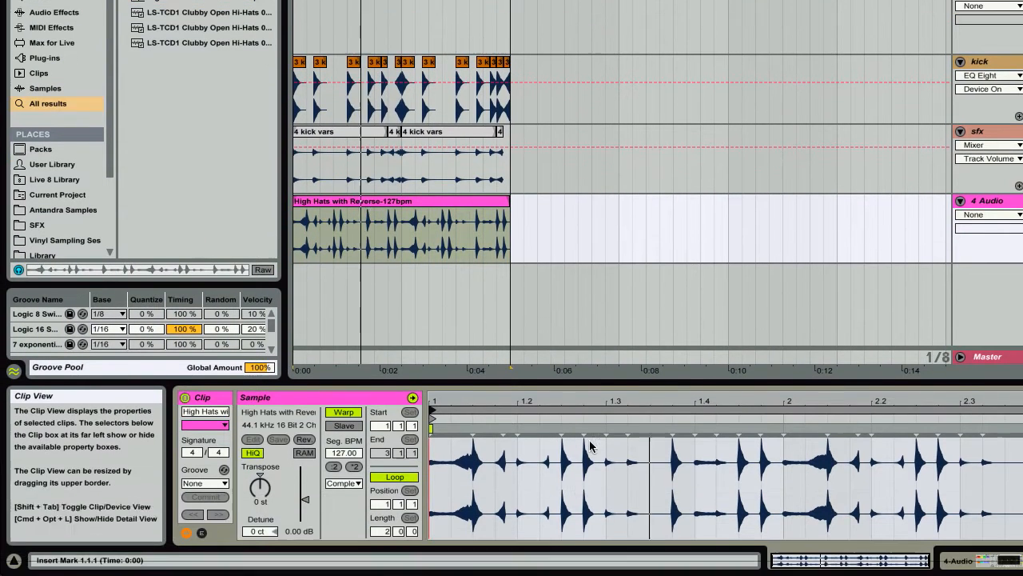
key("super+a")
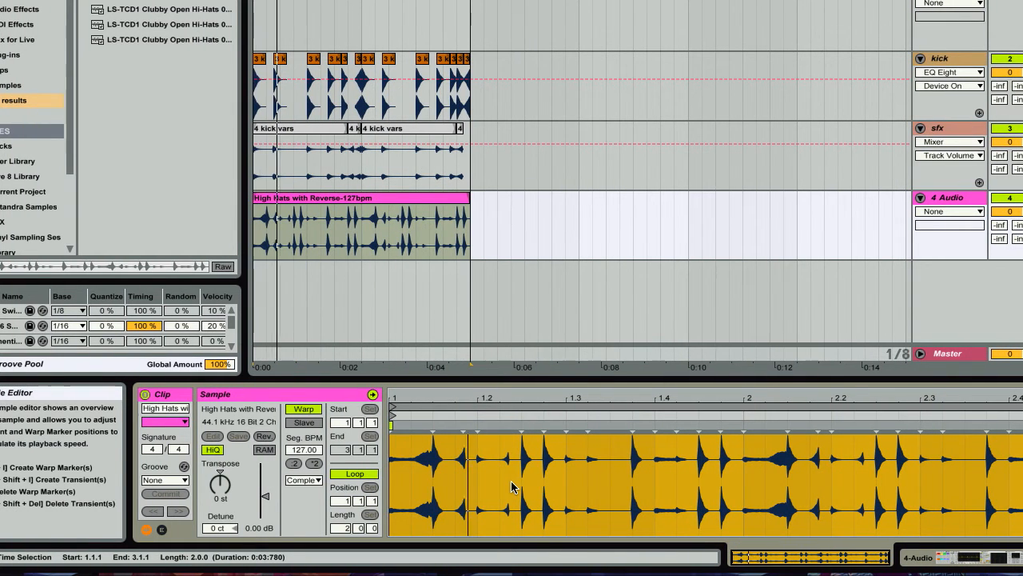
key("super+i")
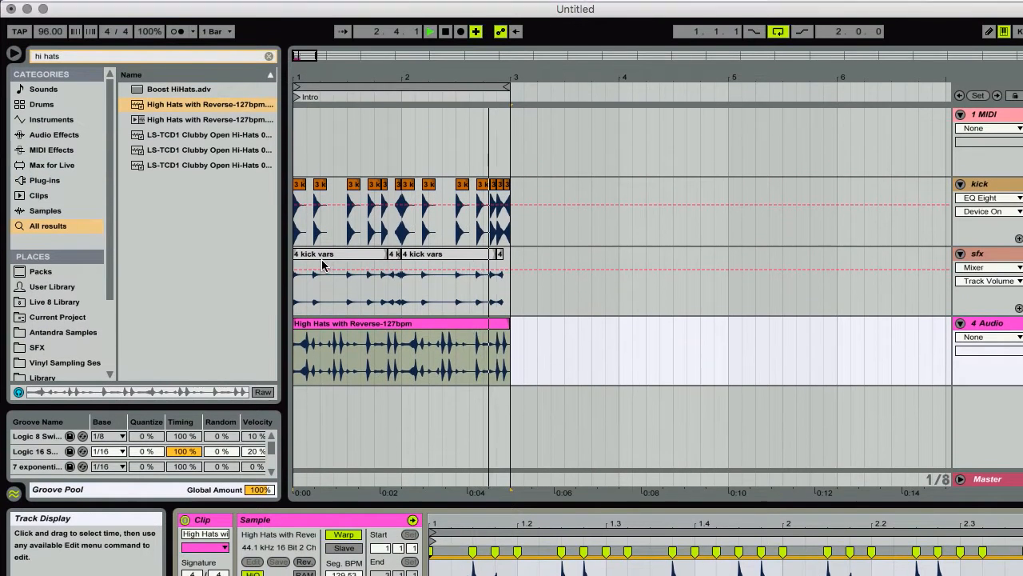
- Consolidate all the sfx track's kick vars clips in bars 1 and 2 into one clip, allowing audio to stop
left_click(323, 210)
left_click(500, 209, "shift")
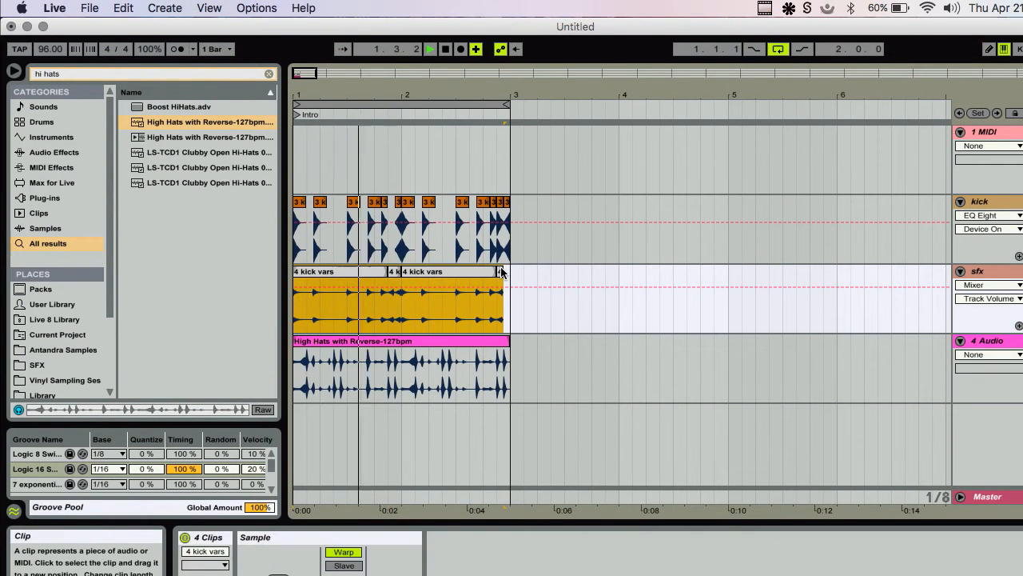
key("super+j")
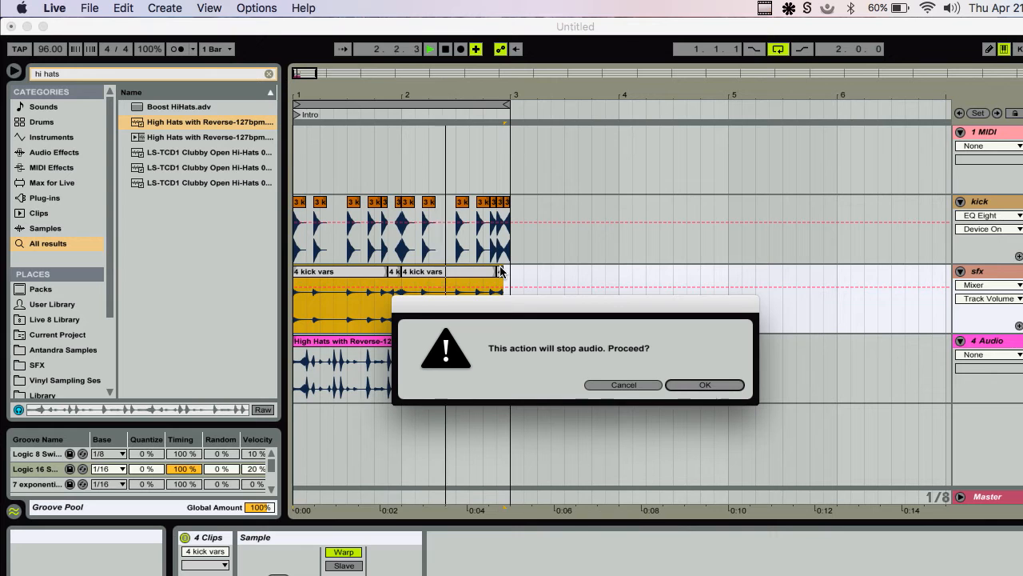
key("Return")
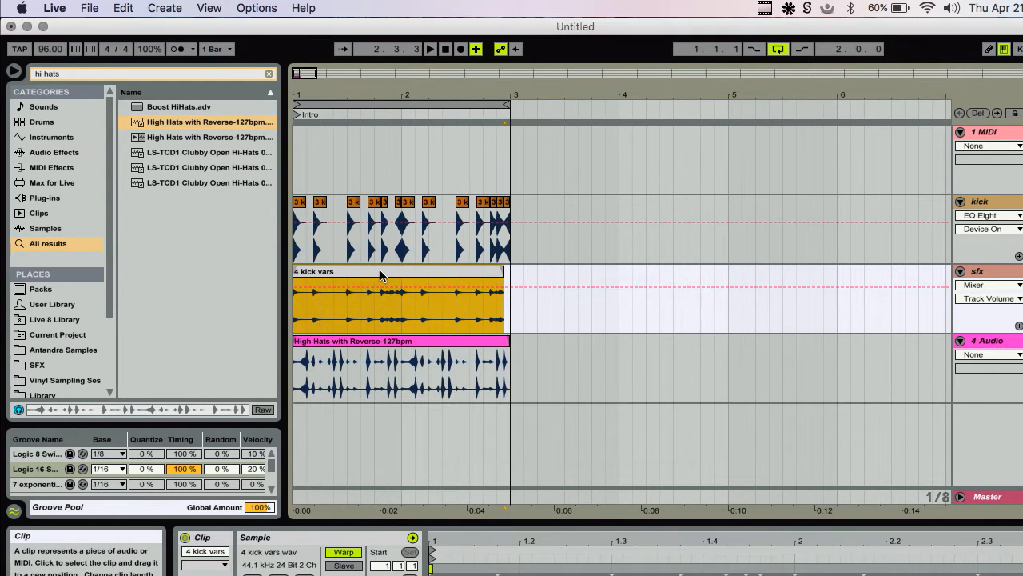
- Select the whole sample of the consolidated sfx clip and create warp markers at its transients
double_click(379, 273)
key("super+a")
key("super+i")
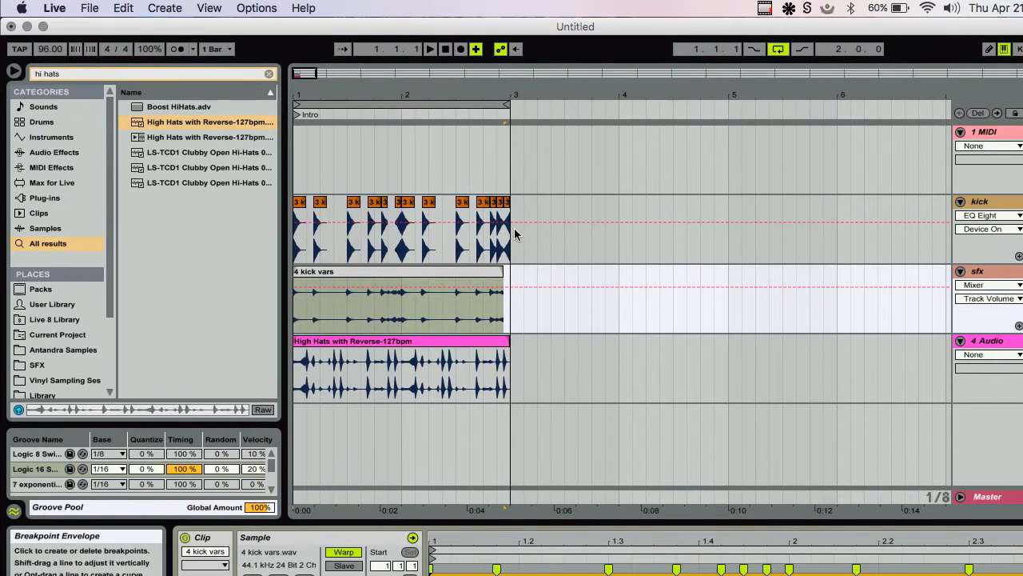
- Consolidate the kick track's clips across bars 1 and 2 into one clip and create warp markers at its transients
left_click_drag(515, 234, 294, 240)
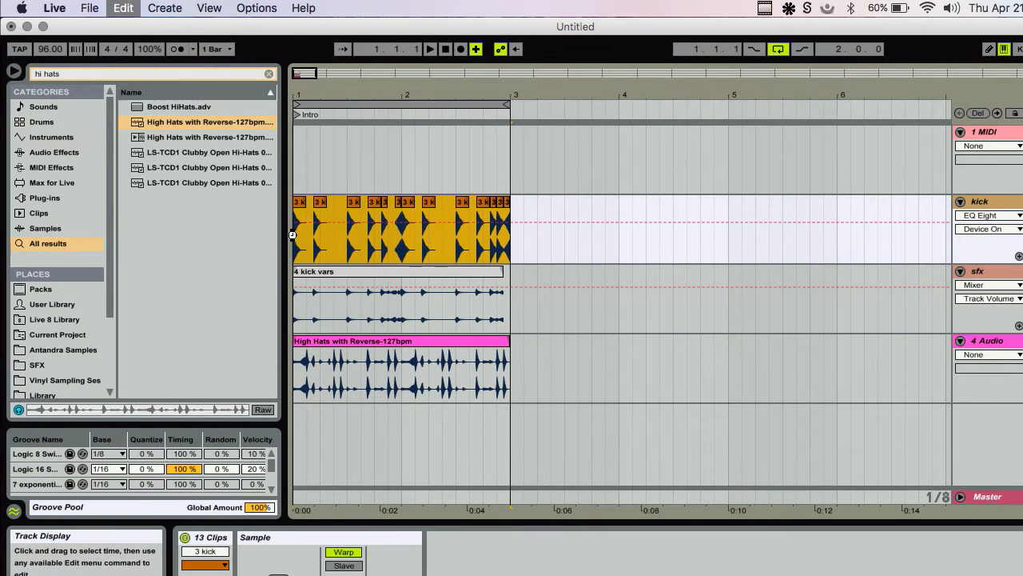
key("super+j")
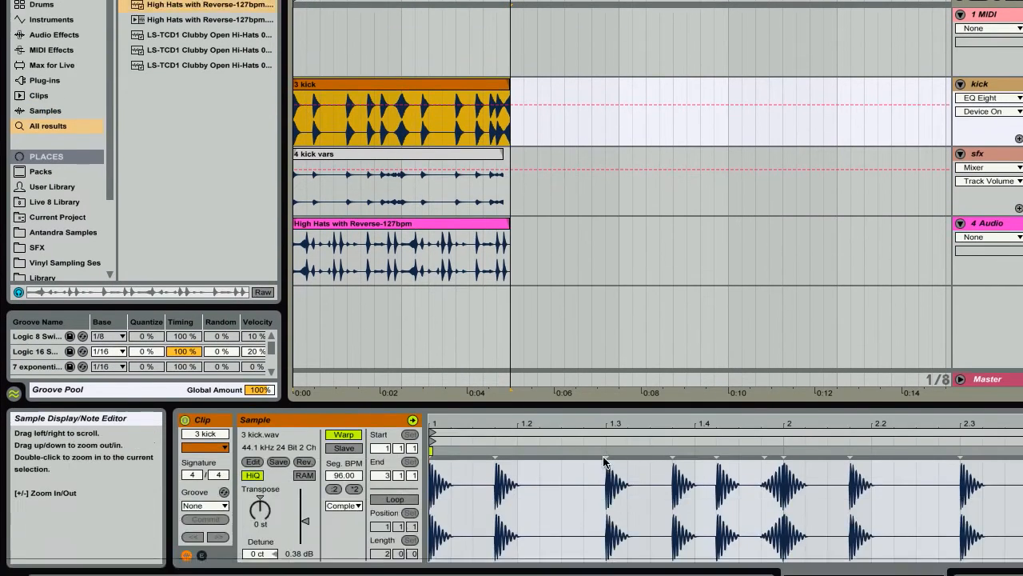
key("super+u")
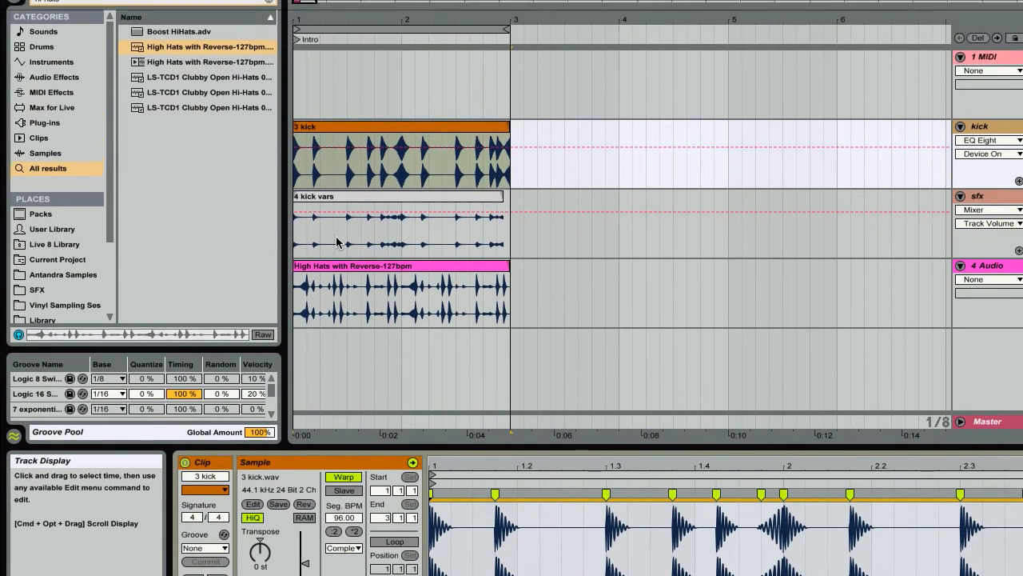
- Apply the Logic 8 Swing 62 groove to the kick, sfx and hi-hat clips, and extend the sfx clip's end slightly toward bar 3
left_click(306, 238, "shift")
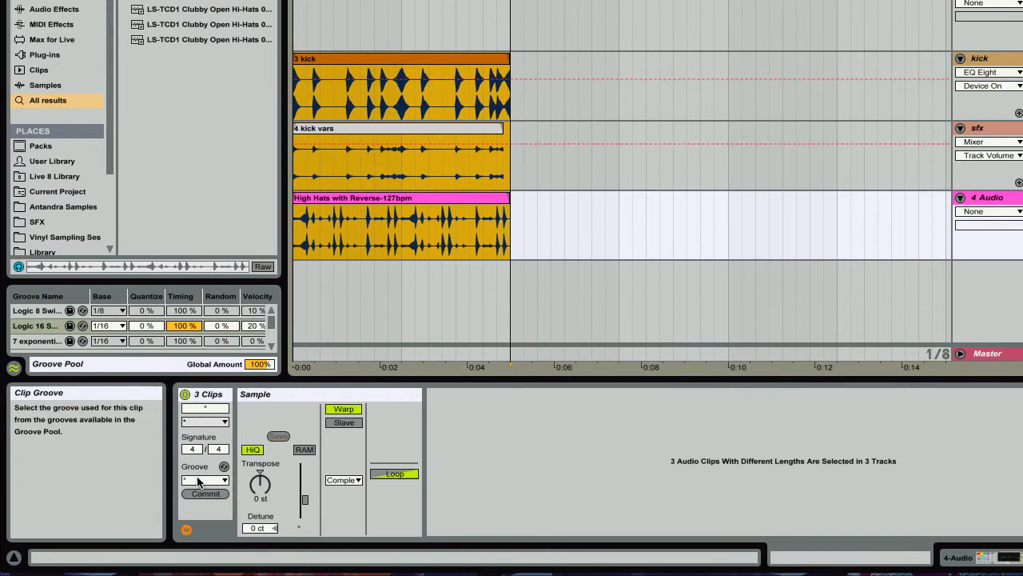
left_click(199, 480)
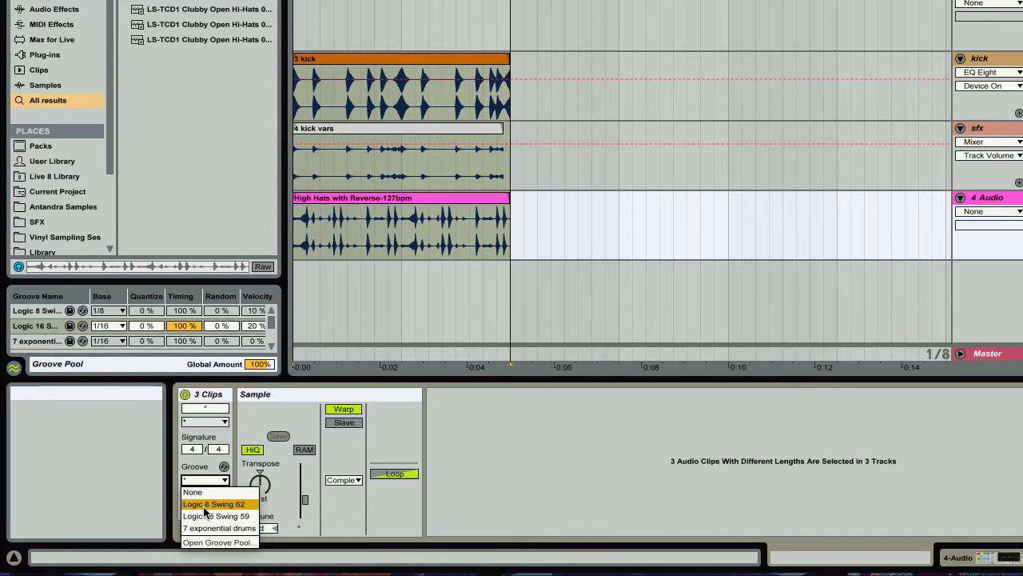
left_click(205, 504)
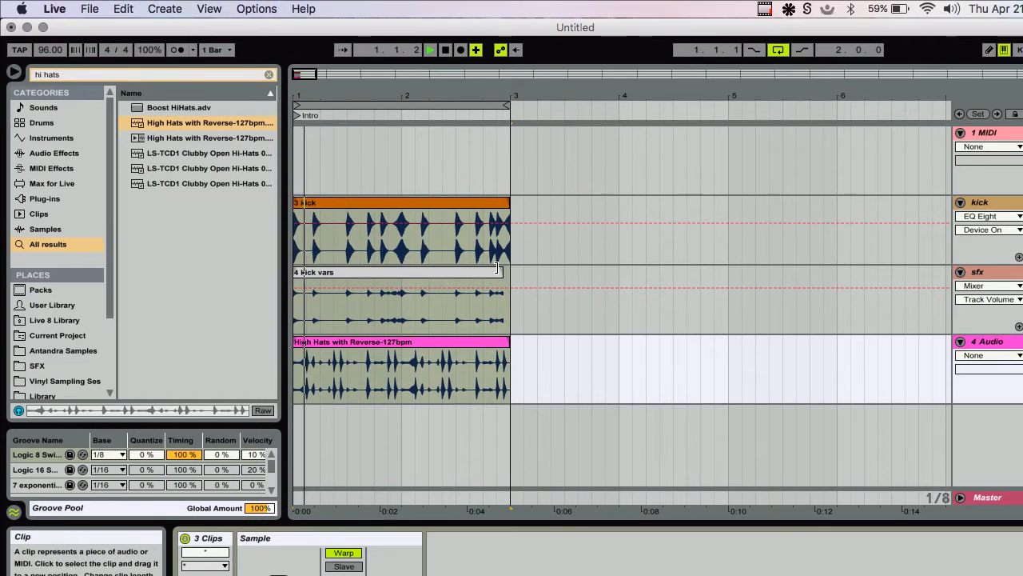
left_click_drag(502, 223, 507, 223)
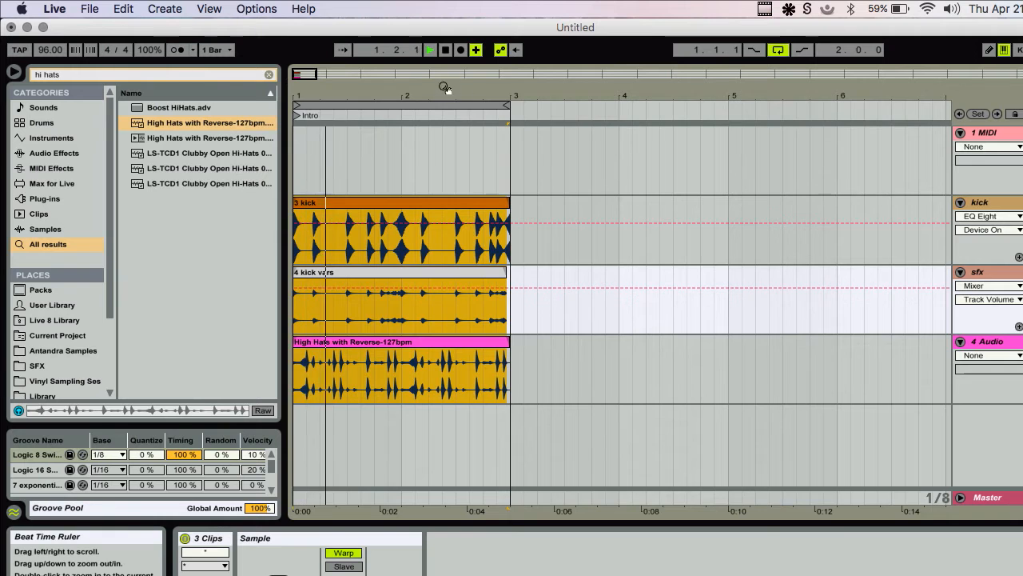
- Try to extend the sfx clip so that its end reaches the start of bar 3
left_click_drag(444, 90, 562, 298)
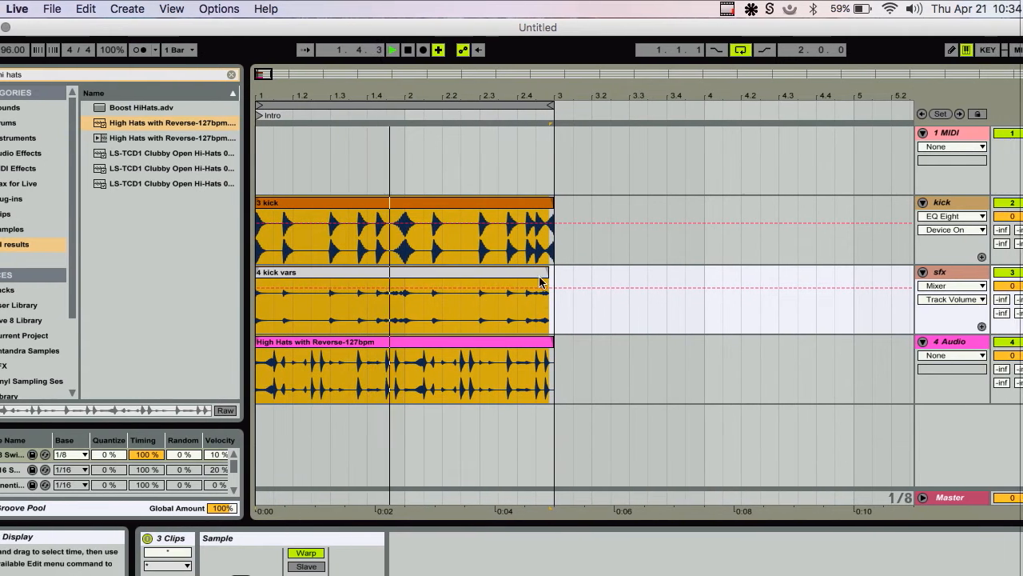
left_click(540, 281)
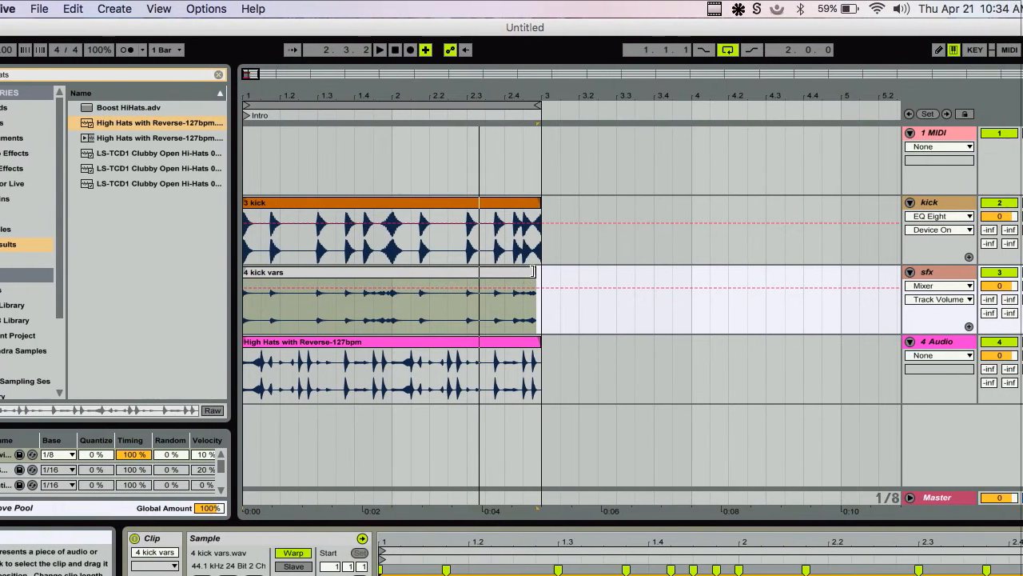
left_click(532, 272)
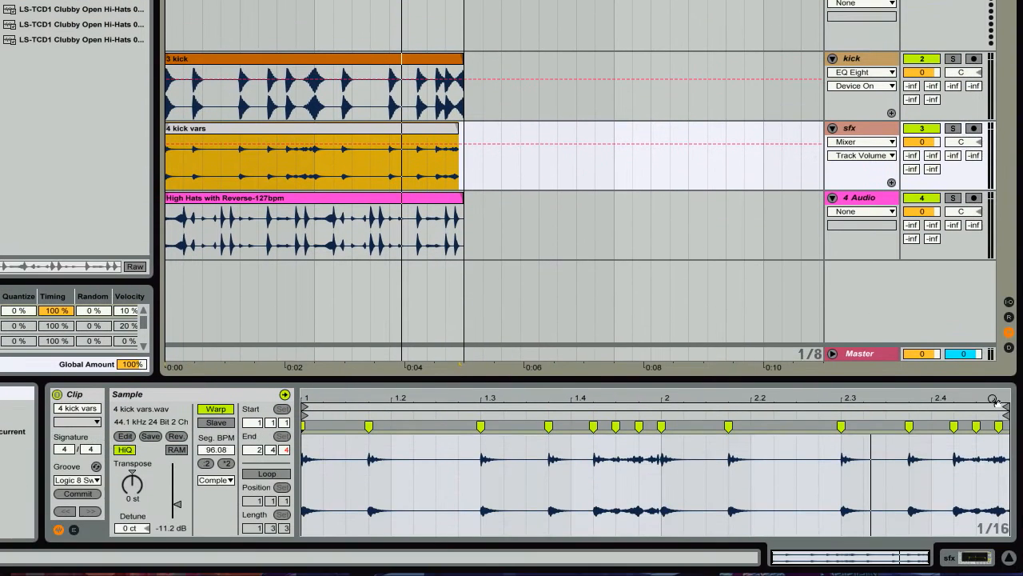
left_click(994, 399)
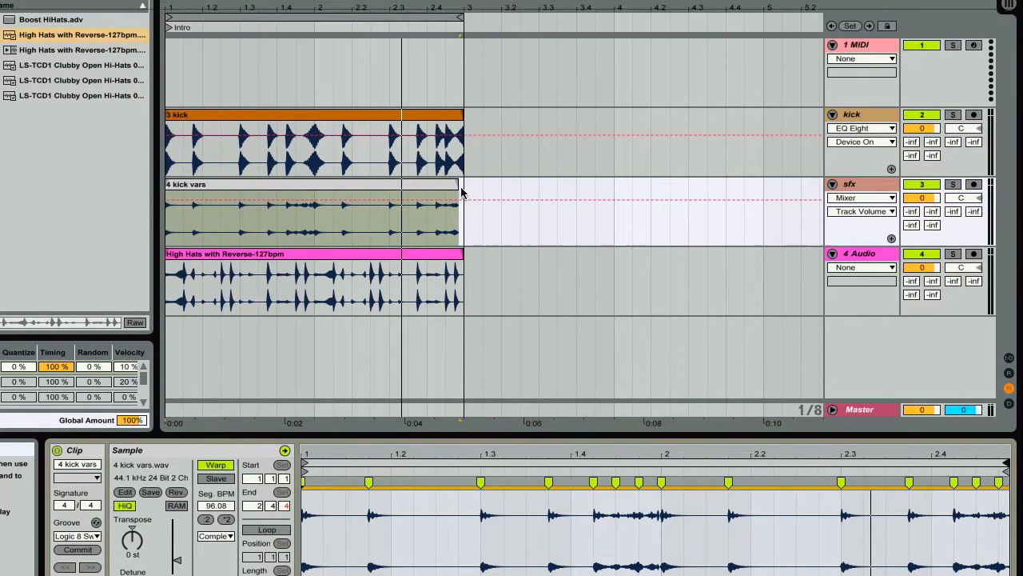
left_click(454, 128)
left_click_drag(393, 128, 426, 126)
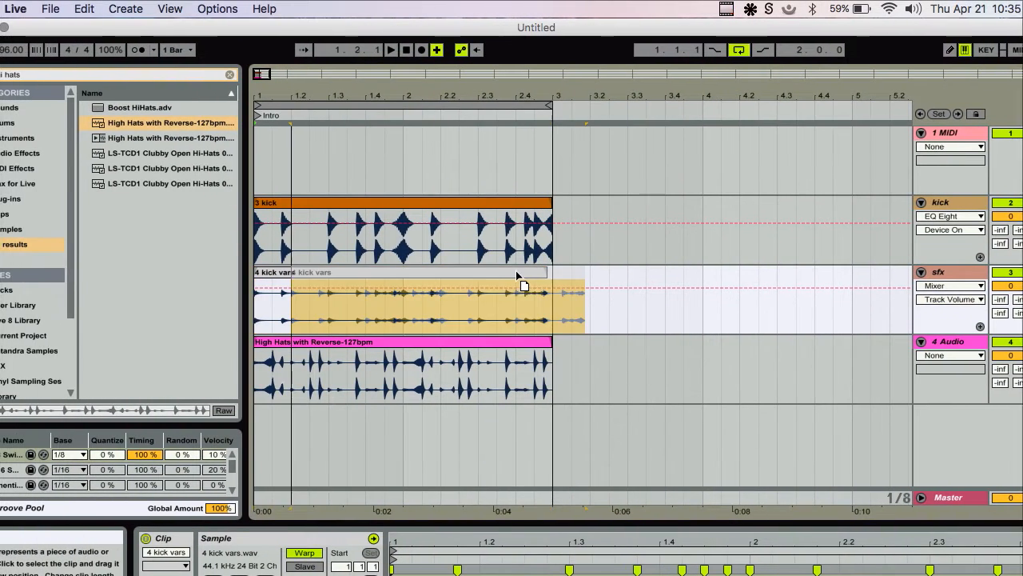
left_click_drag(515, 271, 467, 272)
- Select the sfx clip together with the small gap before bar 3 and consolidate them into one two-bar clip
left_click_drag(560, 270, 540, 271)
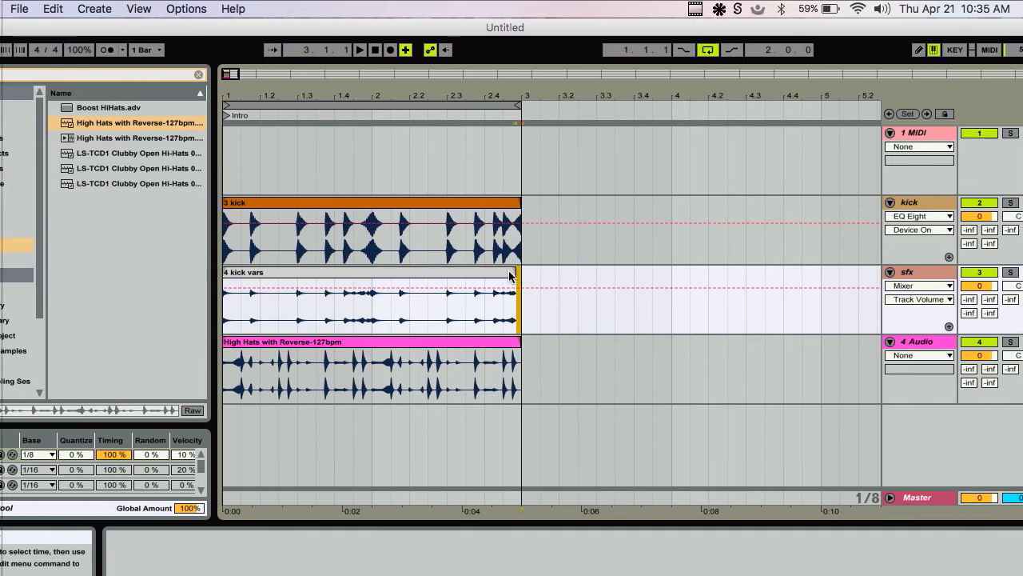
left_click(509, 275)
key("super+j")
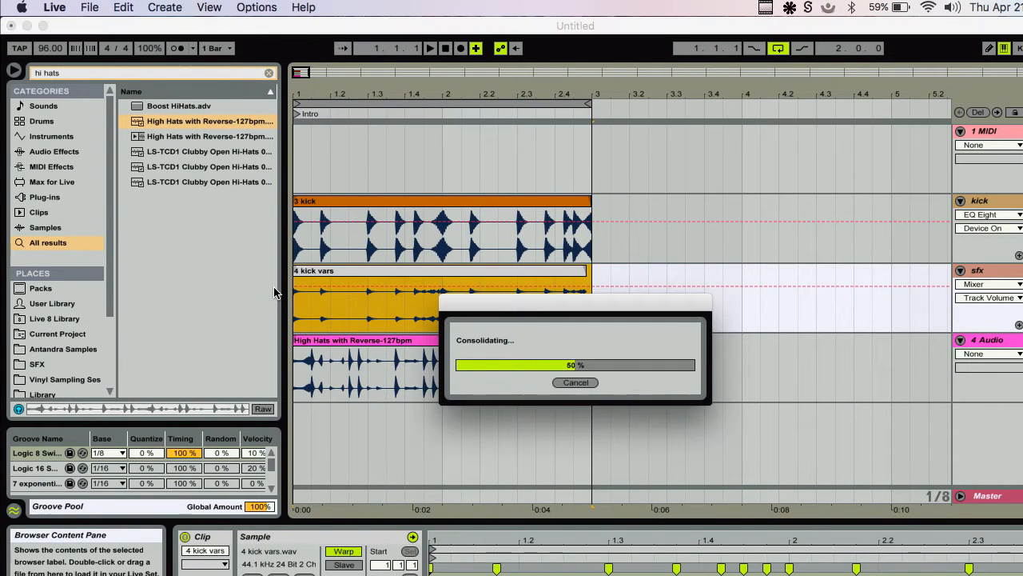
- Select the whole sample of the newly consolidated sfx clip and create warp markers at its transients
left_click_drag(479, 94, 342, 94)
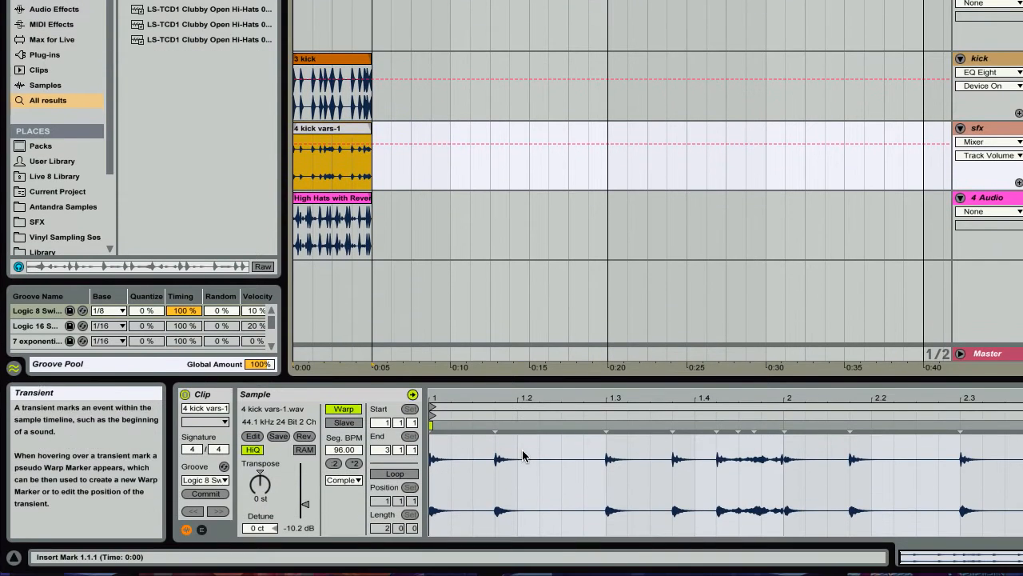
left_click(525, 537)
key("super+a")
key("super+i")
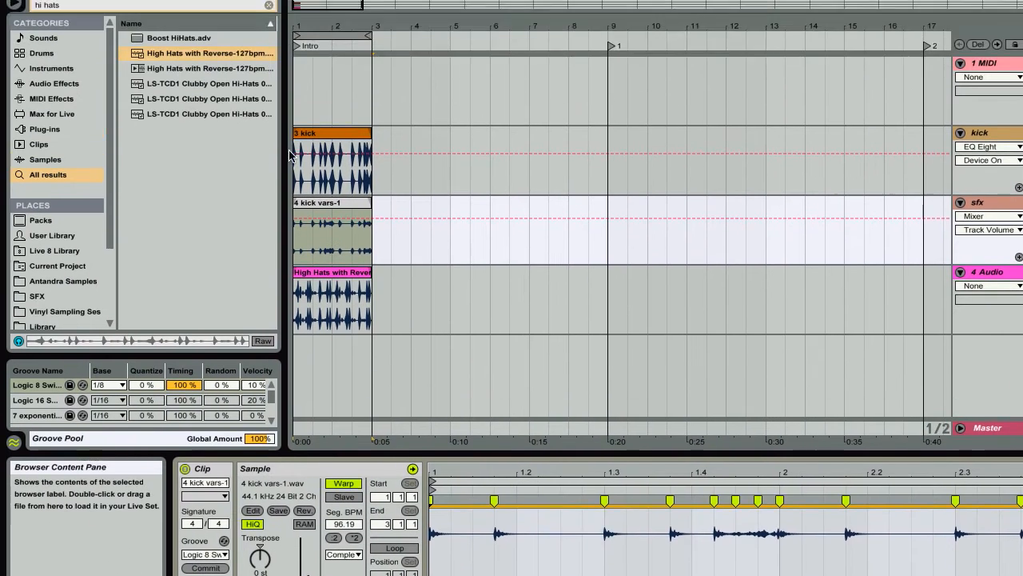
- Apply the Logic 16 Swing 59 groove to the kick, sfx and hi-hat clips together
left_click(311, 60)
left_click(311, 199, "shift")
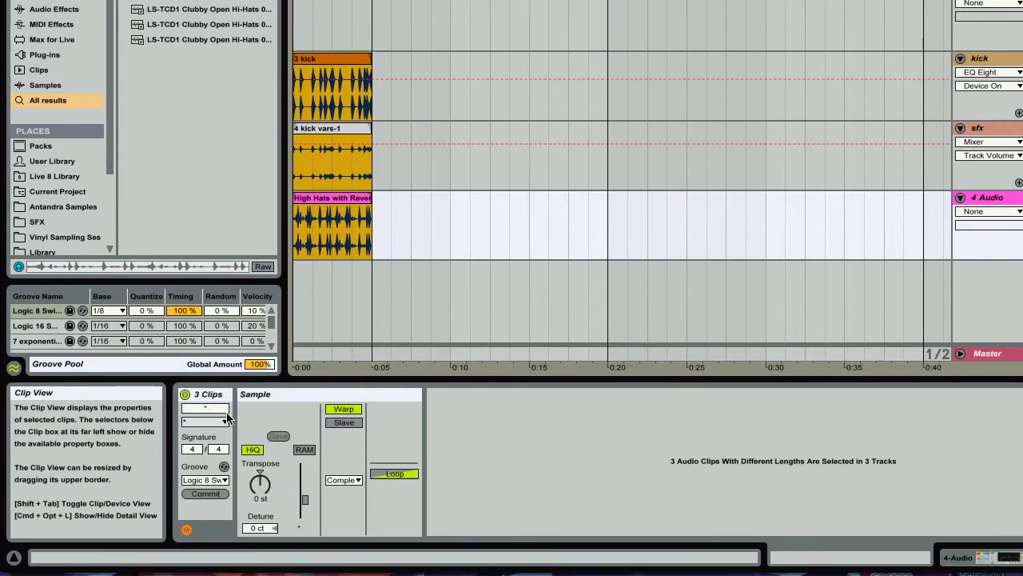
left_click(196, 481)
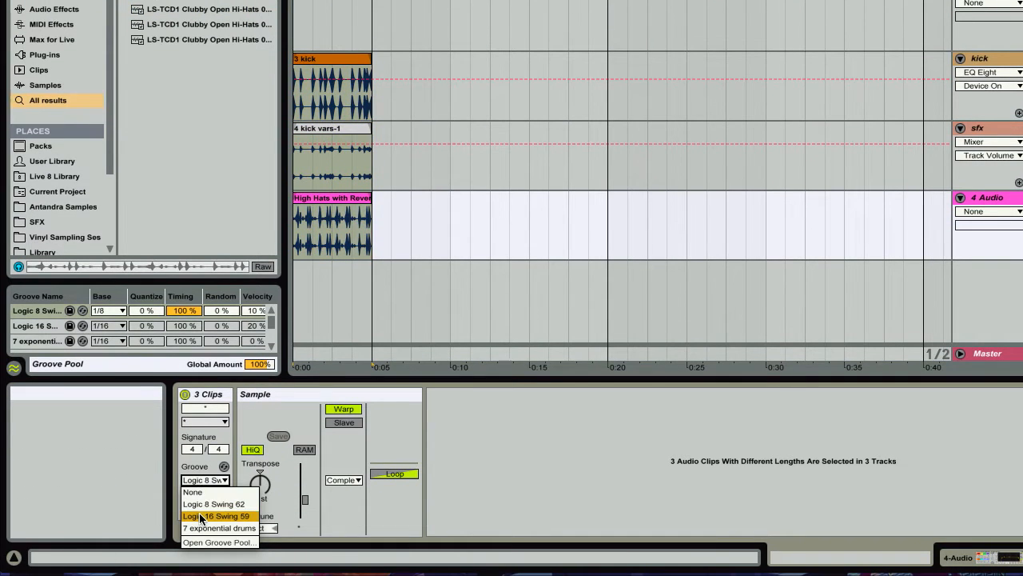
left_click(201, 516)
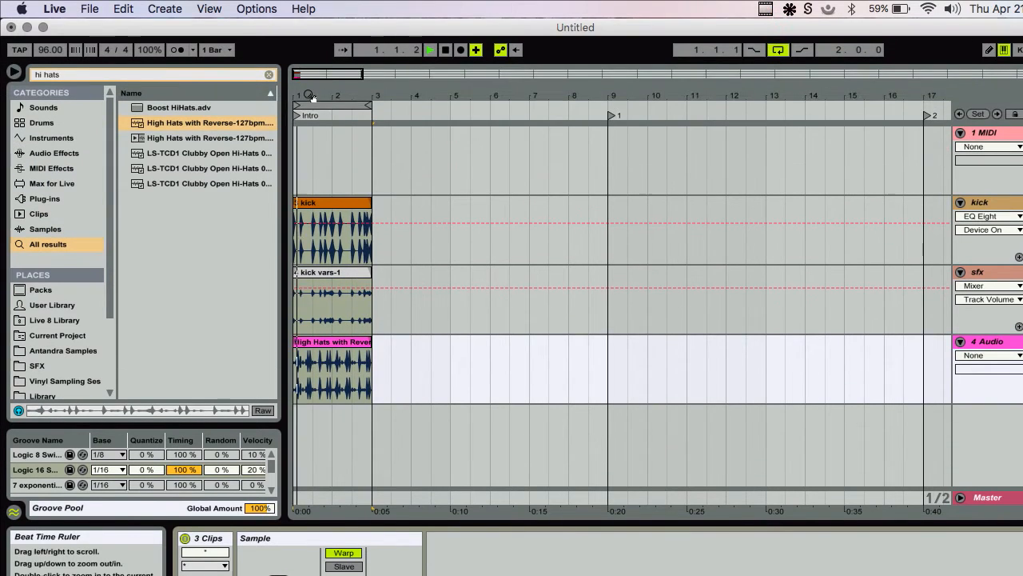
- Listen to the swung two-bar loop while examining the kick and hi-hat clips' warp markers, and stop playback
left_click_drag(309, 95, 320, 180)
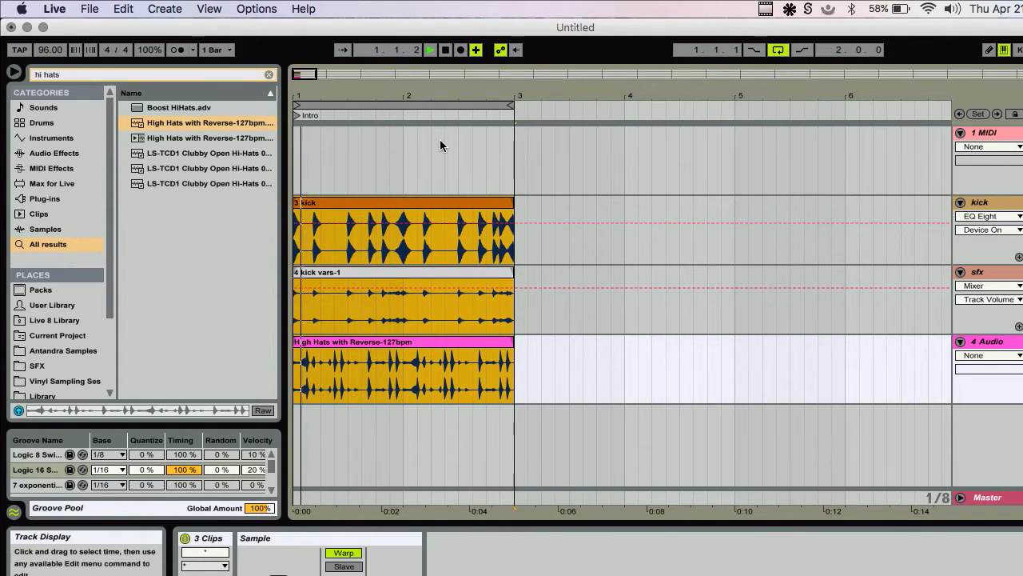
left_click(386, 202)
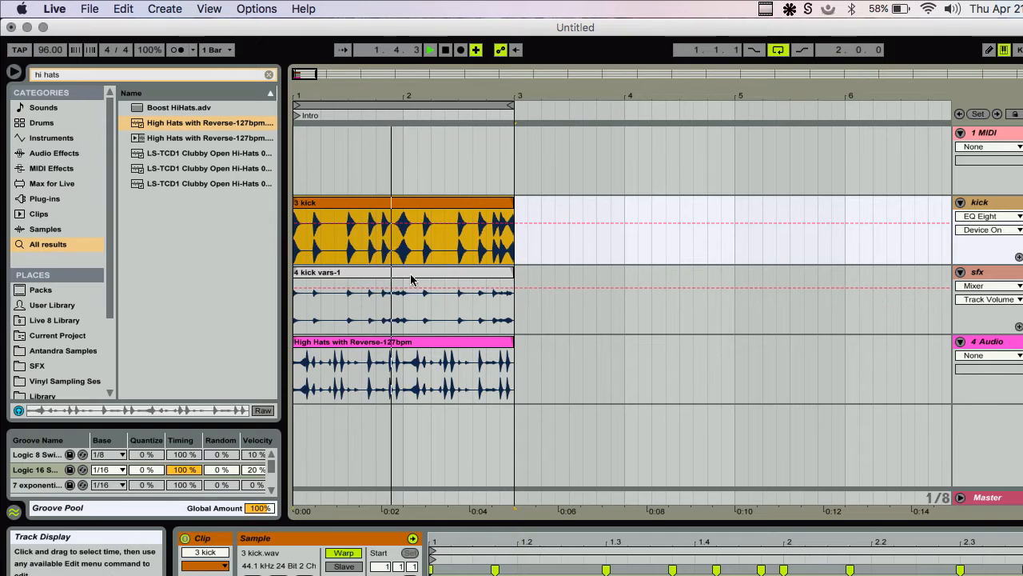
left_click(388, 342)
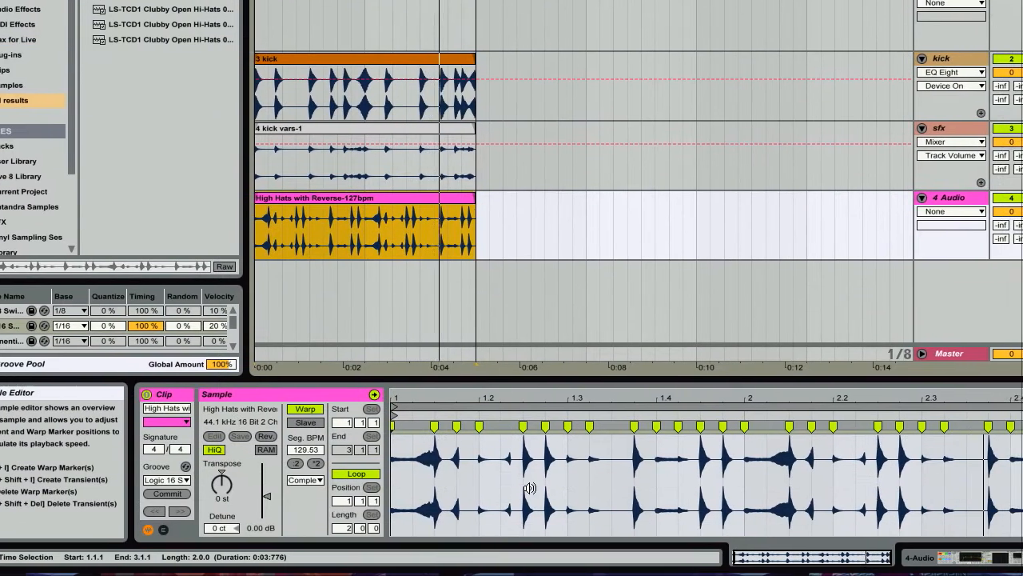
key("space")
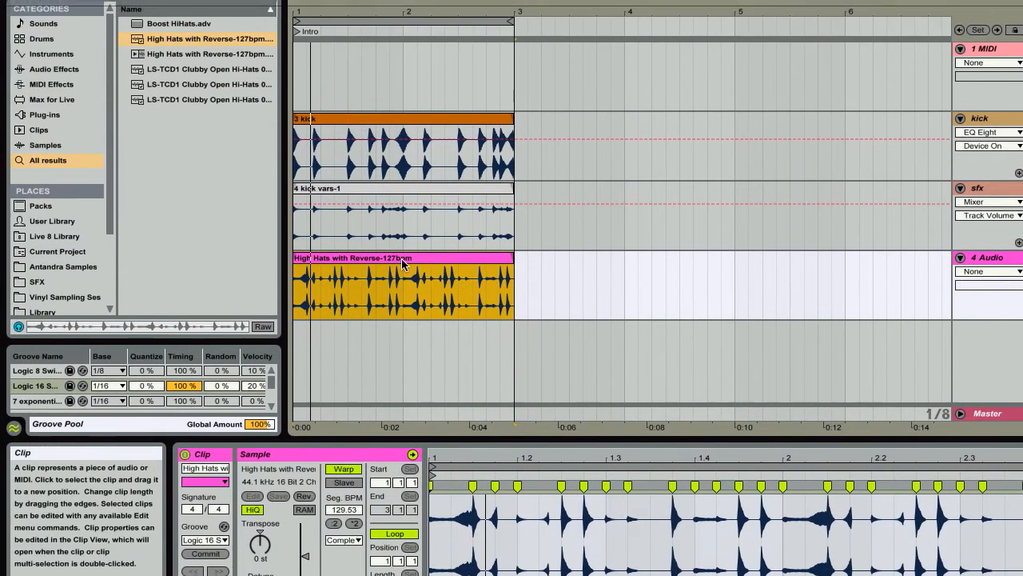
- Set the groove of the kick, sfx and hi-hat clips to None and play the loop for comparison
left_click(334, 218)
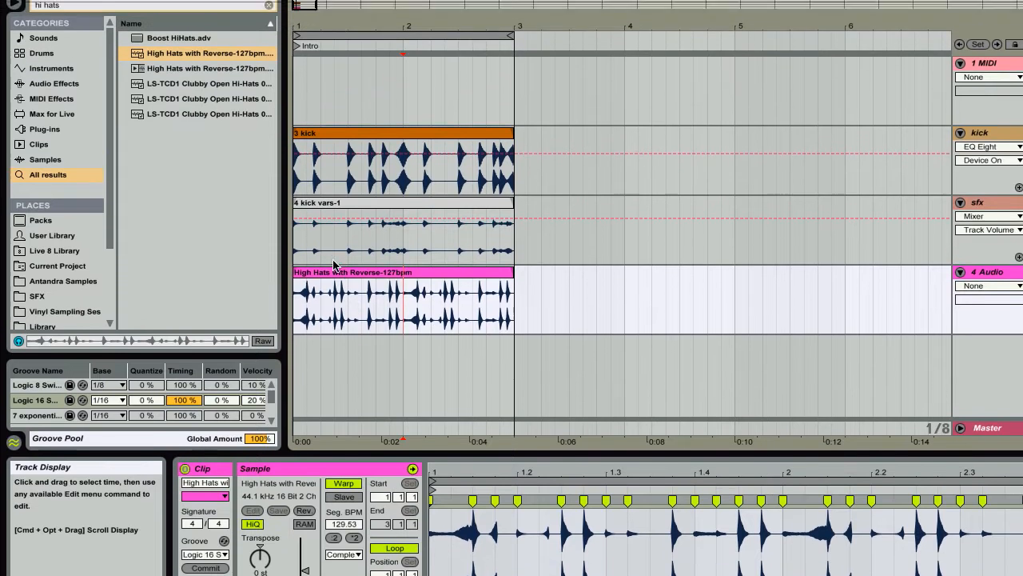
left_click(334, 226)
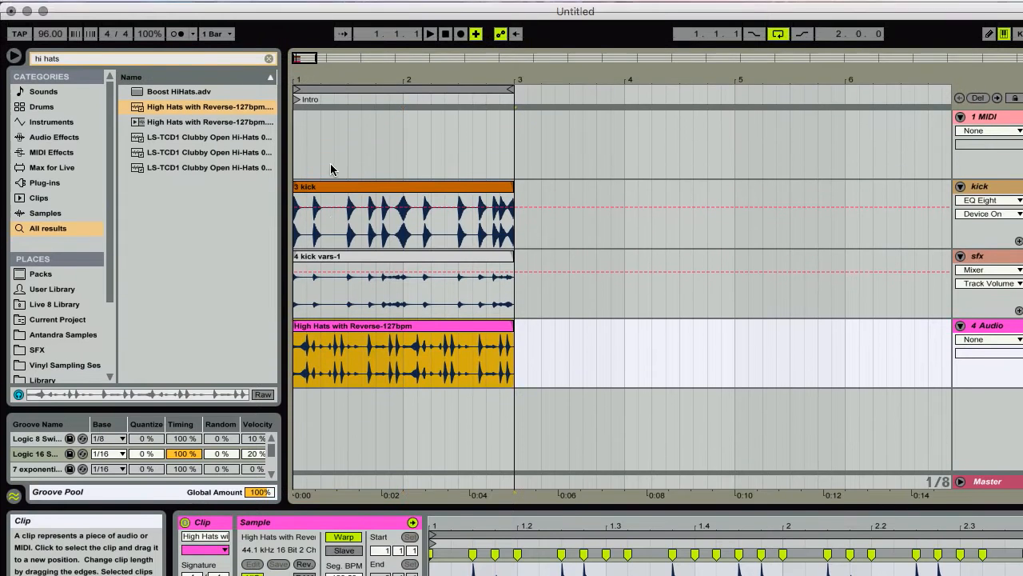
left_click(323, 87, "shift")
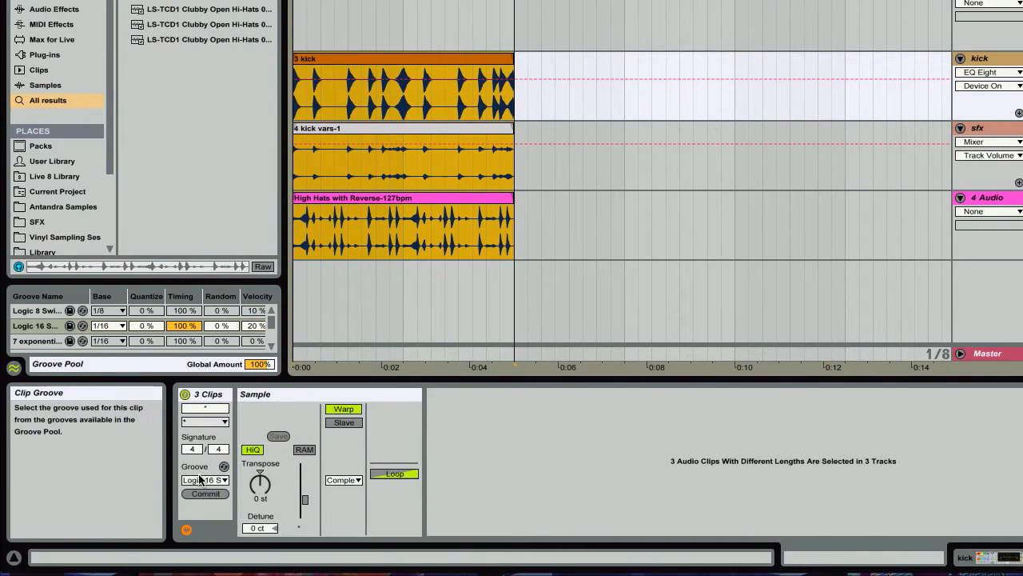
left_click(200, 480)
left_click(192, 491)
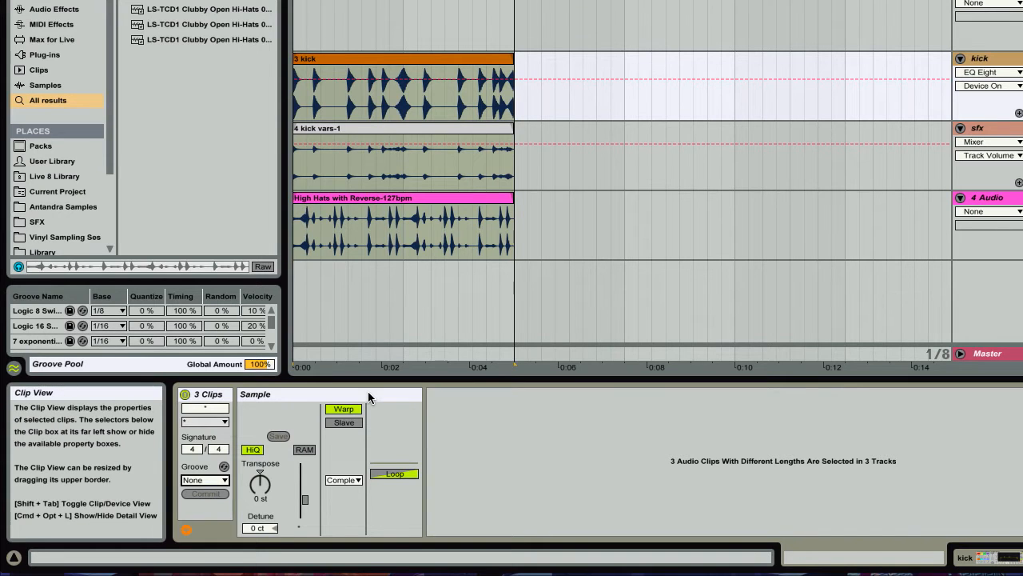
key("space")
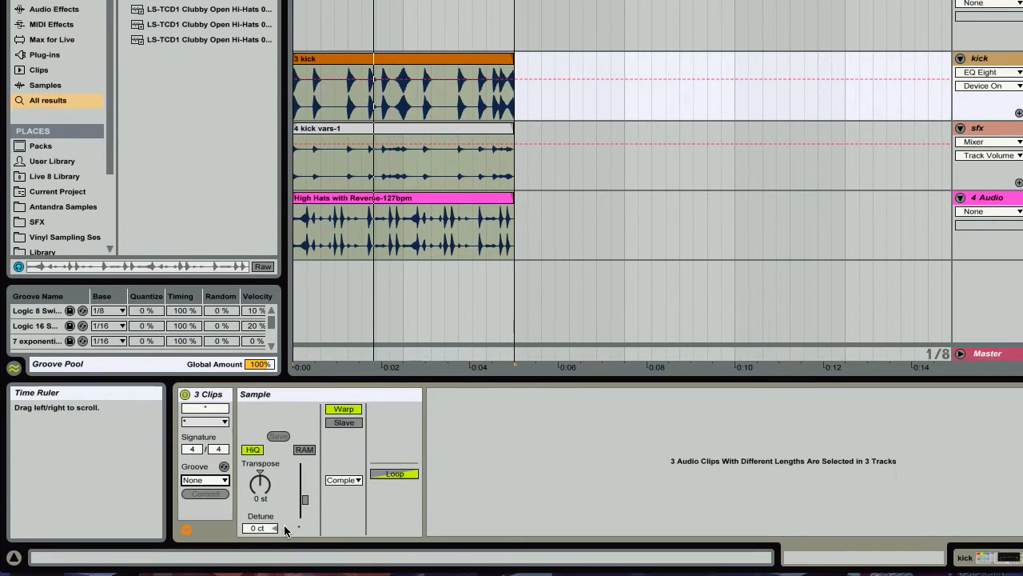
- Browse the Live 8 Library, clear the hi hats search and expand the Grooves folder
left_click(206, 480)
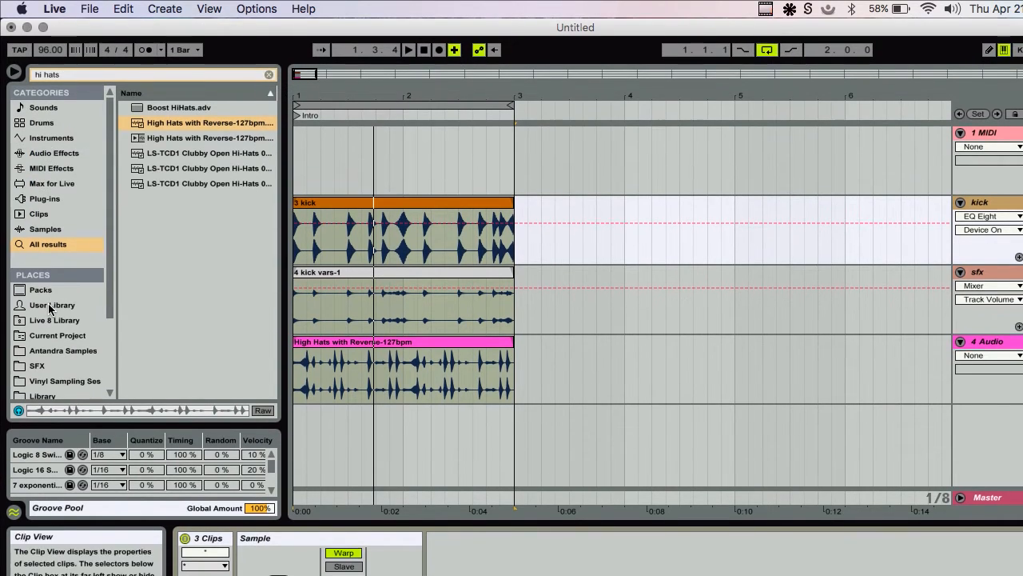
left_click(50, 304)
left_click(44, 298)
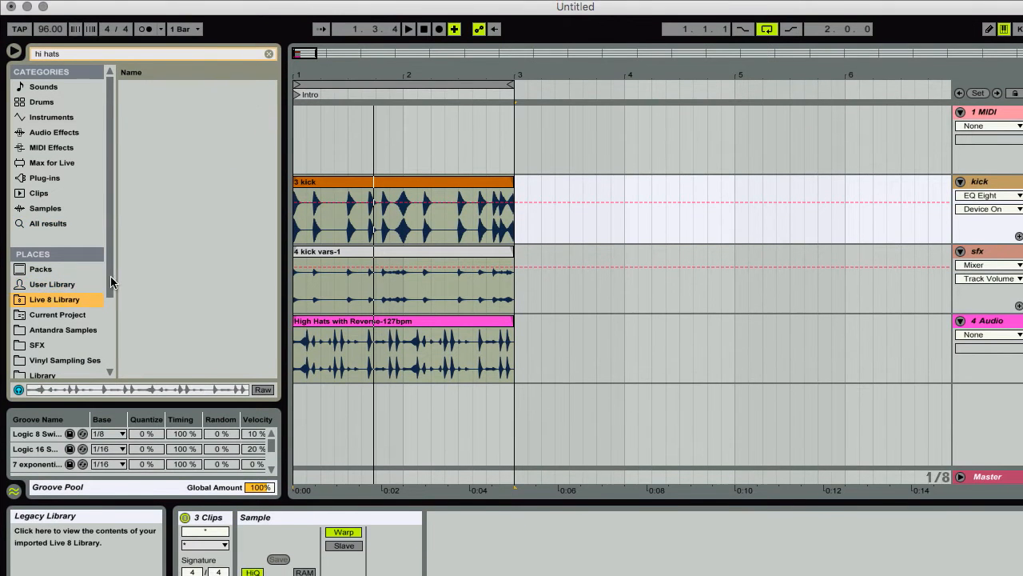
left_click(269, 76)
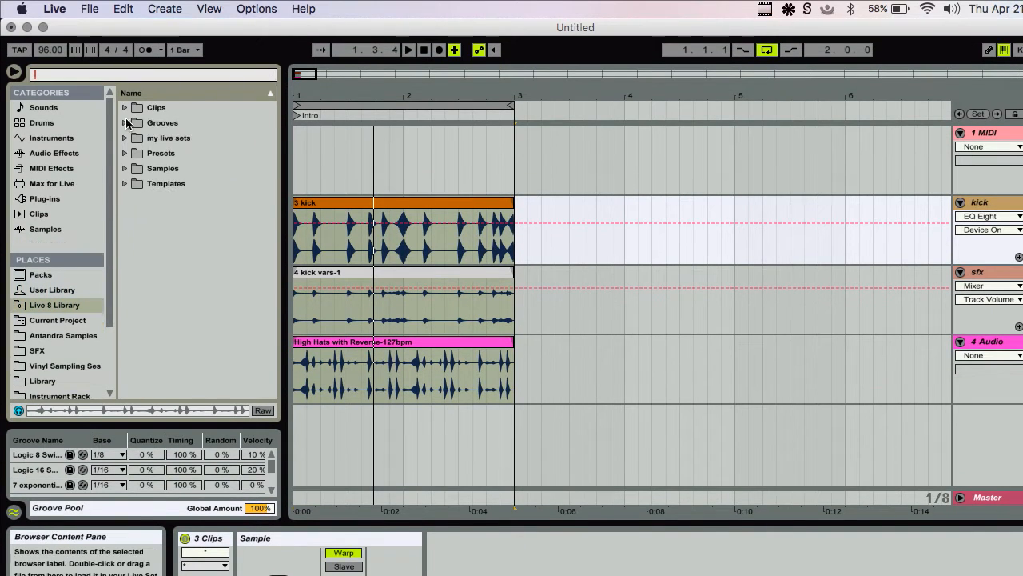
left_click(125, 123)
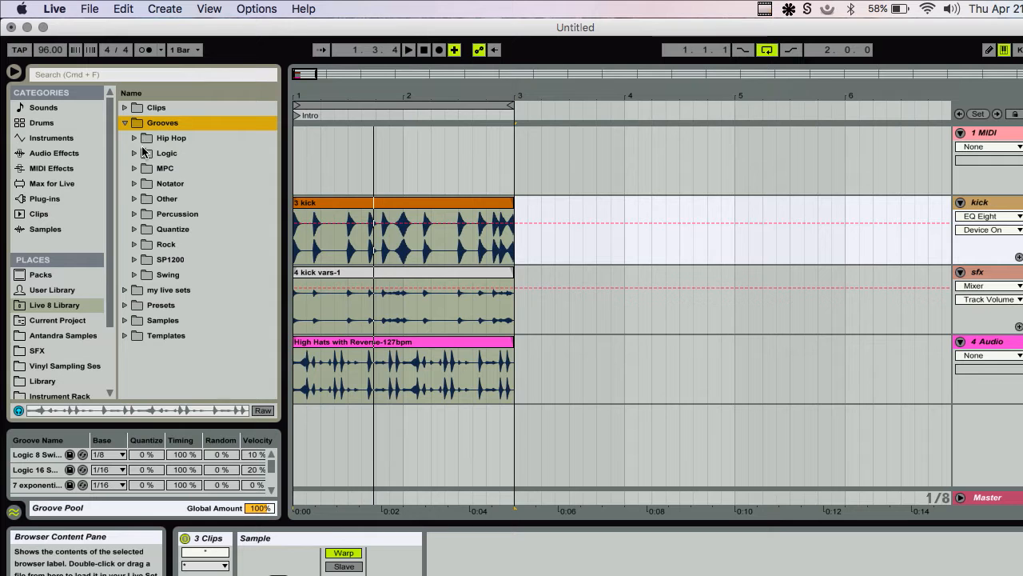
- Add the Hip Hop 3 groove to the hi-hat clip and apply it to all three clips
left_click(138, 137)
left_click(170, 197)
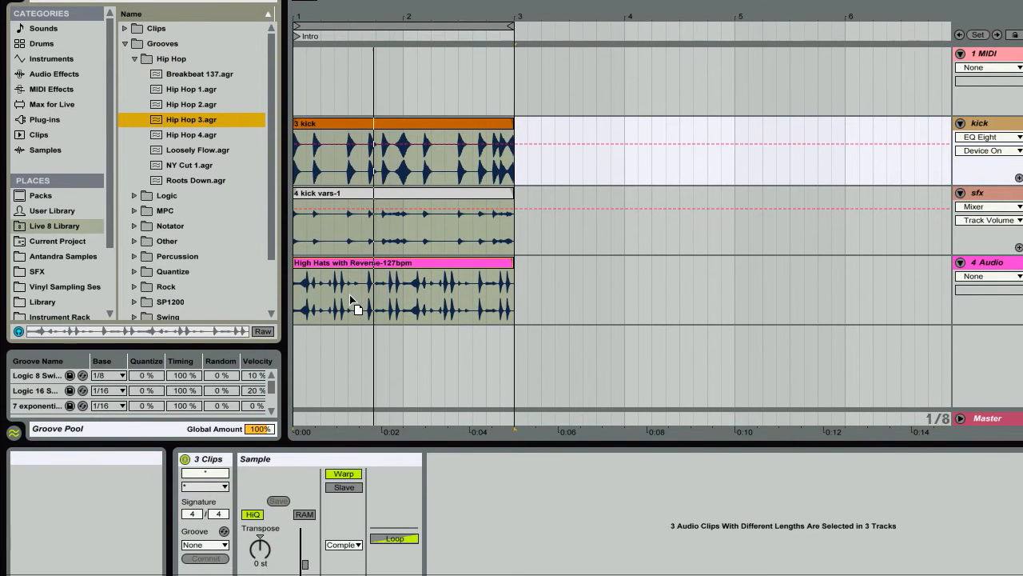
left_click_drag(350, 294, 350, 294)
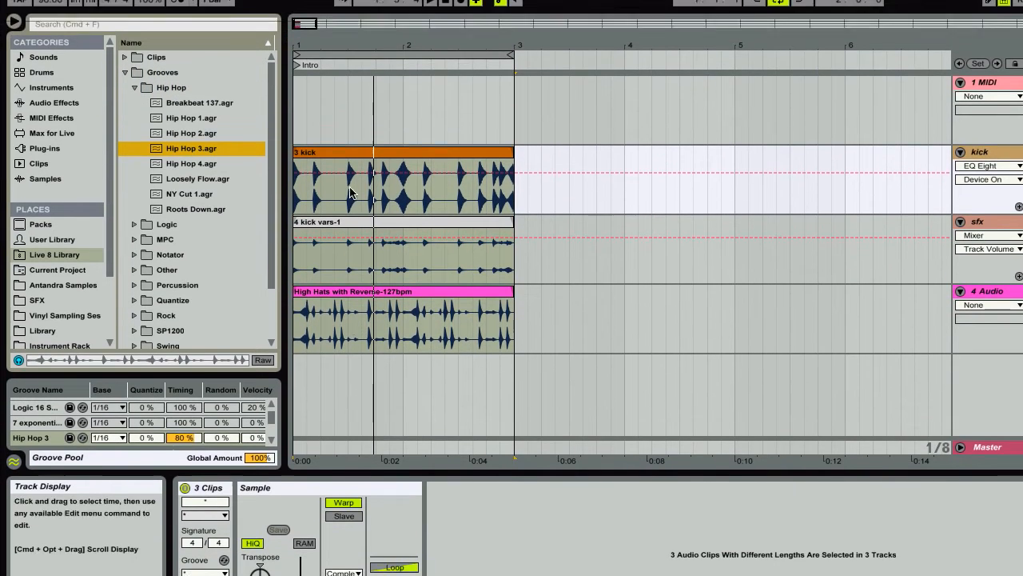
left_click(332, 126)
left_click(323, 341, "shift")
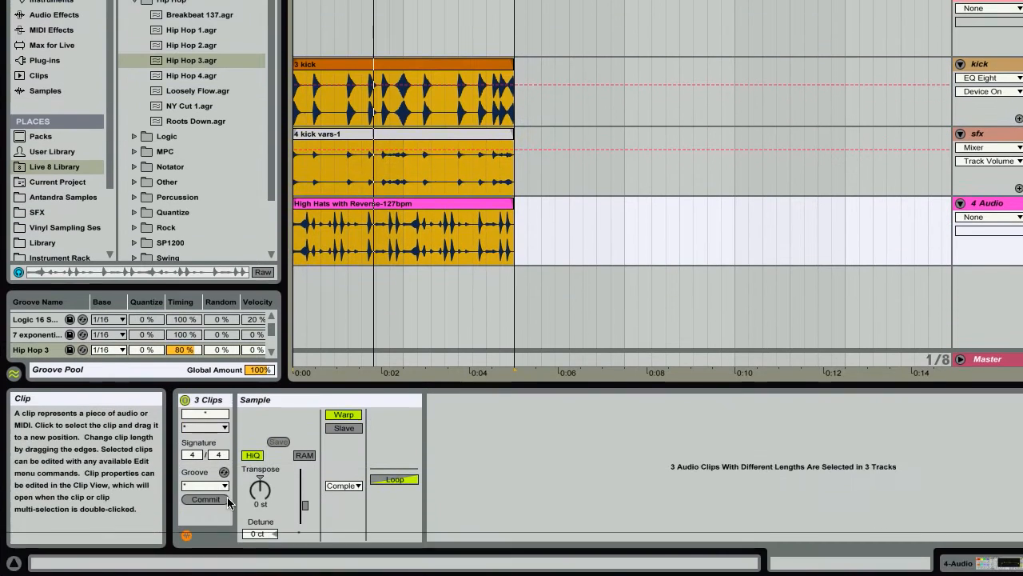
left_click(205, 480)
left_click(201, 540)
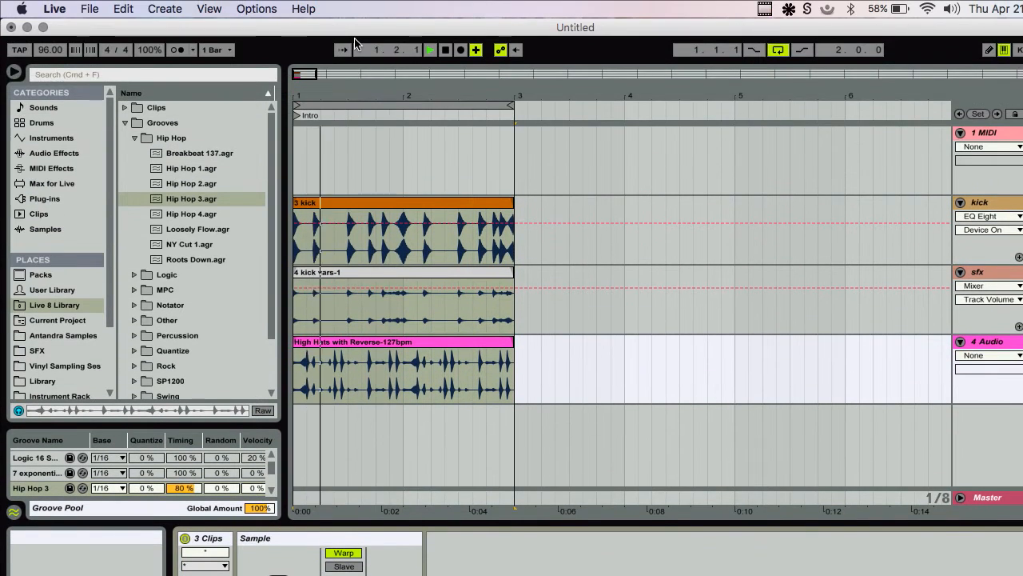
- Add the Notator 8F Swing groove to the hi-hat clip and apply it to the kick, sfx and hi-hat clips
left_click(132, 137)
left_click(134, 183)
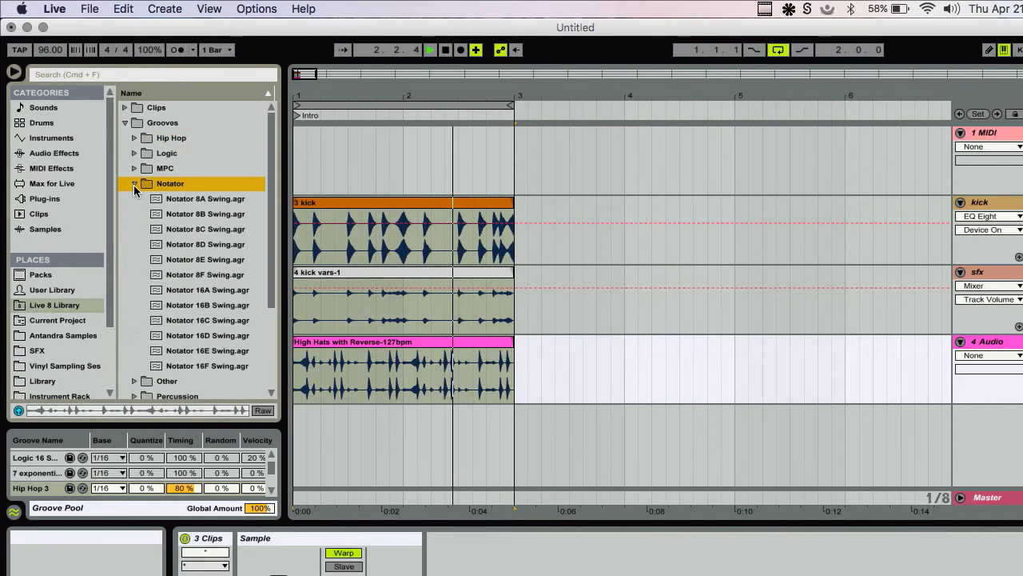
left_click_drag(206, 278, 357, 360)
left_click(323, 290)
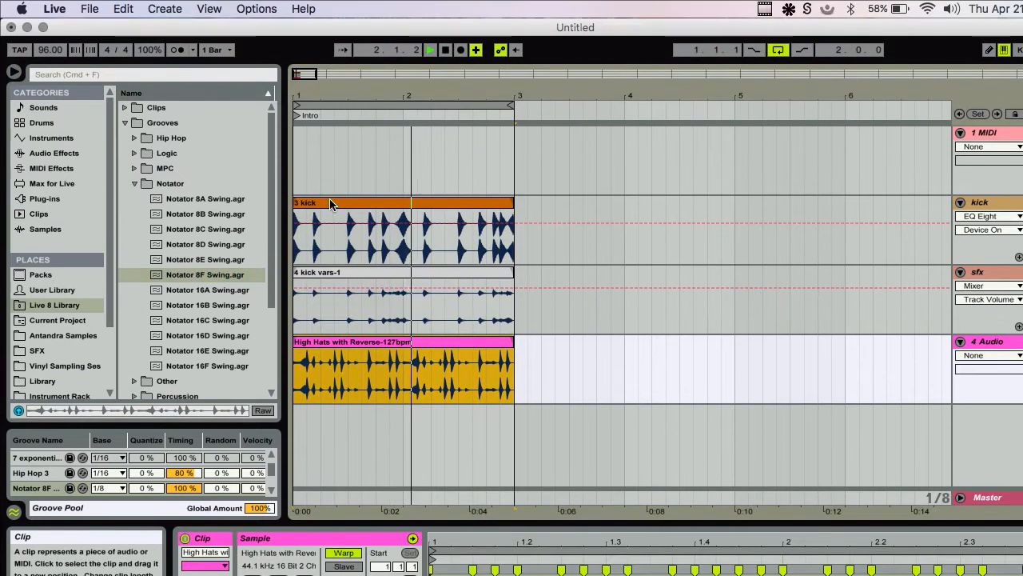
left_click(331, 151, "shift")
left_click(206, 480)
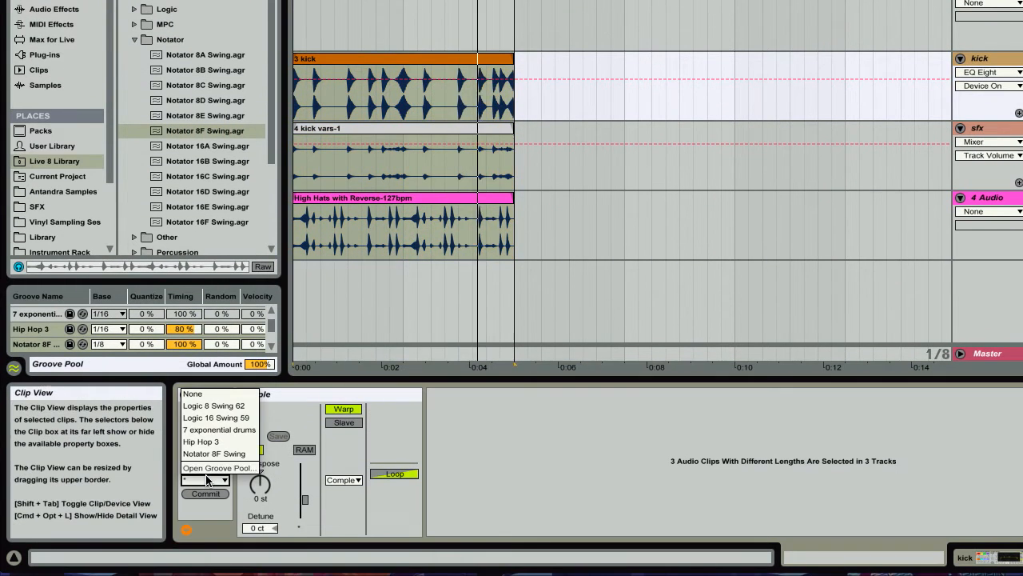
left_click(207, 453)
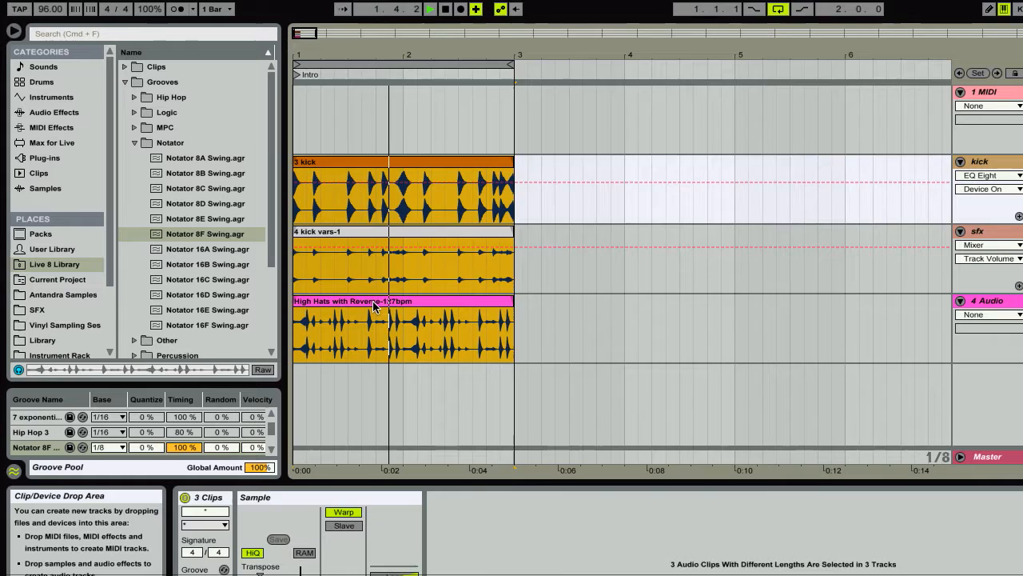
- Select the kick, sfx and hi-hat clips together and set their groove to Logic 16 Swing 59
left_click(374, 339)
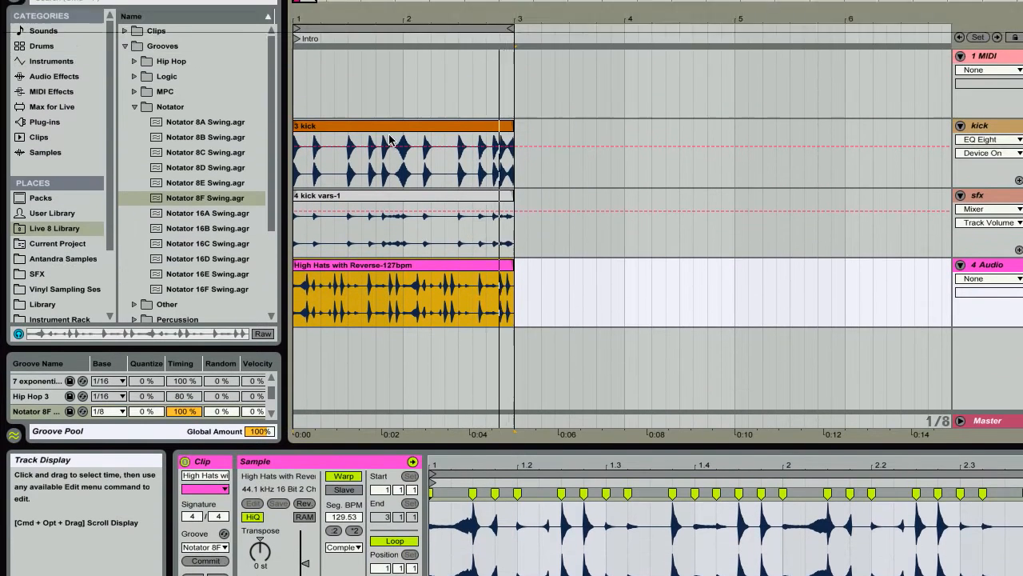
left_click(370, 149, "shift")
left_click(204, 481)
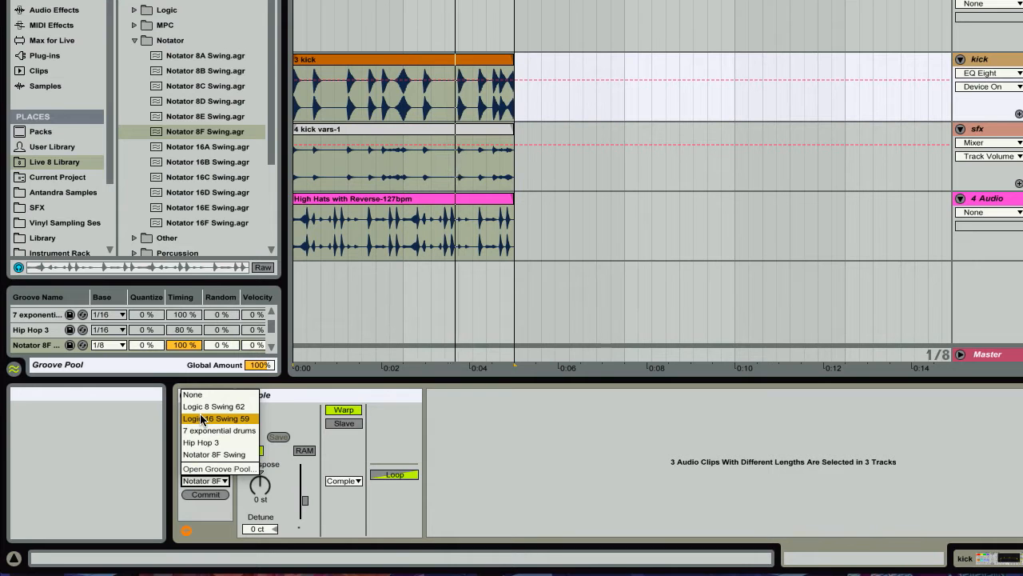
left_click(202, 418)
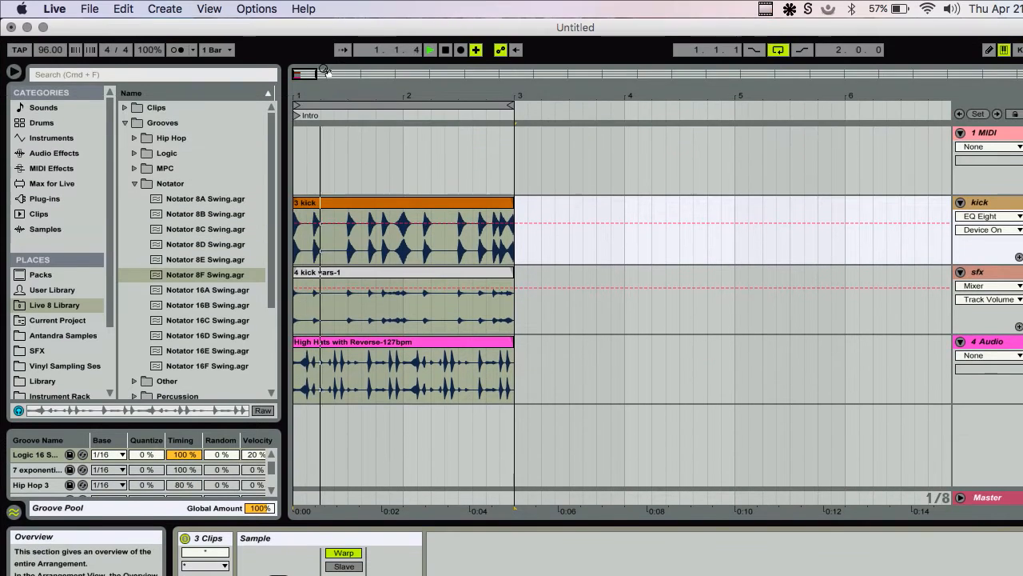
- Extend the arrangement loop to four bars and duplicate the kick, sfx and hi-hat clips to fill it
left_click_drag(323, 96, 322, 44)
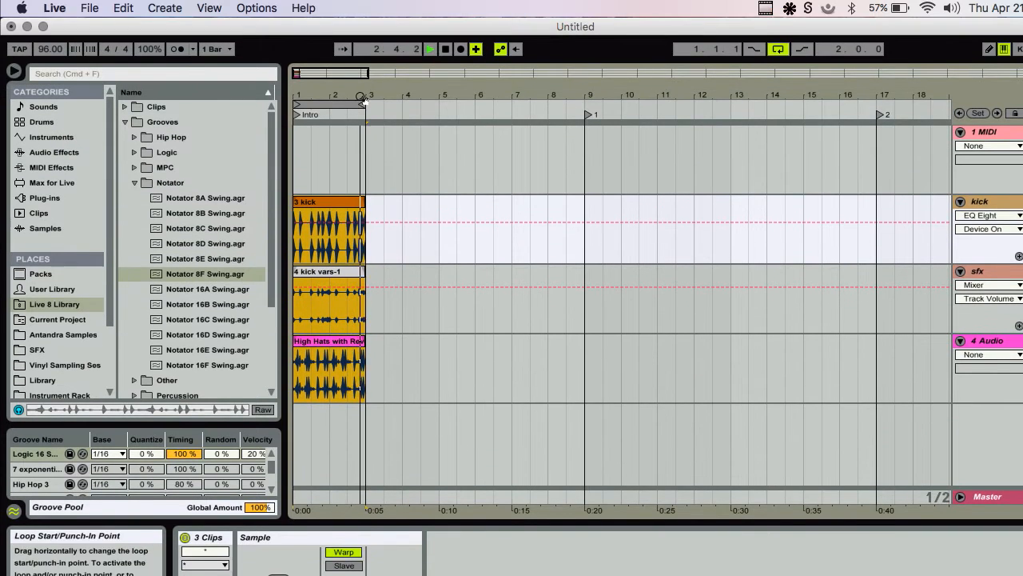
left_click_drag(360, 99, 439, 100)
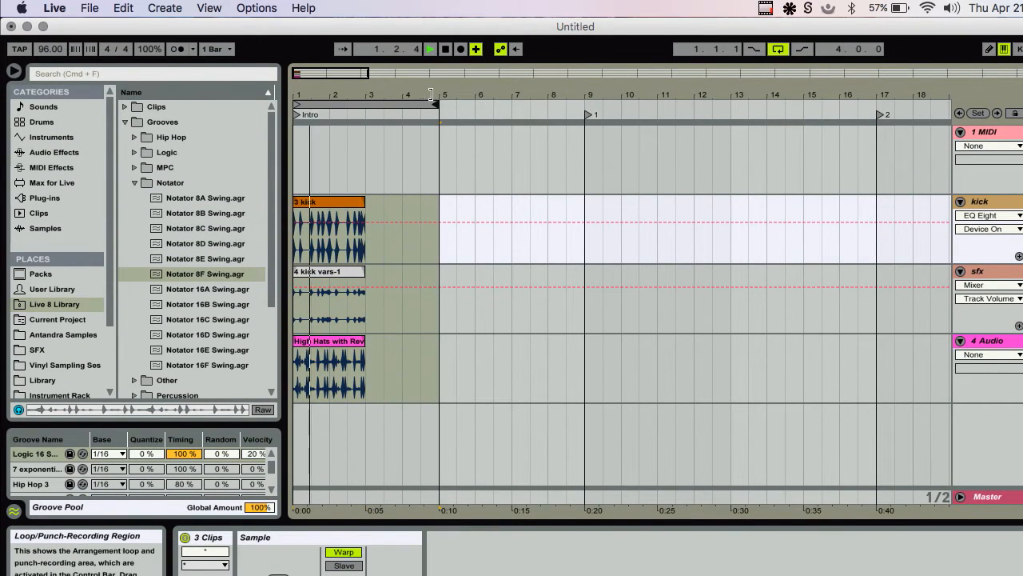
left_click(330, 200)
left_click(337, 350, "shift")
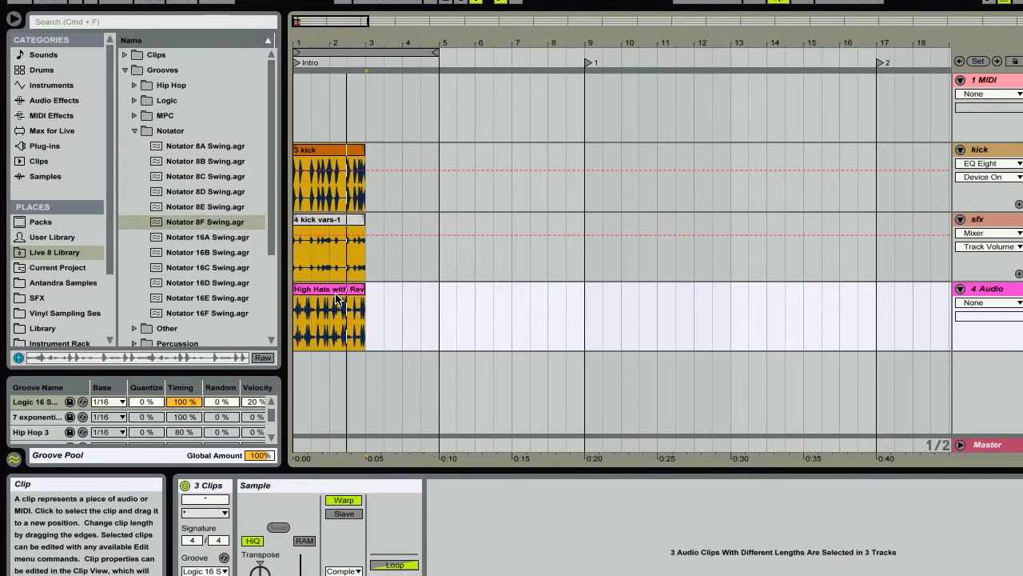
key("super+d")
- Trim the end of the second sfx clip slightly before bar 5
left_click_drag(418, 32, 402, 50)
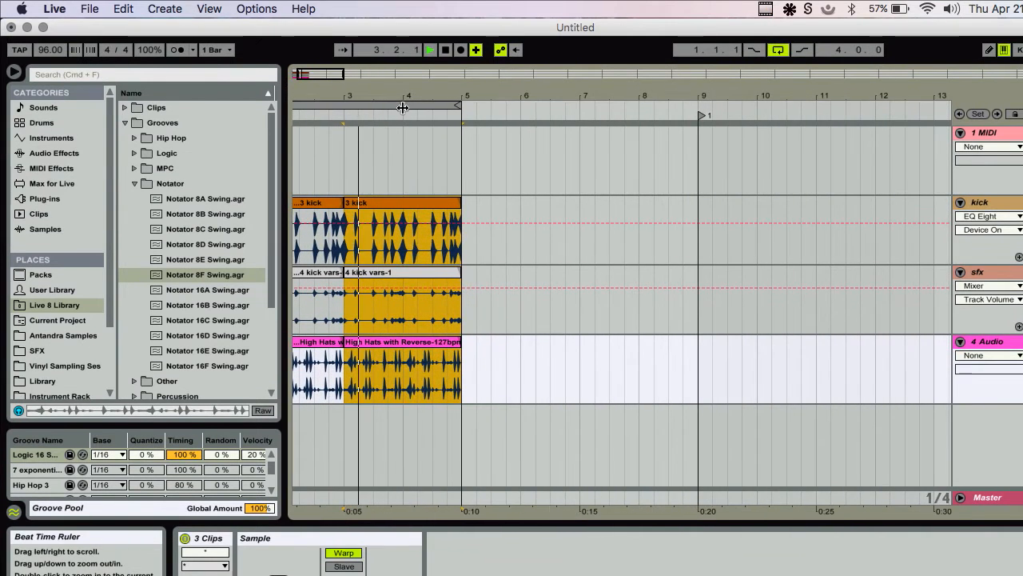
left_click_drag(451, 280, 435, 317)
left_click(425, 343)
- Show the hi-hat track's devices and raise the rack's Bass Cut to 3.76 kHz
left_click_drag(348, 94, 399, 94)
left_click(337, 342)
key("shift+Tab")
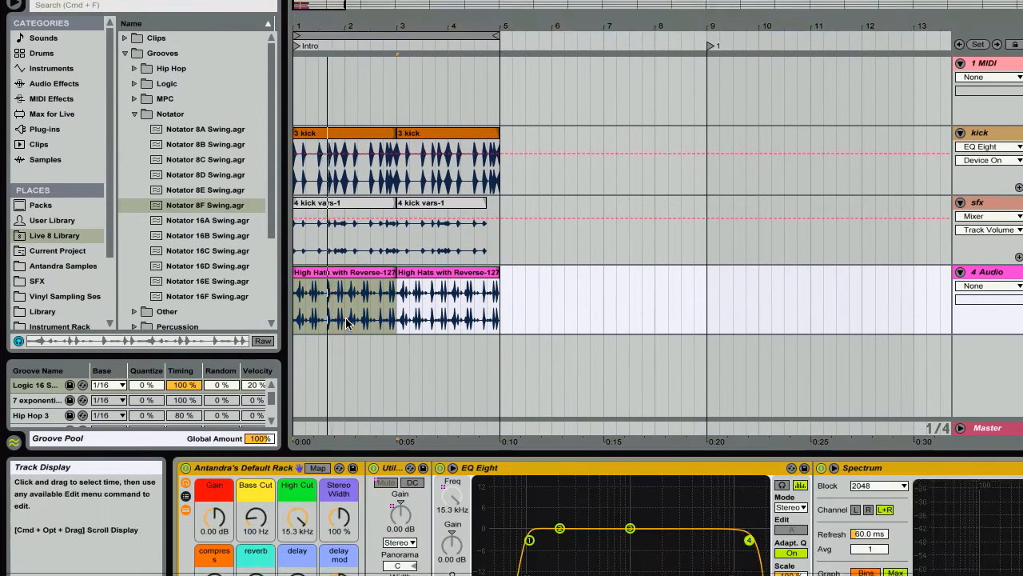
left_click(340, 200)
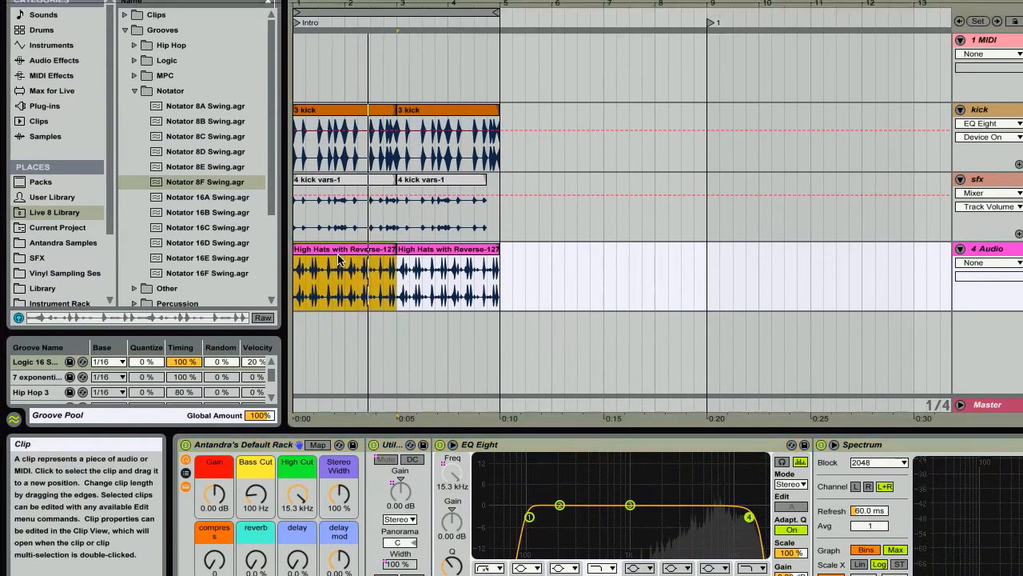
left_click(256, 445)
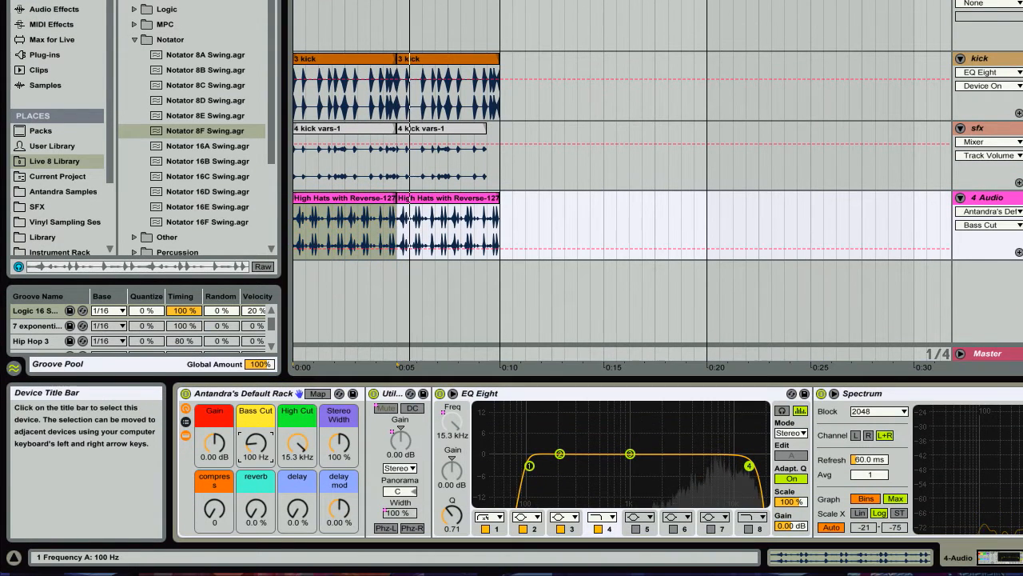
left_click_drag(256, 445, 256, 407)
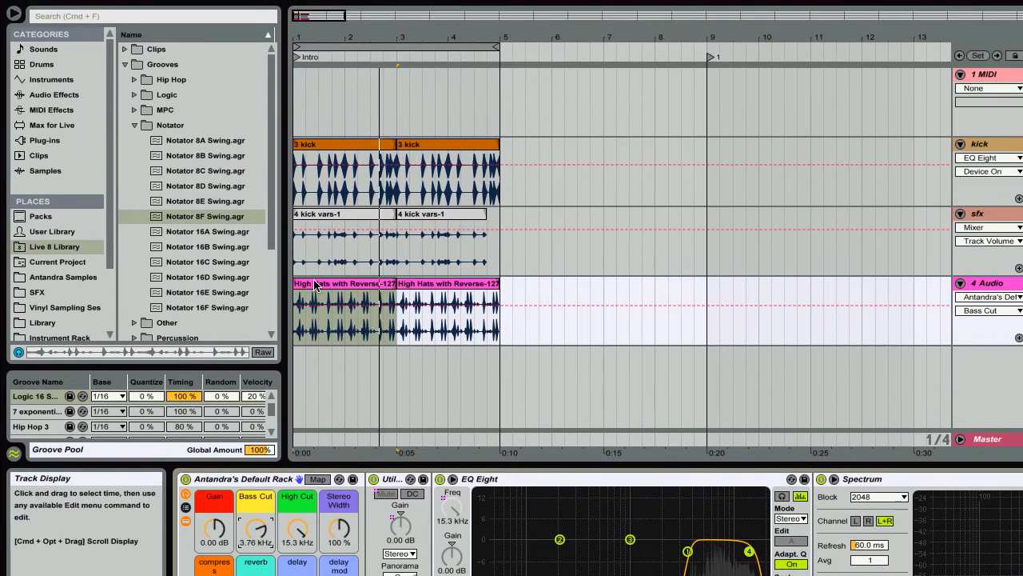
- Look through the device chains of the sfx, kick and hi-hat tracks
left_click(317, 199)
left_click(313, 272)
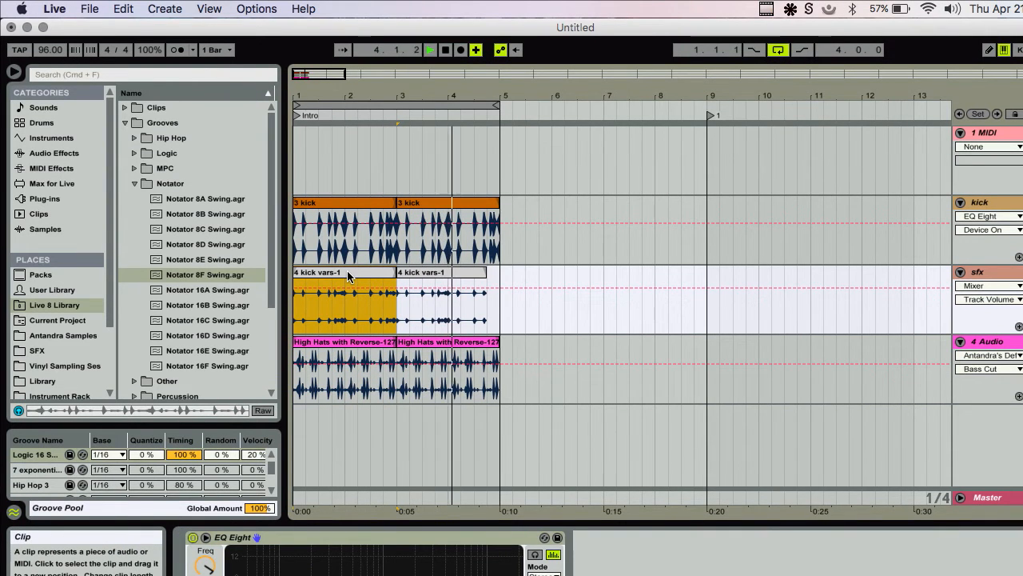
left_click(342, 206)
left_click(366, 344)
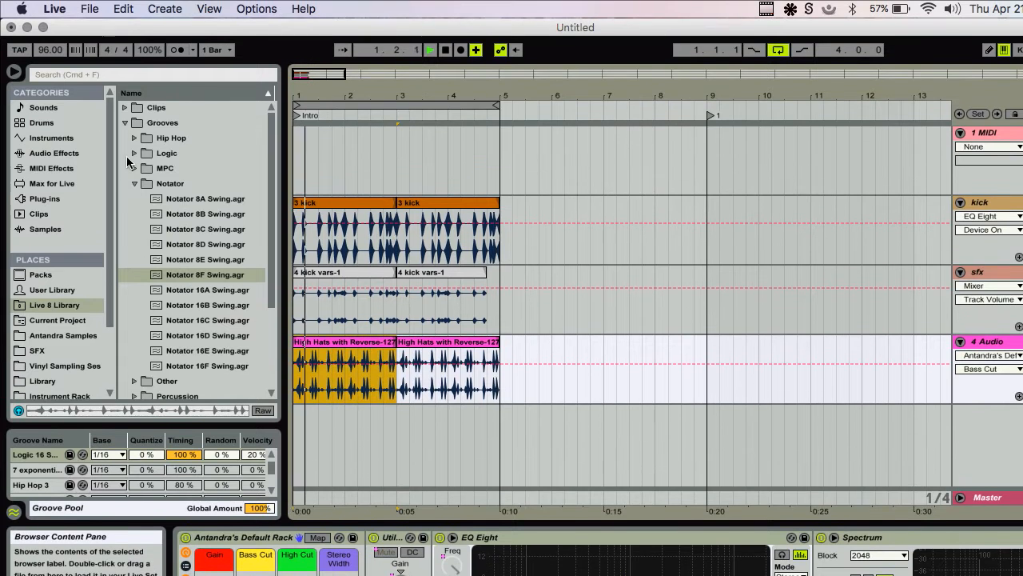
- Collapse the Notator and Grooves folders and browse the Audio Effects category
left_click(134, 147)
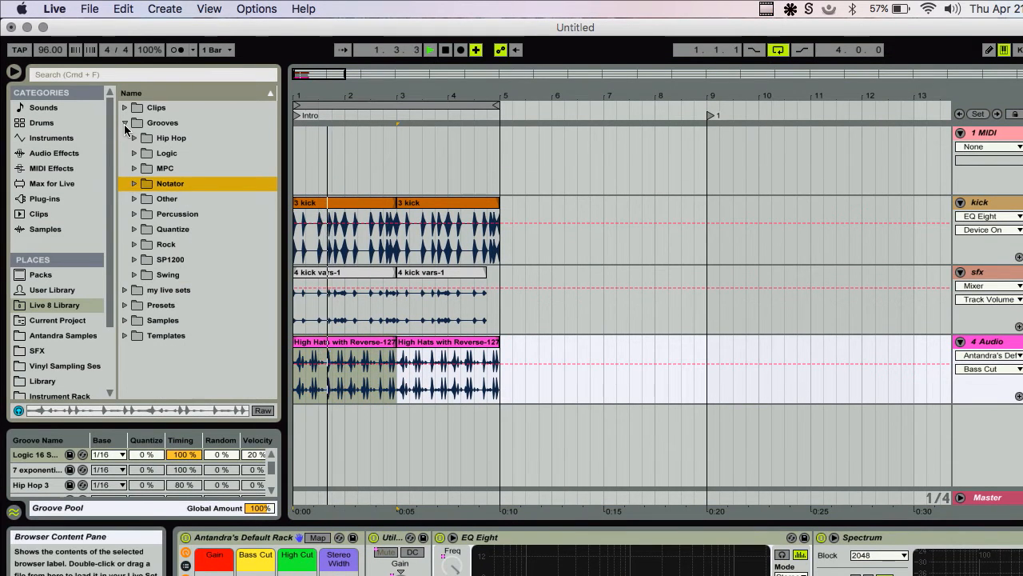
left_click(125, 123)
left_click(62, 151)
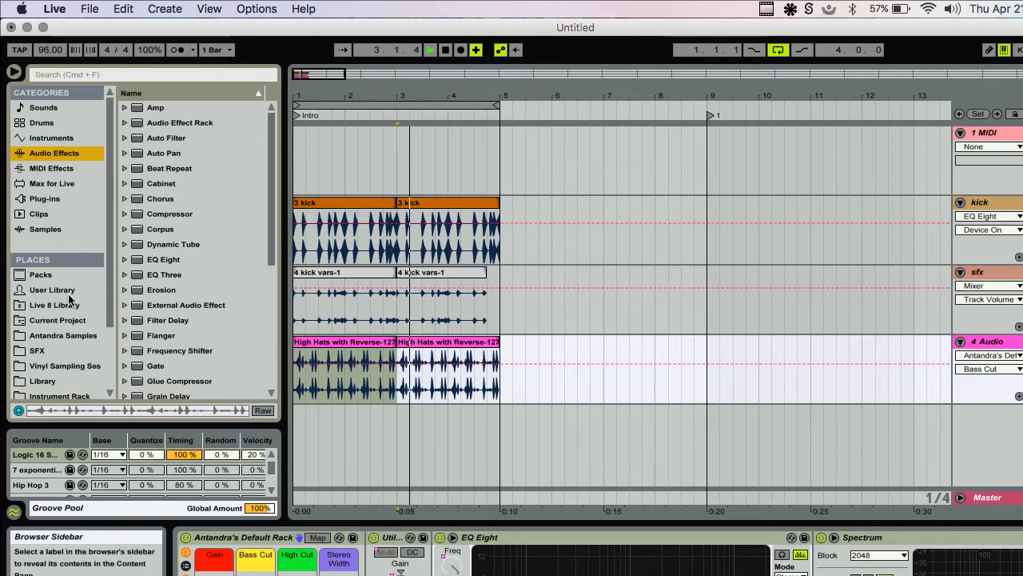
- Switch to Session View and lower the hi-hat track's volume to -18.0 dB
key("Tab")
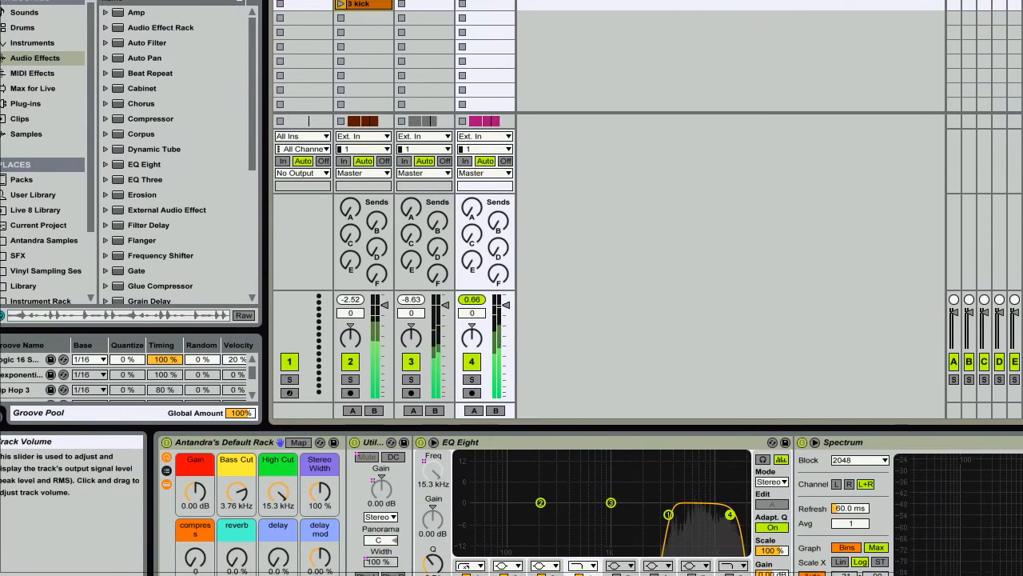
left_click_drag(525, 391, 525, 406)
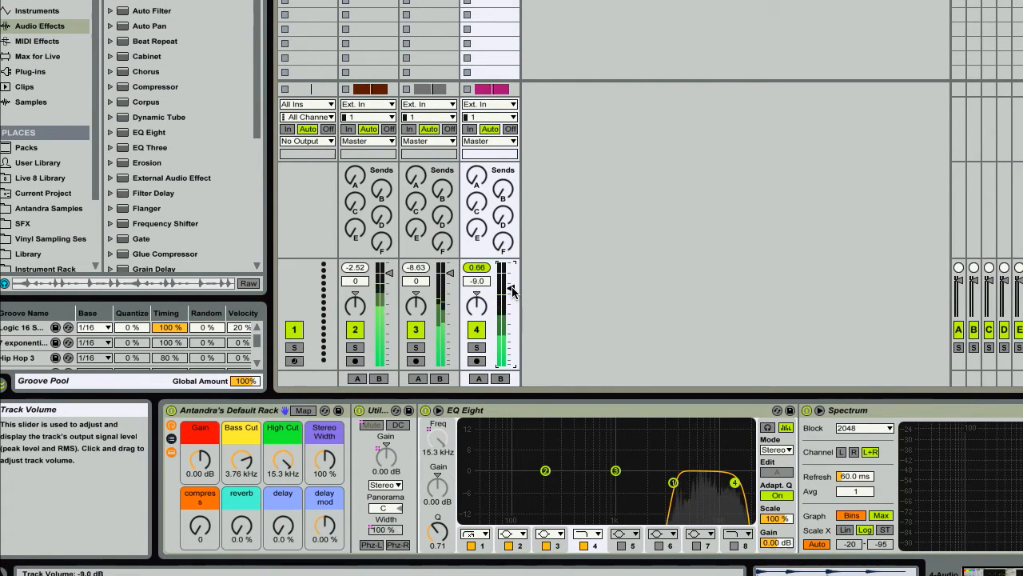
left_click_drag(510, 288, 512, 294)
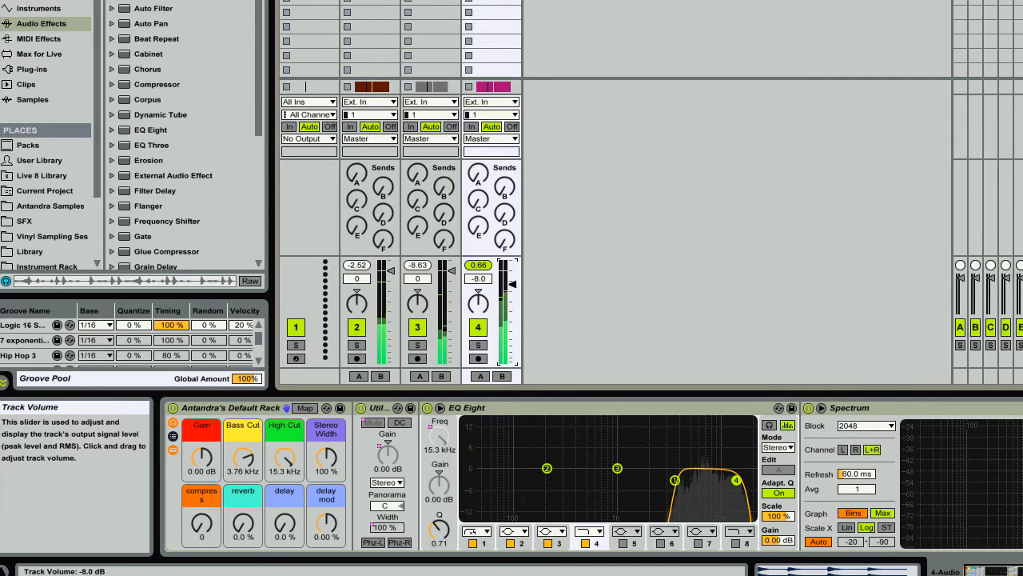
left_click_drag(510, 289, 513, 292)
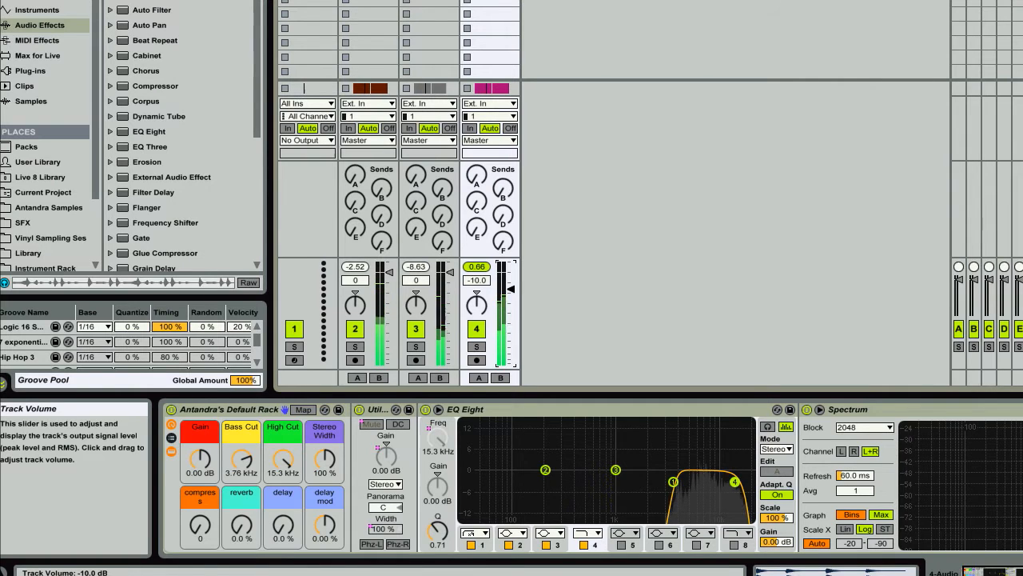
left_click_drag(512, 288, 512, 293)
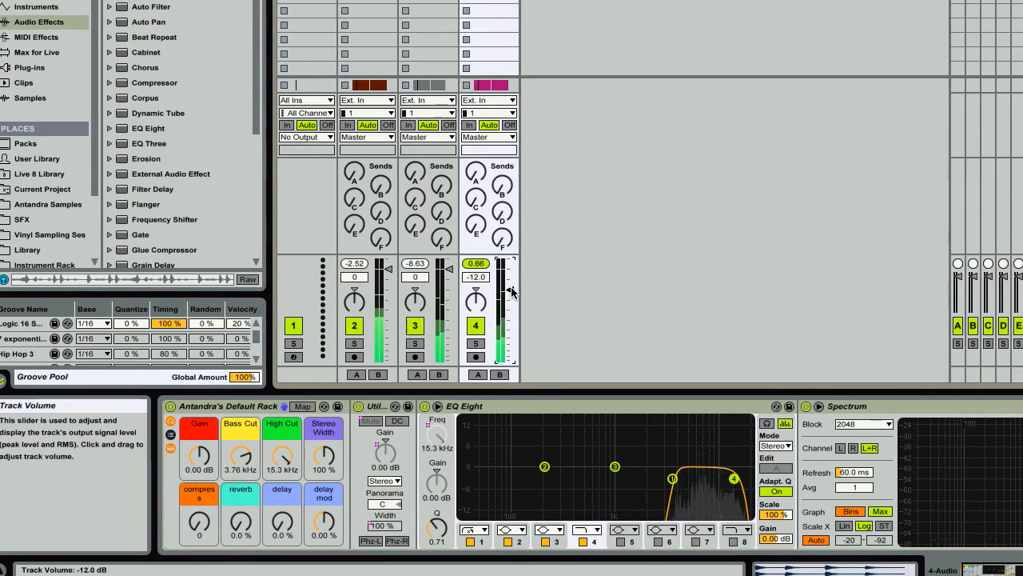
left_click_drag(510, 290, 510, 307)
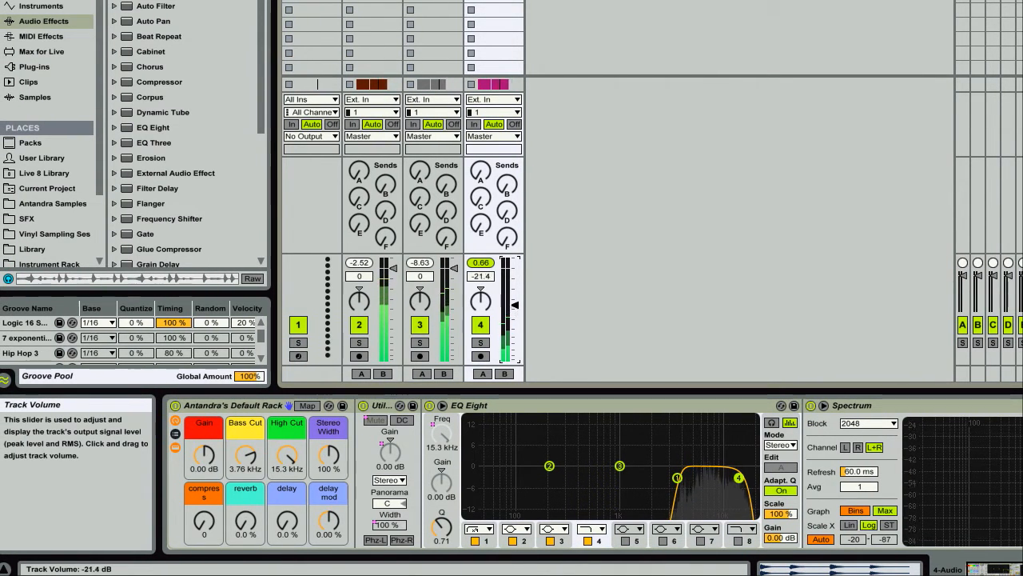
left_click_drag(515, 304, 512, 291)
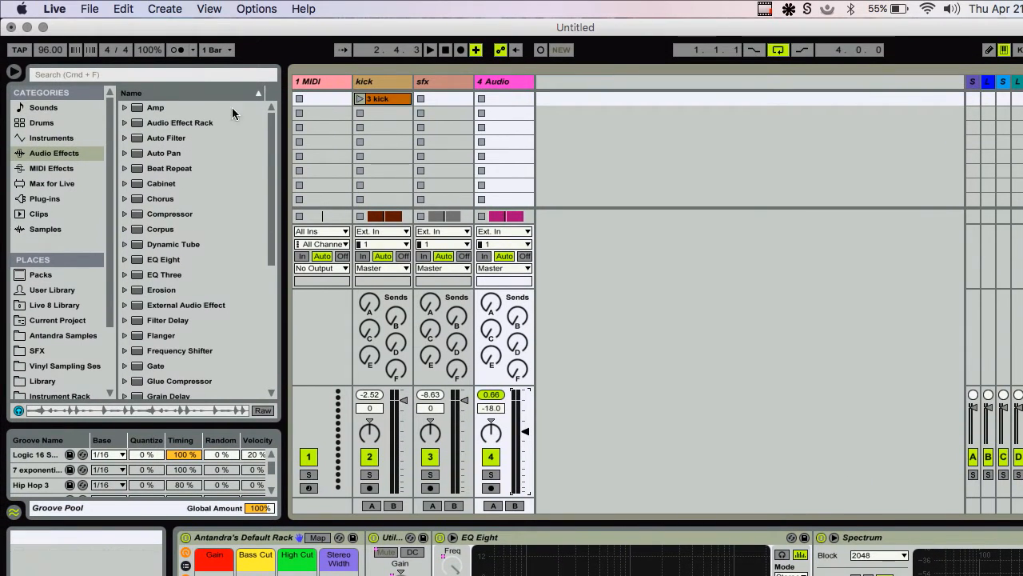
- Search the browser for "snare"
left_click(90, 74)
type("snare")
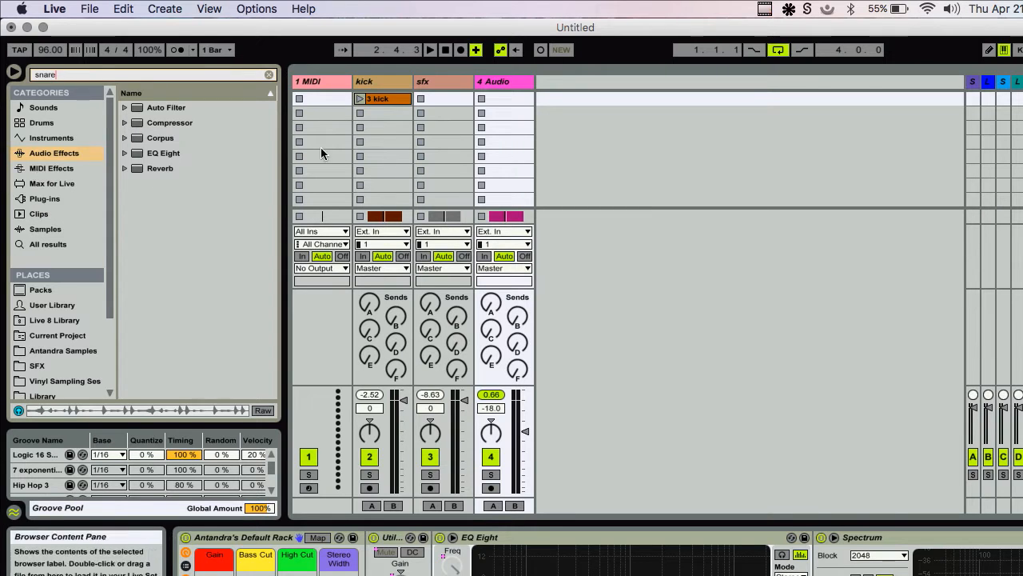
left_click(510, 78)
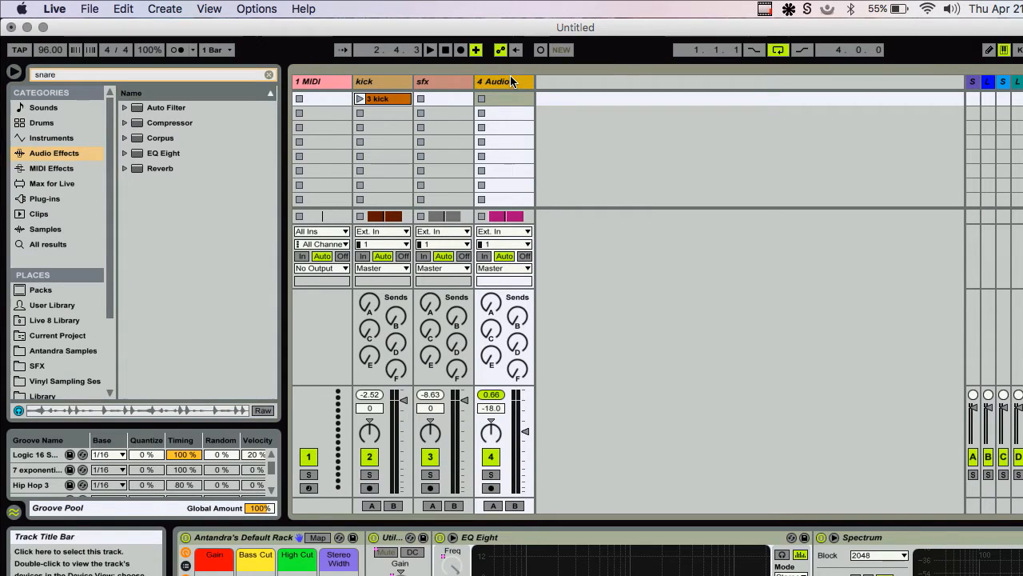
left_click(436, 83)
left_click(378, 83)
left_click(310, 85)
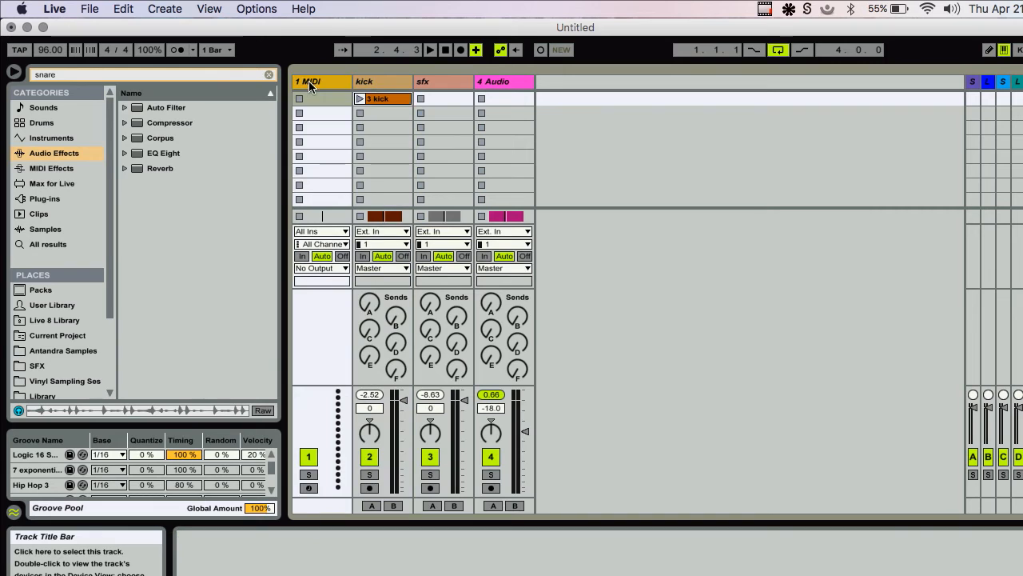
left_click(386, 76)
left_click(100, 76)
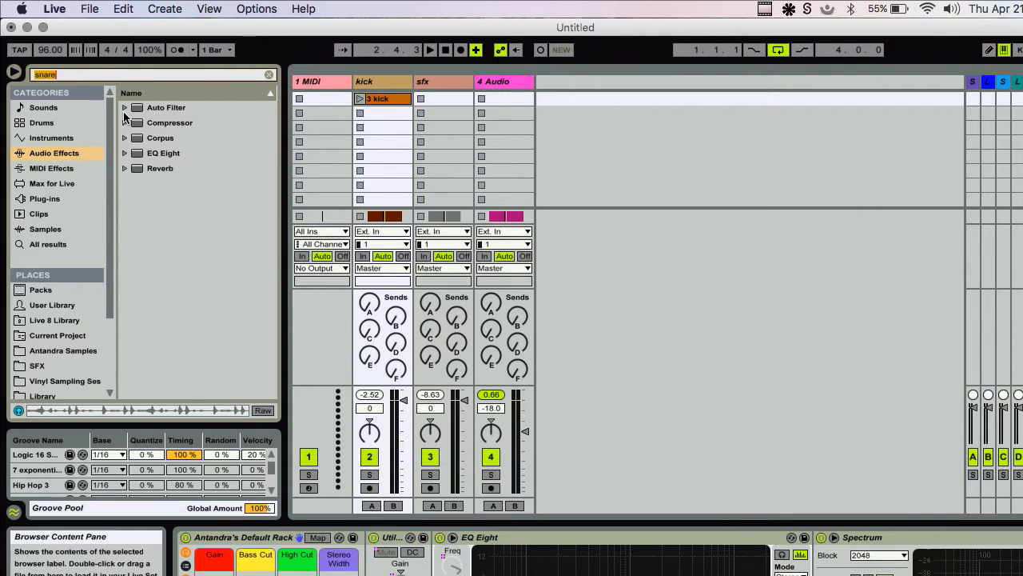
left_click(125, 108)
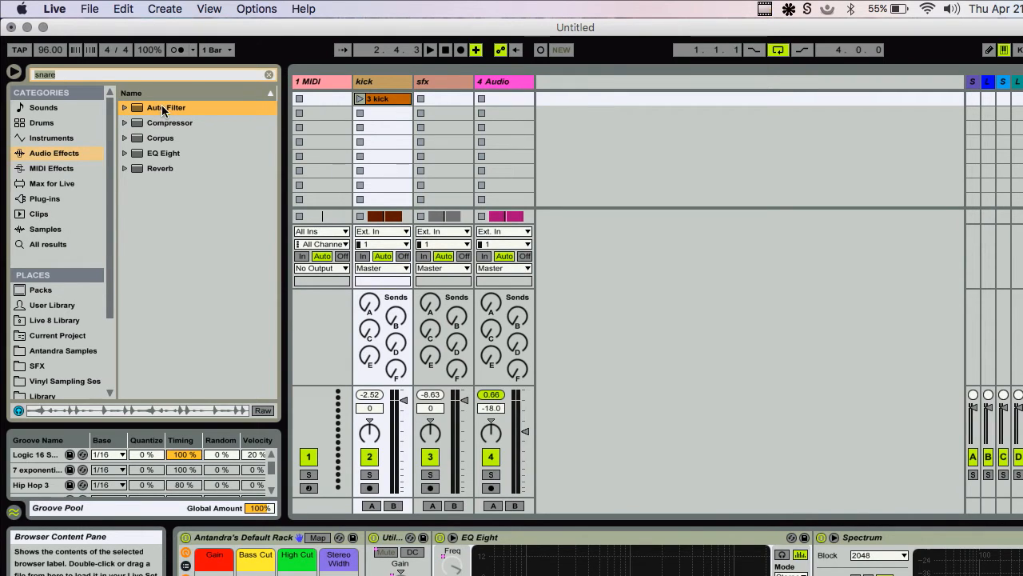
left_click(430, 82)
left_click(497, 82)
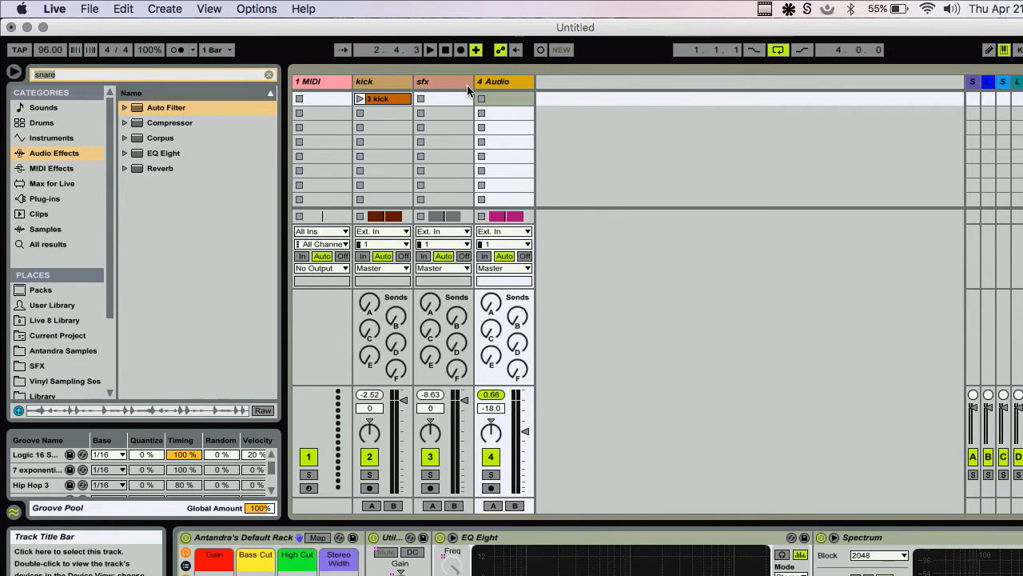
- Show all results for the snare search and audition the 0004 snare.aif samples and the 9B - 147 - 1-08 Renegade sample
left_click(48, 244)
left_click(167, 140)
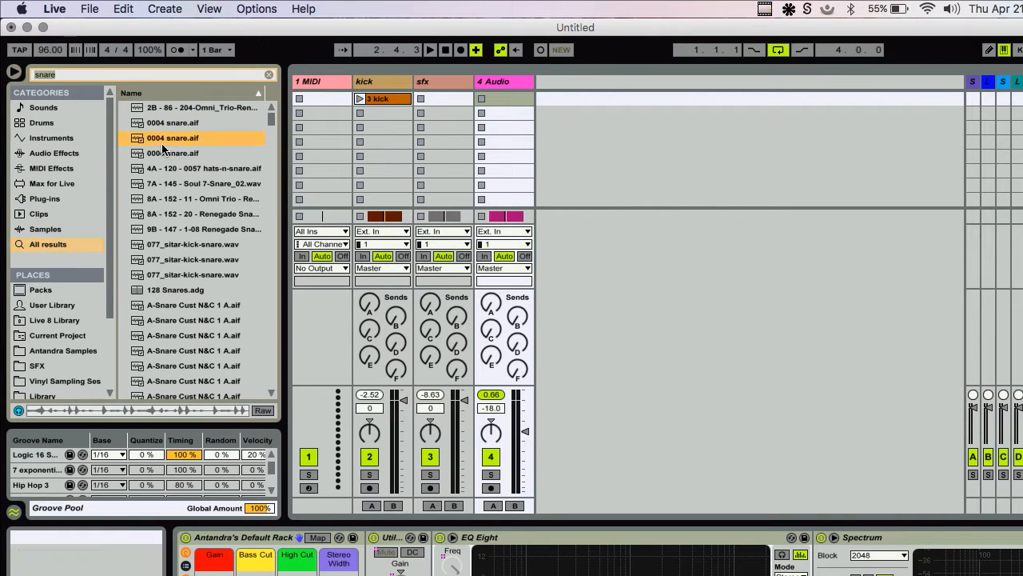
left_click(164, 154)
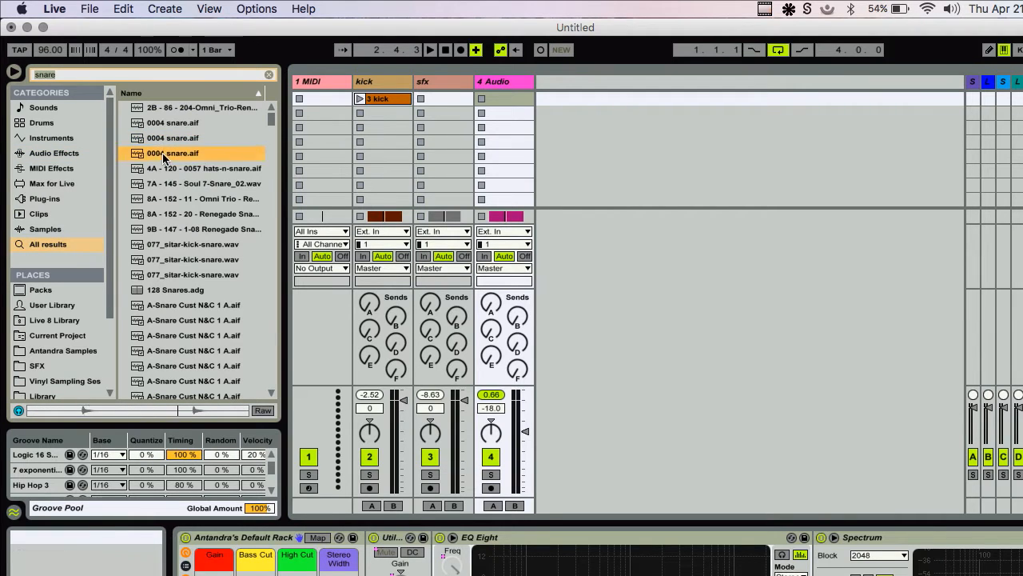
left_click(158, 125)
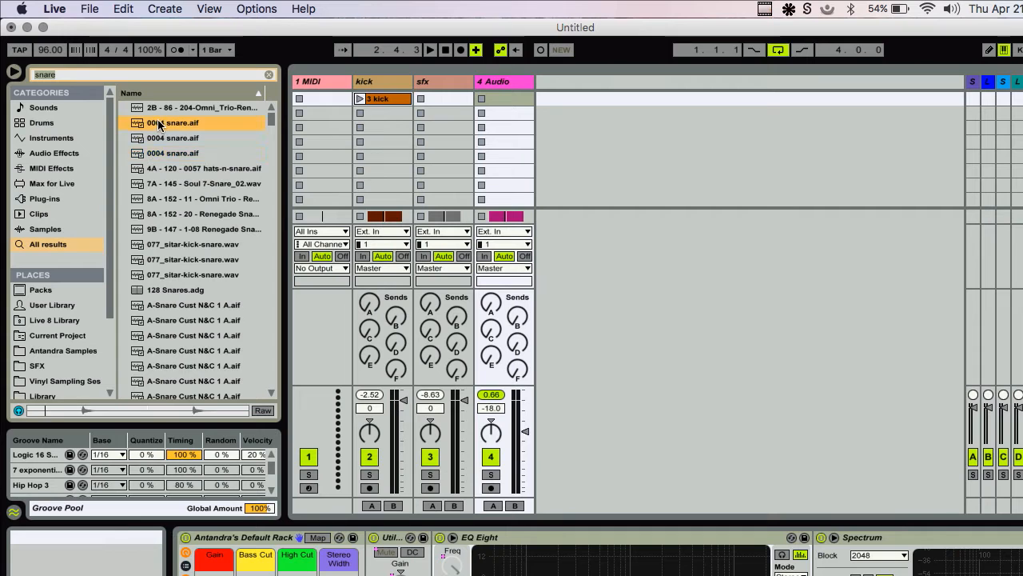
left_click(177, 230)
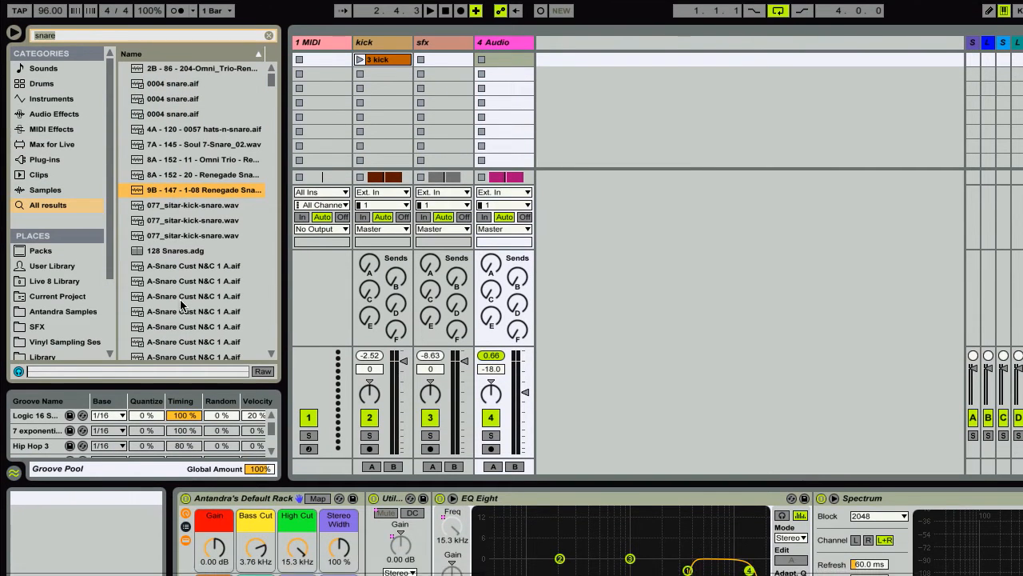
- Audition the A-Snare Cust N&C 1 A, AA-Snare Hit 4 and A-Snare Ludwig 1 X-Stick samples in the snare results
left_click(180, 311)
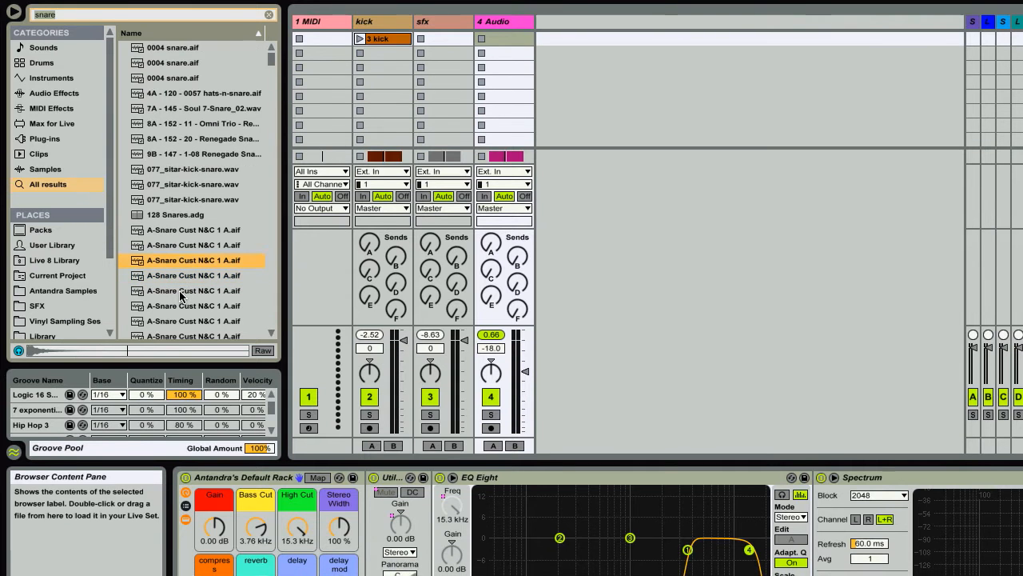
scroll(180, 288, "down", 2)
left_click(180, 289)
scroll(180, 289, "down", 1)
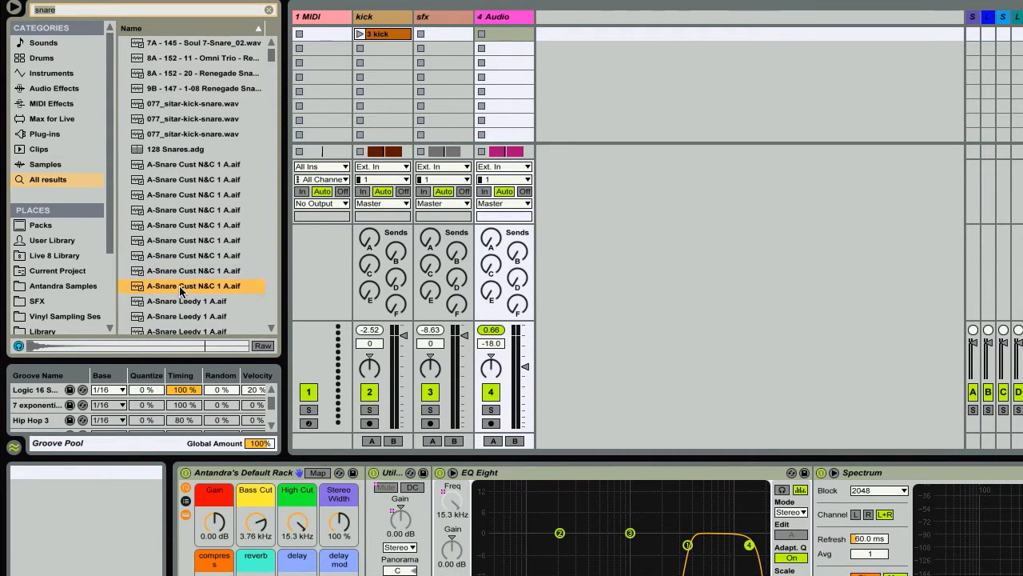
scroll(181, 290, "down", 1)
left_click(181, 288)
scroll(180, 288, "down", 10)
left_click(181, 289)
scroll(180, 288, "down", 10)
left_click(181, 289)
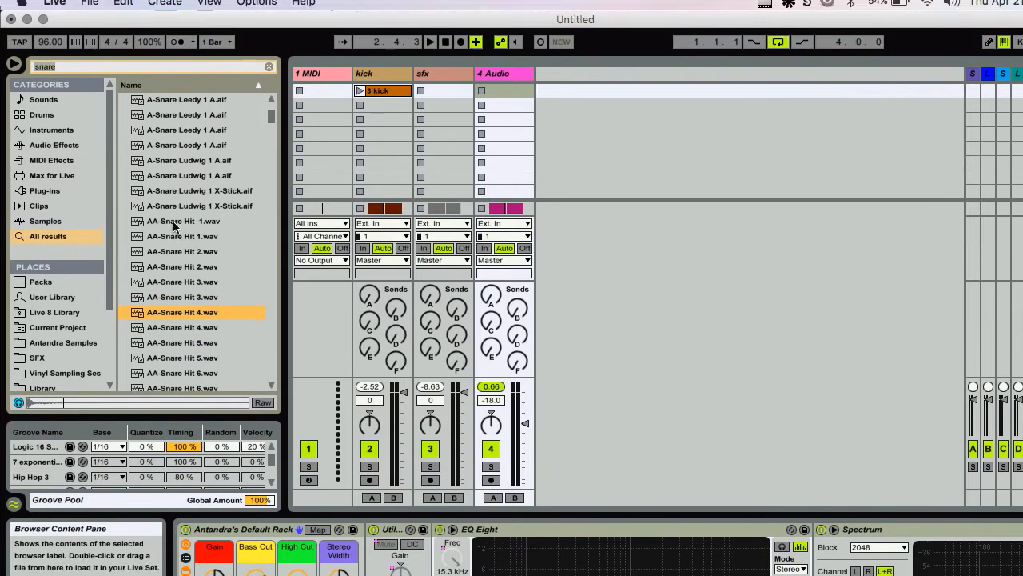
left_click(191, 149)
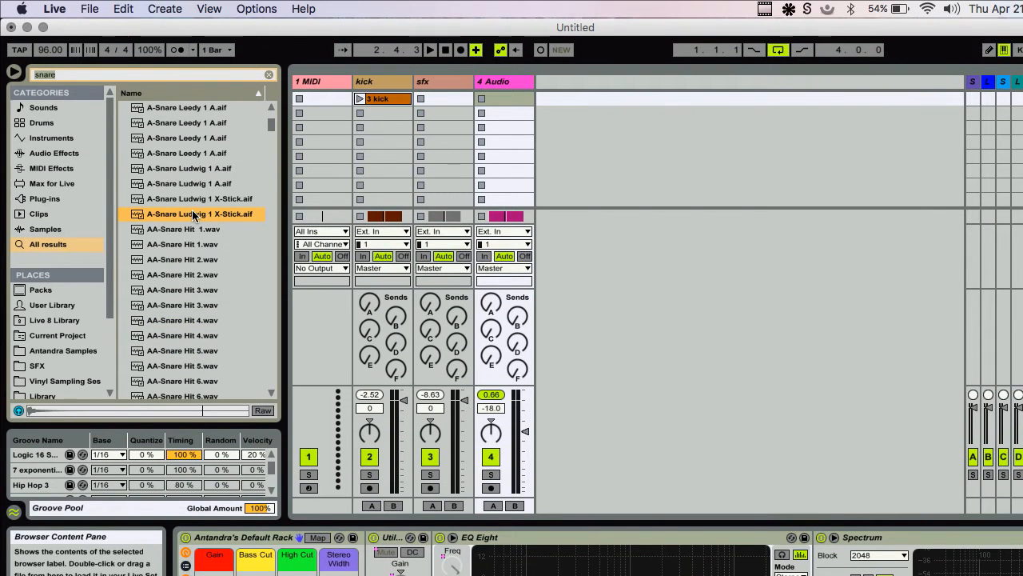
- Return to Arrangement View and place A-Snare Ludwig 1 X-Stick.aif on a new audio track below the hats, at beat 1.2
key("Tab")
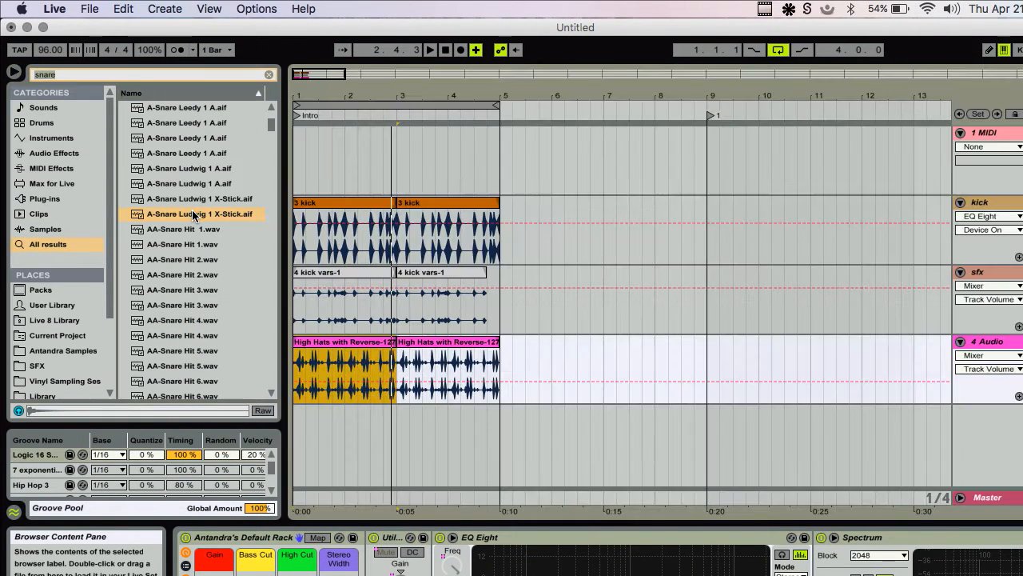
left_click_drag(193, 214, 310, 427)
left_click_drag(311, 313, 300, 294)
left_click_drag(299, 98, 299, 192)
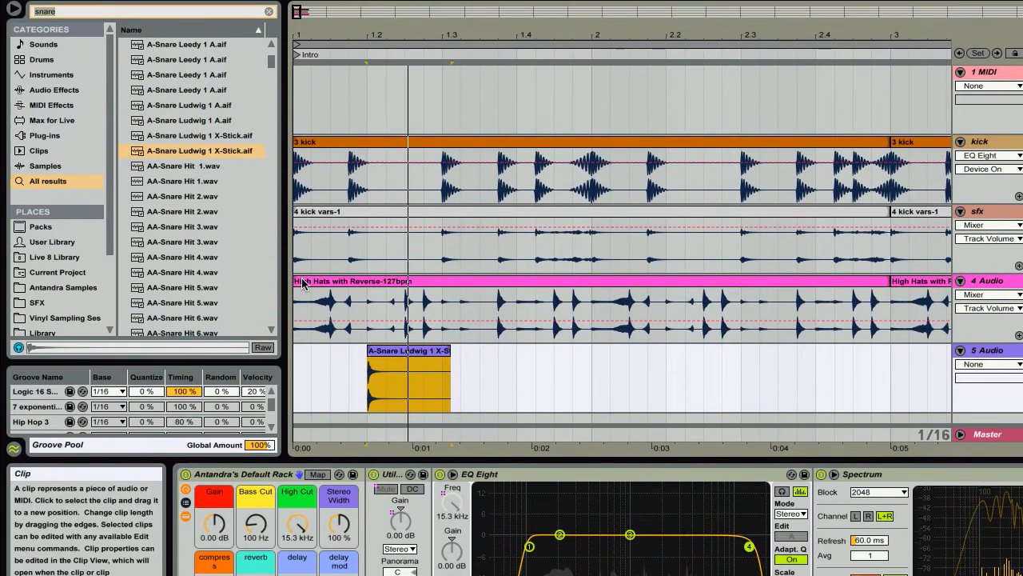
- Move the snare clip to 1.2.3, in line with the hi-hat hit, and check its timing by playing the beat
left_click(372, 367)
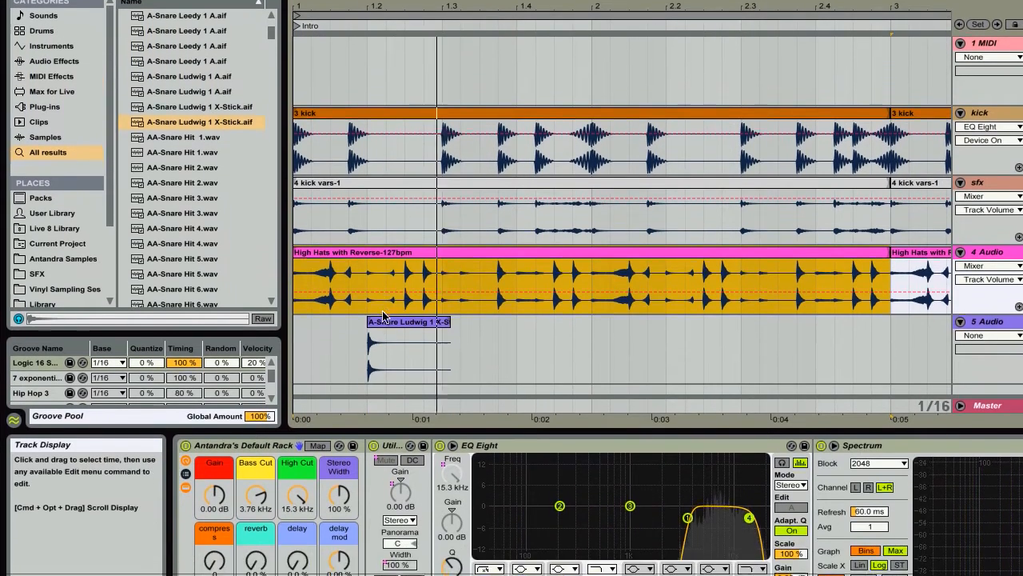
key("space")
left_click(377, 346)
key("space")
key("space")
left_click(307, 279)
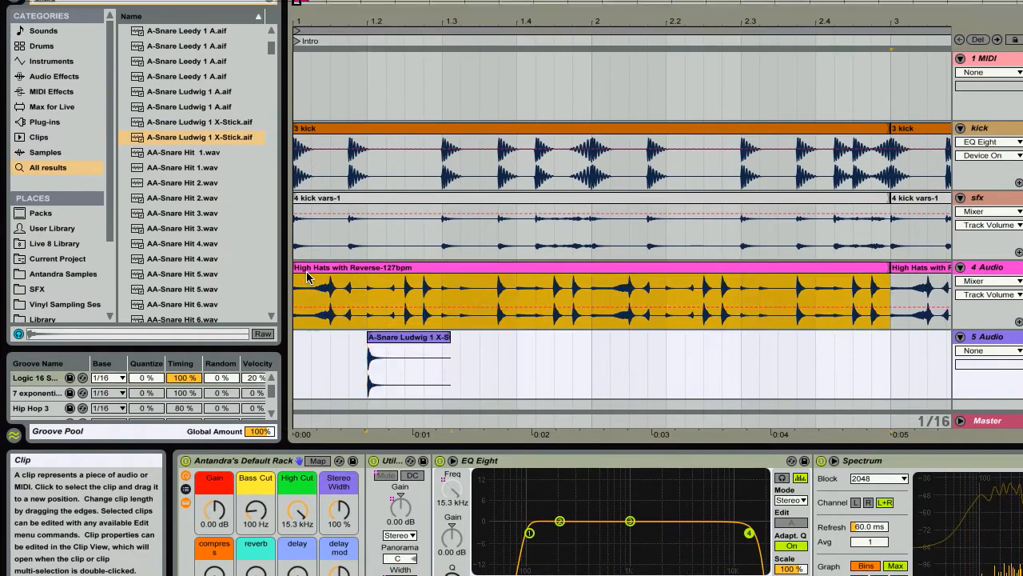
key("space")
key("space")
left_click_drag(389, 337, 417, 335)
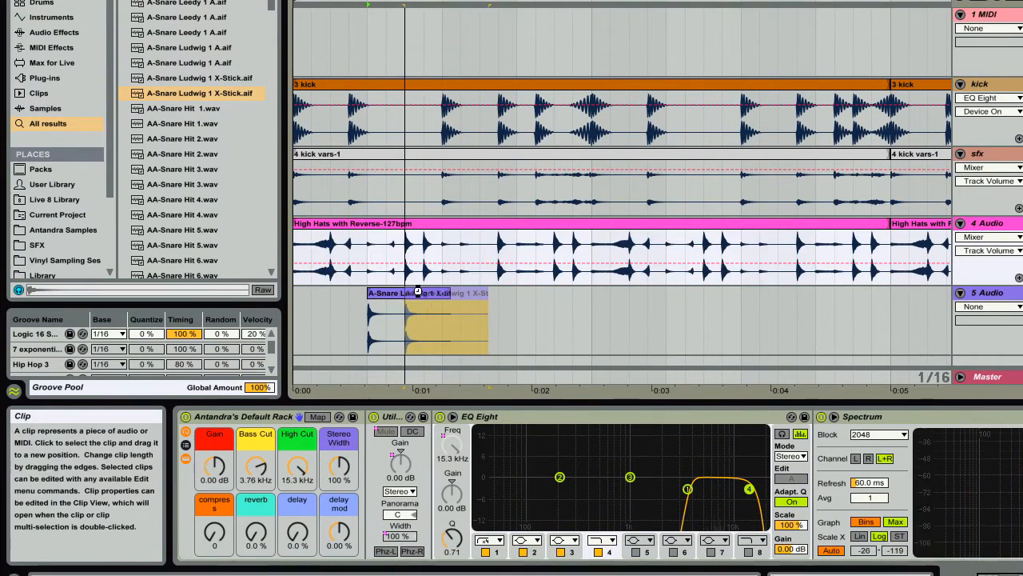
left_click_drag(417, 291, 417, 292)
left_click(308, 227)
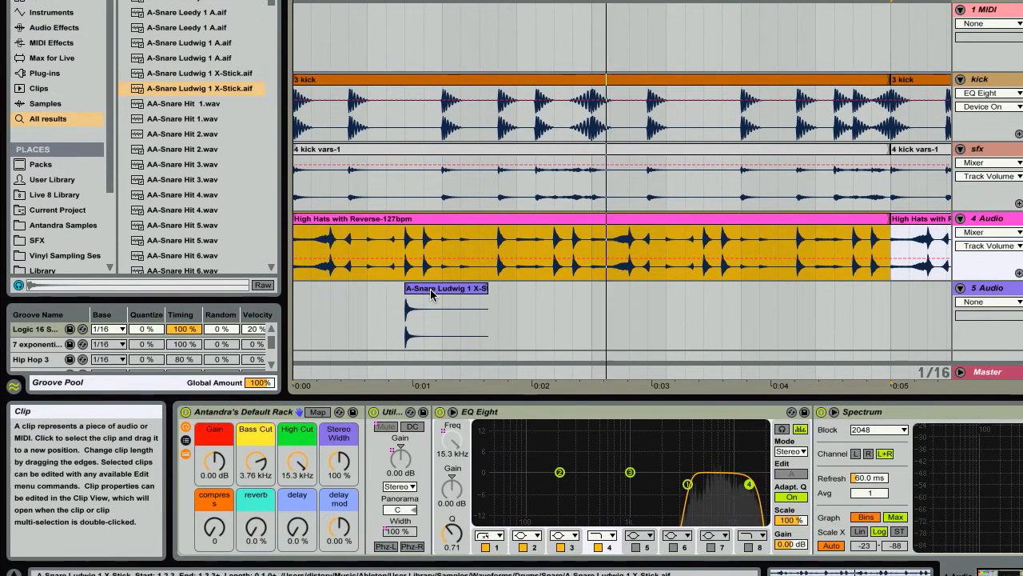
- Copy the snare clip to the same position in bar 2, and duplicate the snare track's first two bars into bars 3 and 4
left_click_drag(430, 294, 600, 289)
left_click_drag(327, 48, 327, 14)
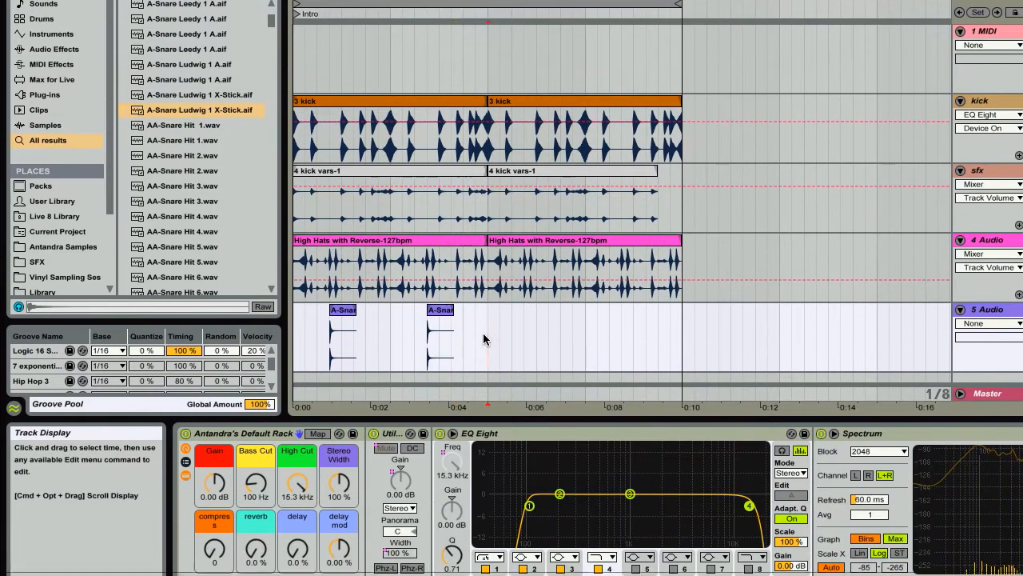
left_click_drag(483, 436, 292, 434)
key("super+d")
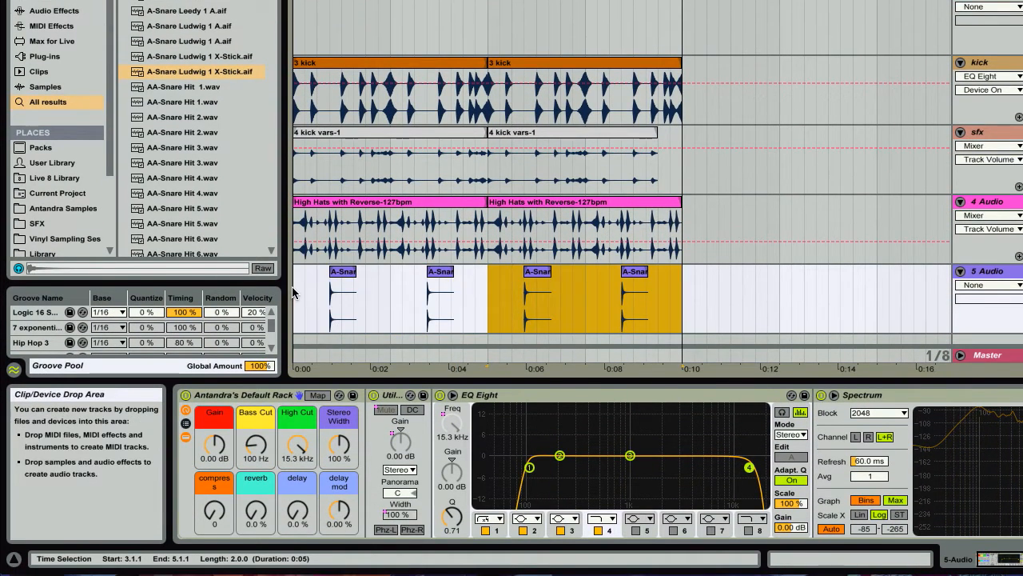
left_click(293, 292)
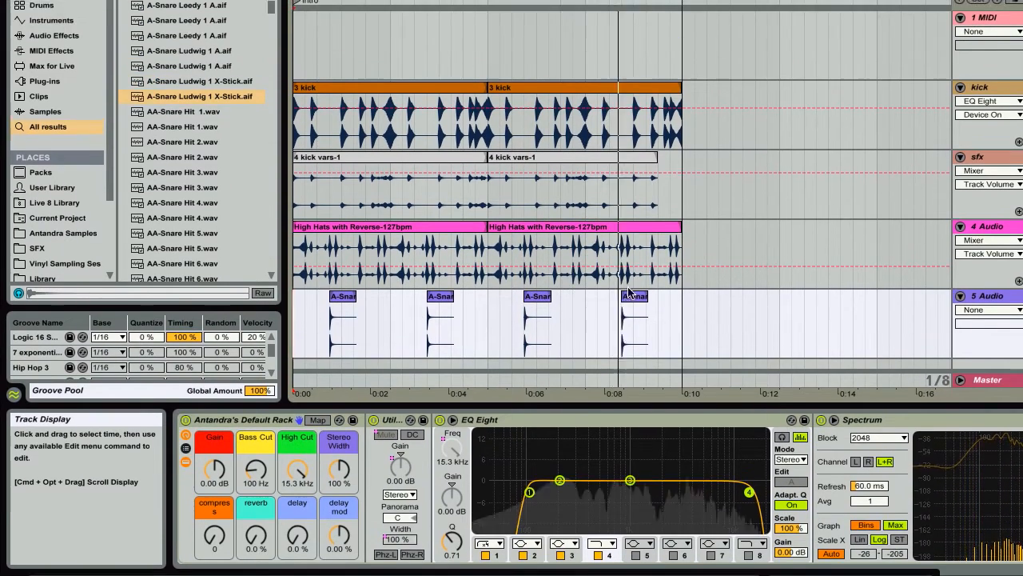
- Copy the last snare clip to 4.1.2 so that the copy ends where the original begins
left_click(634, 273)
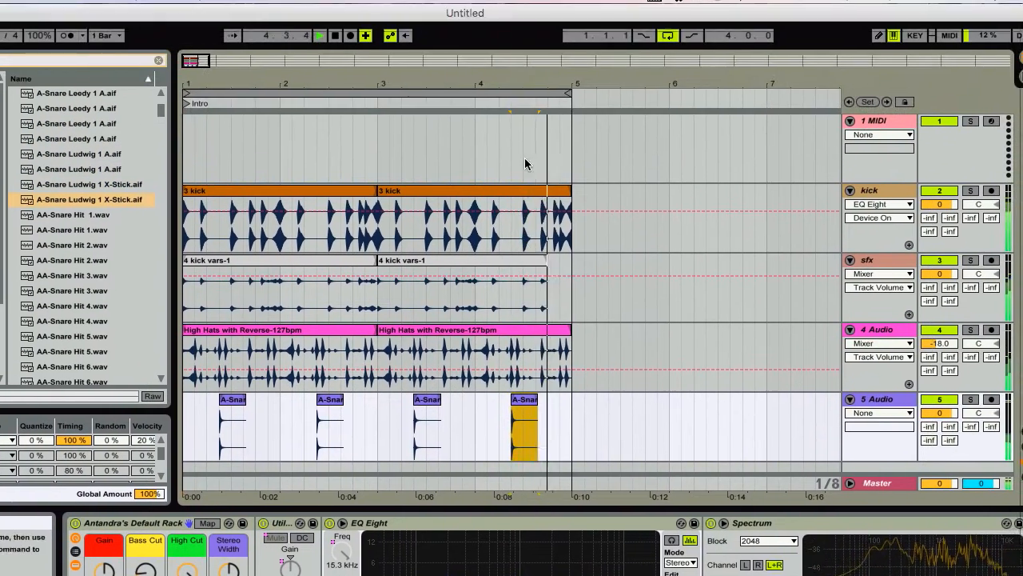
key("z")
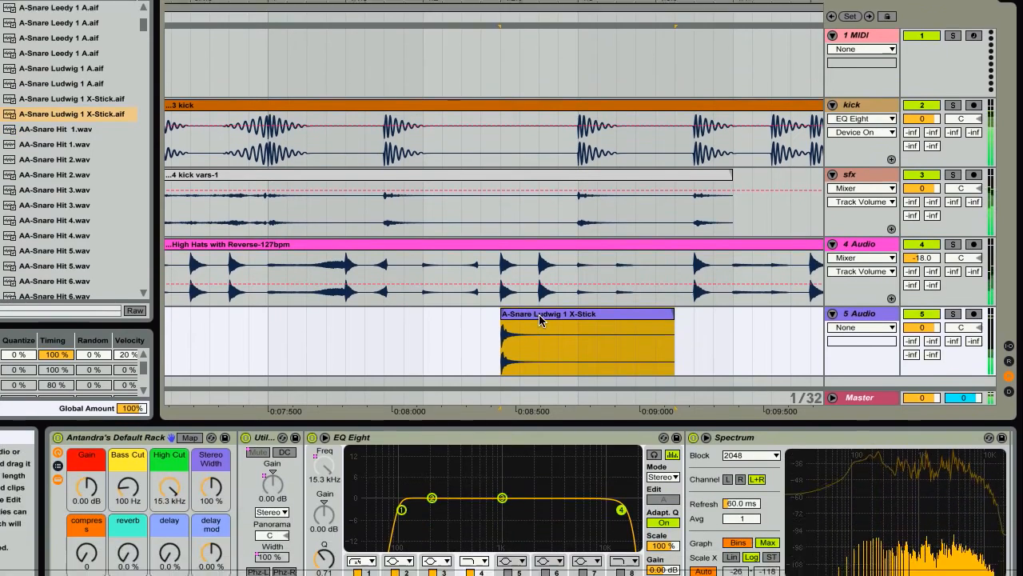
left_click_drag(539, 415, 370, 433)
left_click_drag(458, 296, 459, 296)
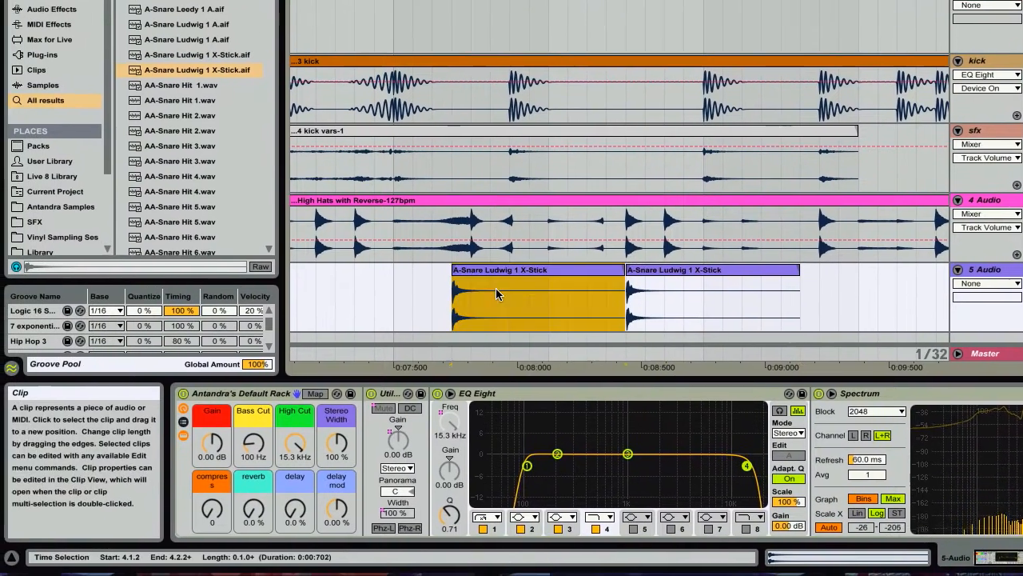
- Reverse the copied snare clip and lower its clip gain to -10.5 dB
double_click(456, 277)
left_click(306, 436)
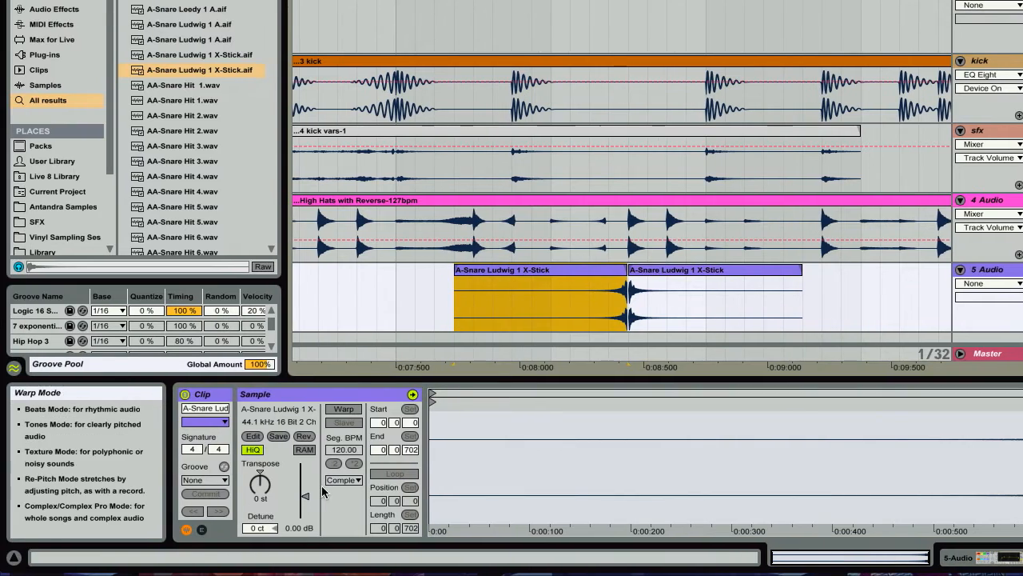
left_click_drag(306, 497, 305, 505)
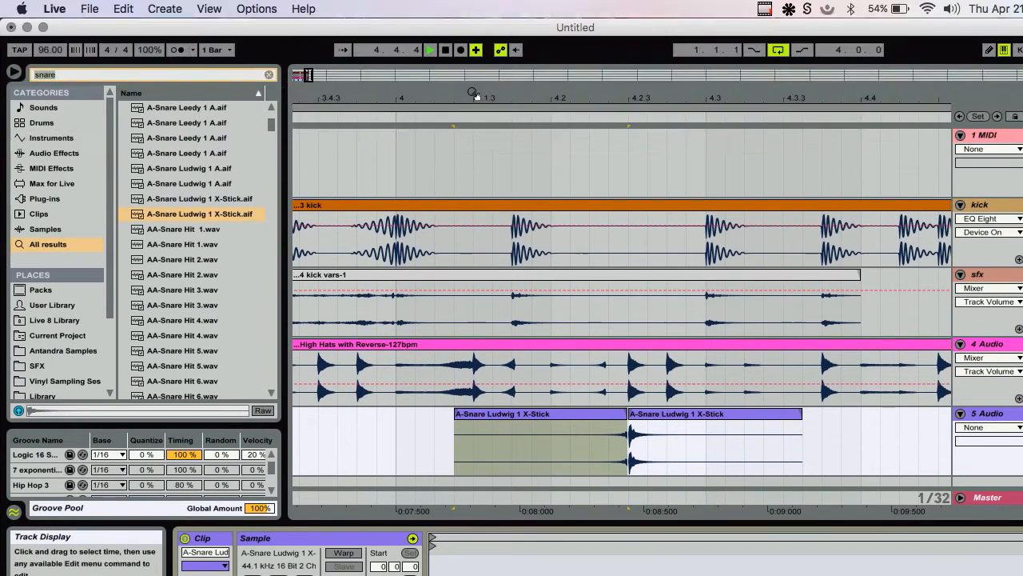
left_click_drag(473, 96, 381, 101)
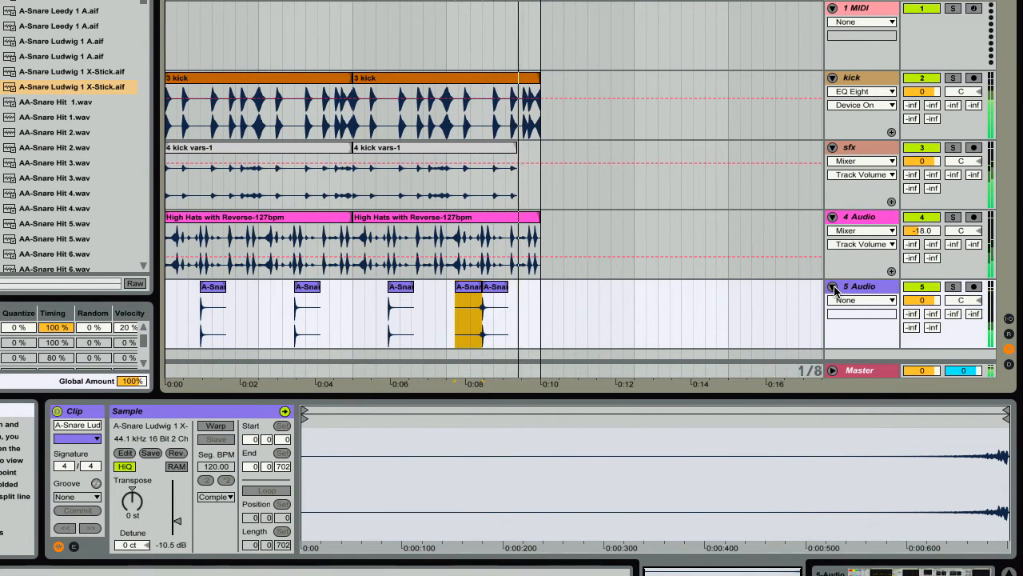
- Fold all tracks and rename the 5 Audio track as "snare"
left_click(834, 288, "alt")
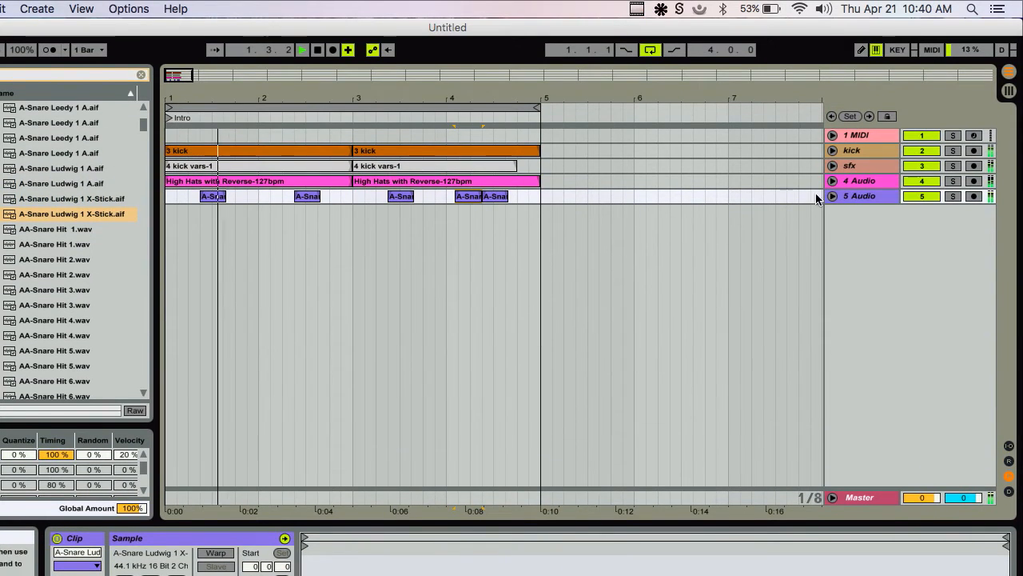
left_click(859, 196)
key("super+r")
type("sna")
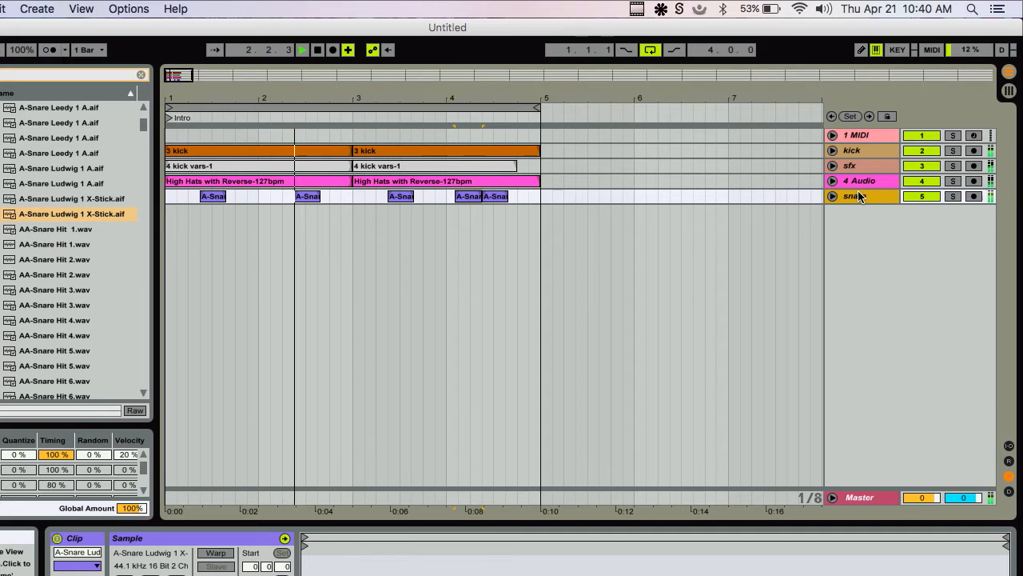
type("re")
- Rename the 4 Audio track as "hihats"
left_click(864, 180)
key("super+r")
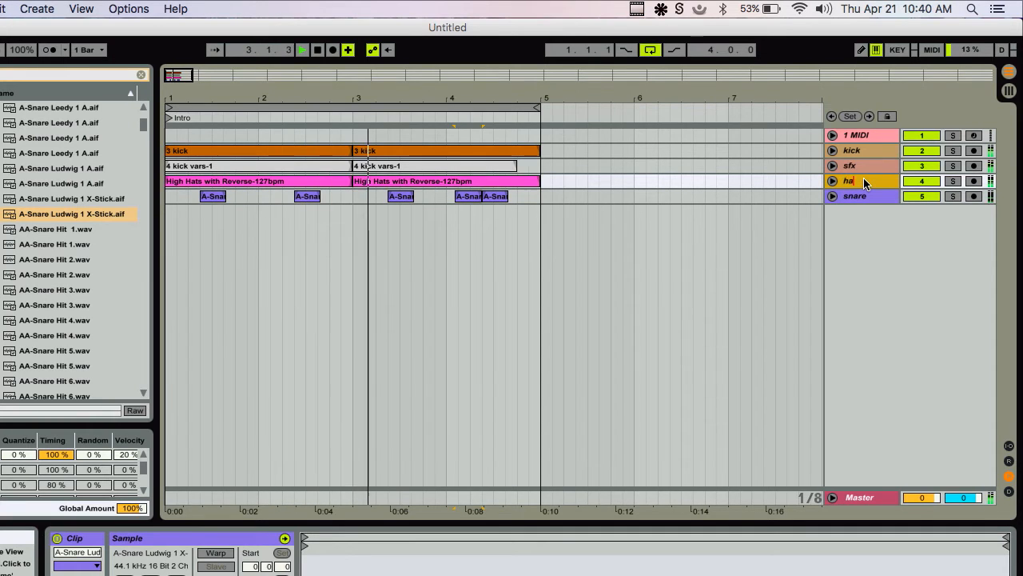
type("hat")
key("BackSpace")
key("BackSpace")
type("ihat")
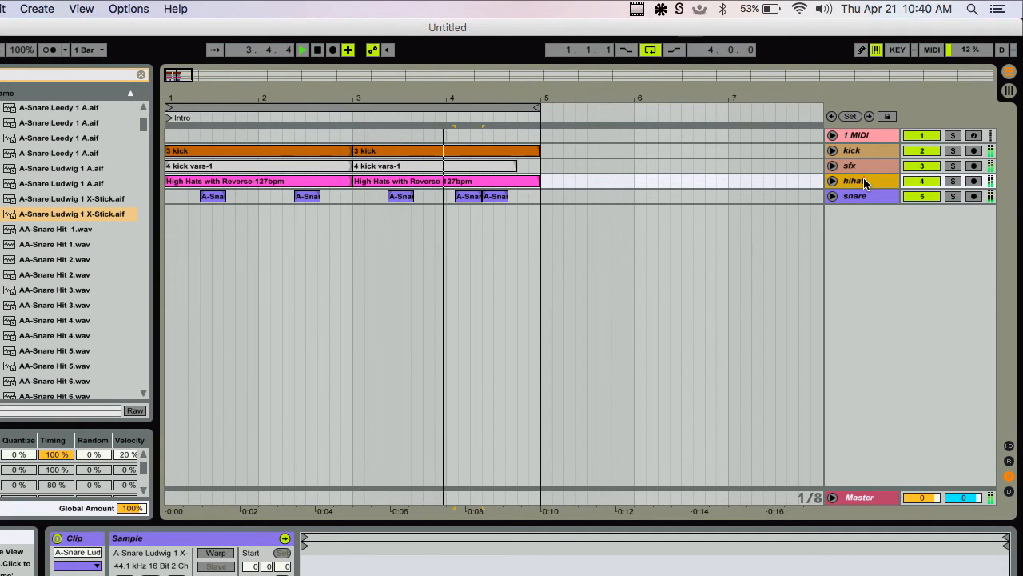
type("s")
- Slice the first High Hats with Reverse clip to a new MIDI track, one slice per warp marker with the Built-in preset
left_click(833, 180)
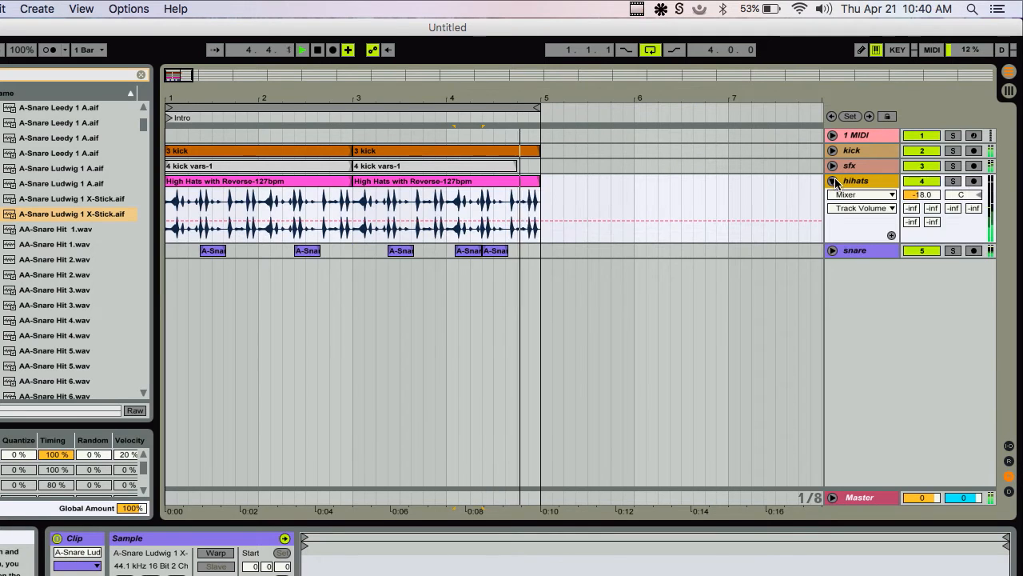
left_click(475, 184)
left_click(301, 183)
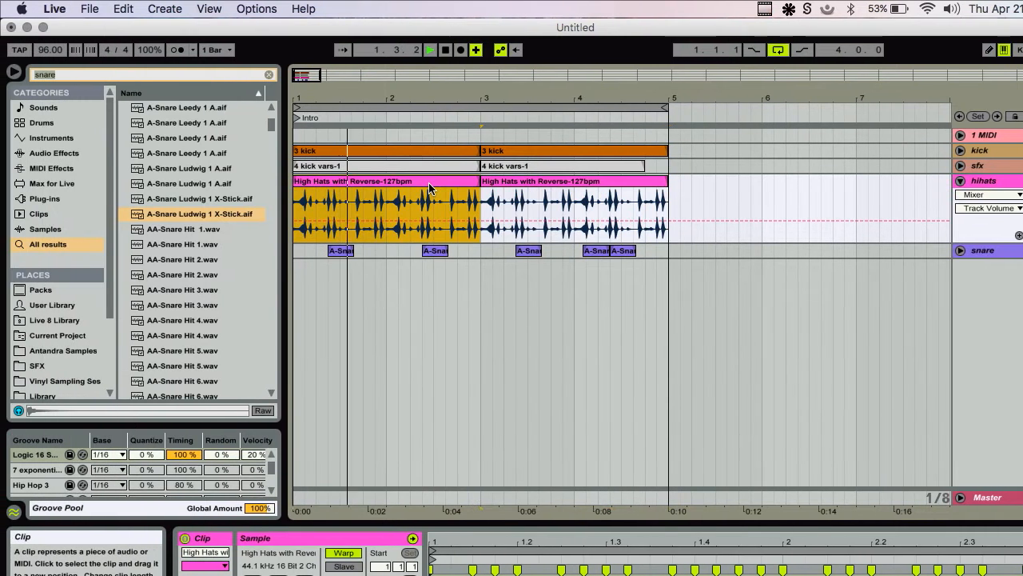
right_click(429, 188)
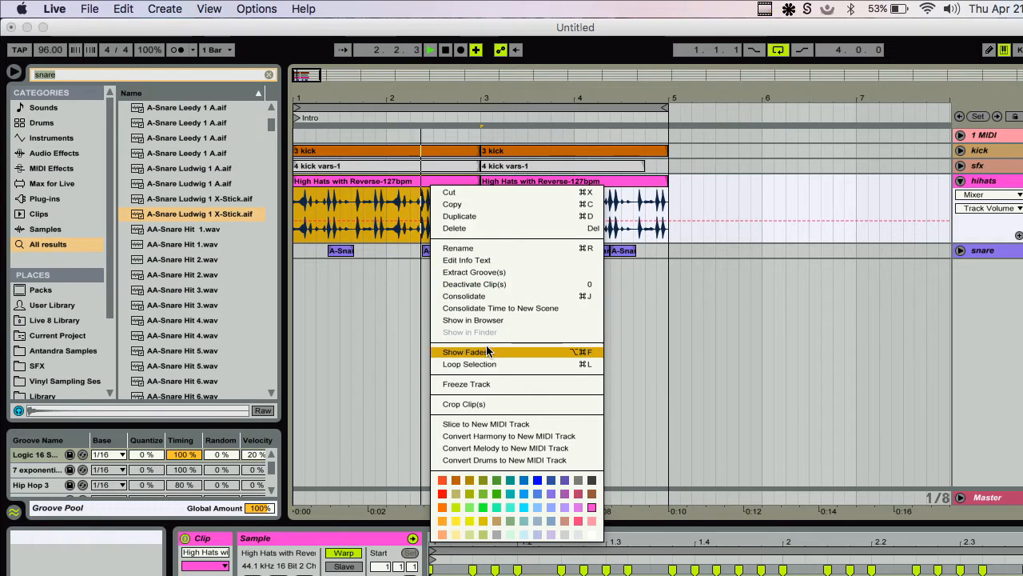
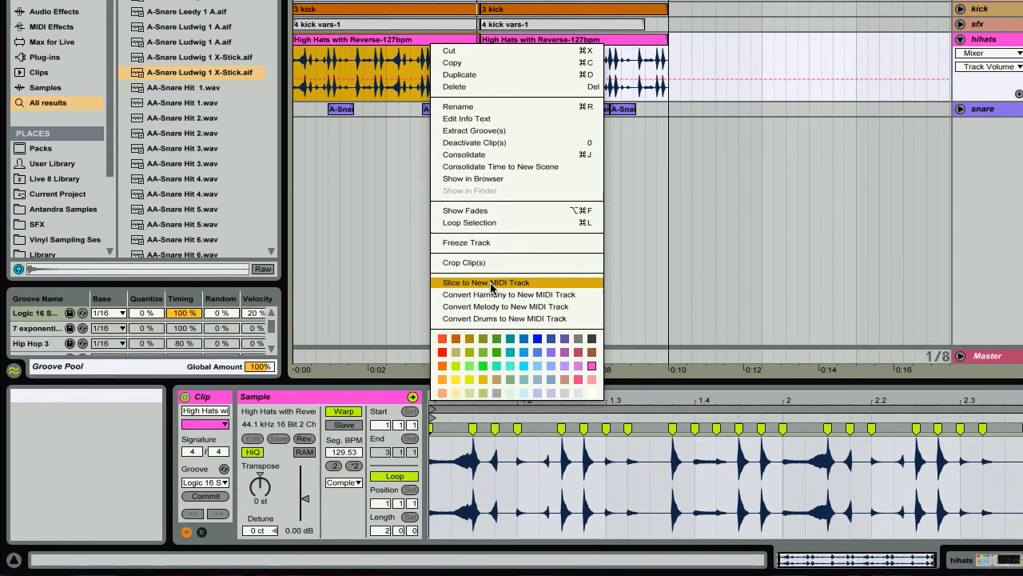
left_click(492, 288)
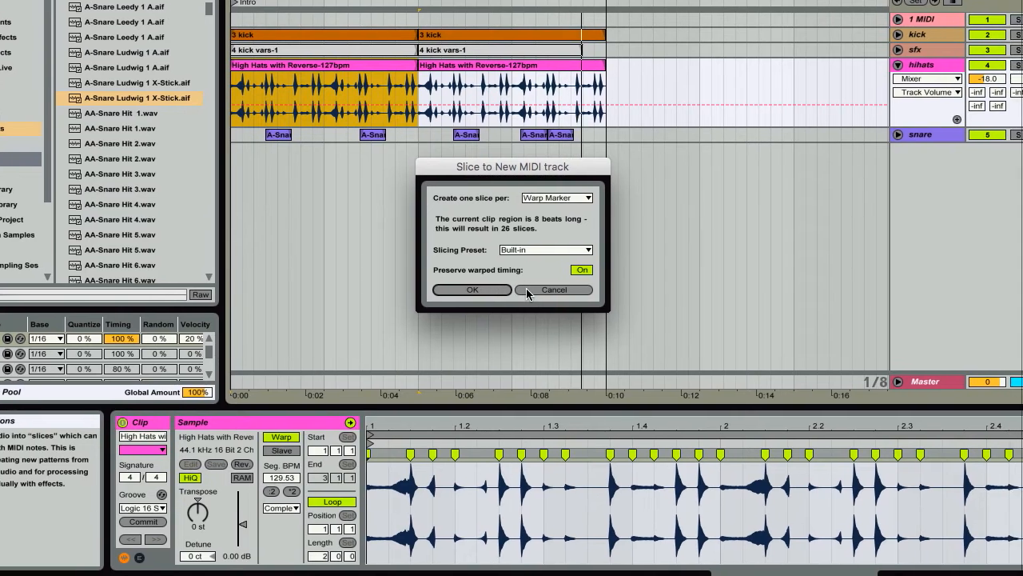
left_click(511, 295)
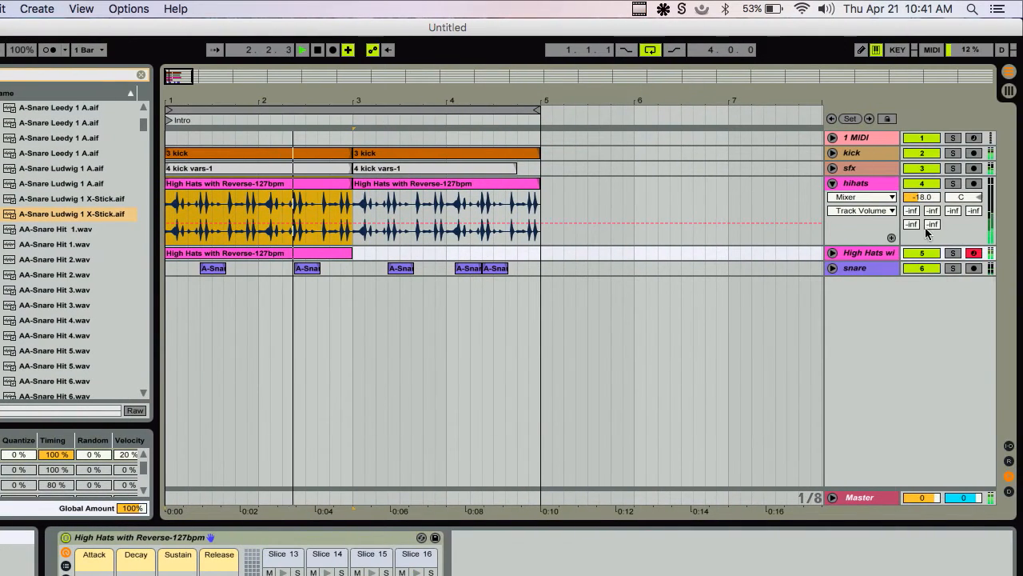
- Mute the original hihats audio track and copy the sliced MIDI clip into bars 3 and 4
left_click(1016, 183)
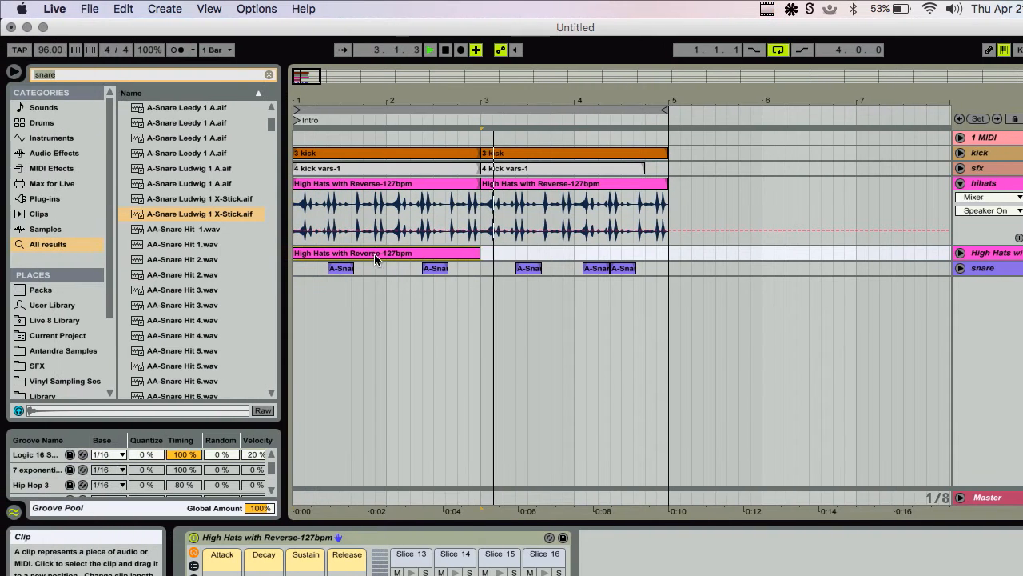
left_click_drag(249, 252, 416, 246)
left_click_drag(546, 253, 558, 249)
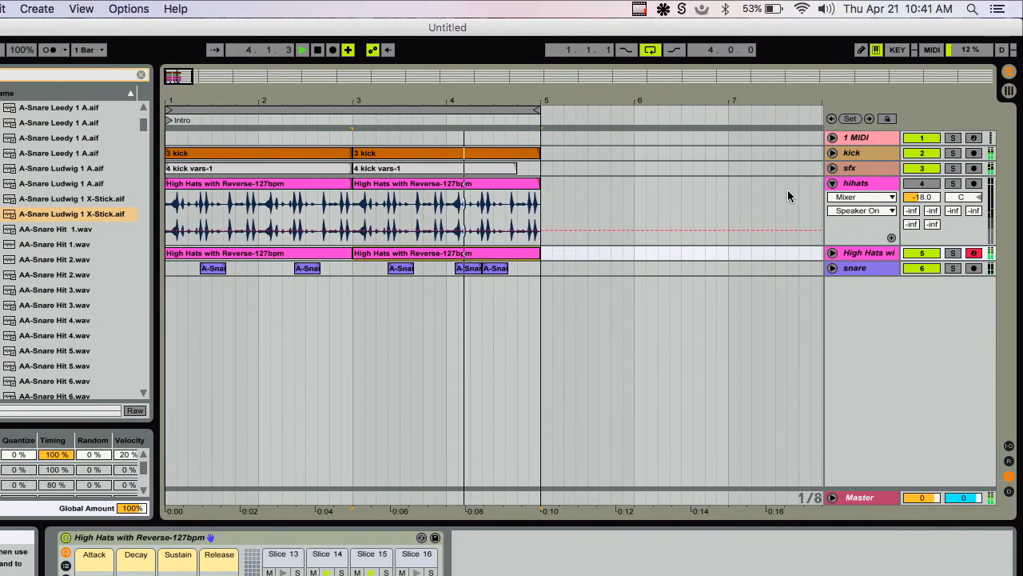
- Unfold the sliced hats track, open its first MIDI clip and set the clip groove to Logic 16 Swing 59
left_click(832, 253)
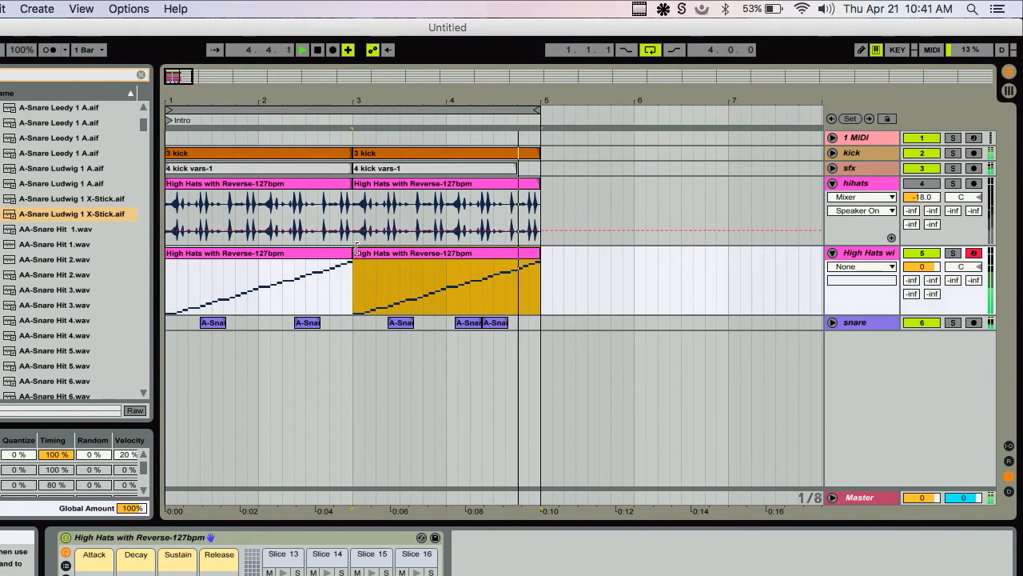
left_click(307, 259)
double_click(436, 258)
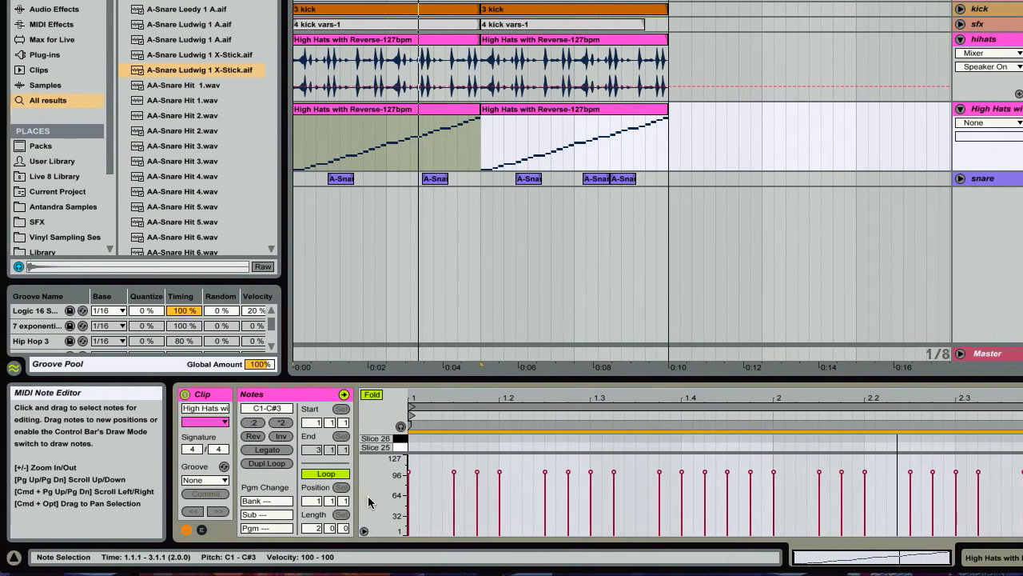
left_click(212, 483)
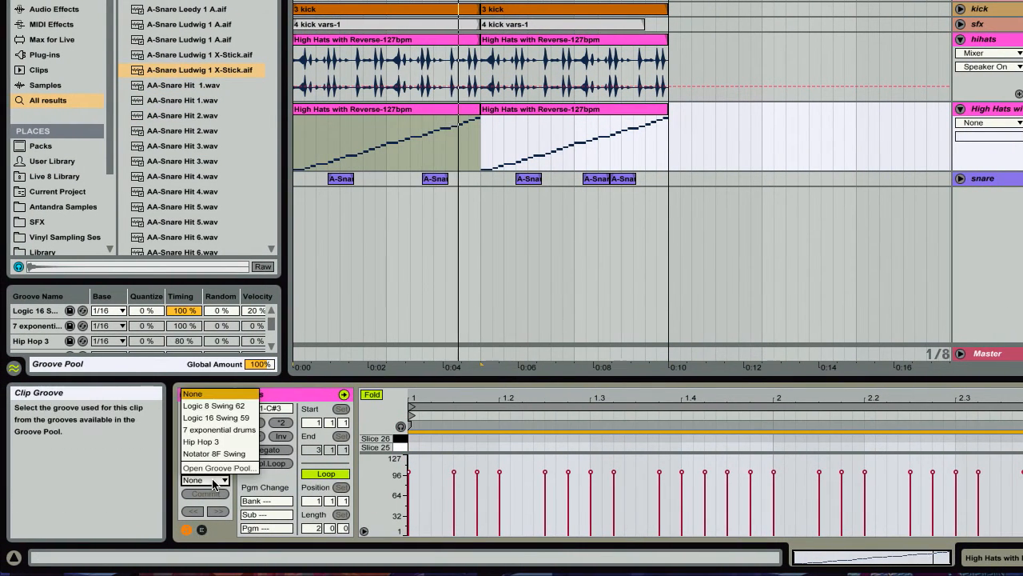
left_click(217, 418)
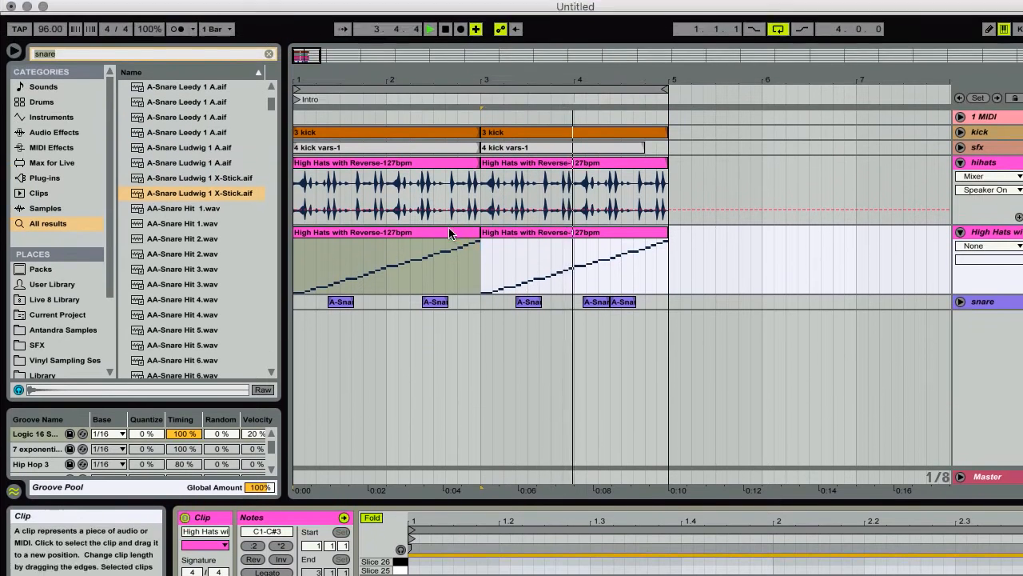
- Duplicate the first sliced hats MIDI clip again, and extend the first clip over the copy to the start of bar 5
left_click(449, 108)
key("super+d")
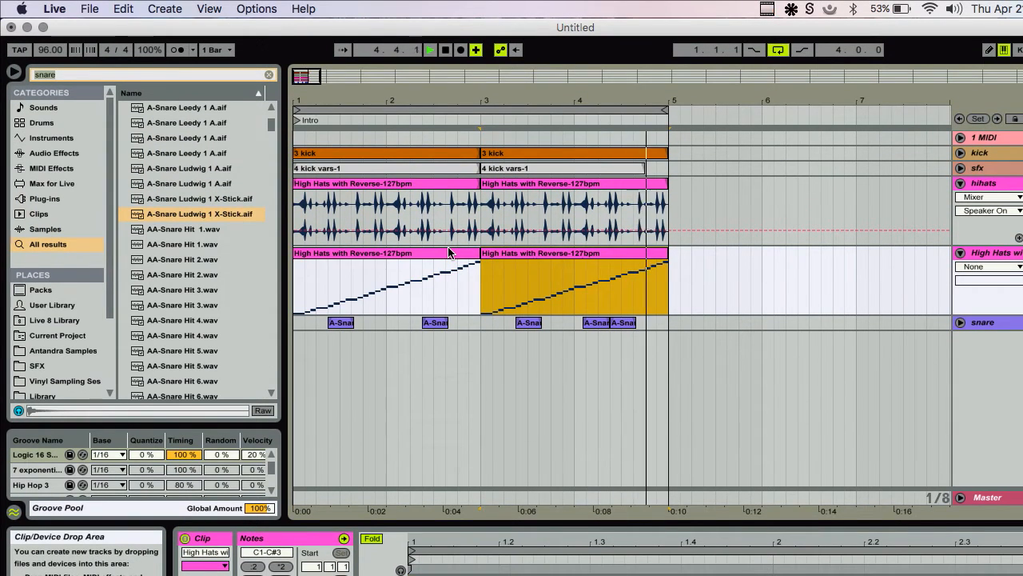
left_click(448, 252)
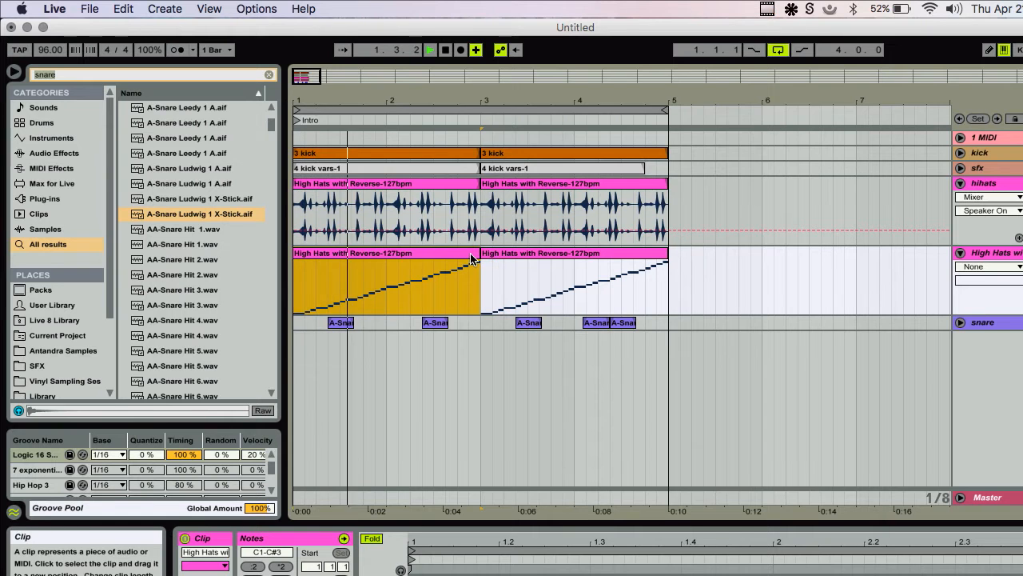
left_click_drag(477, 253, 599, 249)
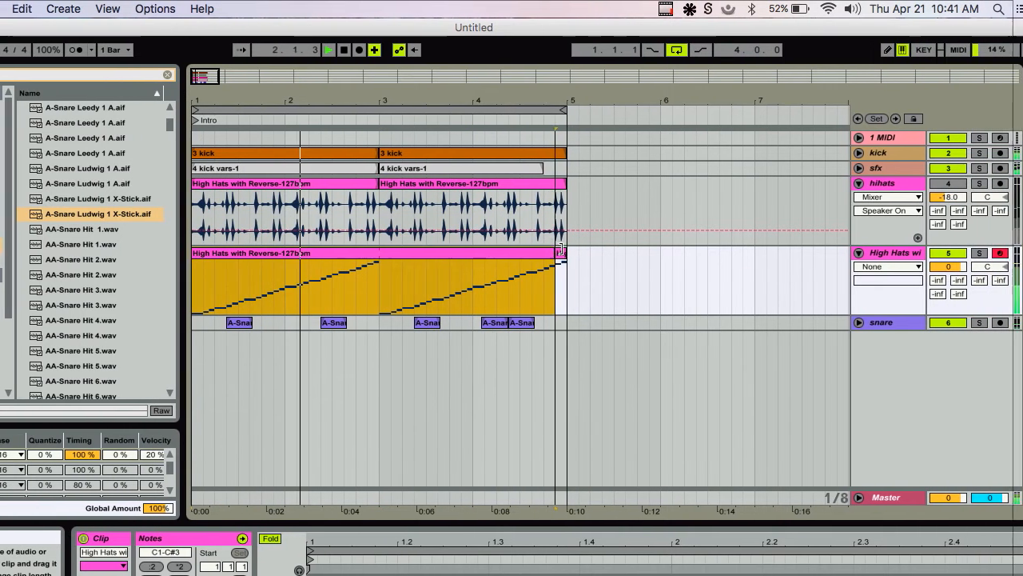
left_click_drag(561, 250, 569, 253)
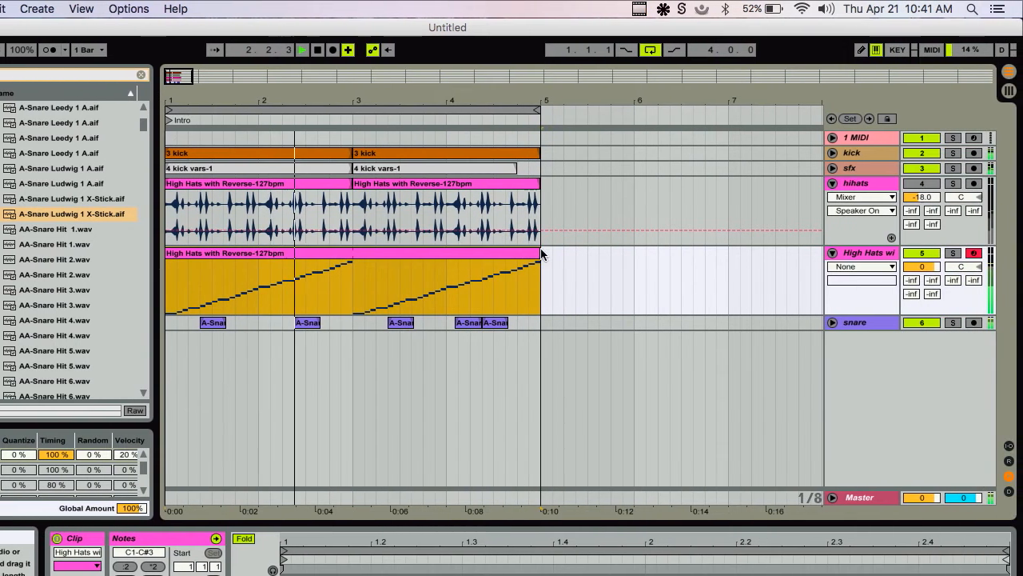
- Open the extended hats clip and turn the Slice 4 note at 1.2 into four consecutive 1/32 notes
double_click(441, 253)
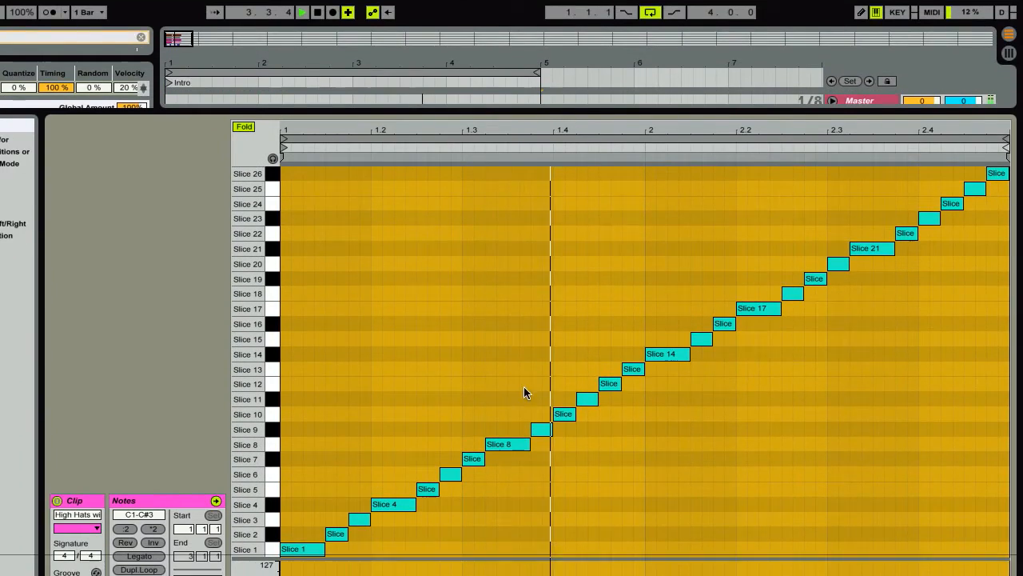
left_click_drag(498, 372, 590, 451)
left_click(335, 441)
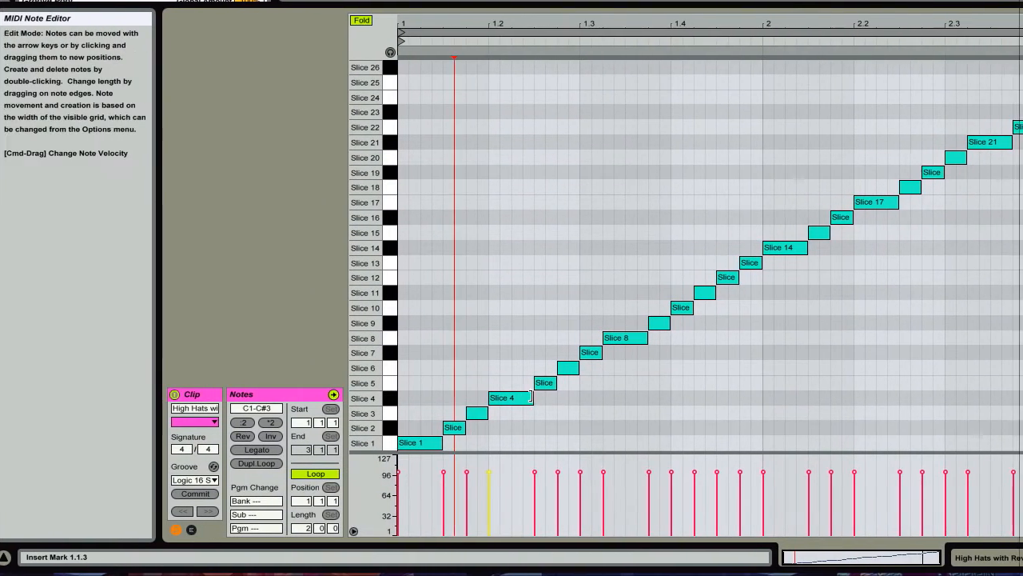
left_click(503, 397)
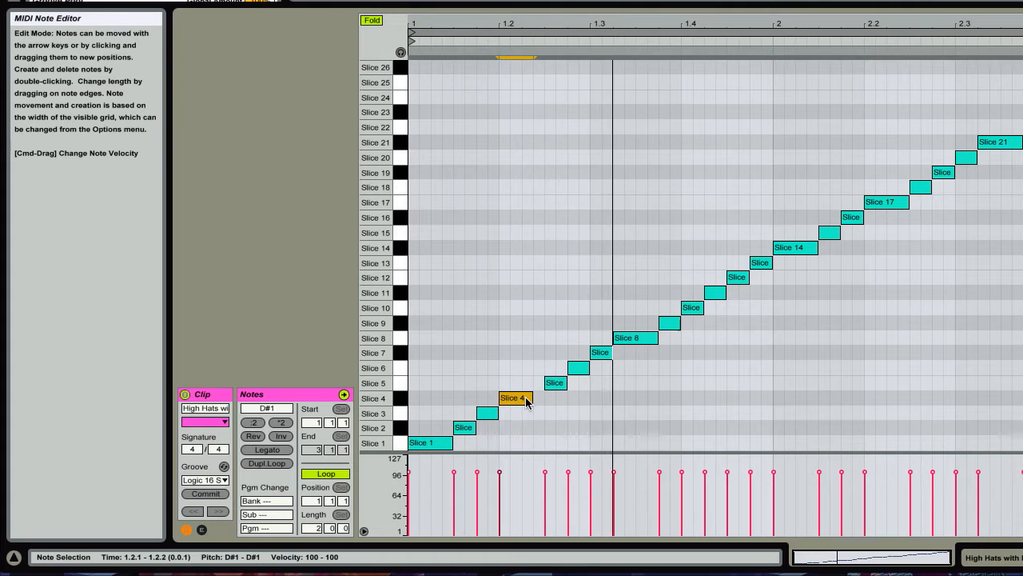
left_click_drag(531, 399, 510, 399)
key("super+d")
key("super+d")
key("super+d")
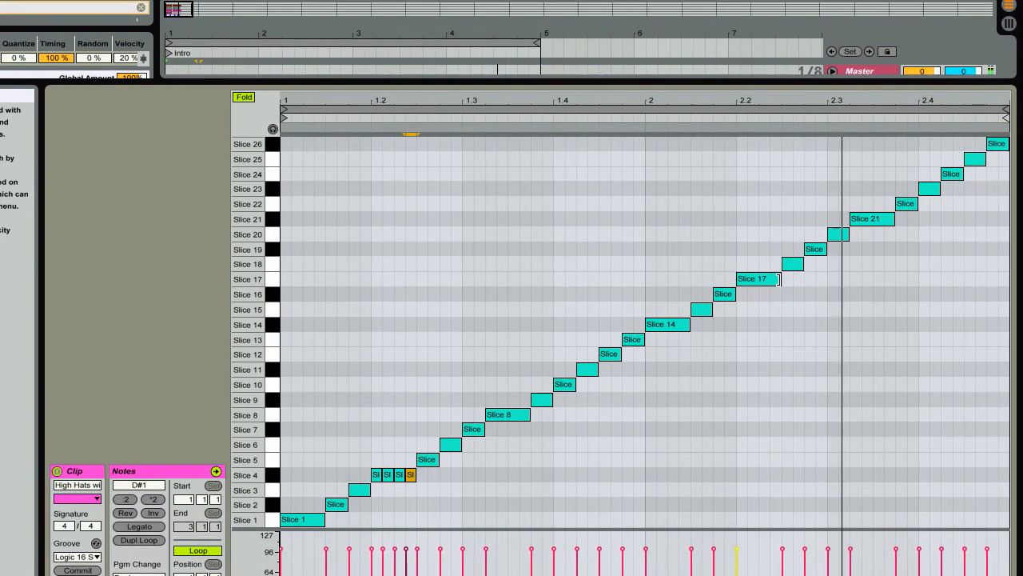
- Shorten the Slice 17 note at 2.2 to a third of its length and repeat it as three notes
left_click_drag(779, 279, 749, 279)
key("super+d")
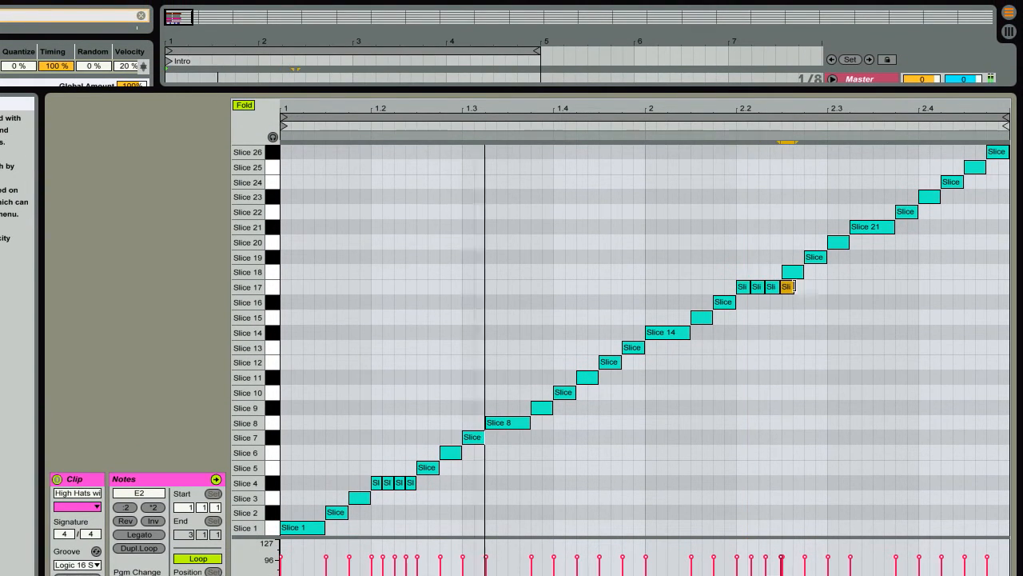
key("Delete")
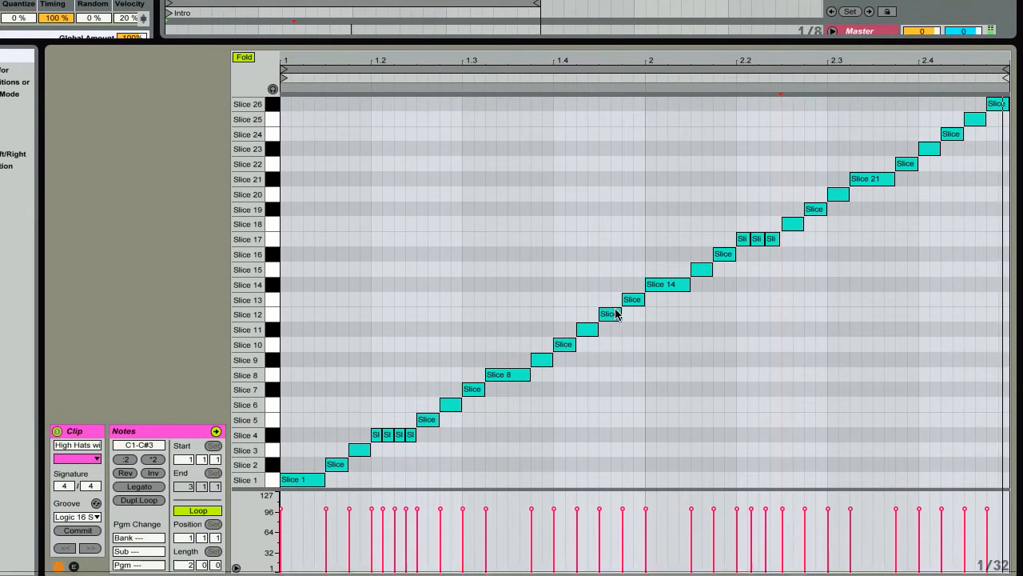
- Shorten the Slice 10 note at 1.4, repeat it as three notes, and delete the Slice 11, 12 and 13 notes
left_click(566, 375)
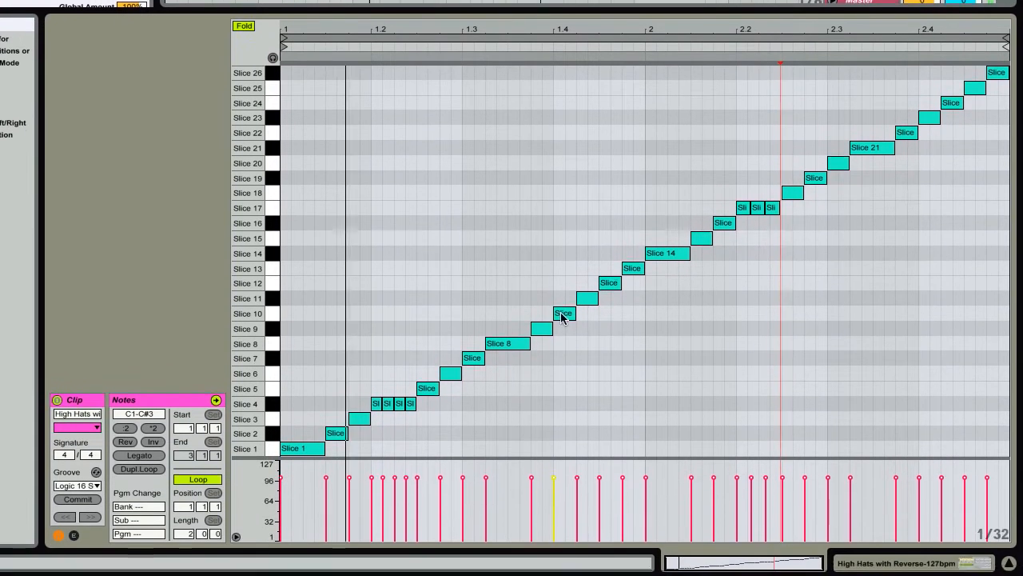
left_click_drag(575, 308, 570, 308)
key("super+d")
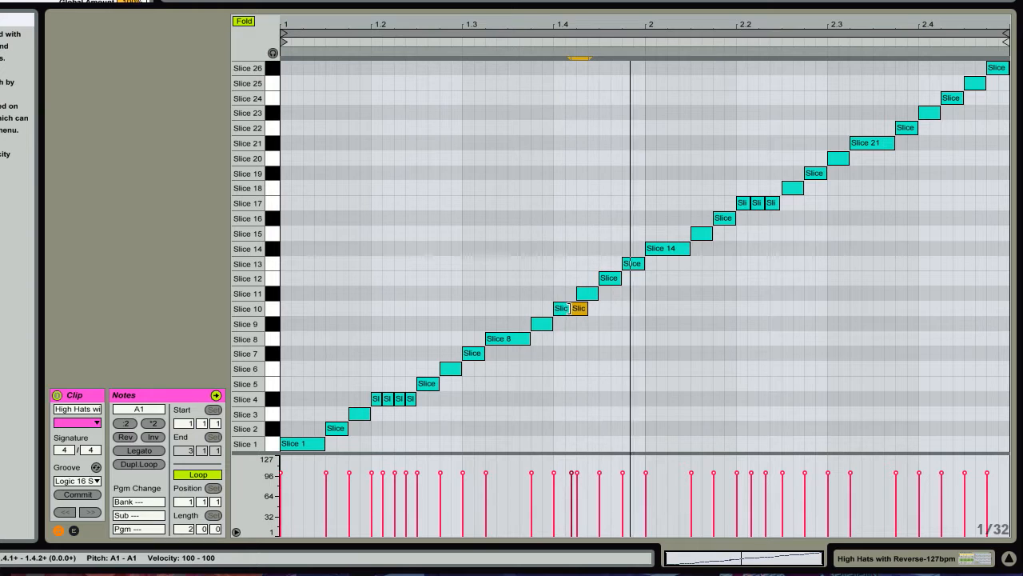
key("super+d")
double_click(585, 294)
double_click(610, 278)
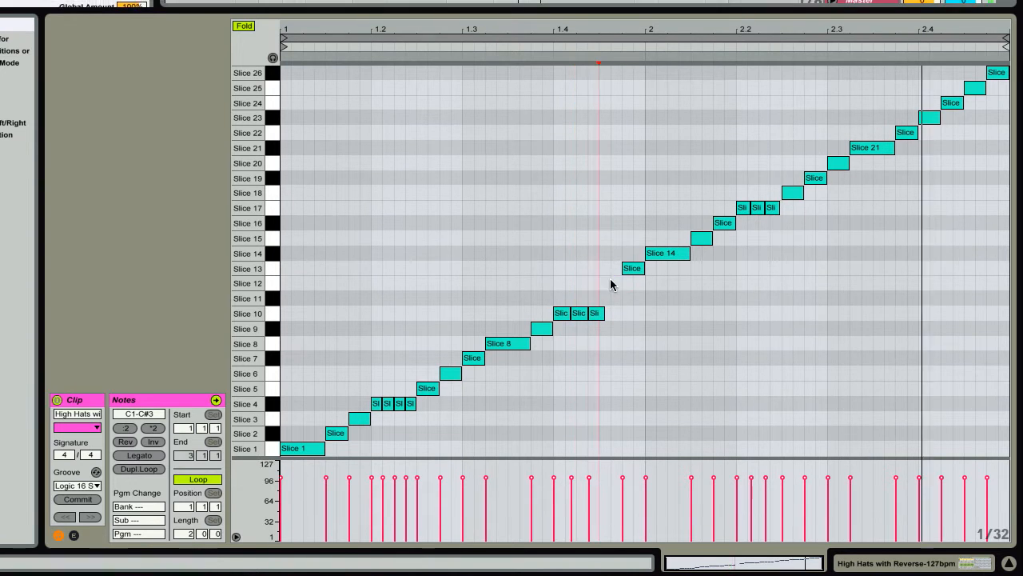
double_click(631, 264)
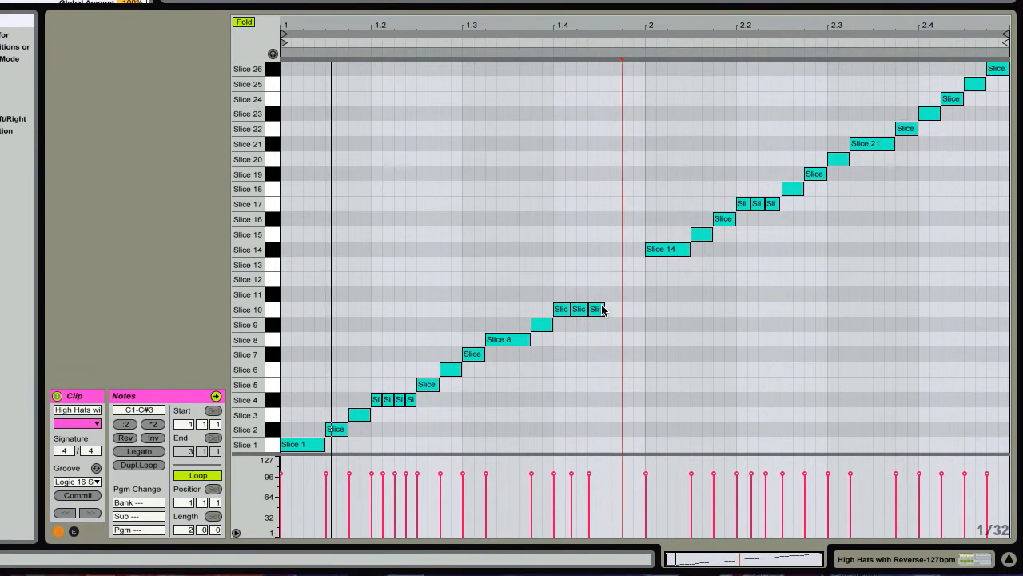
- Continue the Slice 10 repeats up to the start of bar 2, trimming the last note to fit
left_click(602, 310)
key("super+d")
key("super+d")
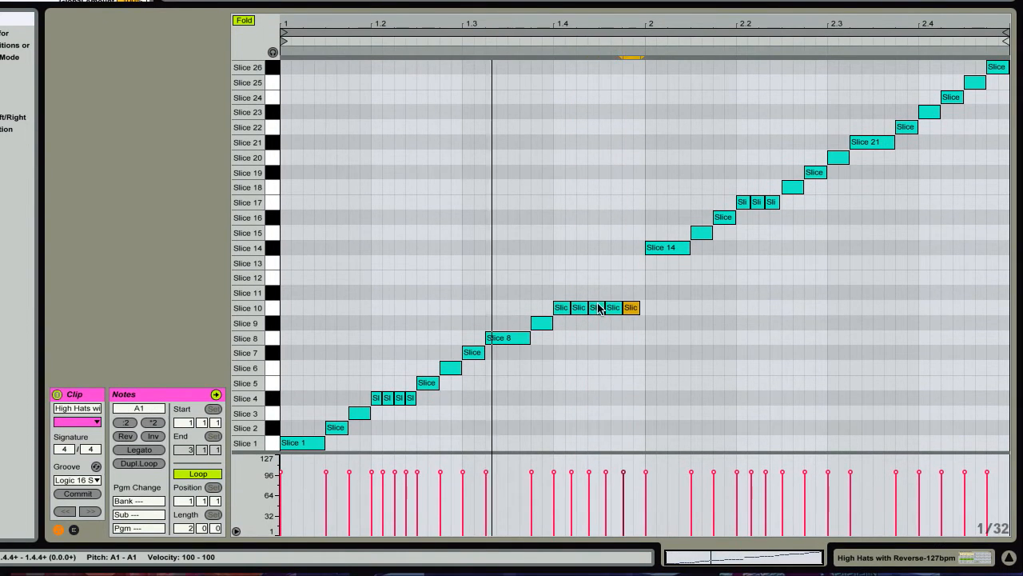
key("super+d")
left_click_drag(656, 307, 645, 307)
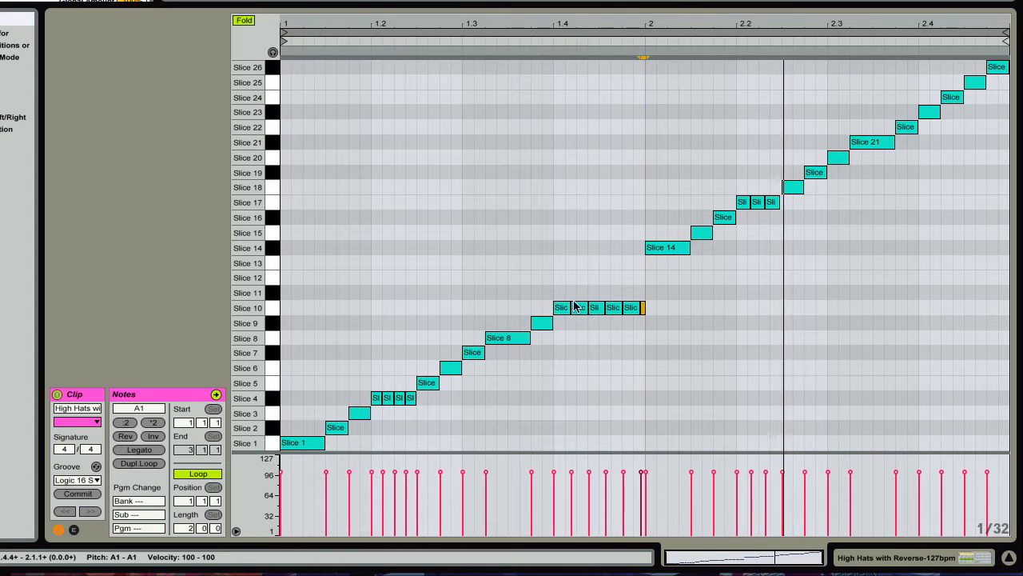
- Shorten the first Slice 10 note to 1/32 and duplicate it over the uneven repeats to fill beat 1.4 evenly
left_click(562, 310)
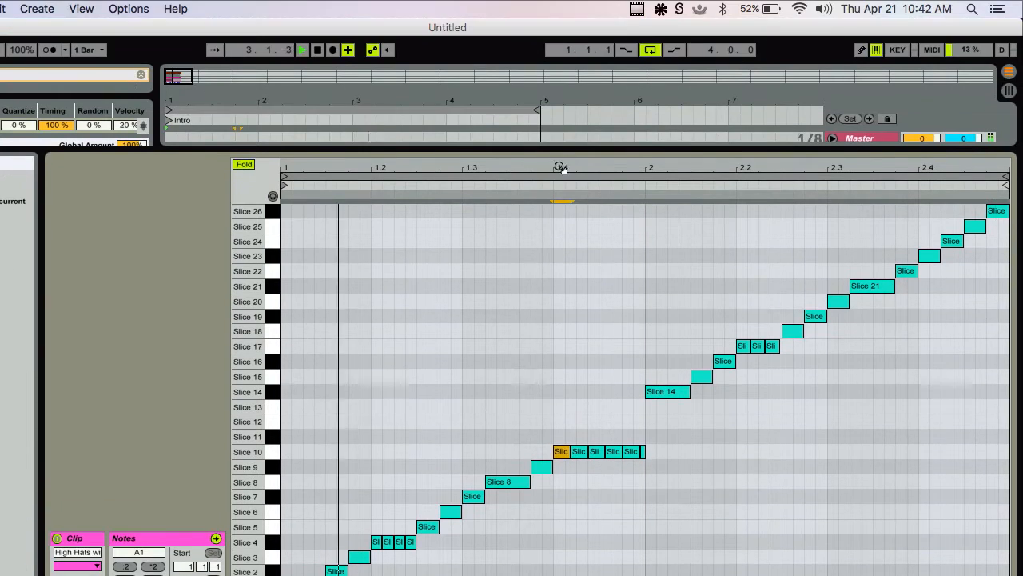
left_click_drag(551, 23, 549, 46)
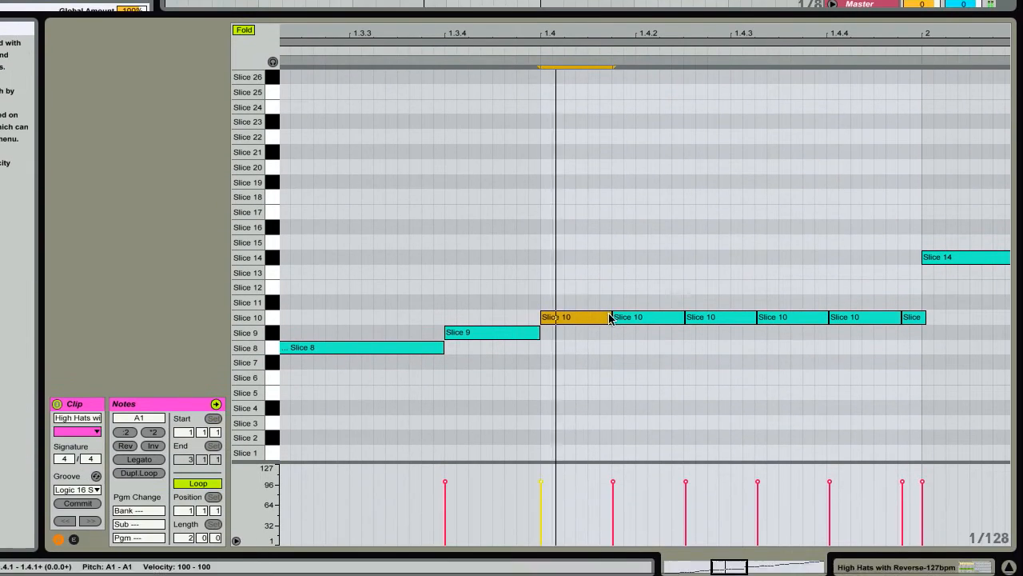
left_click_drag(609, 381, 602, 382)
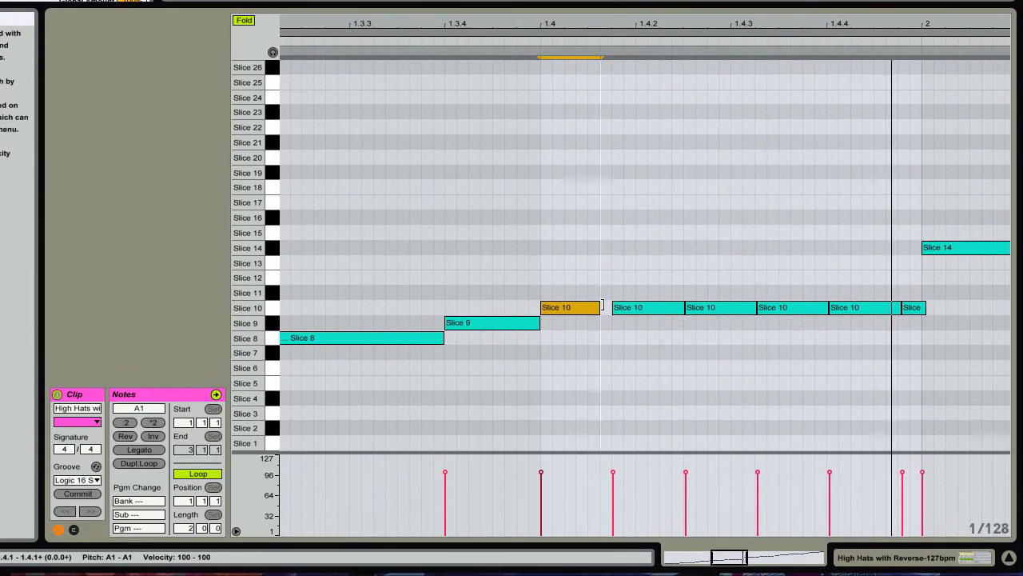
mouse_move(597, 307)
left_mouse_down()
mouse_move(577, 308)
mouse_move(586, 309)
left_mouse_up()
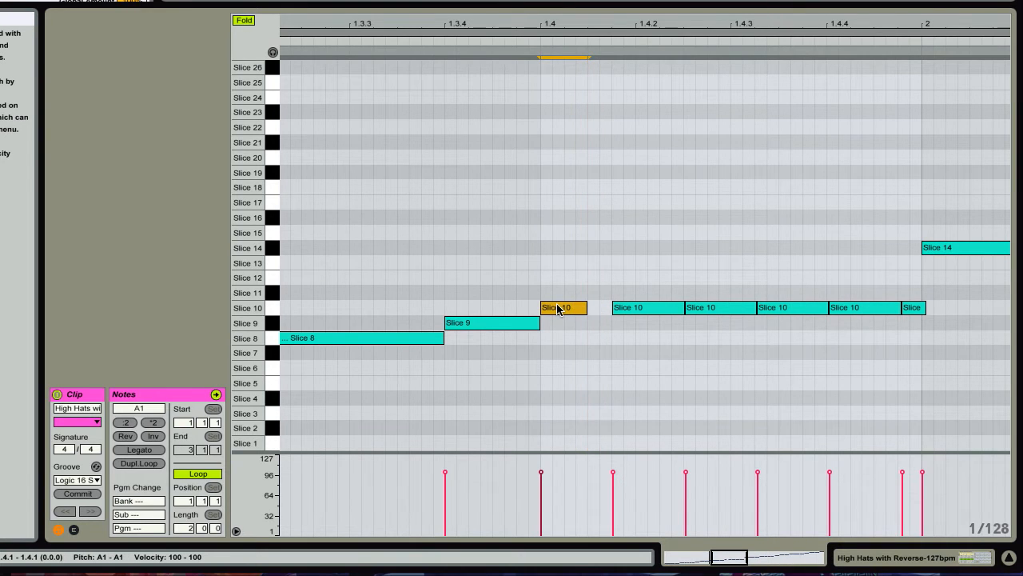
key("ctrl+d")
key("ctrl+d")
key("ctrl+d")
key("ctrl+d")
key("ctrl+d")
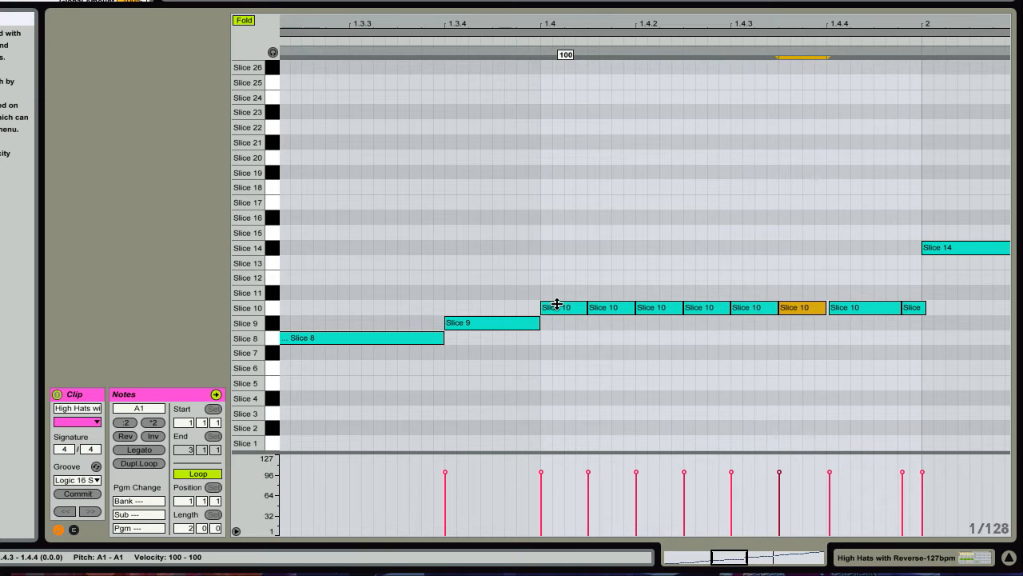
- Select the eight Slice 10 notes and draw a rising velocity ramp across them from 16 to 105
left_click_drag(560, 281, 829, 314)
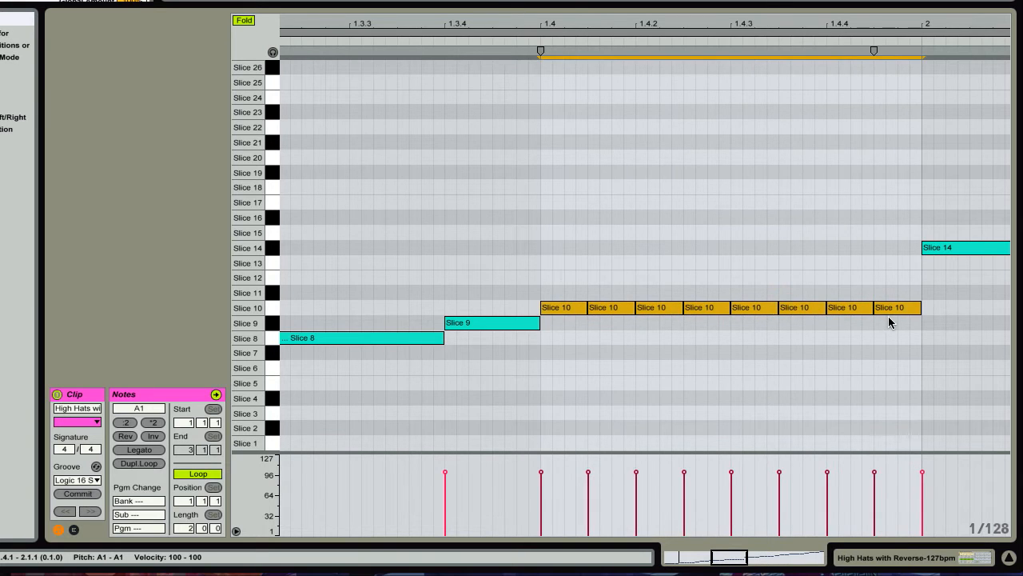
left_click_drag(887, 472, 516, 518)
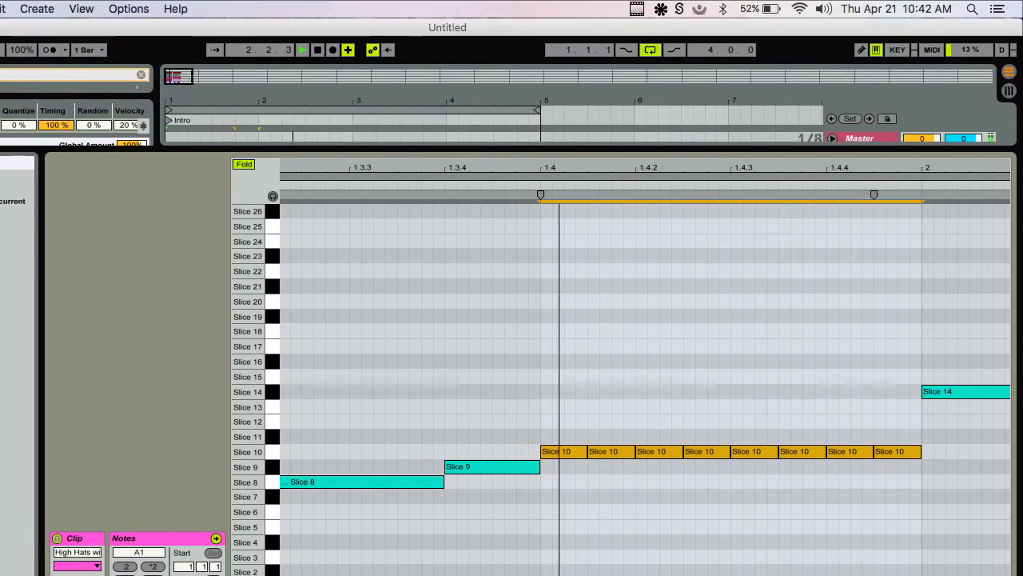
left_click_drag(564, 87, 564, 12)
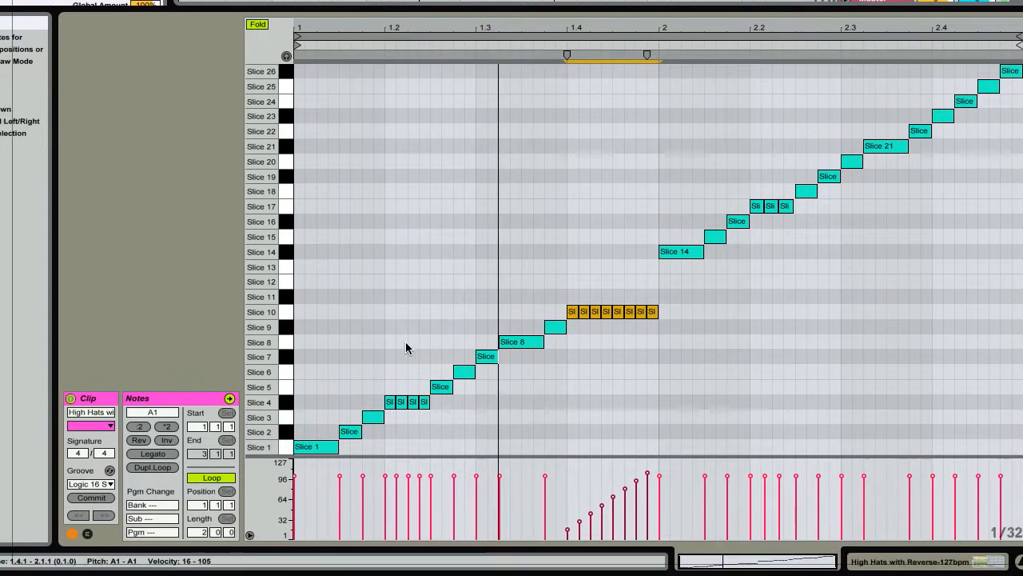
left_click(385, 511)
left_click_drag(485, 385, 514, 411)
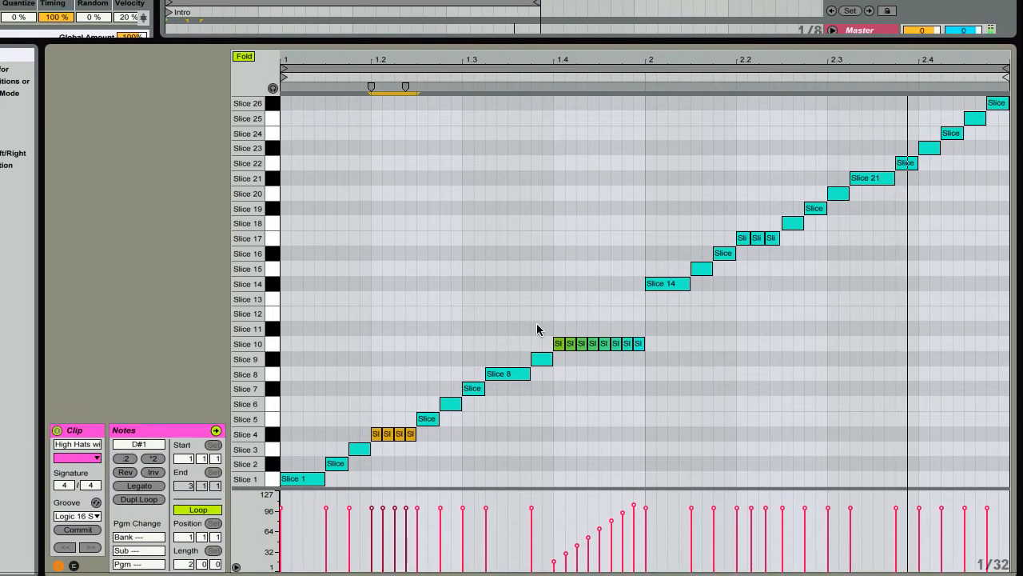
left_click(541, 398)
- Transpose the eight-note Slice 10 roll up four semitones to the Slice 14 row
left_click_drag(557, 286, 646, 313)
key("Up")
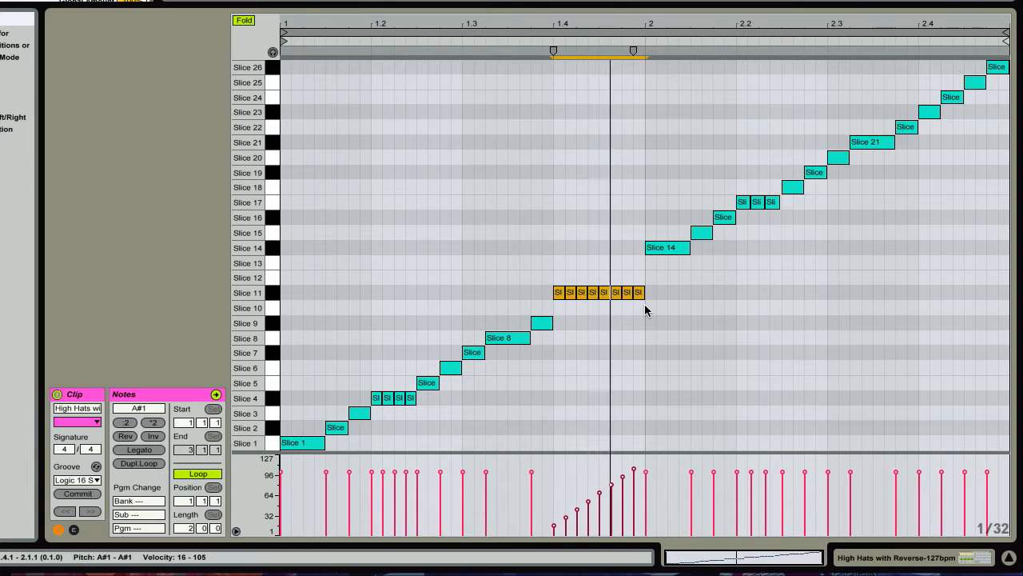
key("Up")
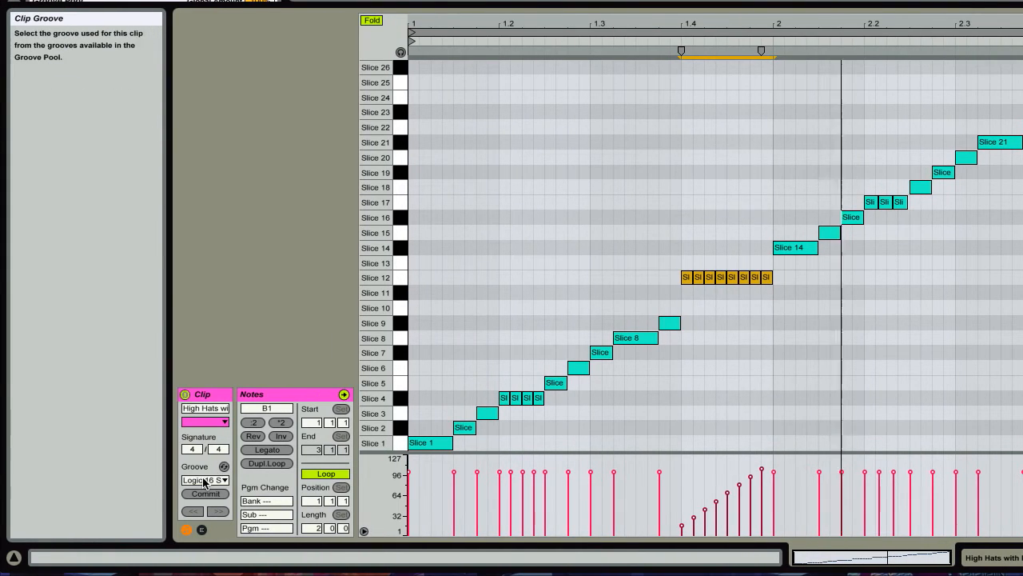
key("Up")
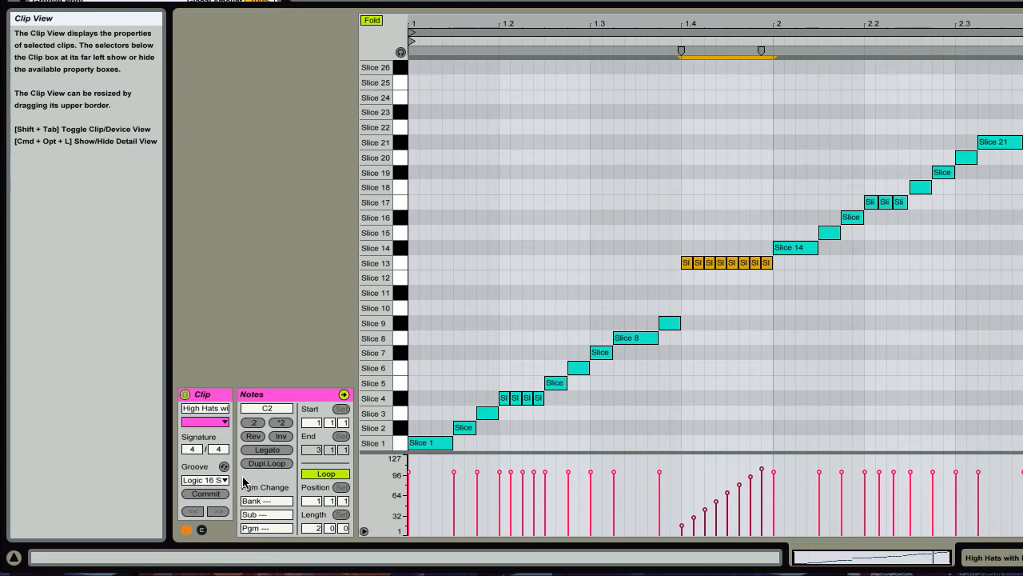
key("Up")
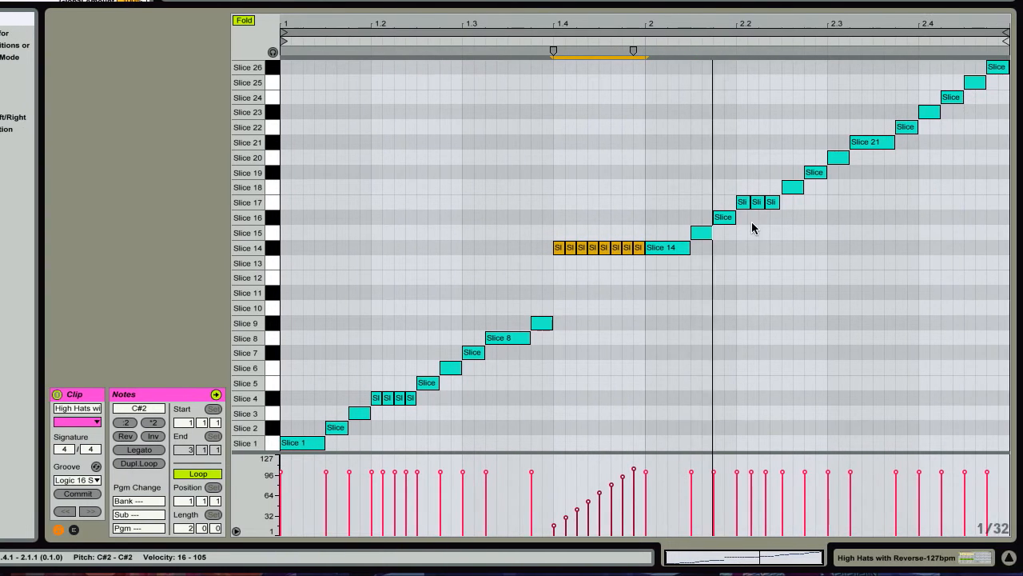
- Raise the selected eight-note roll to Slice 15, and turn the Slice 23 note into three consecutive 1/32 notes
key("Up")
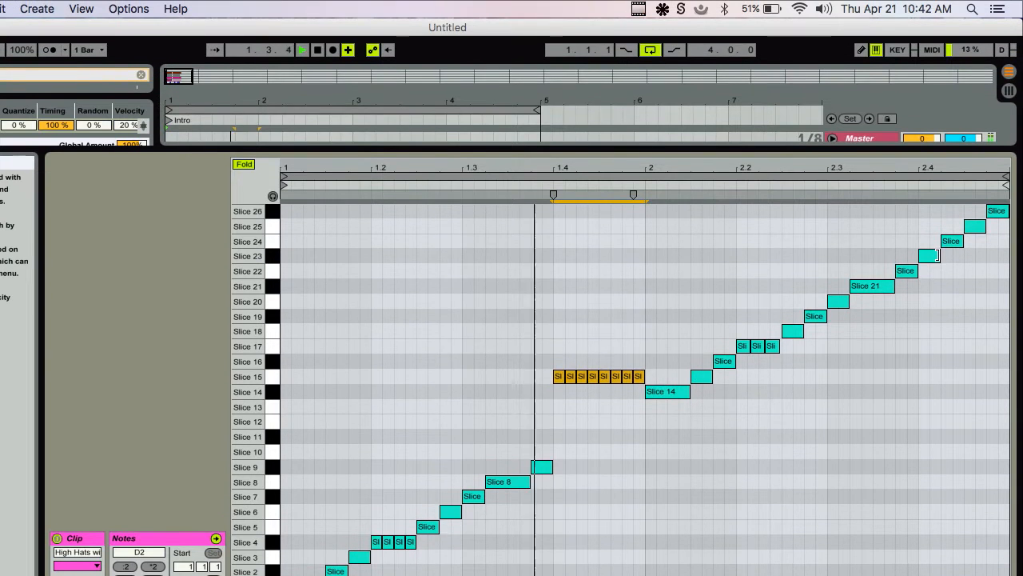
left_click_drag(938, 255, 932, 257)
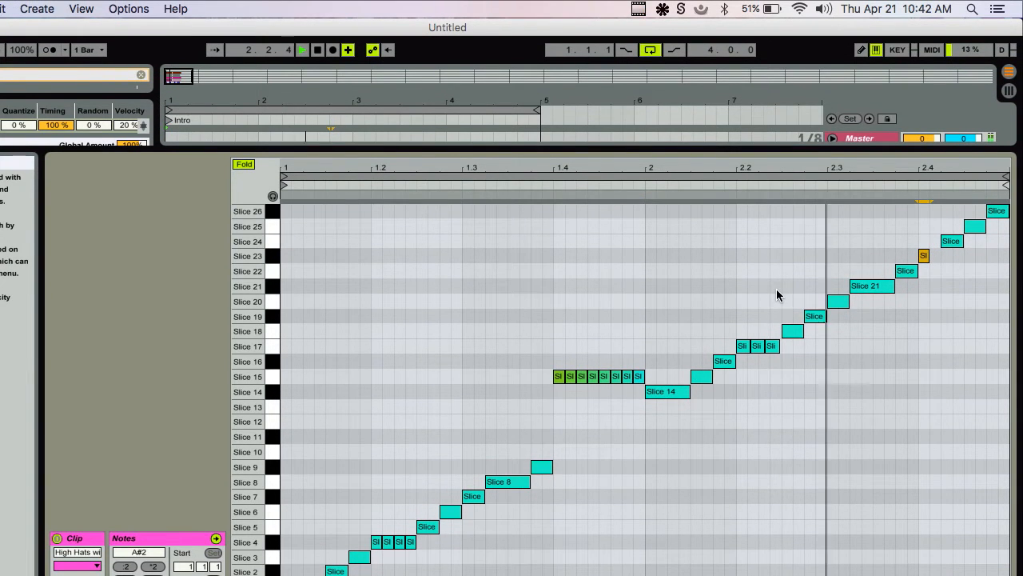
key("super+d")
key("super+d")
- Delete the notes on Slices 24 to 26 and extend the 1/32 Slice 23 repeats to the end of the clip
left_click_drag(940, 235, 1006, 208)
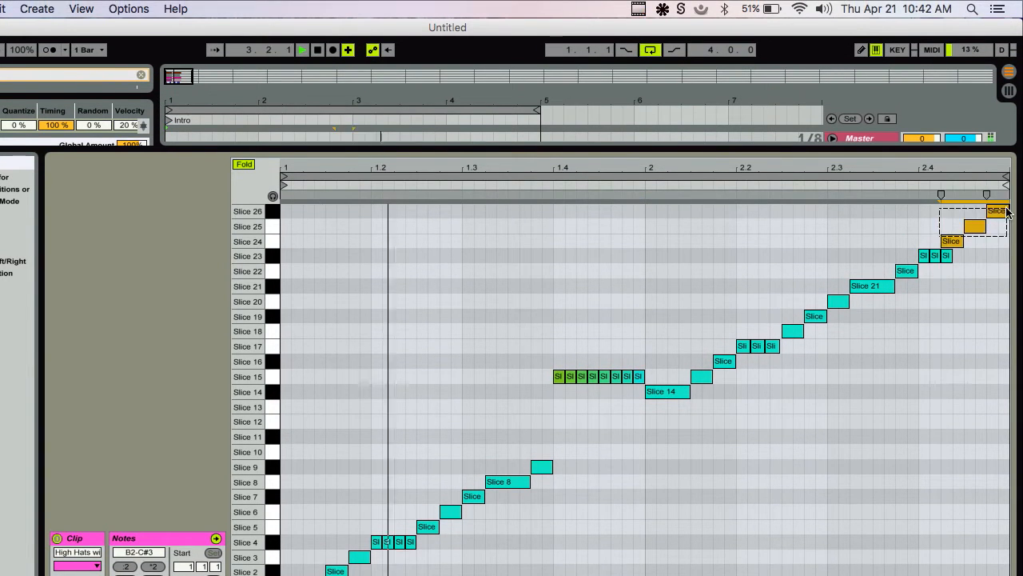
key("Delete")
left_click(946, 251)
key("super+d")
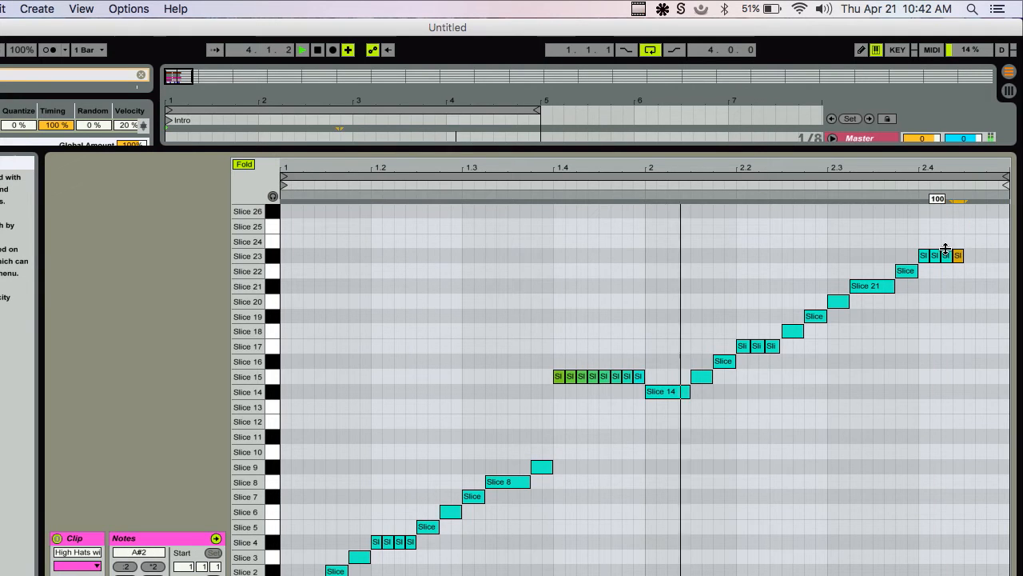
key("super+d")
key("super+d")
key("super+d")
key("super+d")
- Remove every second note from the Slice 23 roll and draw a rising velocity ramp across the four remaining notes
key("Delete")
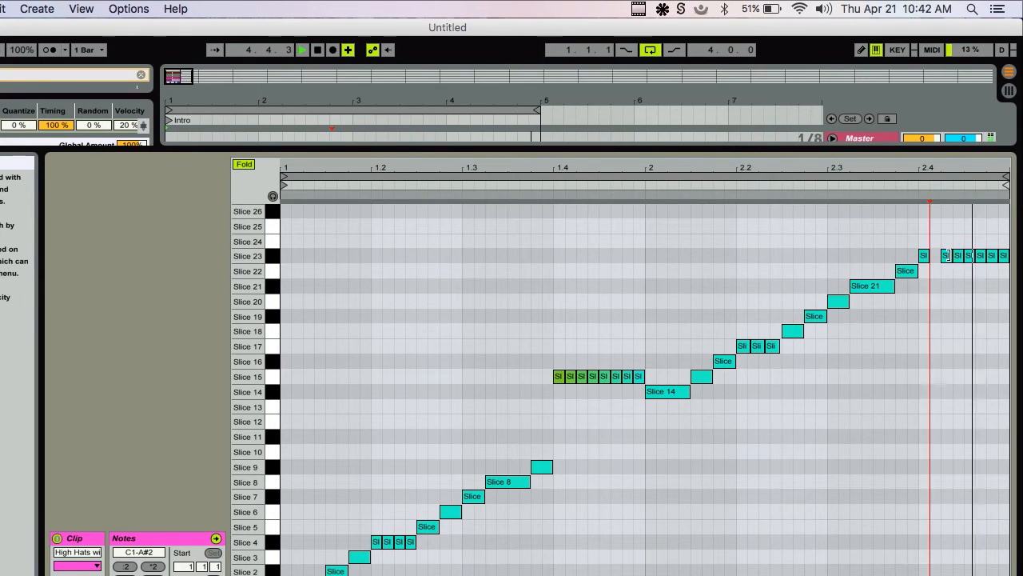
left_click(959, 258)
key("Delete")
left_click(981, 259)
key("Delete")
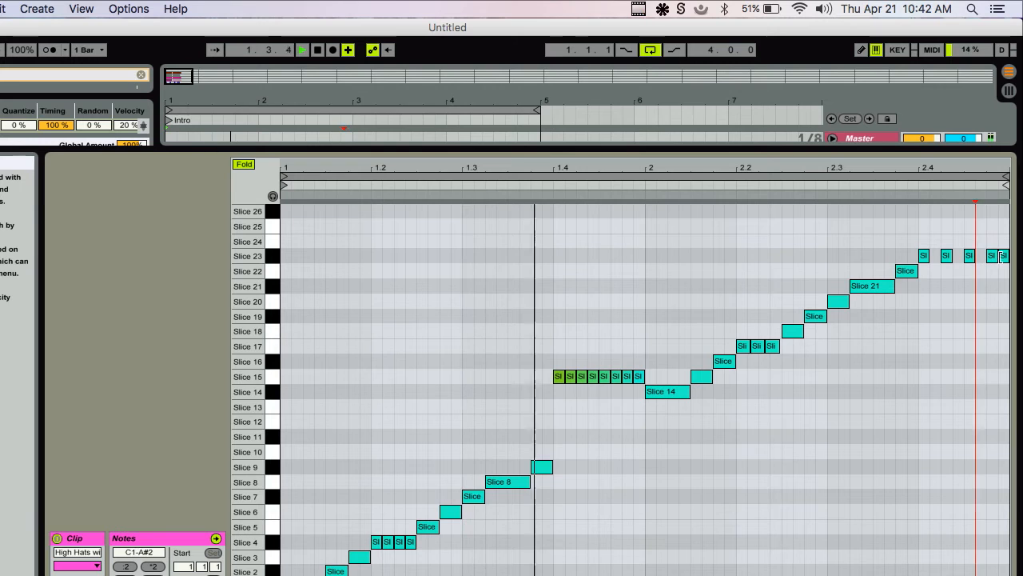
left_click(1004, 259)
key("Delete")
left_click_drag(1004, 236, 924, 269)
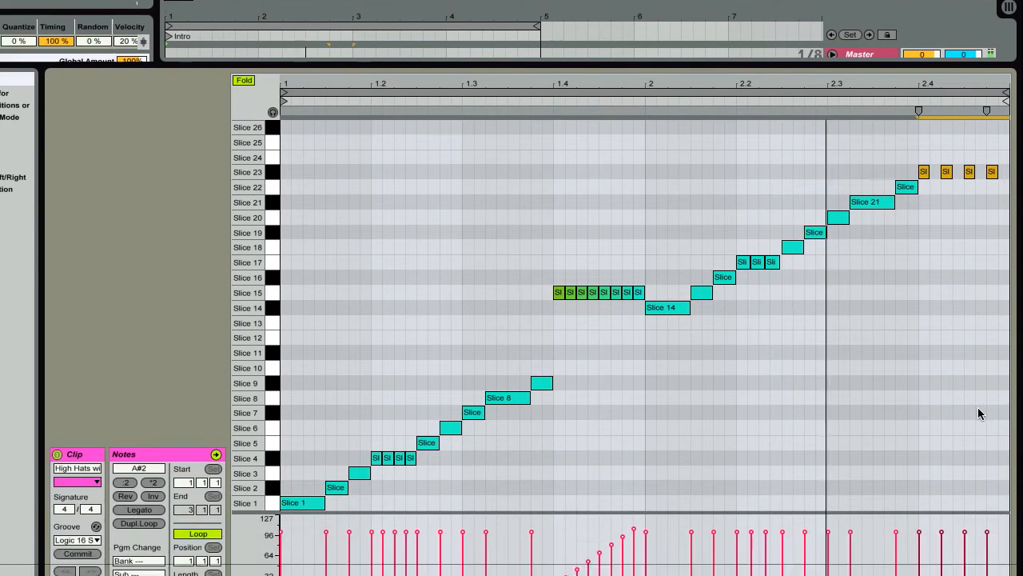
mouse_move(997, 467)
left_mouse_down()
mouse_move(927, 506)
mouse_move(913, 526)
left_mouse_up()
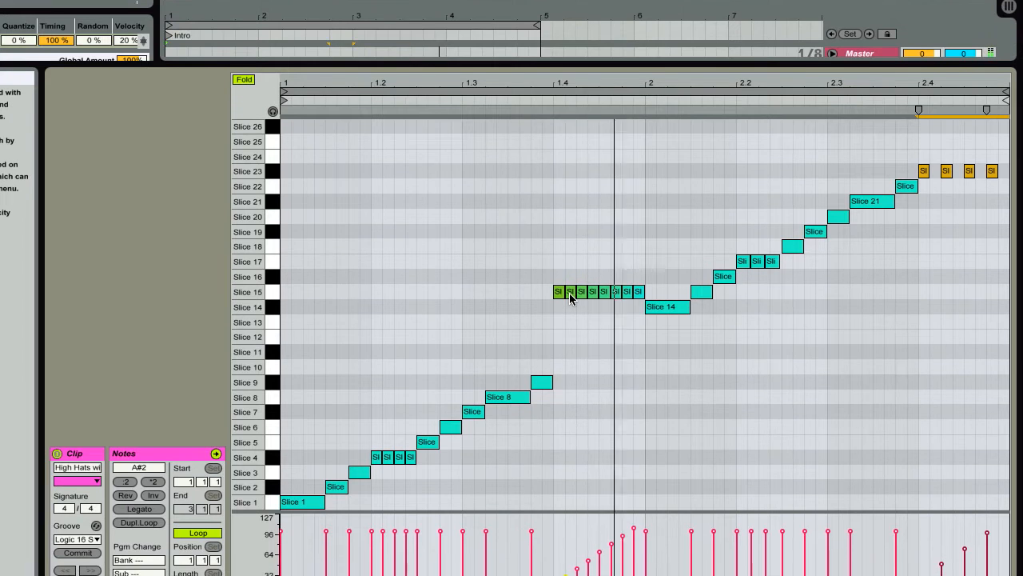
- Remove every second note from the Slice 15 roll, keeping four evenly spaced 1/32 notes
left_click(570, 294)
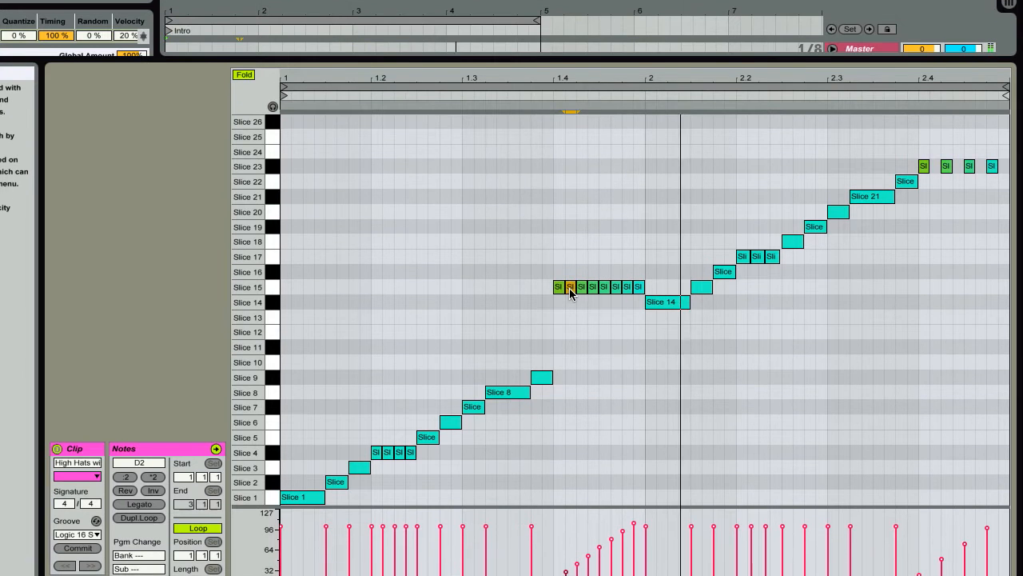
key("Delete")
left_click(594, 293)
key("Delete")
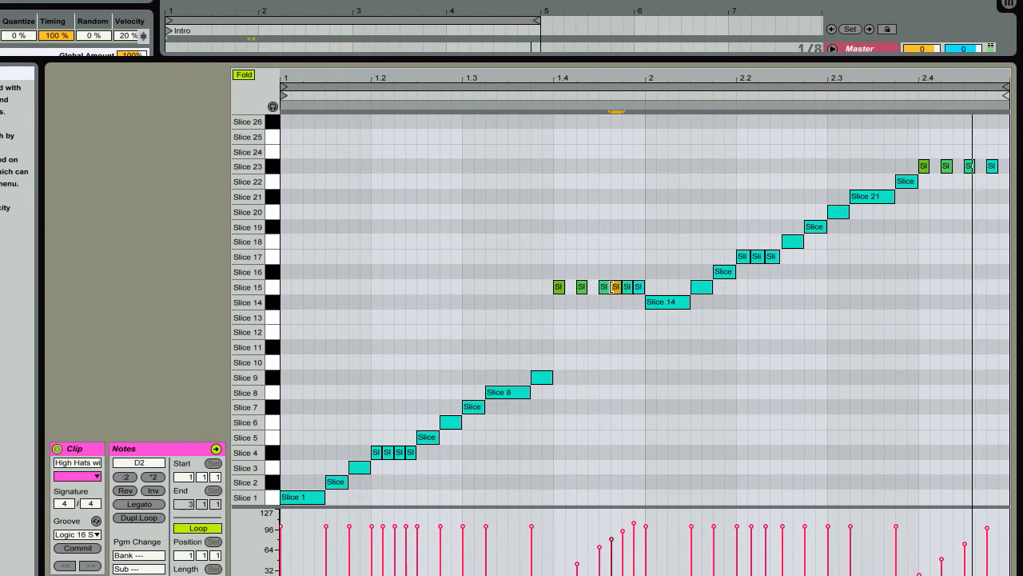
left_click(617, 288)
key("Delete")
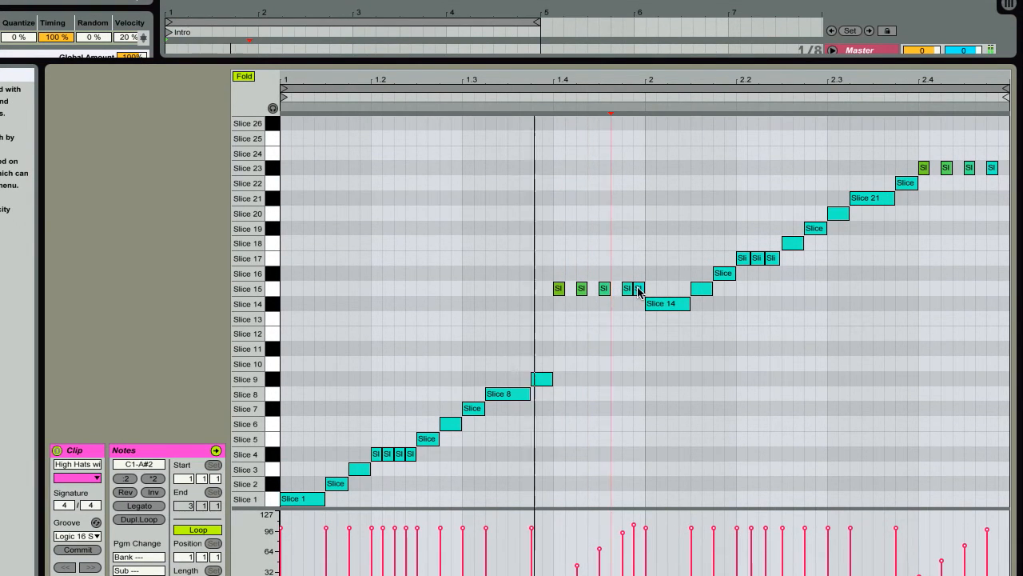
left_click(639, 289)
key("Delete")
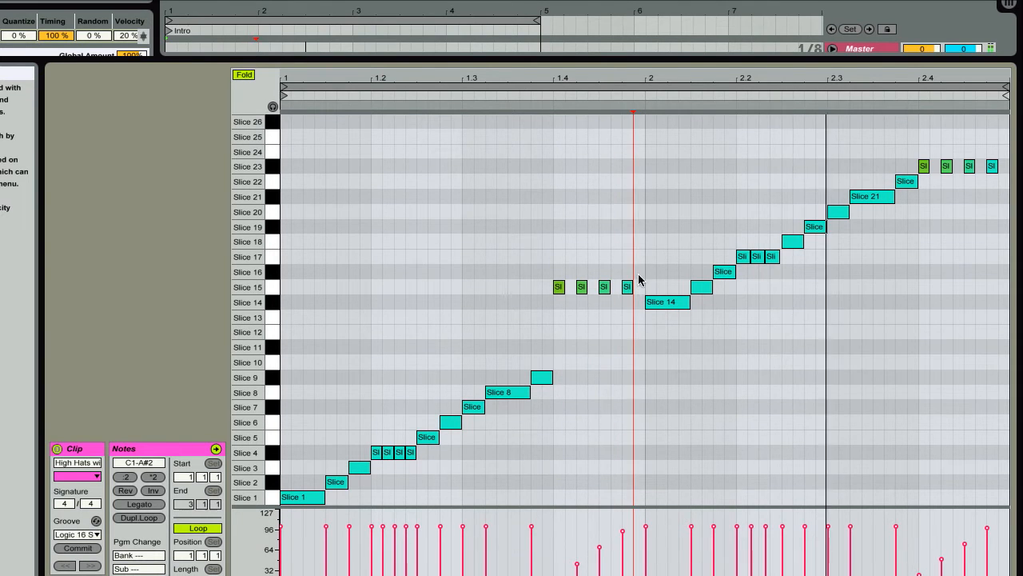
- Draw rising velocity ramps across the four Slice 15 notes, from about 29 to 81, and across the four Slice 4 notes
left_click_drag(637, 305, 539, 270)
left_click_drag(630, 472, 538, 537)
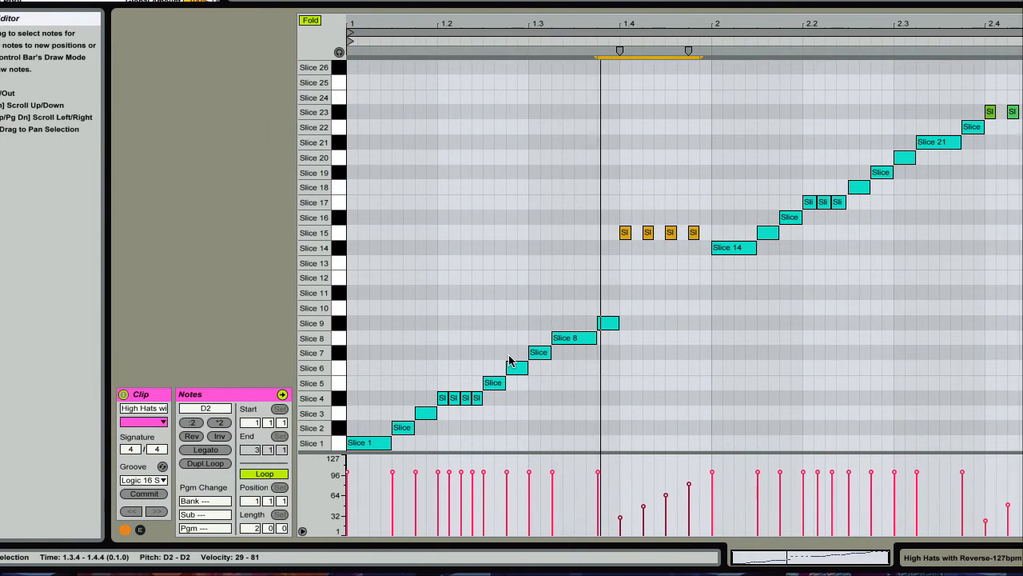
left_click_drag(373, 373, 416, 400)
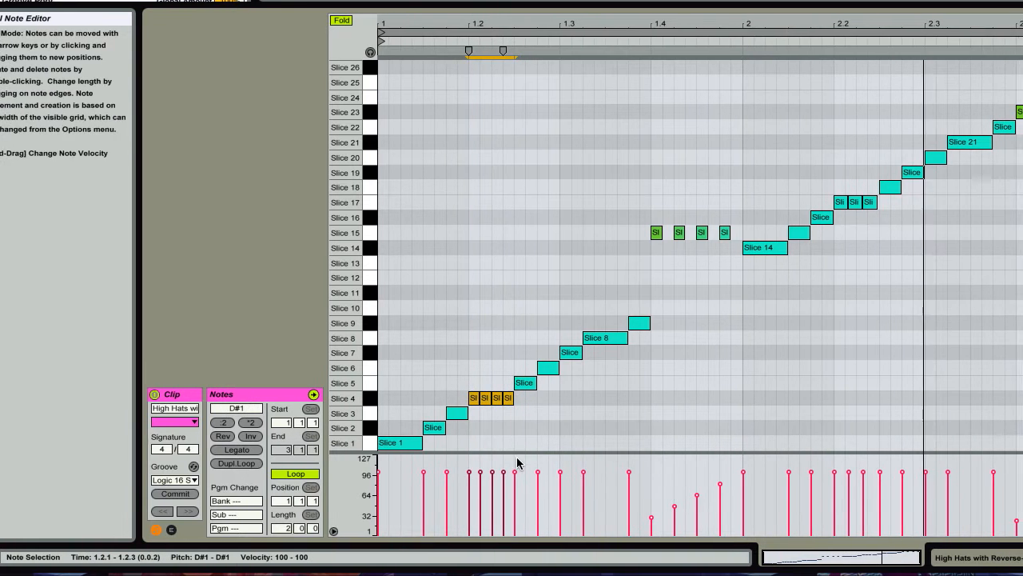
left_click_drag(519, 471, 481, 533)
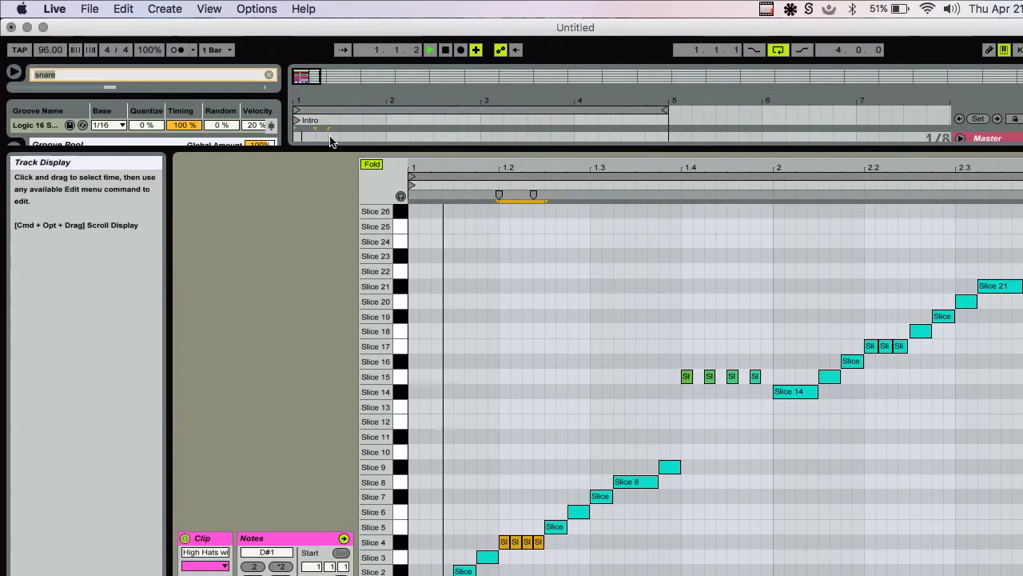
- Enlarge the arrangement area by shrinking the note editor, and collapse all the tracks
left_click_drag(319, 155, 316, 354)
left_click(413, 170)
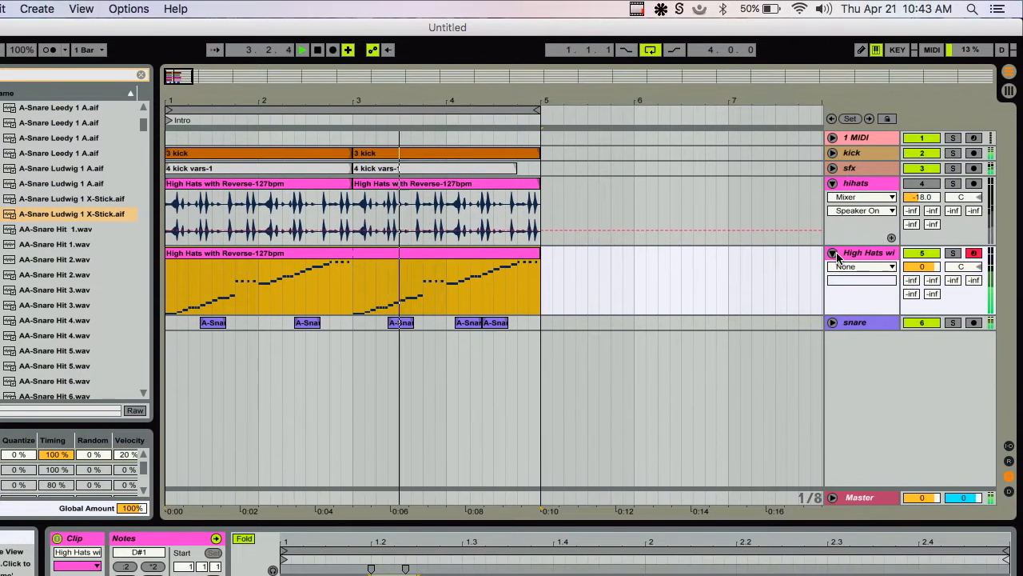
left_click(833, 252, "alt")
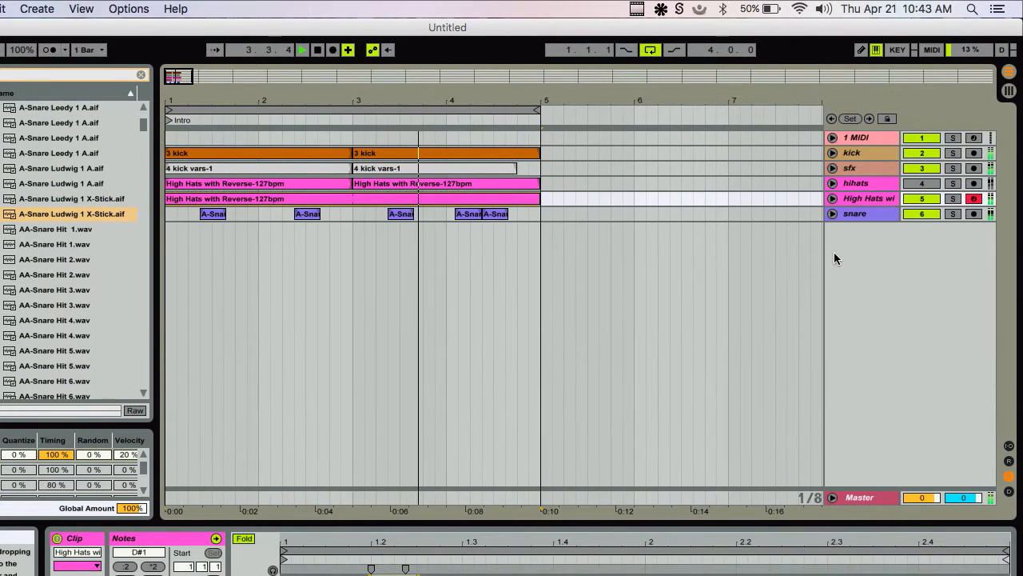
- Compare the original hihats track with the sliced High Hats track by swapping their mutes, returning to the sliced version
left_click(920, 199)
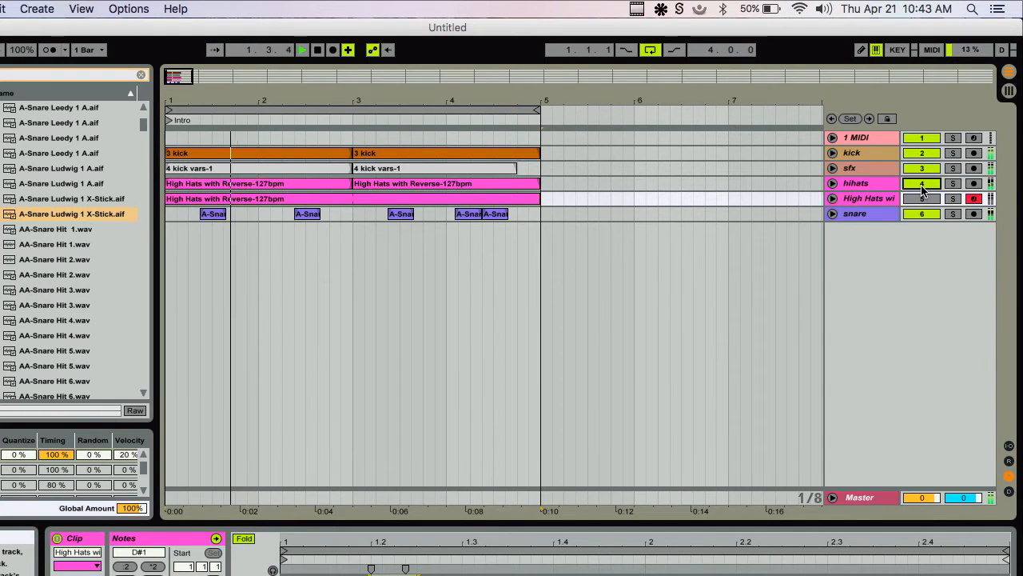
left_click(922, 183)
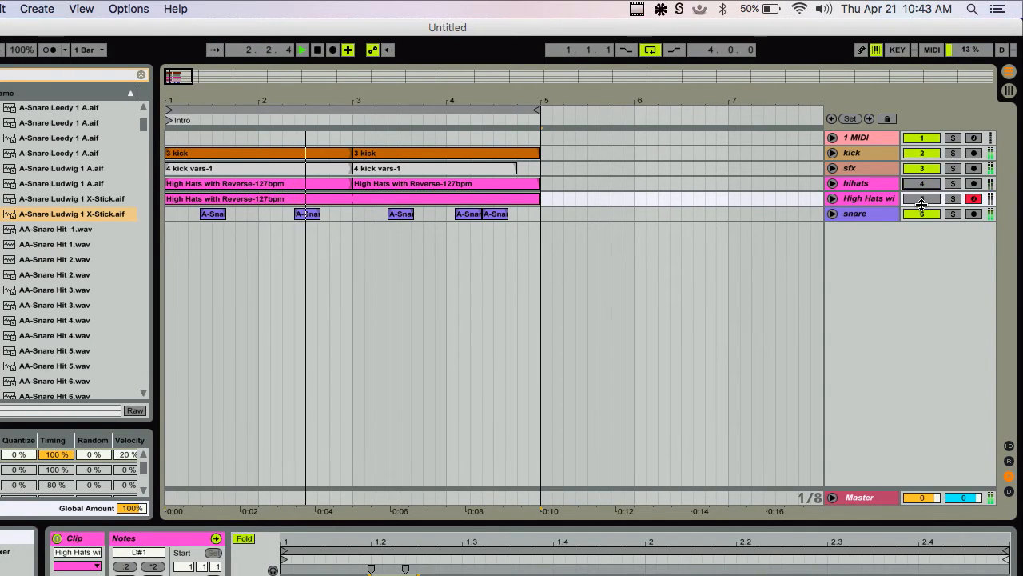
left_click(918, 199)
left_click(870, 200)
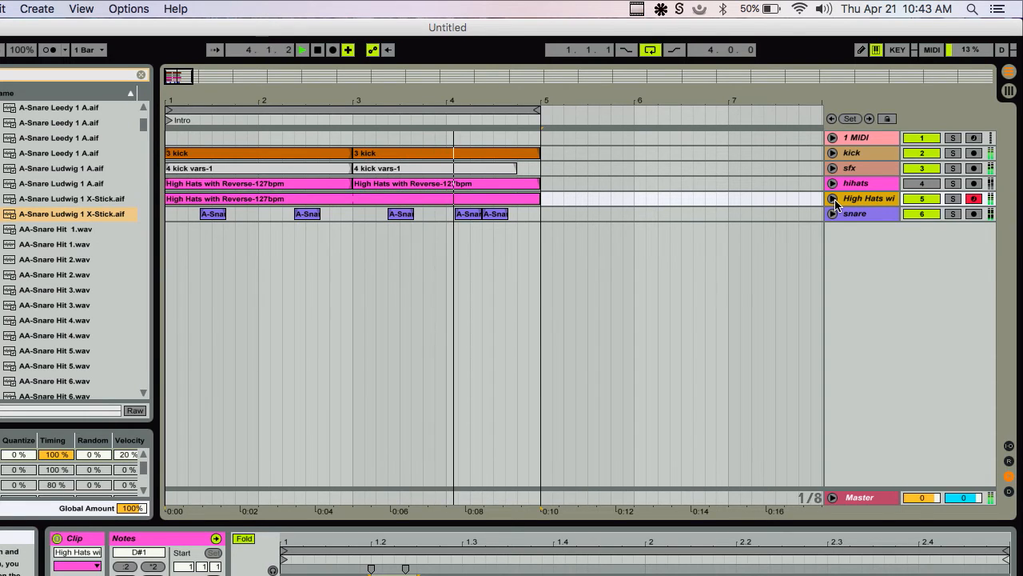
- Delete the original hihats audio track
left_click(853, 189)
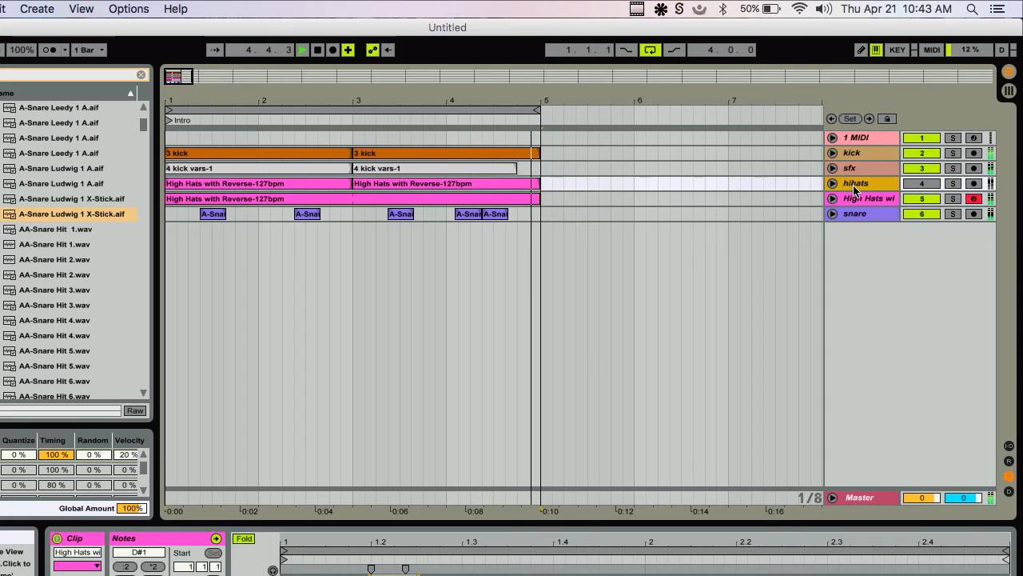
key("Delete")
left_click(865, 196)
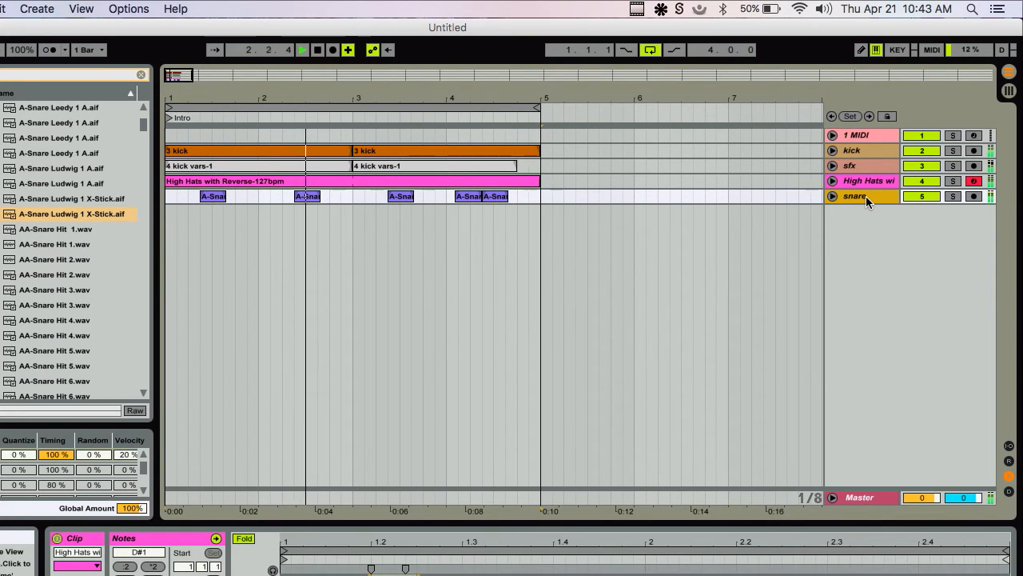
- Delete the empty 1 MIDI track above the kick track
left_click(847, 136)
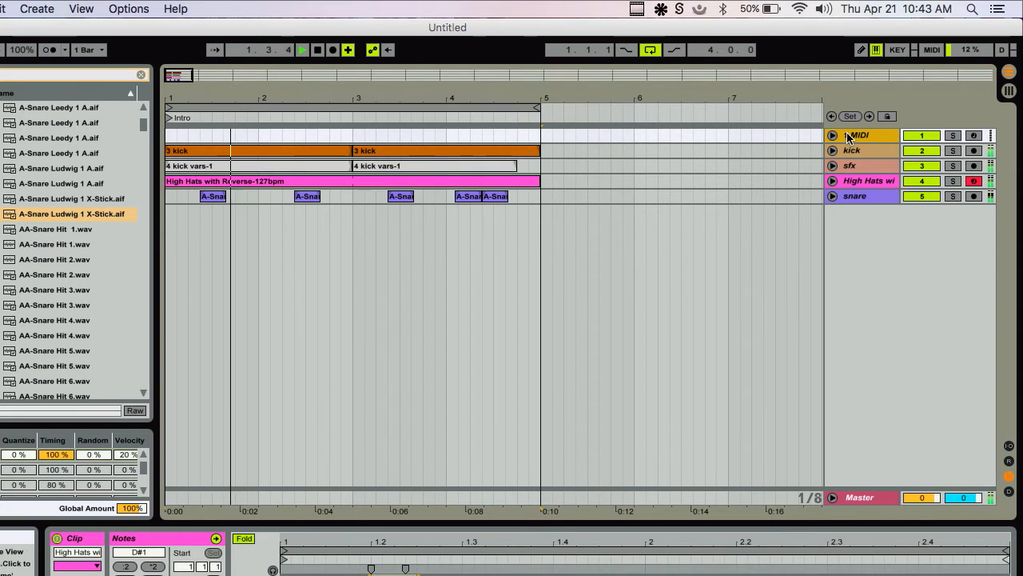
key("shift+Tab")
key("shift+Tab")
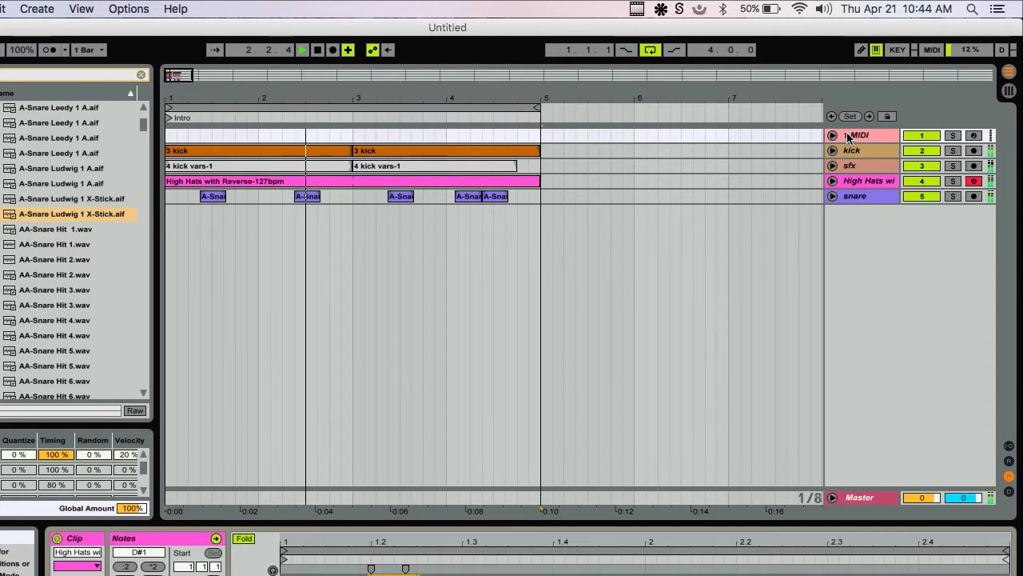
key("Delete")
left_click(865, 134)
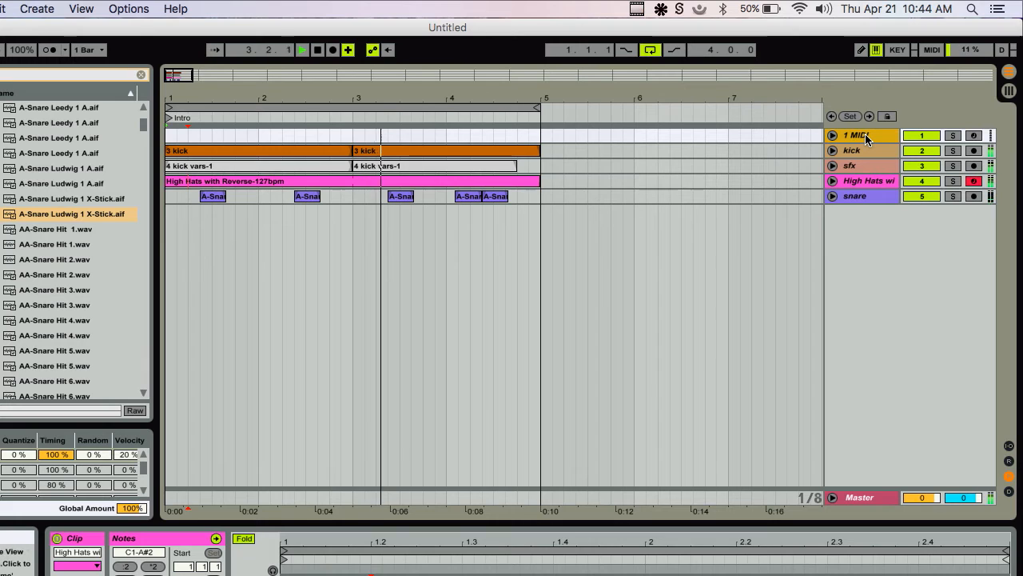
key("Delete")
- Insert a new MIDI track below the snare track and collapse it
left_click(853, 178)
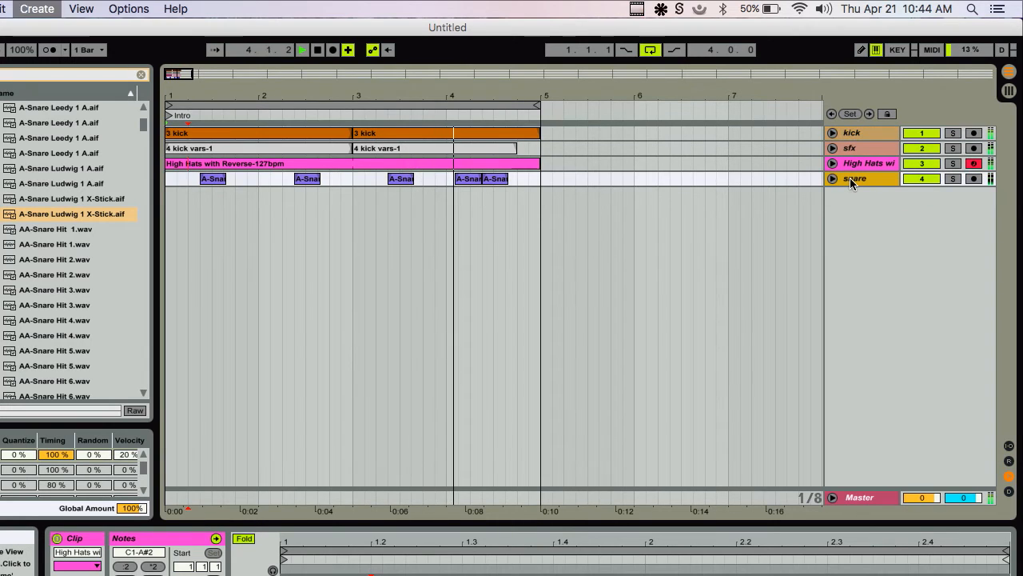
key("super+shift+t")
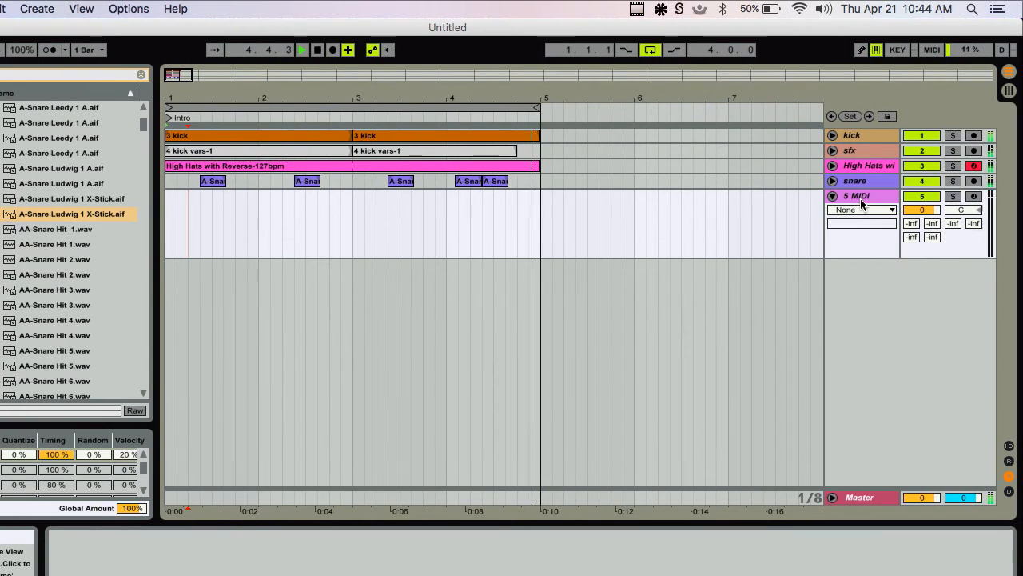
left_click(832, 196)
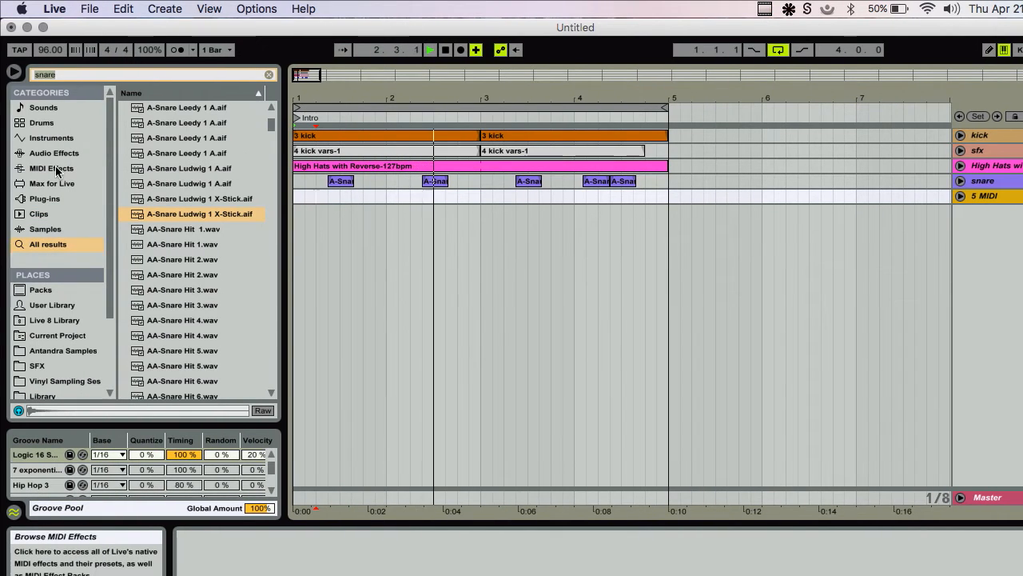
- Clear the snare search in the browser and load an empty Drum Rack instrument onto the new MIDI track
left_click(52, 137)
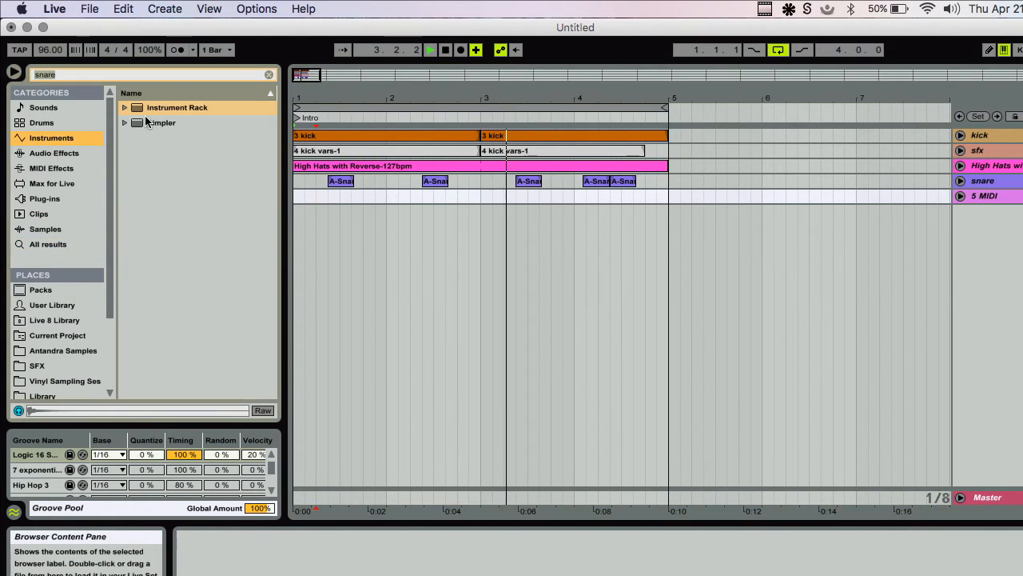
left_click(125, 107)
left_click(125, 107)
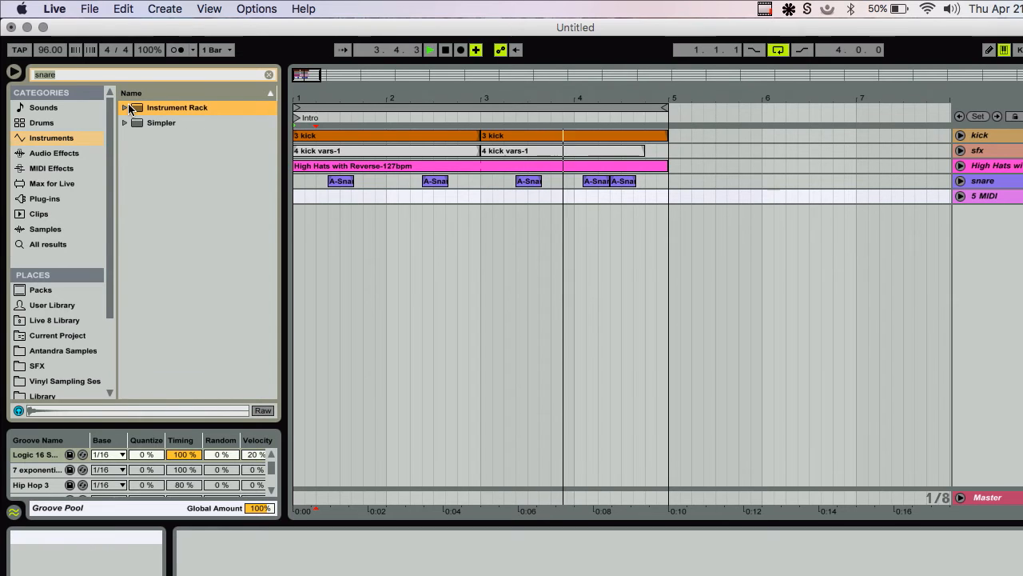
left_click(269, 75)
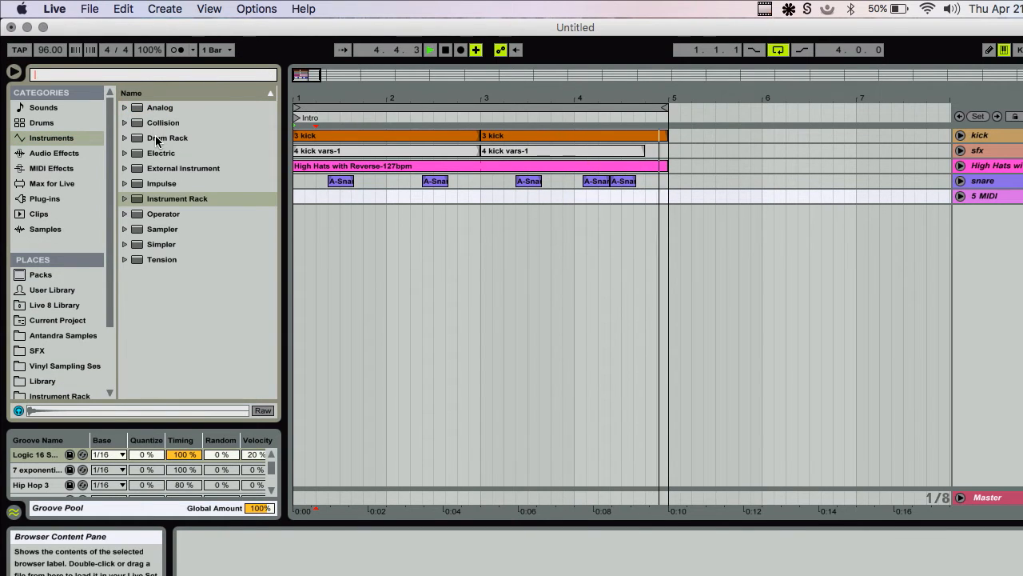
left_click_drag(158, 141, 363, 193)
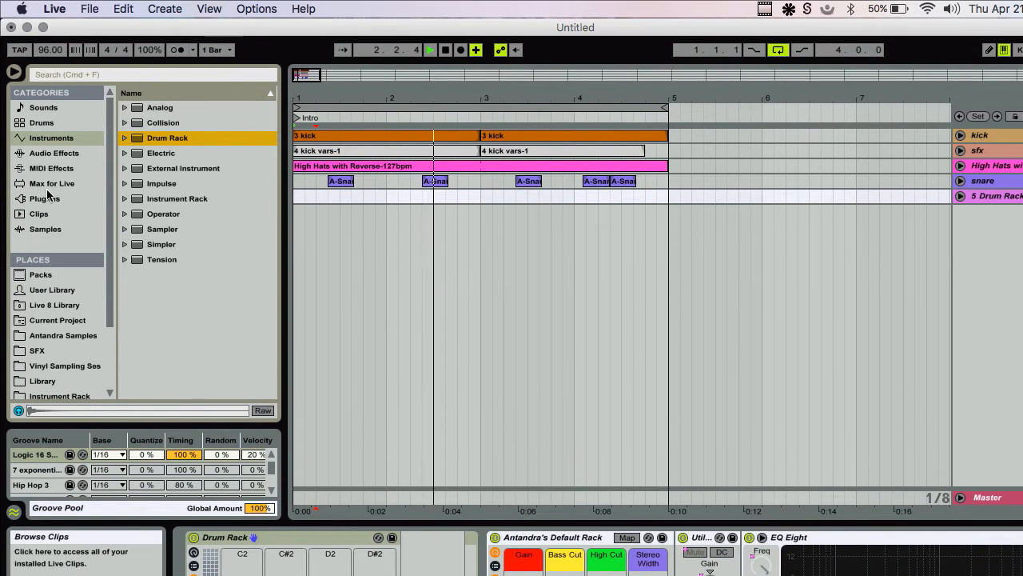
- Search the whole browser library for "conga" and show all results
left_click(46, 185)
left_click(52, 153)
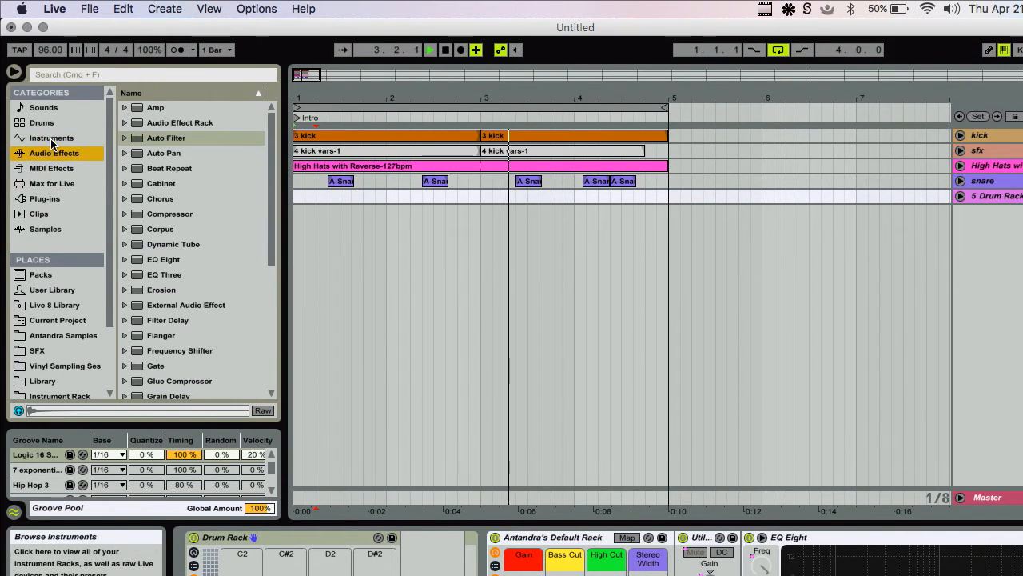
left_click(50, 138)
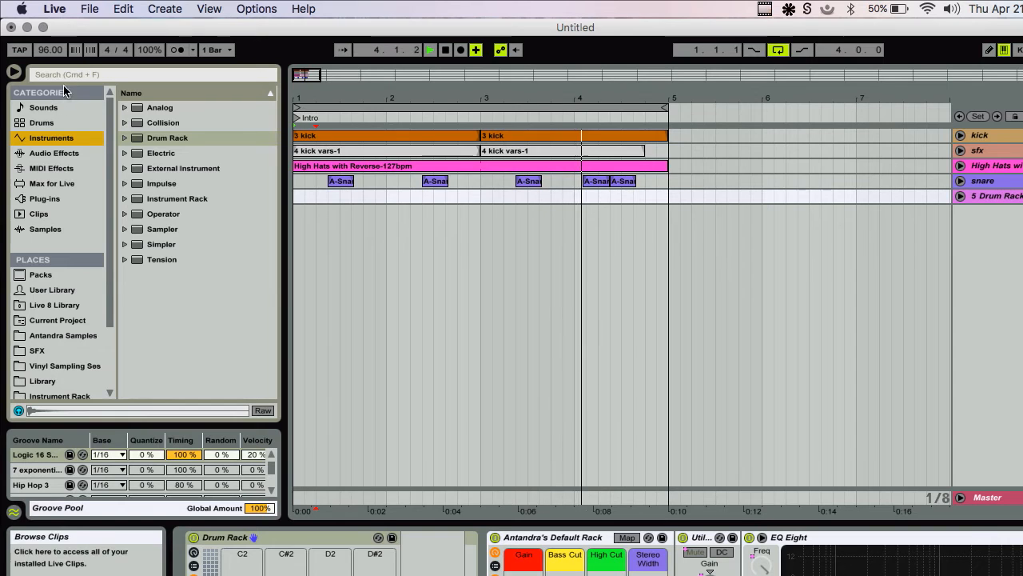
left_click(60, 76)
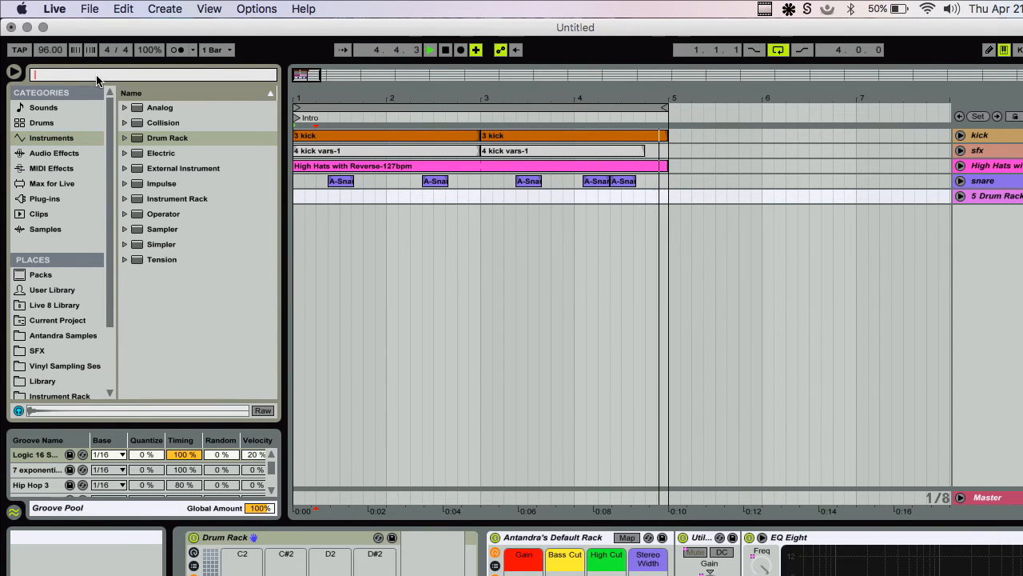
type("conga")
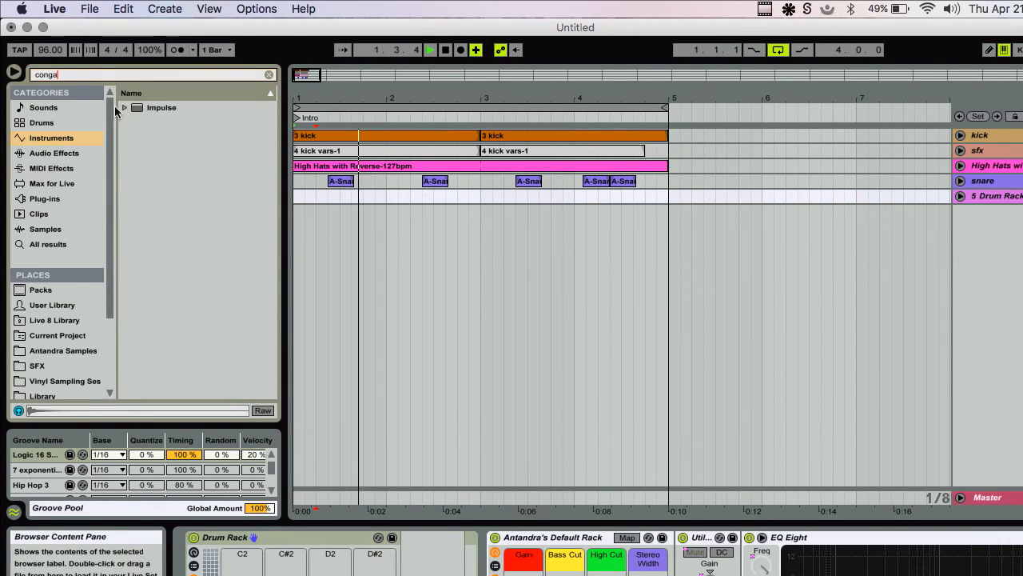
left_click(48, 244)
- Select the run of A-Conga one-shot samples down to the last A-Conga Low Slap 2.aif and load them onto the Drum Rack's pads
left_click(178, 169)
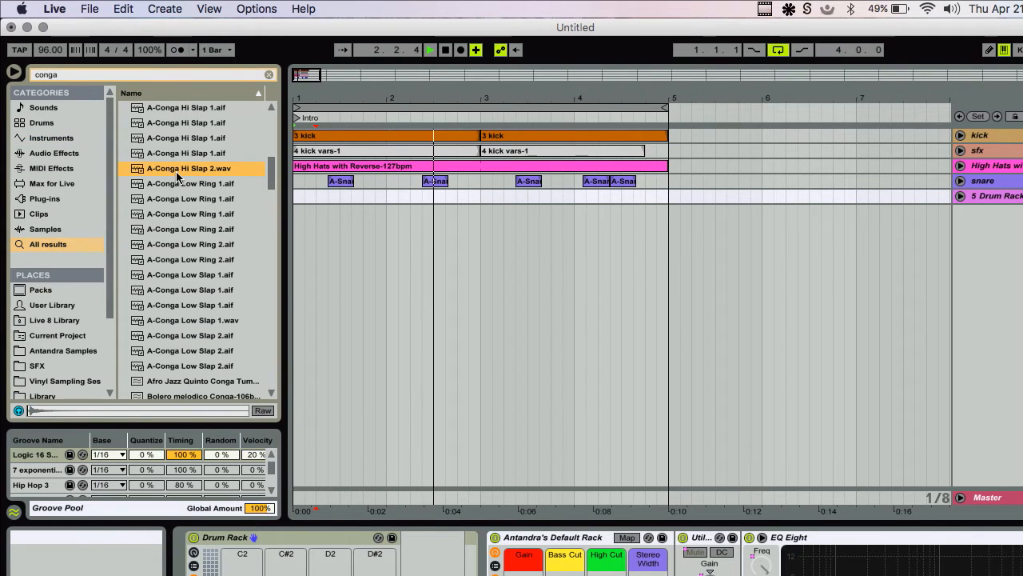
scroll(192, 244, "down", 3)
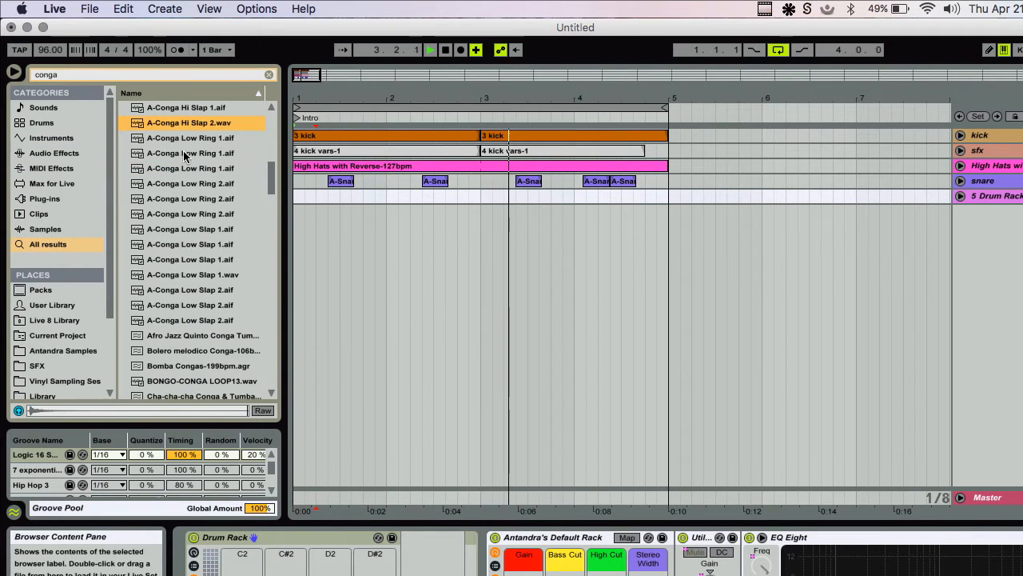
scroll(185, 156, "up", 8)
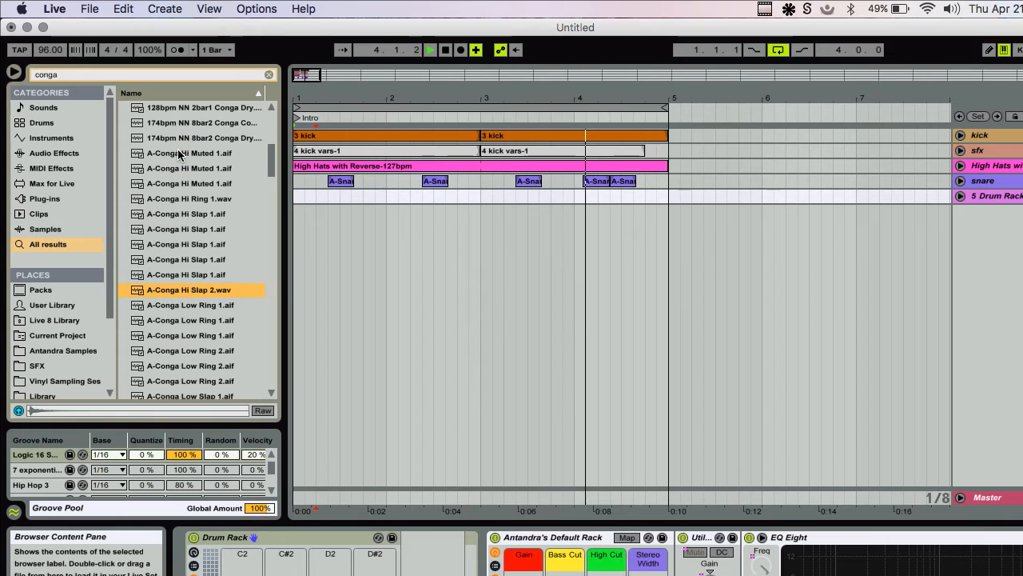
scroll(182, 155, "down", 6)
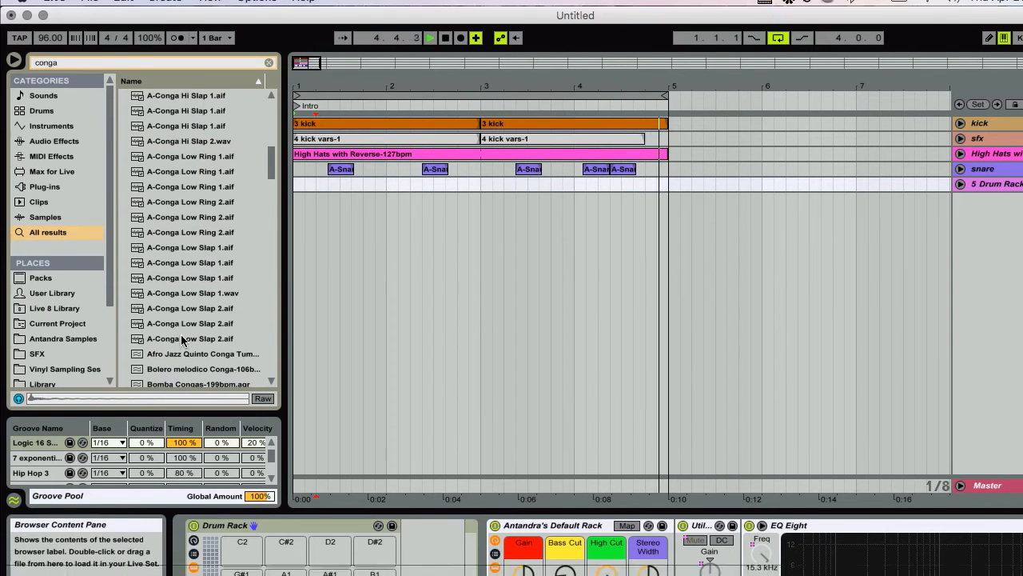
left_click(184, 350, "shift")
left_click_drag(183, 331, 236, 558)
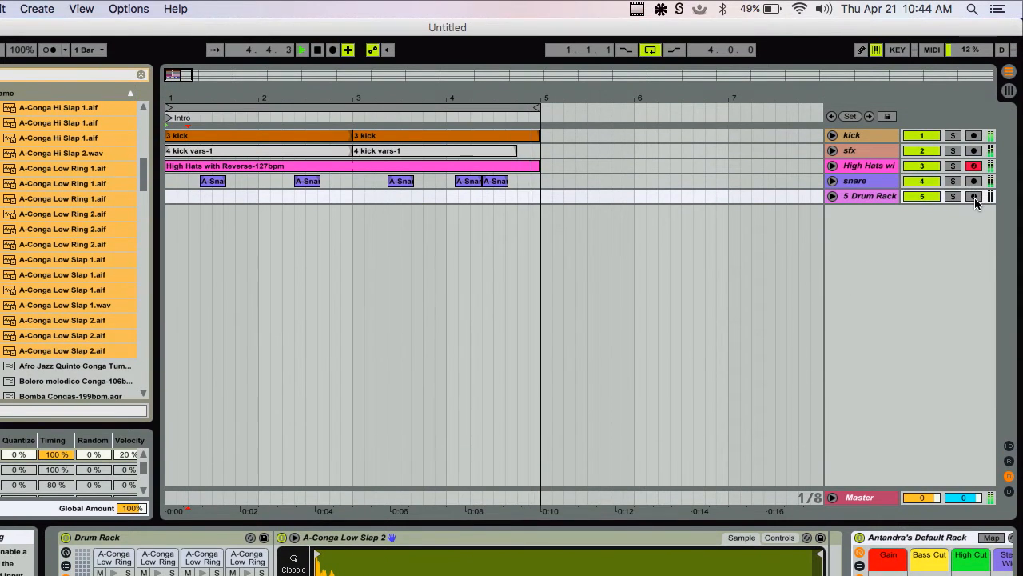
- Arm the Drum Rack track for recording and try out the conga pads with the computer MIDI keyboard
left_click(975, 198)
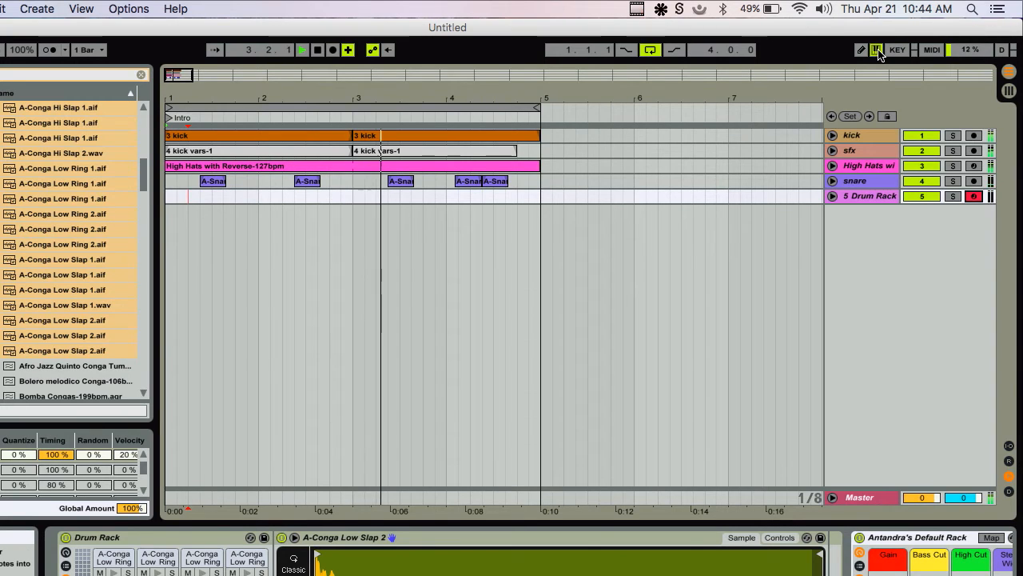
left_click(877, 50)
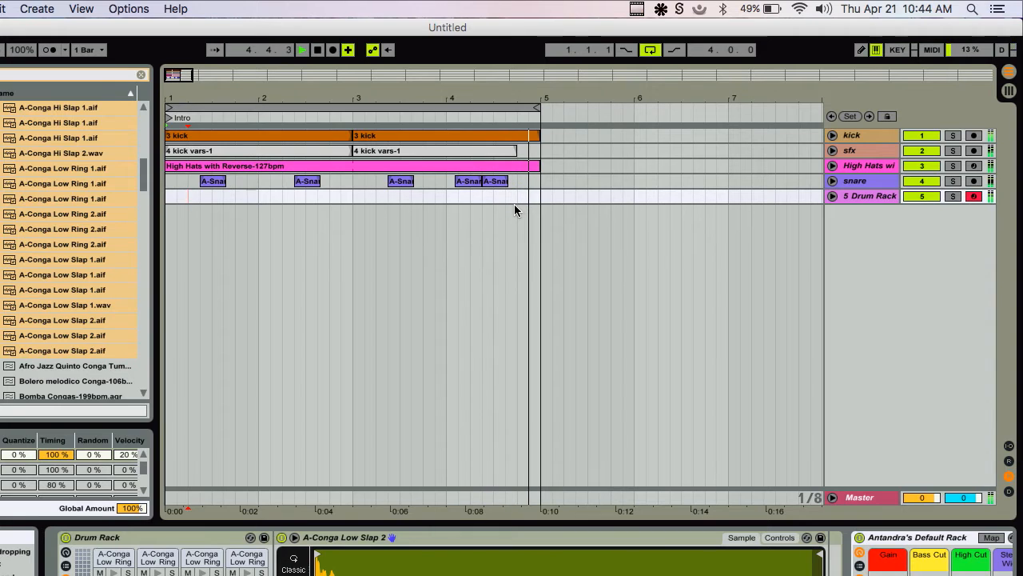
key("a")
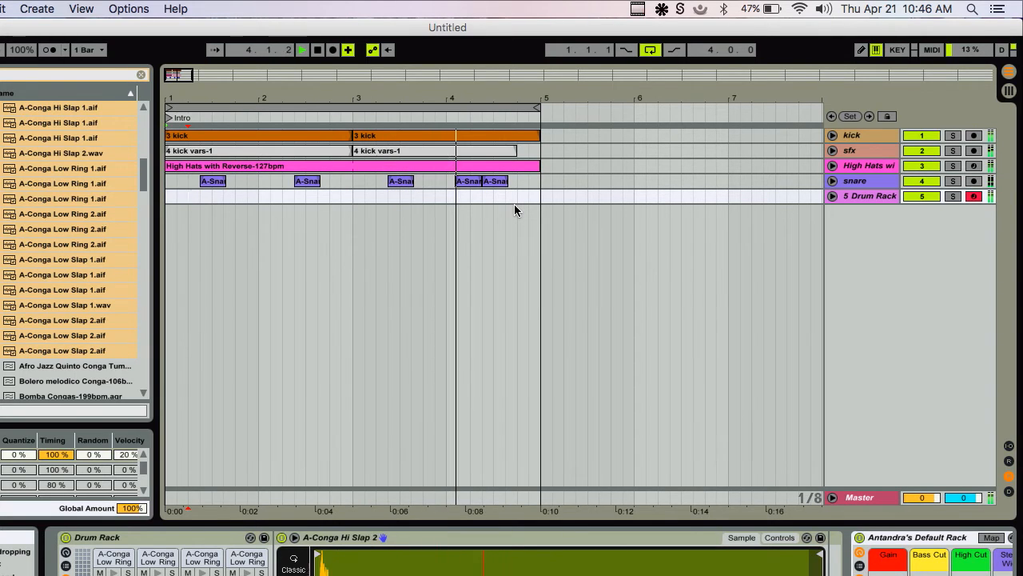
- Switch to Session View and record a two-bar conga clip in the Drum Rack track's first slot
key("Tab")
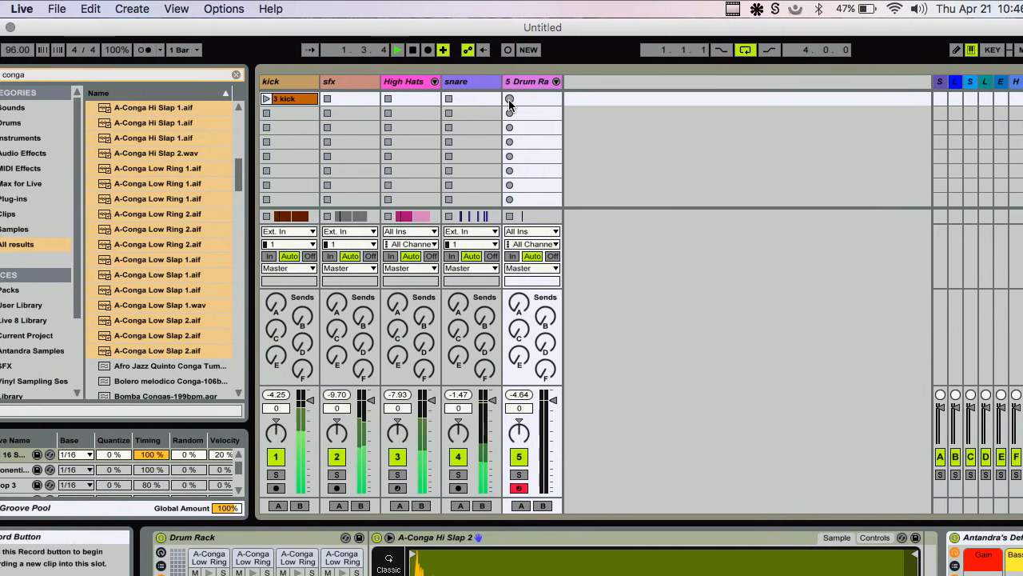
left_click(435, 100)
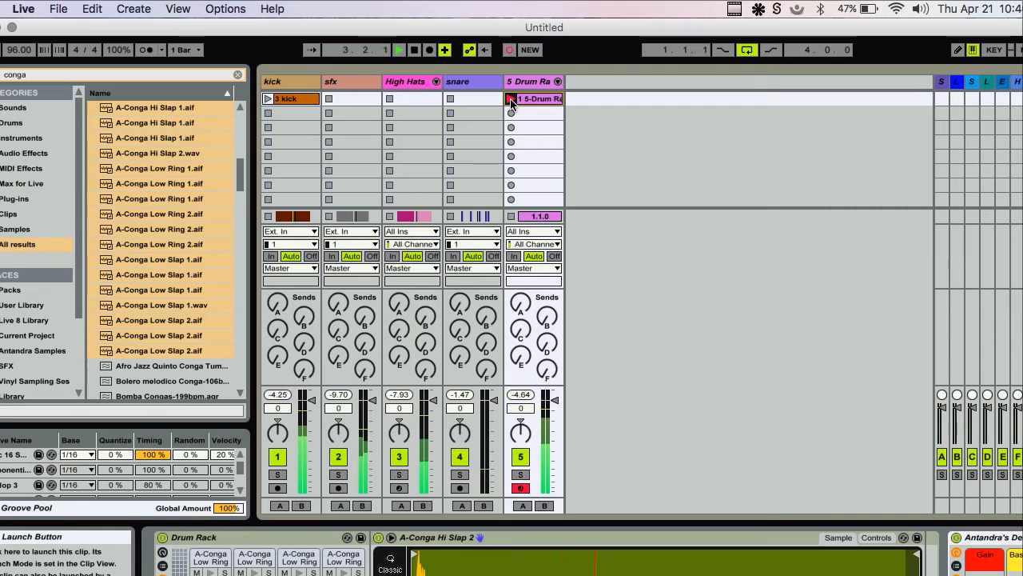
left_click(511, 99)
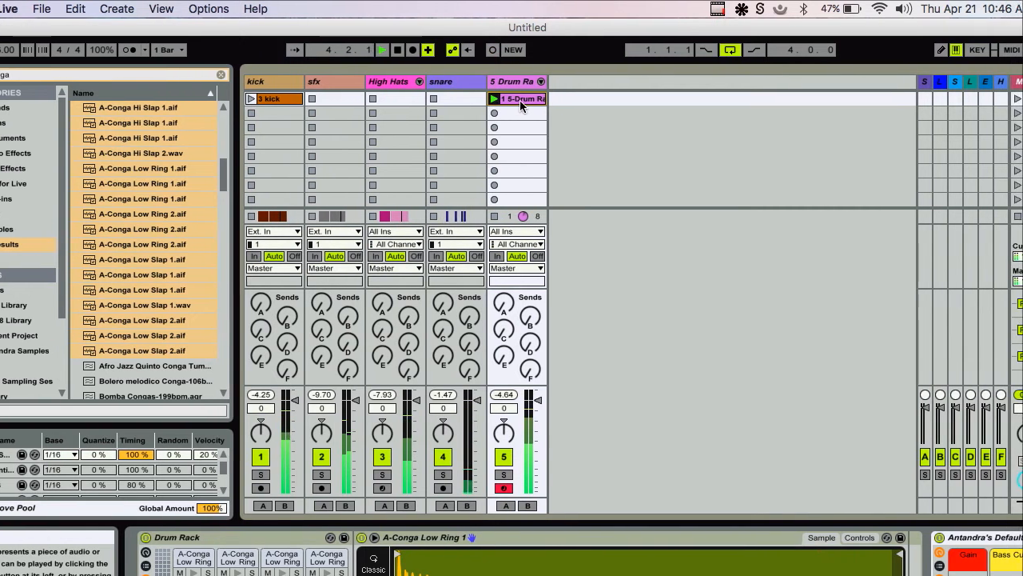
- Open the recorded conga clip in an enlarged note editor and quantize all its notes
left_click(520, 100)
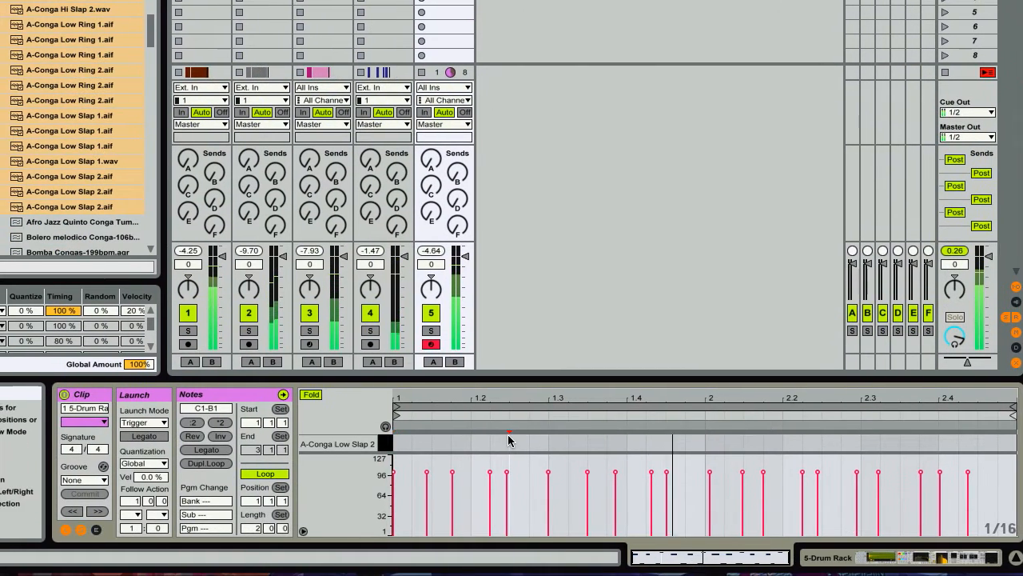
left_click_drag(513, 378, 513, 191)
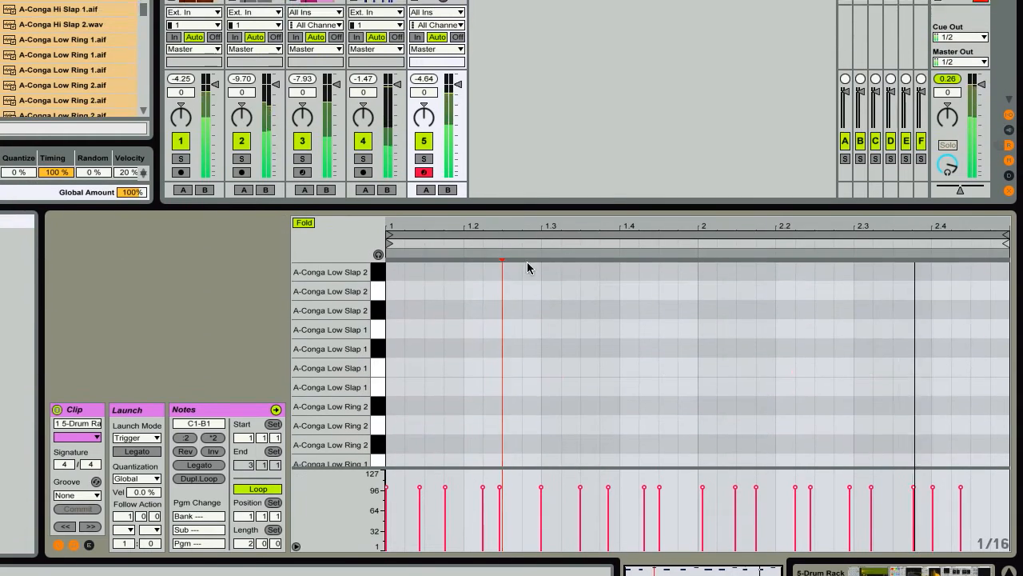
left_click(544, 348)
key("ctrl+a")
key("ctrl+u")
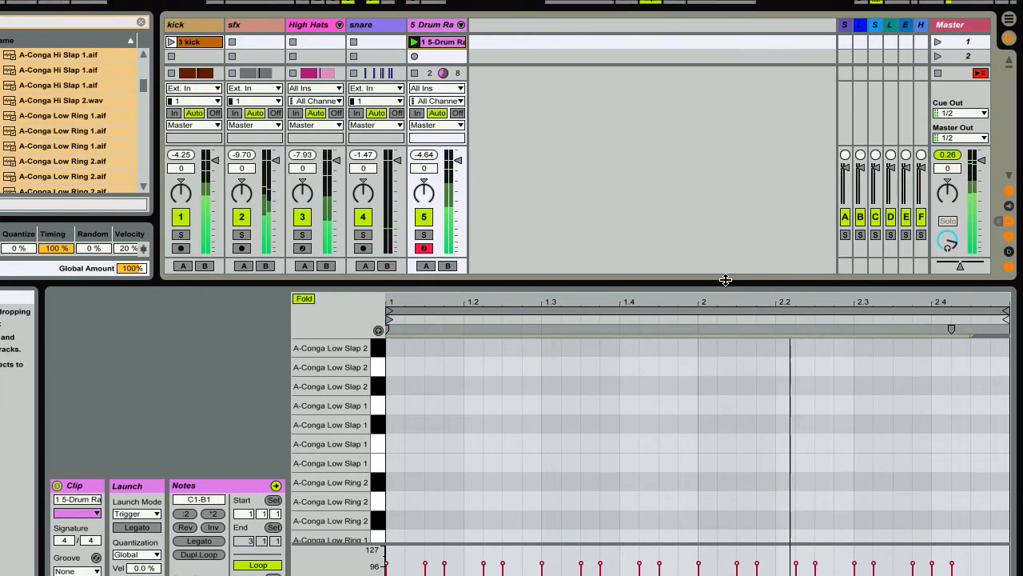
left_click_drag(726, 190, 726, 153)
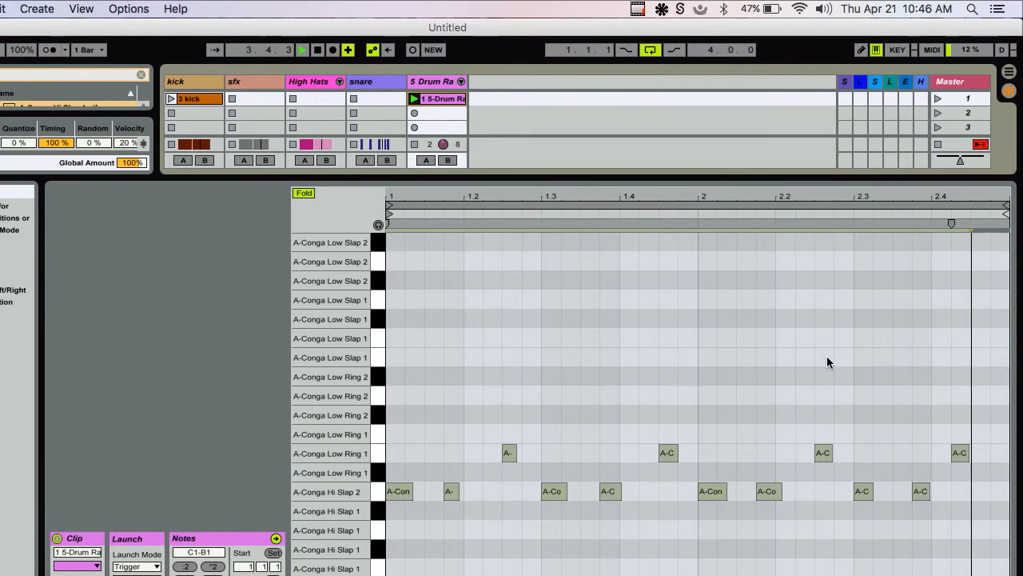
left_click(828, 358)
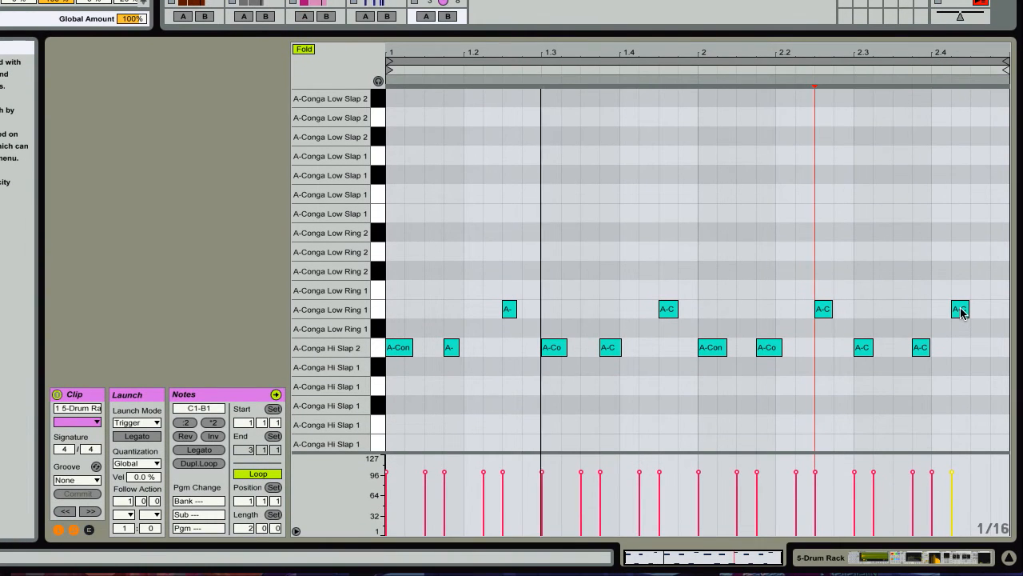
- Build a rising run of sixteenth conga notes from 2.4 to the clip's end, climbing from Low Ring 1 to Low Ring 2
left_click(961, 453)
left_click_drag(961, 312, 998, 270)
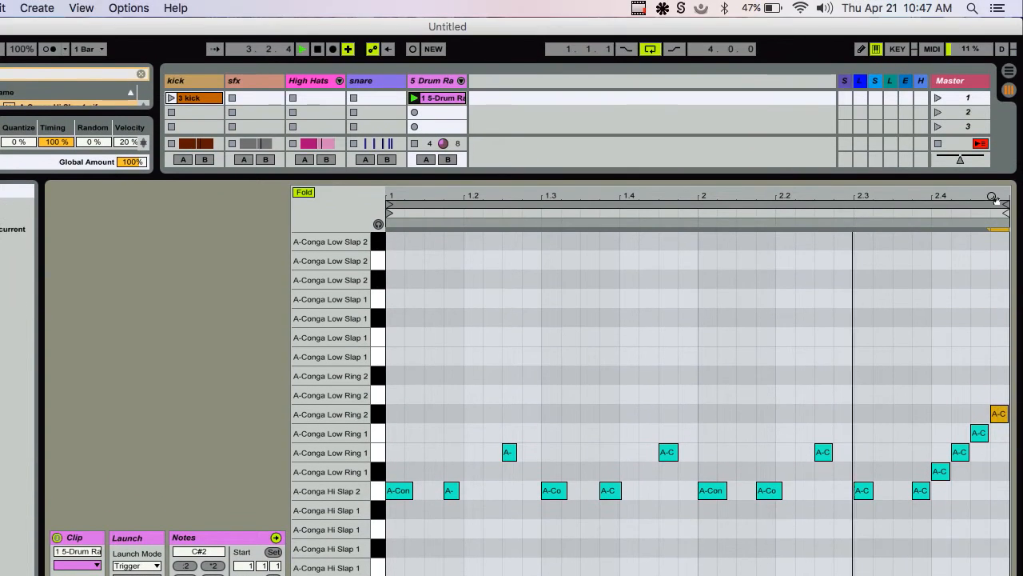
left_click_drag(996, 78, 976, 120)
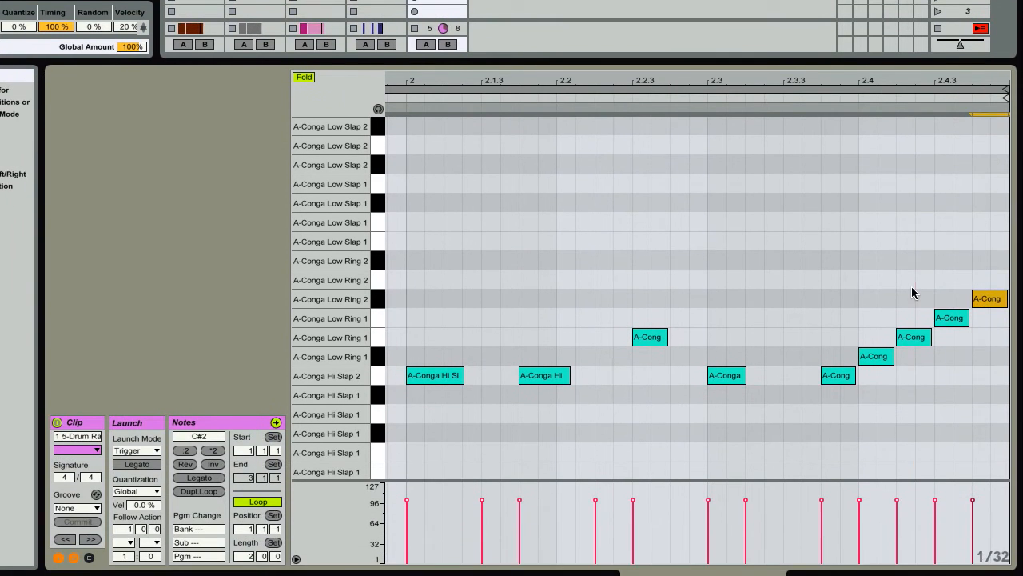
left_click(915, 407)
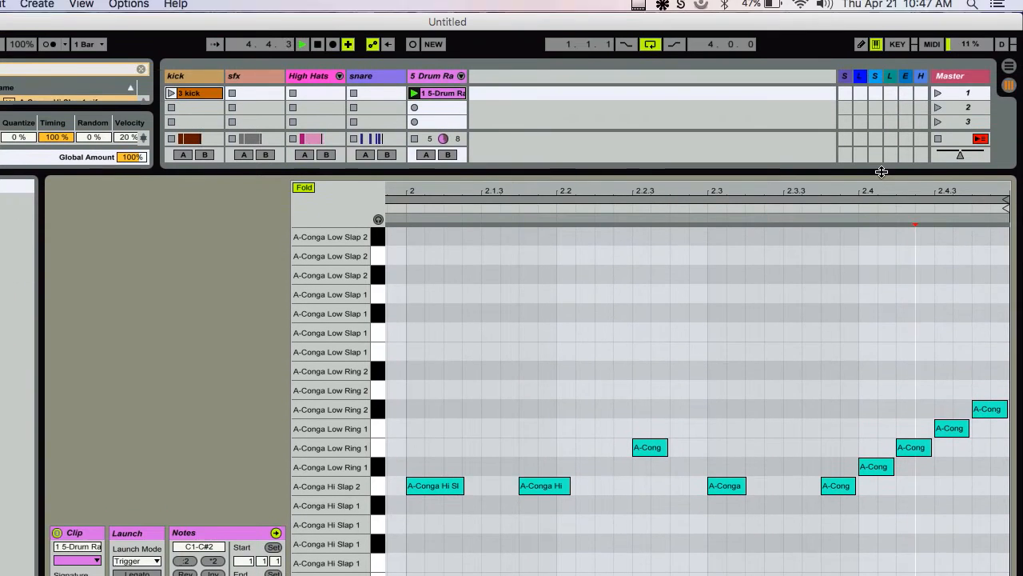
left_click_drag(881, 191, 882, 120)
- Move the clip's final note at 2.4.4 down to A-Conga Hi Slap 1 on G#1
left_click(1000, 411)
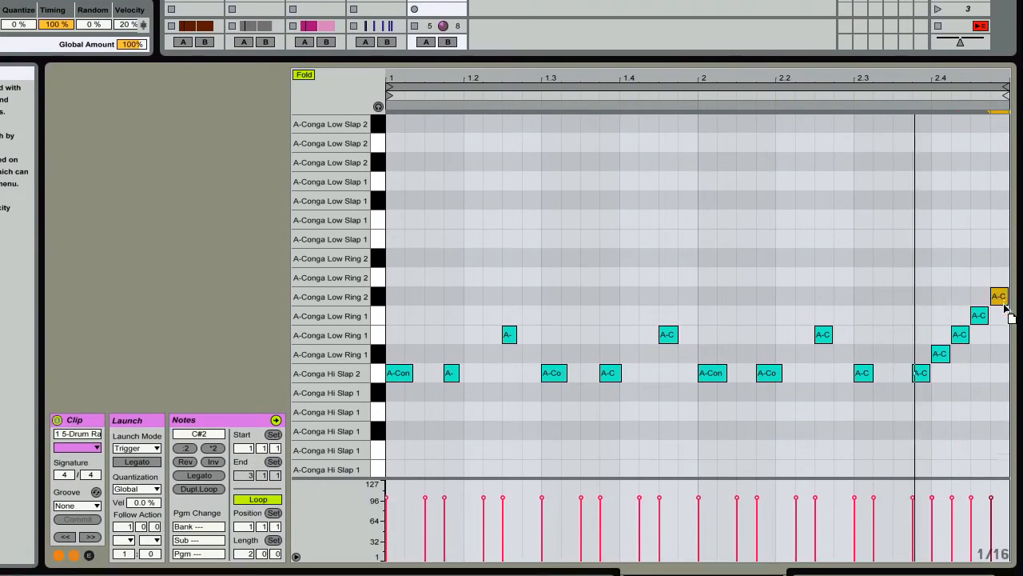
left_click_drag(1005, 306, 1007, 389)
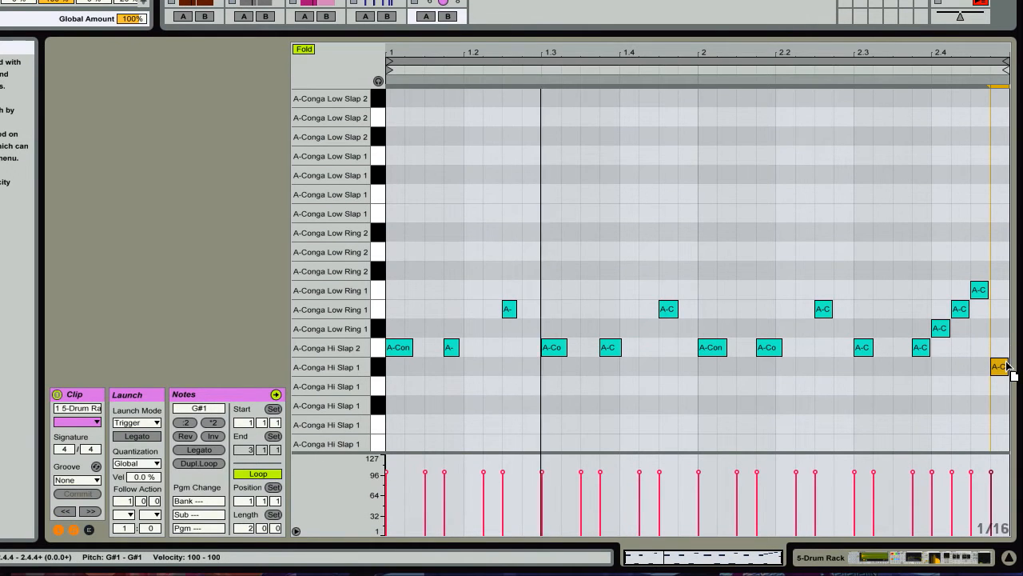
left_click(909, 351)
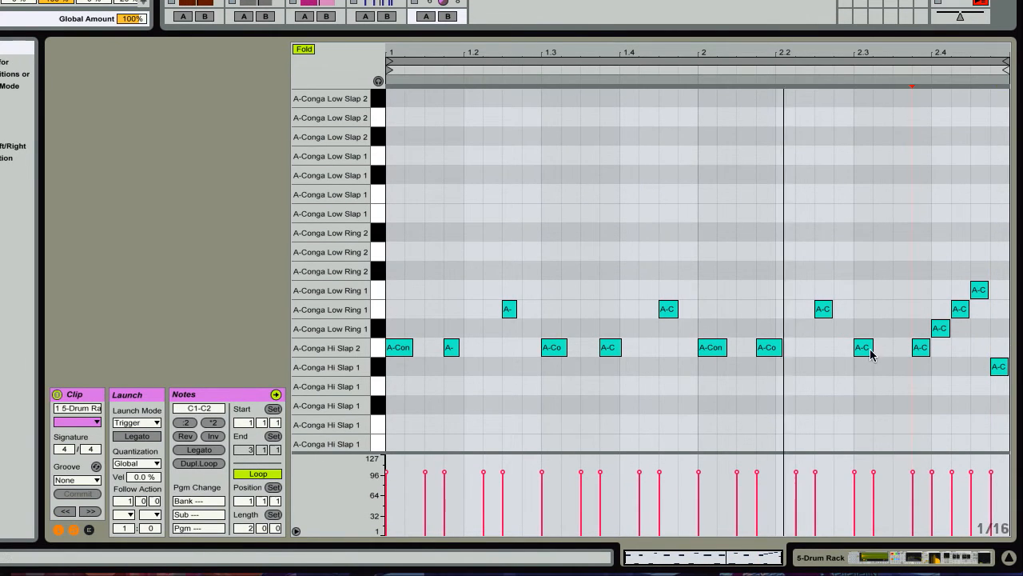
- Move the Hi Slap 2 notes at 1 and 2 down to G#1, and those at 1.3 and 2.3 down to G1
left_click_drag(872, 354, 866, 367)
left_click_drag(712, 349, 712, 366)
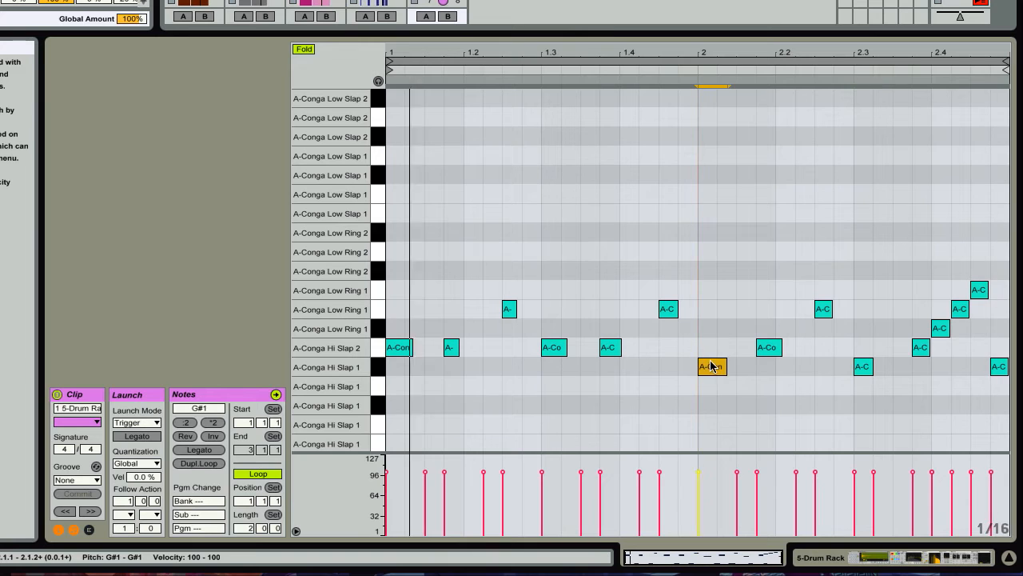
left_click_drag(560, 348, 555, 365)
left_click_drag(400, 348, 406, 369)
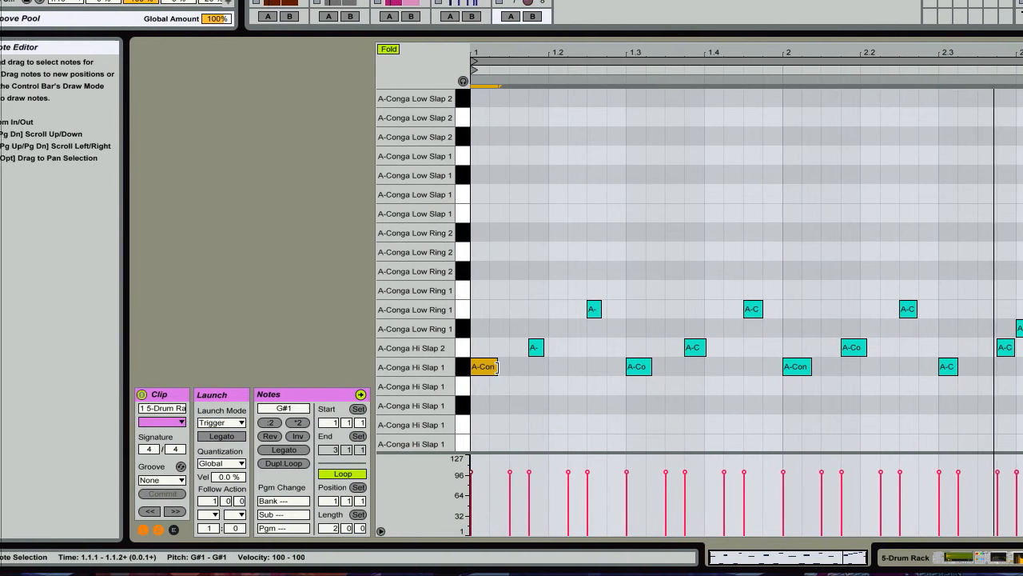
left_click_drag(639, 366, 636, 386)
left_click_drag(948, 366, 949, 386)
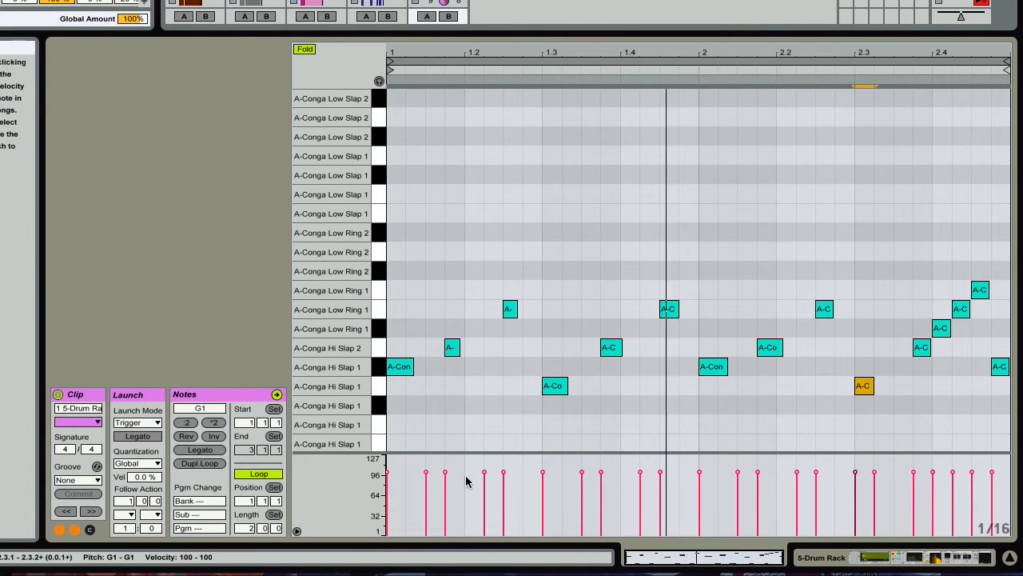
- Vary the conga velocities up to beat 2.1.3, setting 72 at 1.1.3, 84 at 1.3, 77 at 1.4.2 and 87 at 2
left_click(424, 475)
left_click_drag(497, 474, 498, 489)
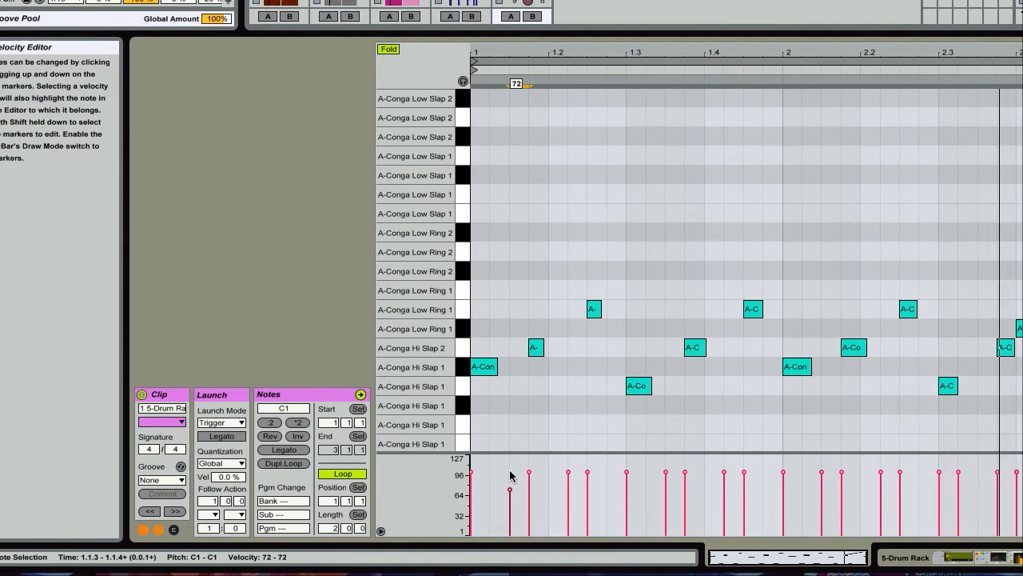
mouse_move(556, 472)
left_mouse_down()
mouse_move(556, 482)
mouse_move(521, 486)
mouse_move(579, 481)
left_mouse_up()
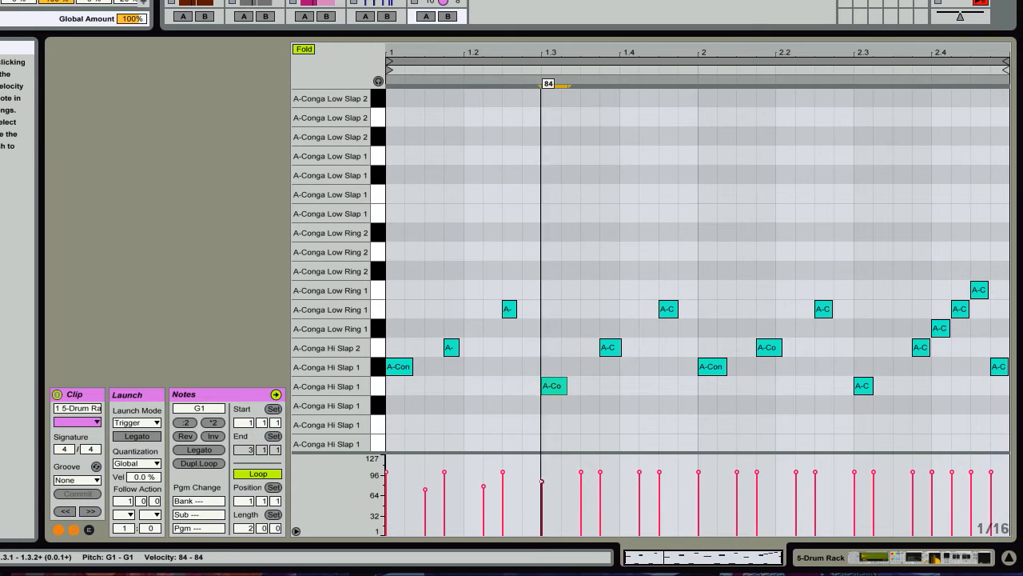
left_click_drag(676, 472, 639, 486)
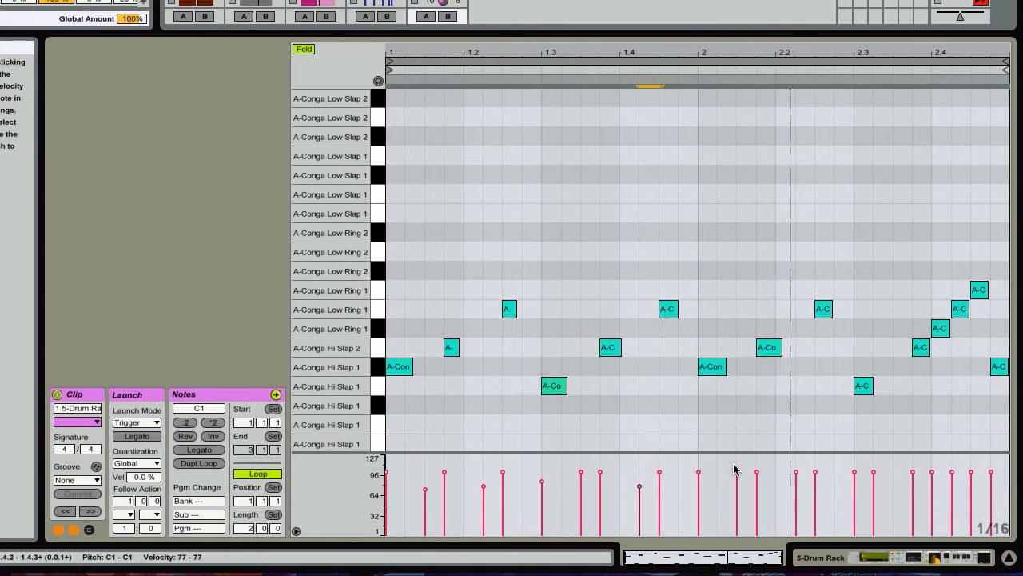
mouse_move(737, 472)
left_mouse_down()
mouse_move(737, 490)
mouse_move(698, 479)
left_mouse_up()
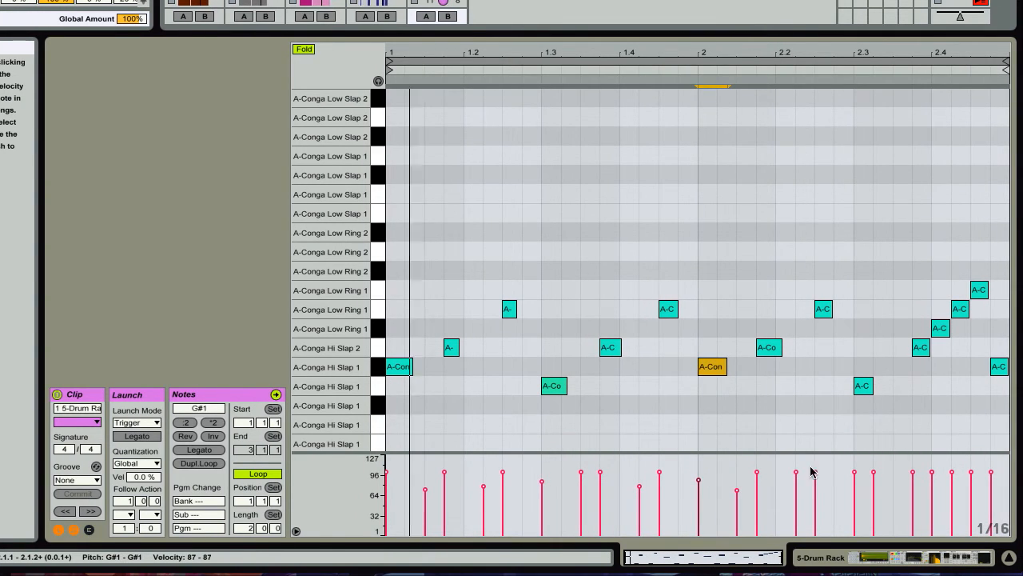
- Lower the velocities at 2.2.3, 2.3, 2.4, 2.4.2 and 2.4.3, and delete the Low Ring 1 note at 2.4
mouse_move(815, 474)
left_mouse_down()
mouse_move(815, 492)
mouse_move(855, 493)
left_mouse_up()
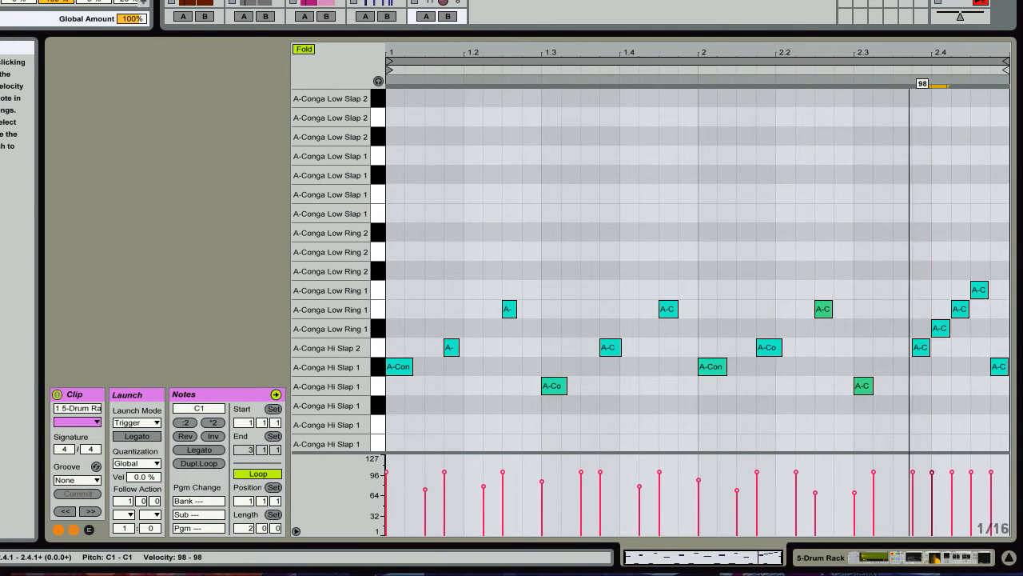
left_click_drag(952, 472, 971, 497)
double_click(921, 352)
double_click(921, 347)
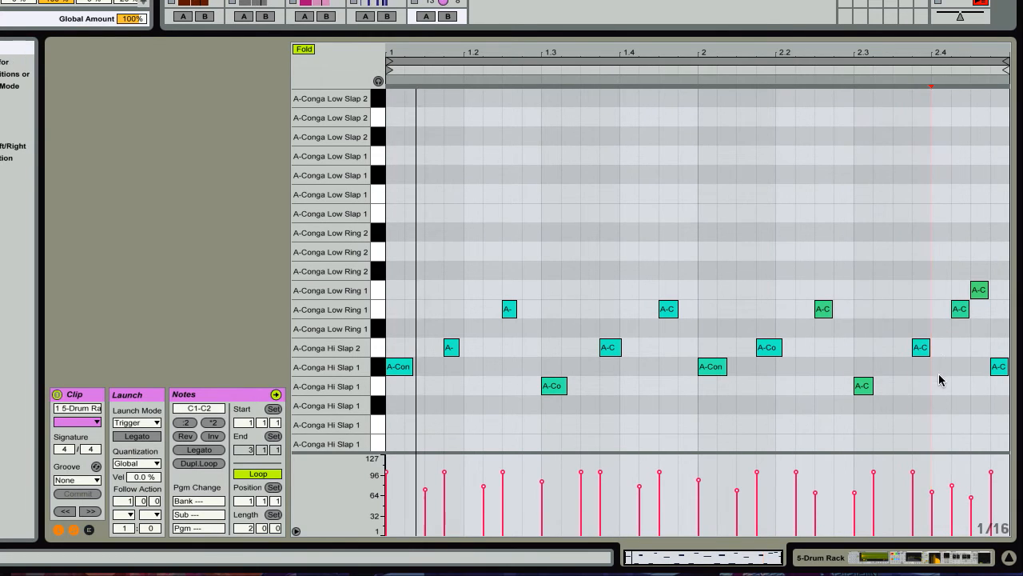
left_click(939, 333)
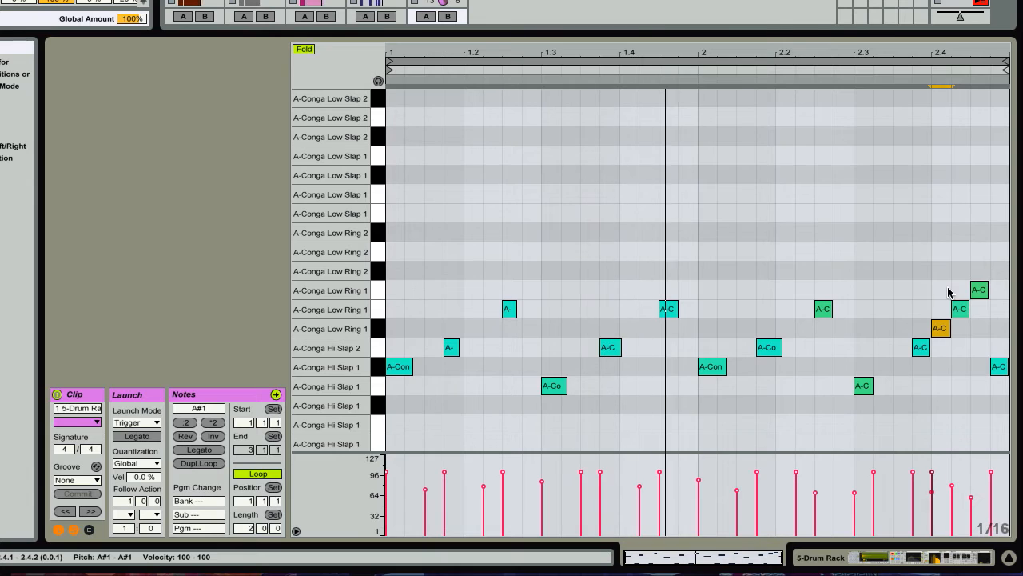
scroll(948, 290, "down", 2)
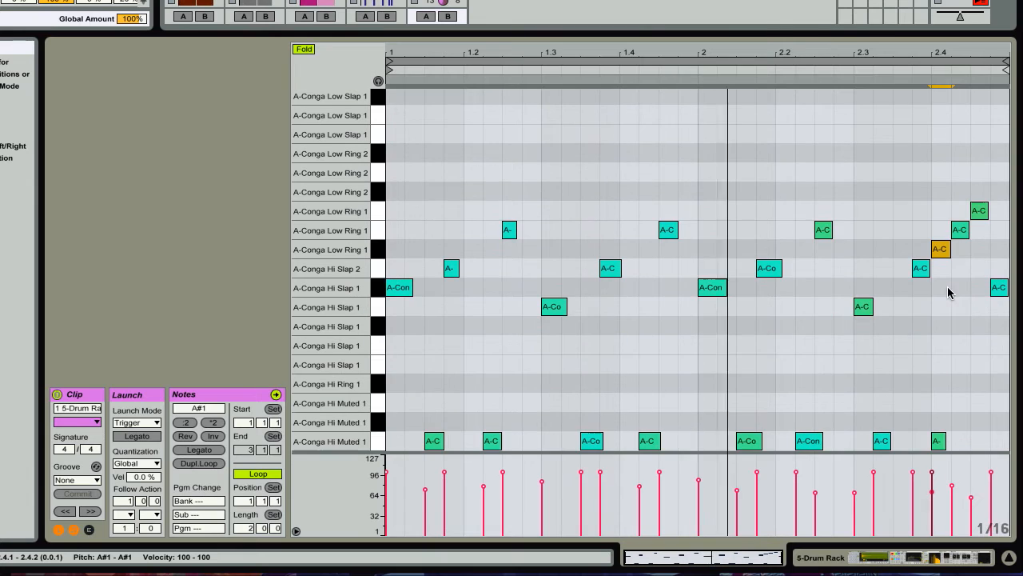
left_click(939, 444)
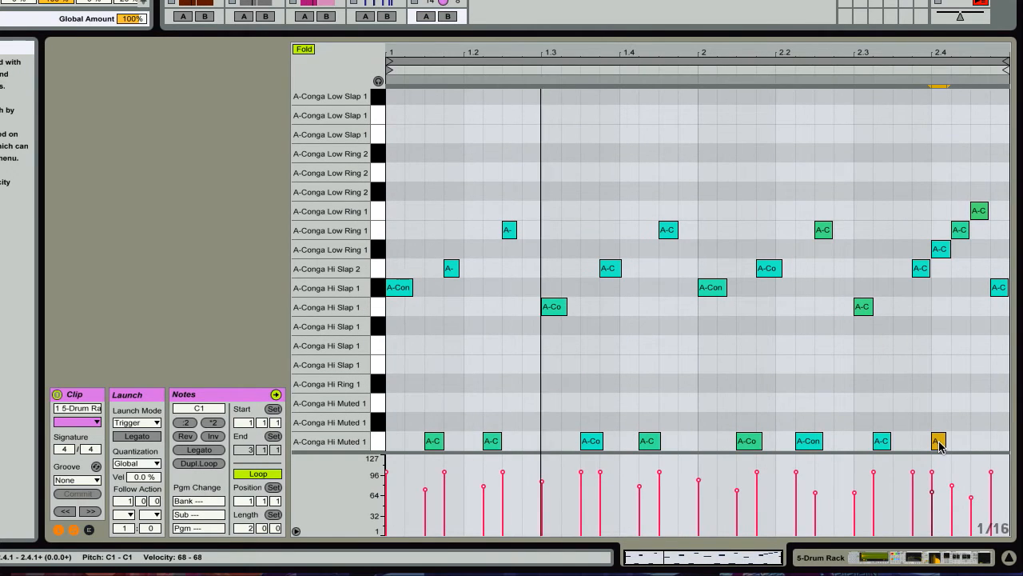
left_click(941, 250)
key("Delete")
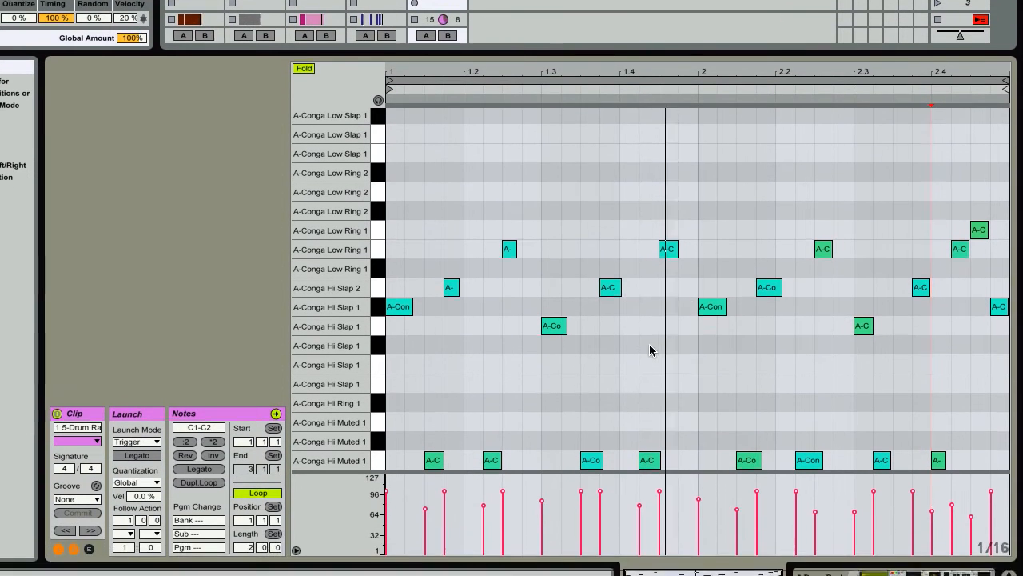
- Set Vol < Vel to 67% on the Drum Rack's A-Conga Hi Slap 2 pad and copy the value to its siblings
key("shift+Tab")
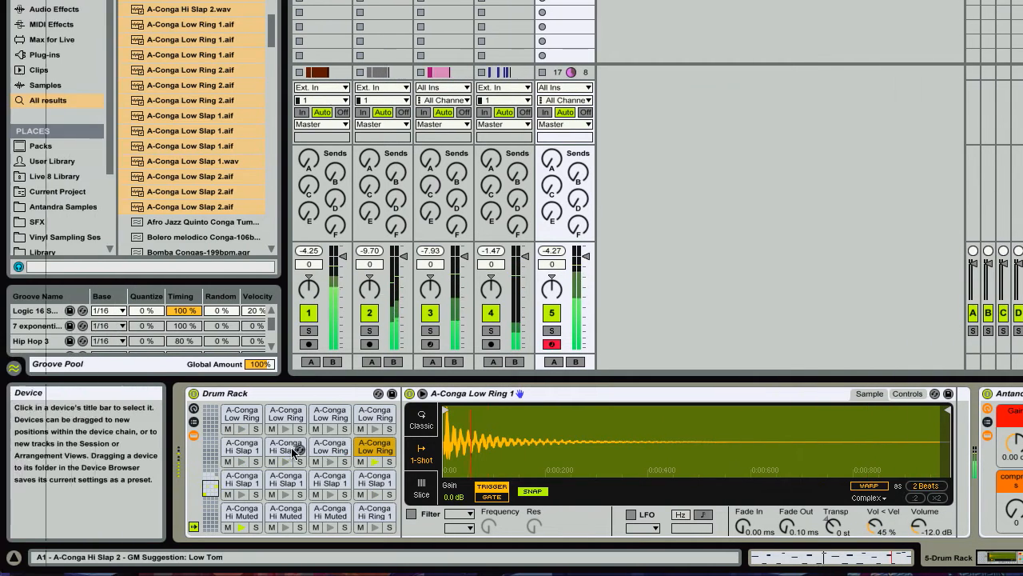
left_click(163, 449)
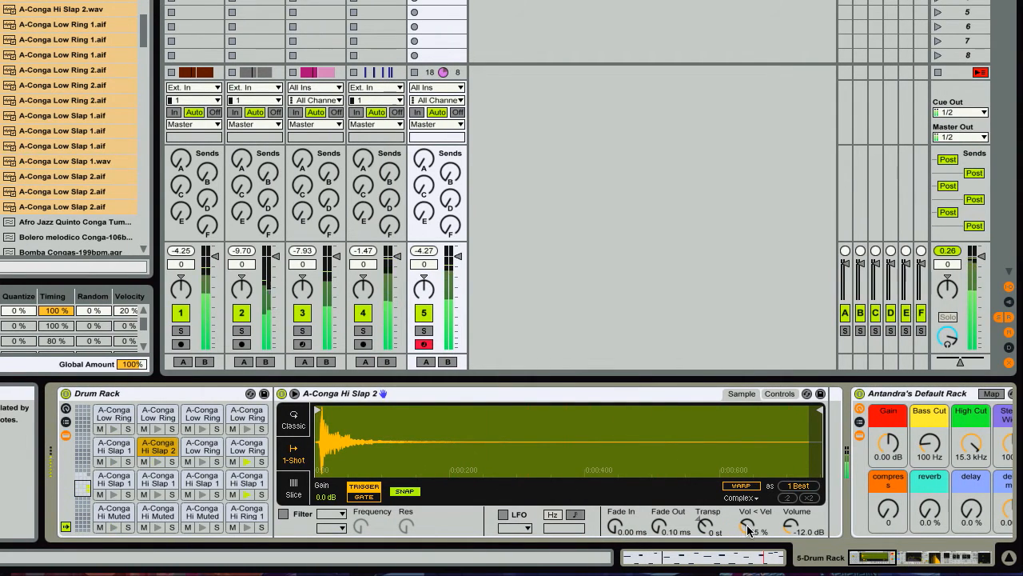
left_click_drag(750, 531, 749, 526)
right_click(749, 531)
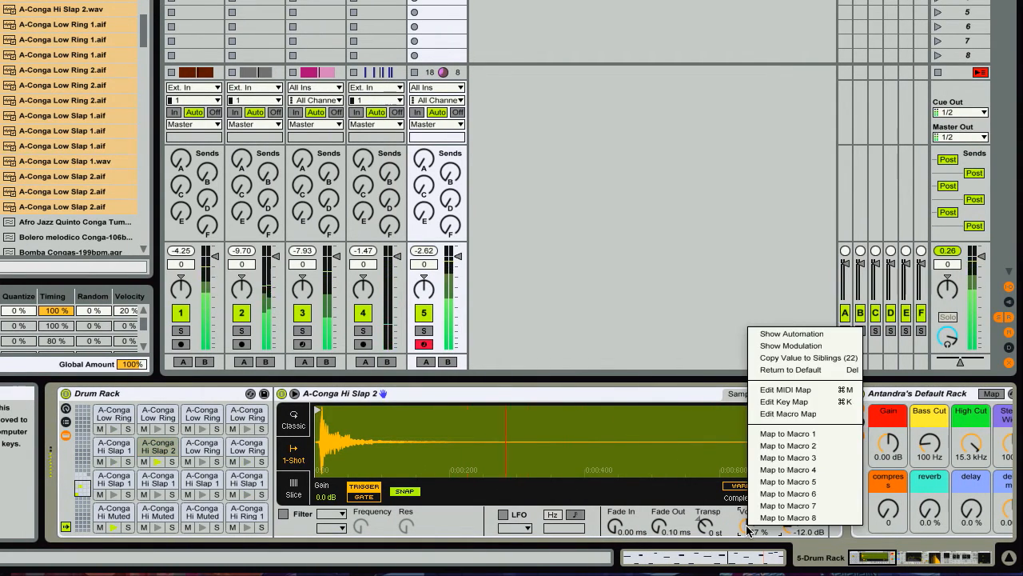
left_click(777, 358)
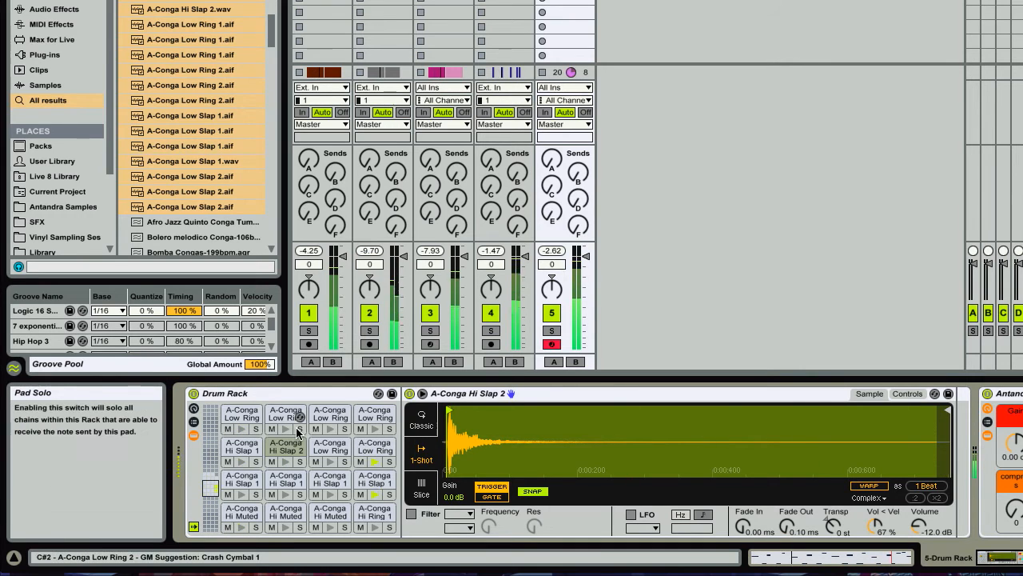
left_click(372, 451)
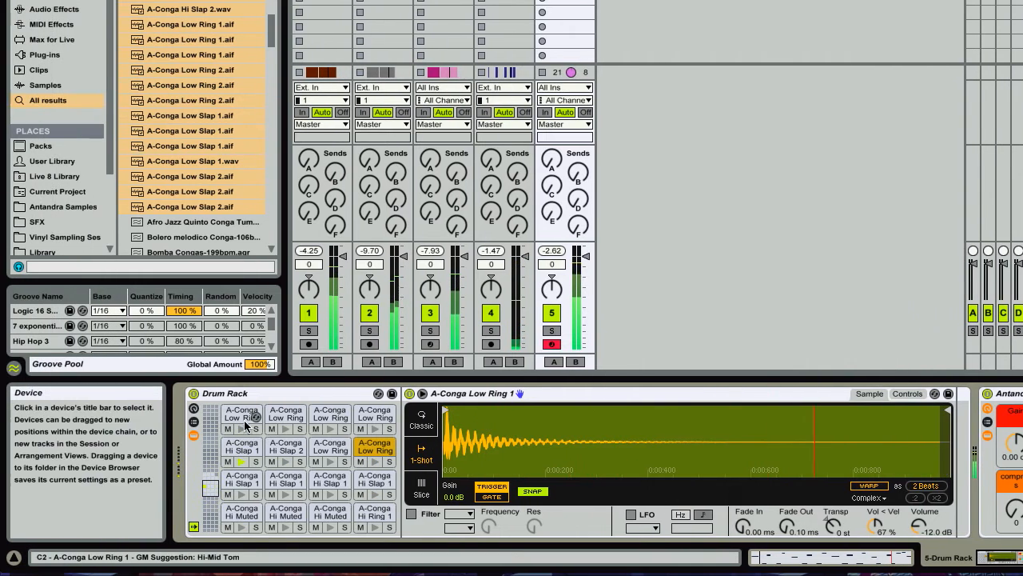
left_click(248, 448)
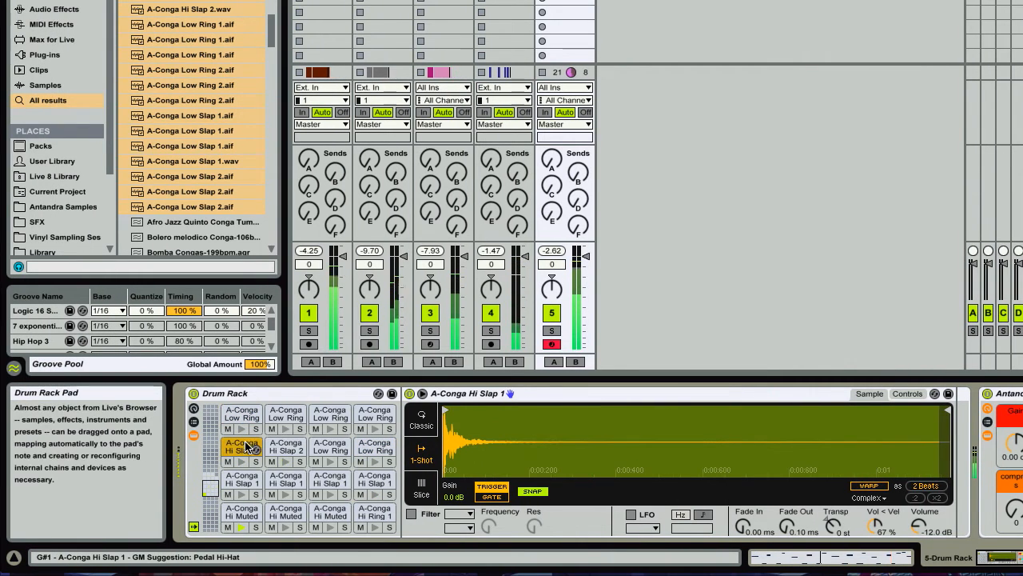
left_click(293, 450)
- Lower the Drum Rack track's volume to -12.0 dB and rename the track "conga"
left_click_drag(586, 256, 515, 312)
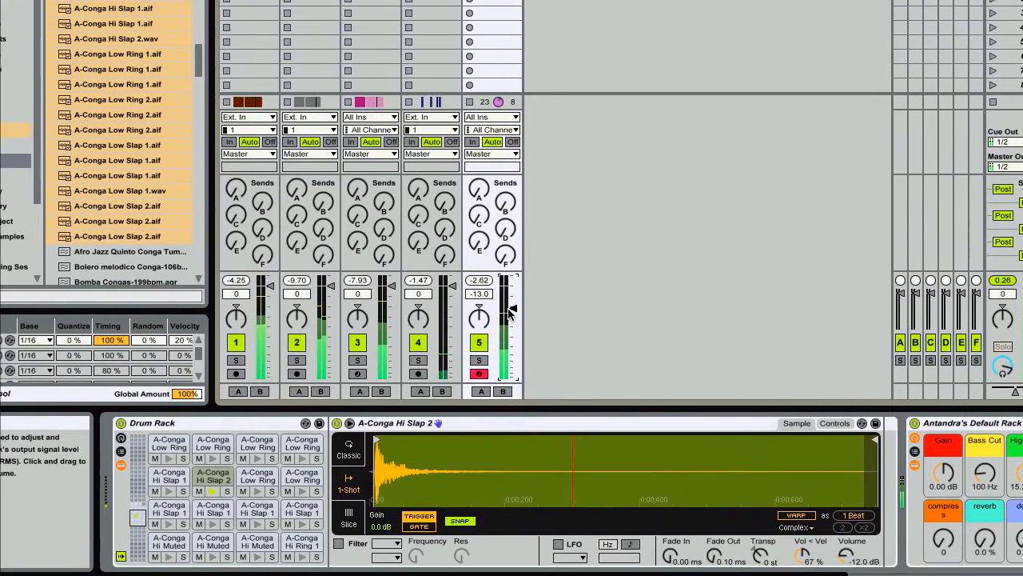
left_click_drag(512, 310, 511, 308)
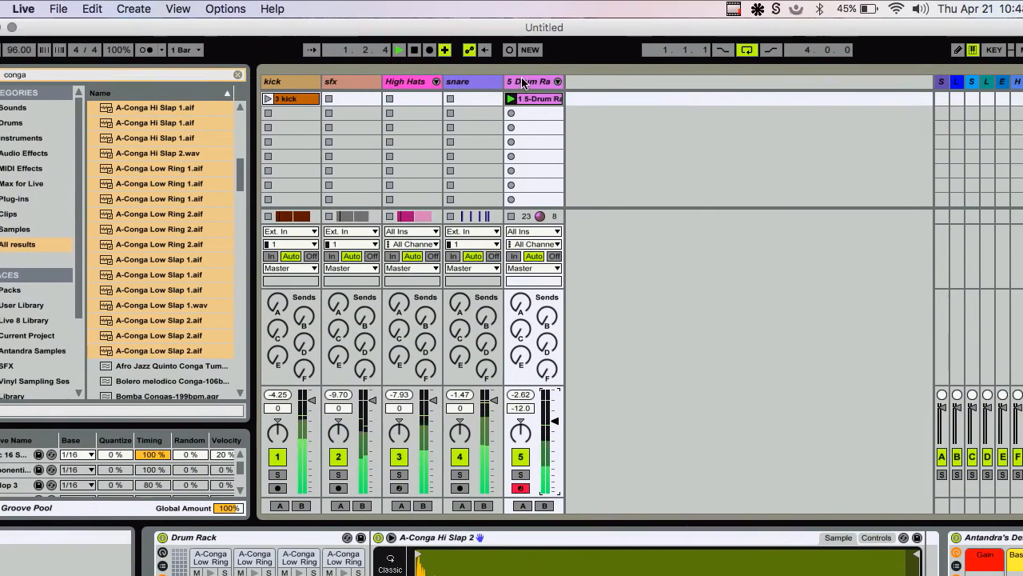
left_click(518, 84)
key("super+r")
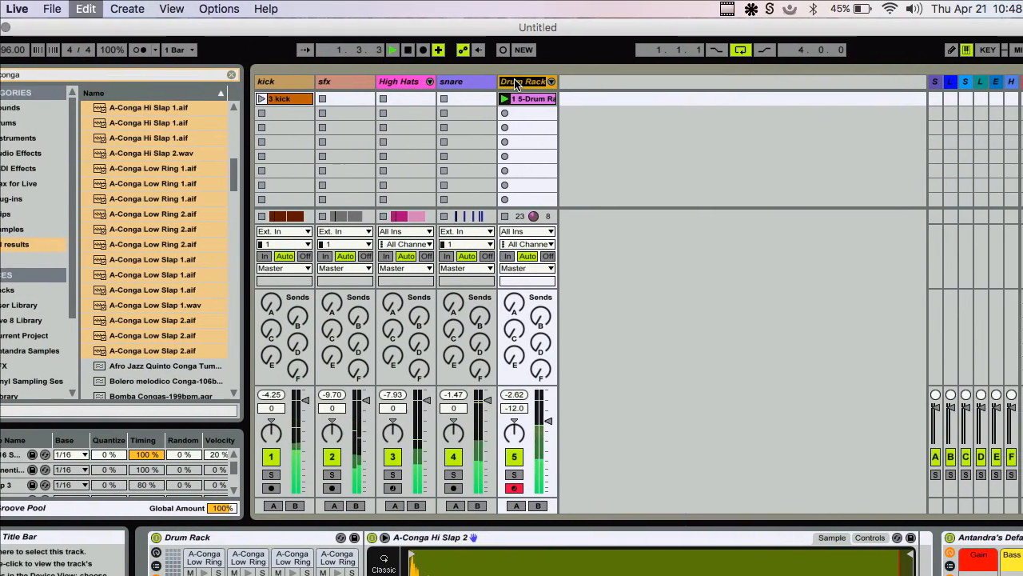
type("conga")
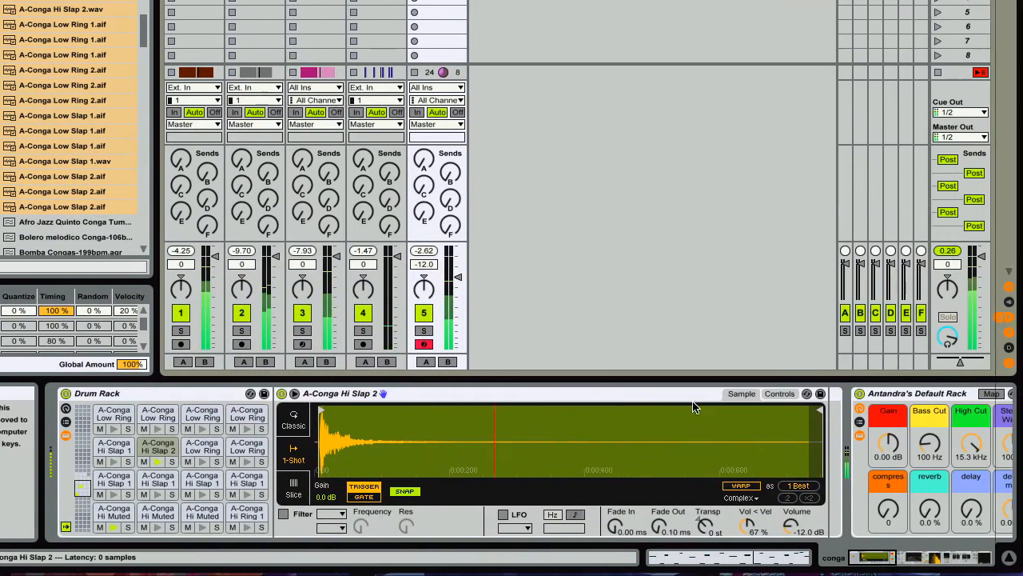
- Set the default rack's Bass Cut to 345 Hz with the conga track soloed, and set the unsoloed track's volume to -2.0 dB
scroll(865, 443, "right", 5)
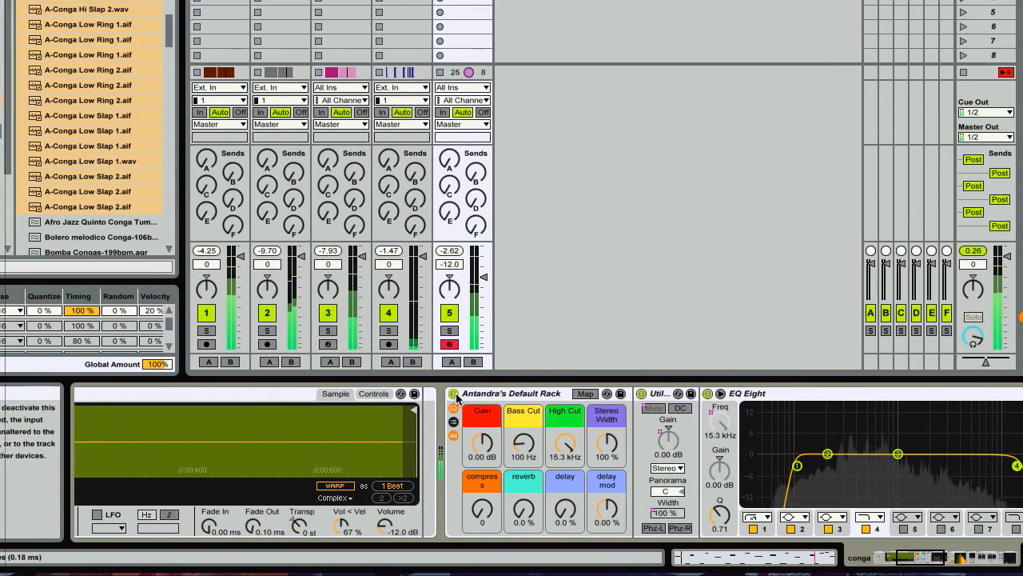
left_click(428, 394)
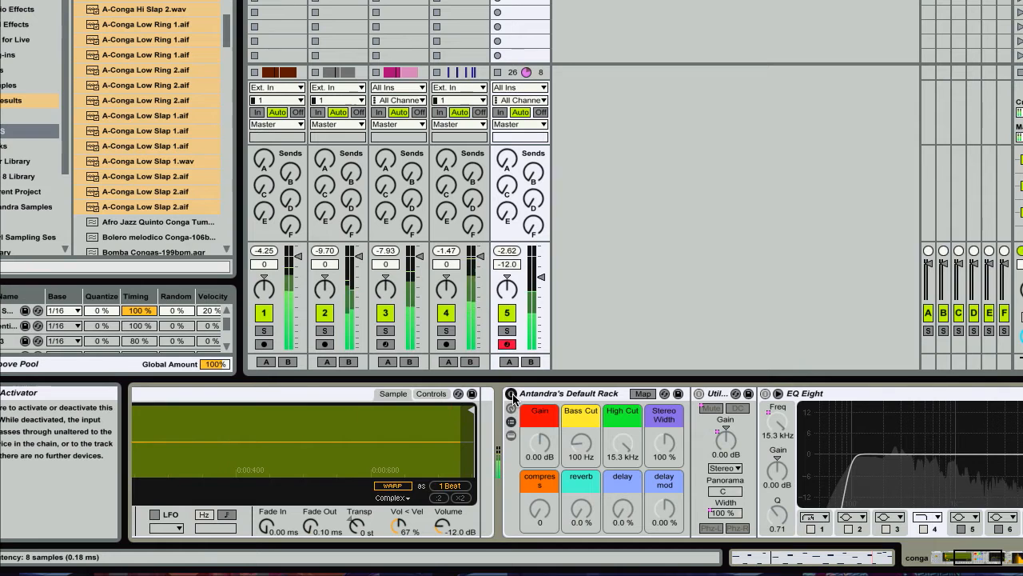
left_click_drag(541, 277, 516, 282)
left_click(479, 344)
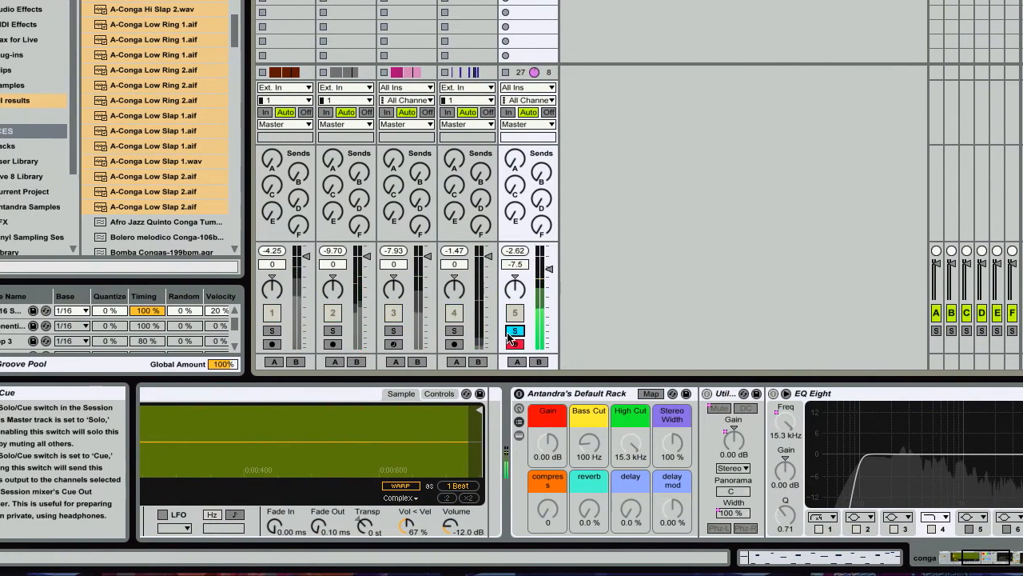
left_click_drag(548, 271, 545, 260)
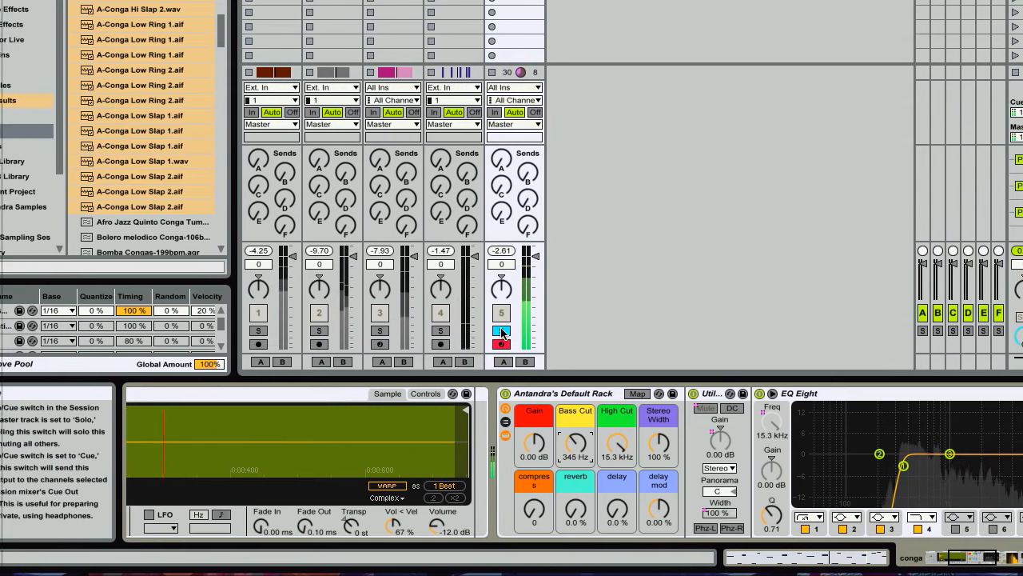
left_click(509, 332)
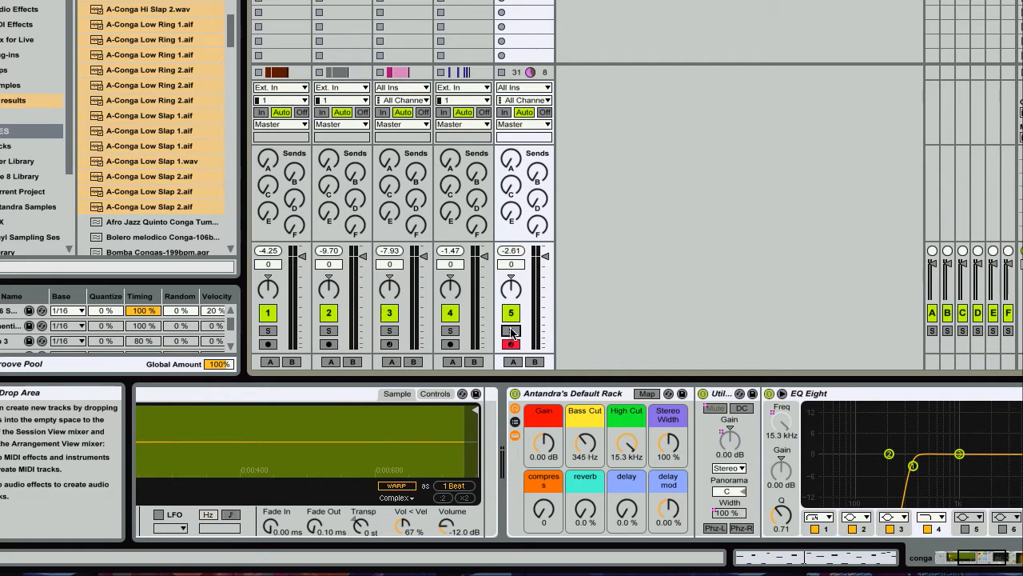
key("space")
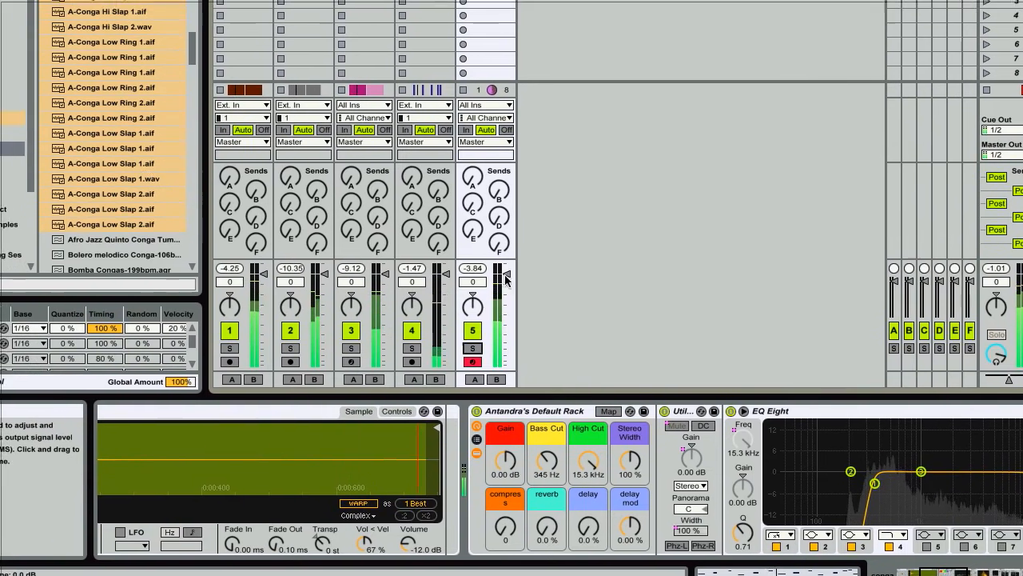
left_click_drag(483, 256, 483, 260)
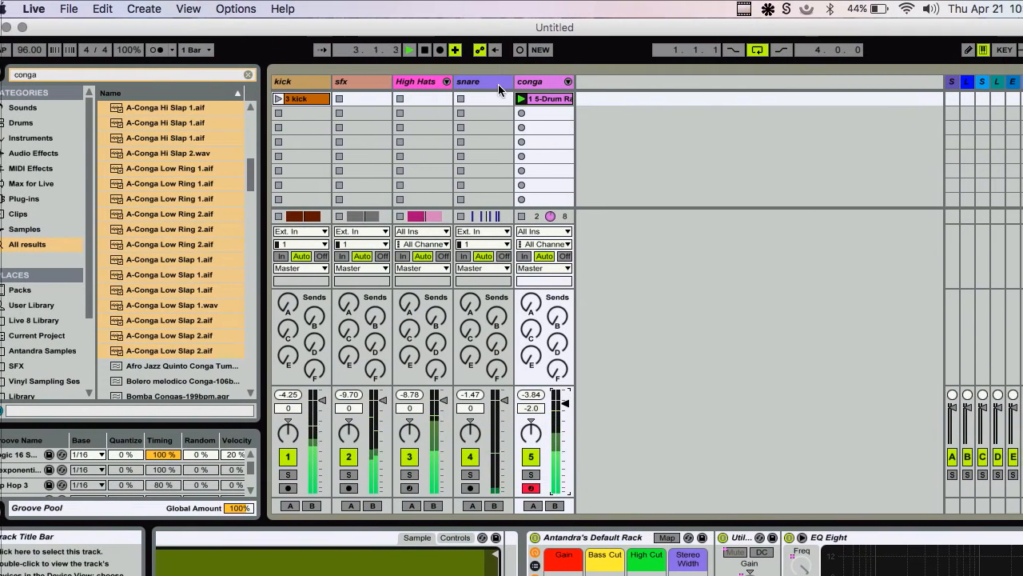
- Review the devices on the snare, conga, kick, sfx and High Hats tracks, and audition the sfx track muted and soloed
left_click(504, 84)
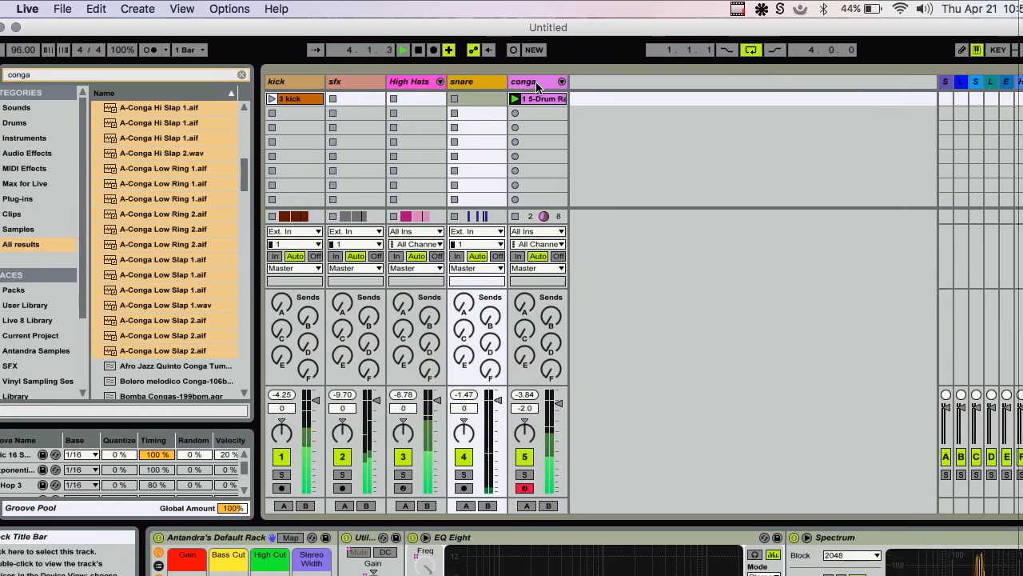
left_click(535, 84)
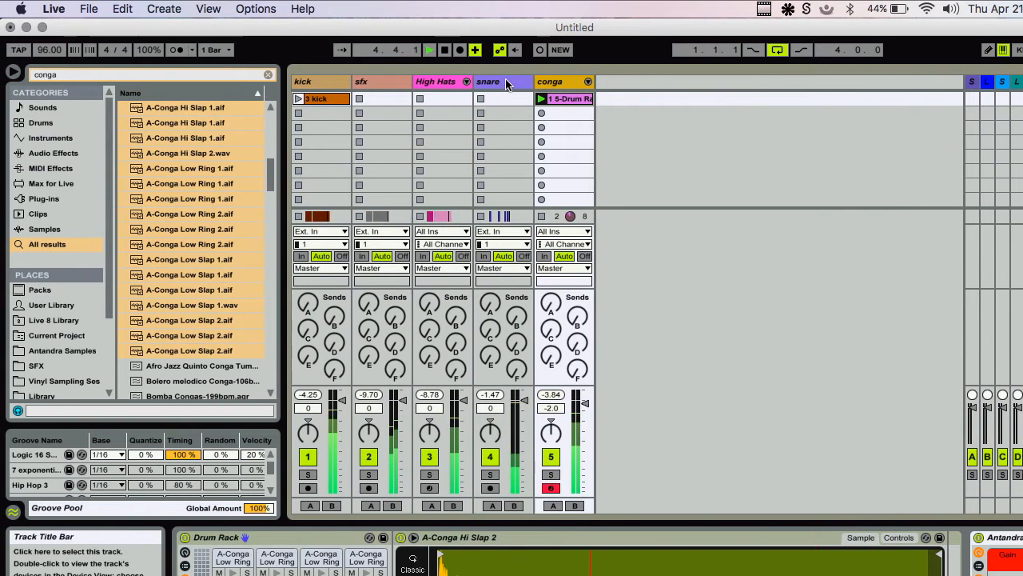
left_click(425, 83)
left_click(374, 86)
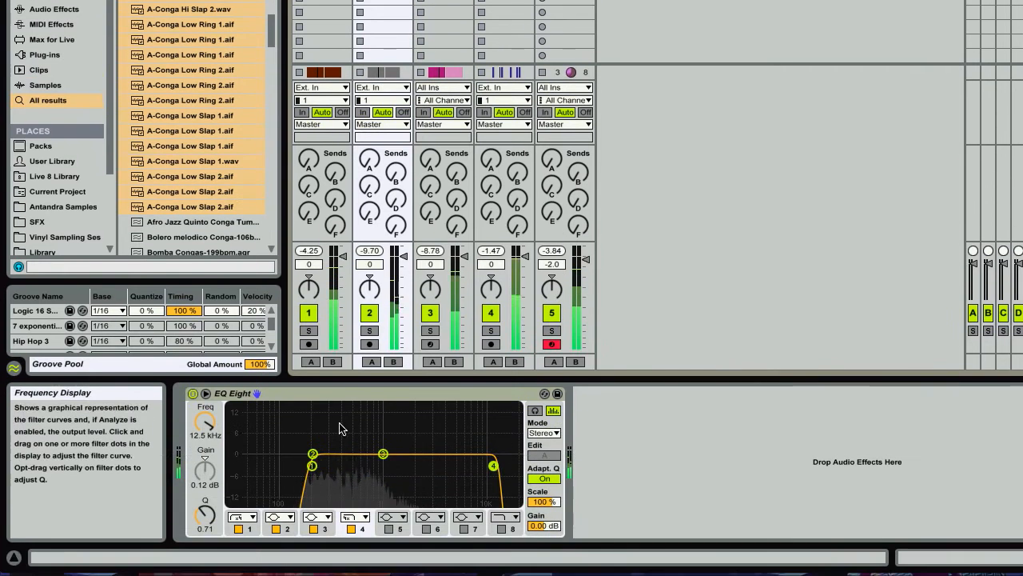
left_click(369, 313)
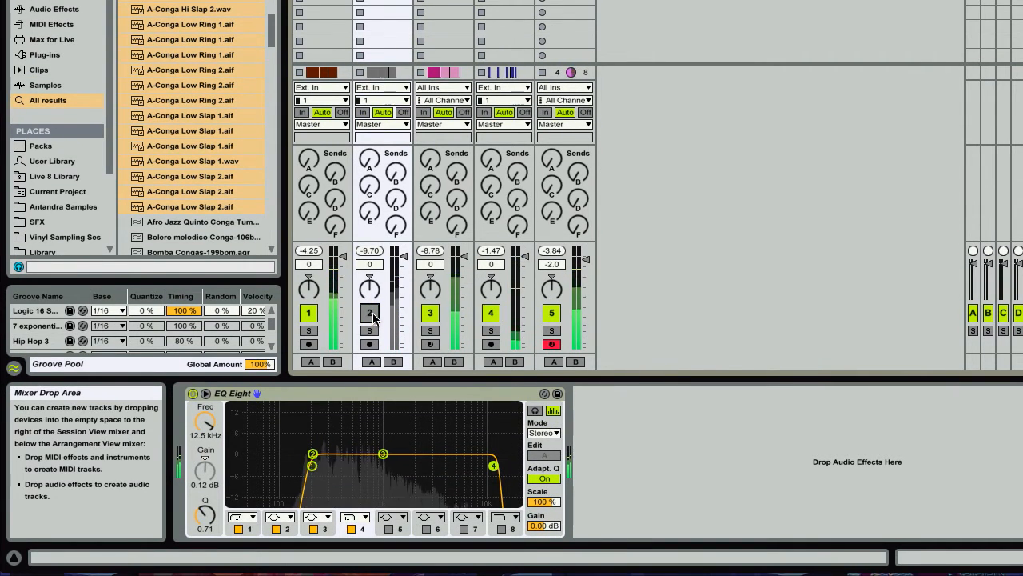
left_click(370, 330)
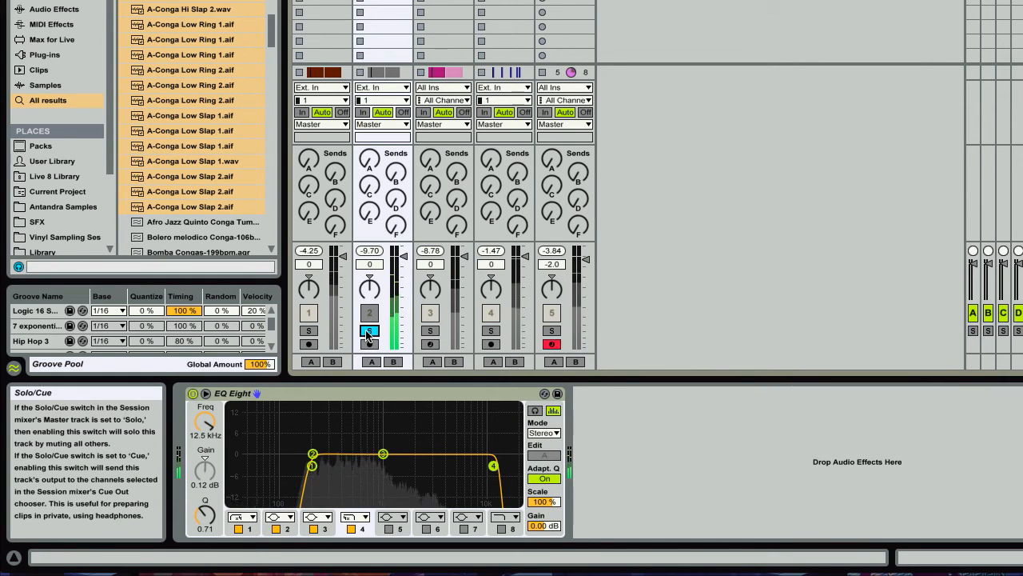
left_click(369, 331)
left_click(369, 313)
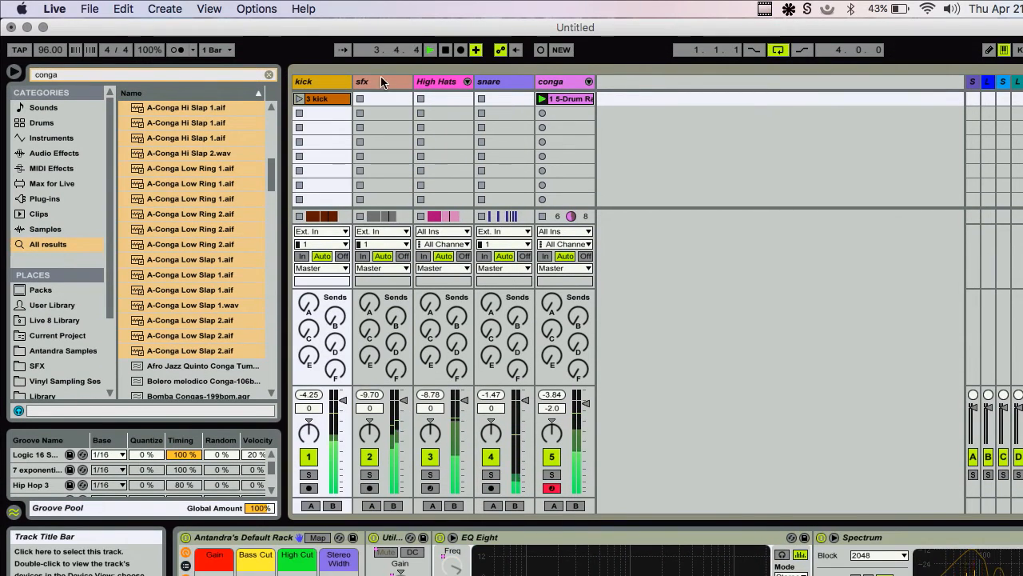
left_click(370, 81)
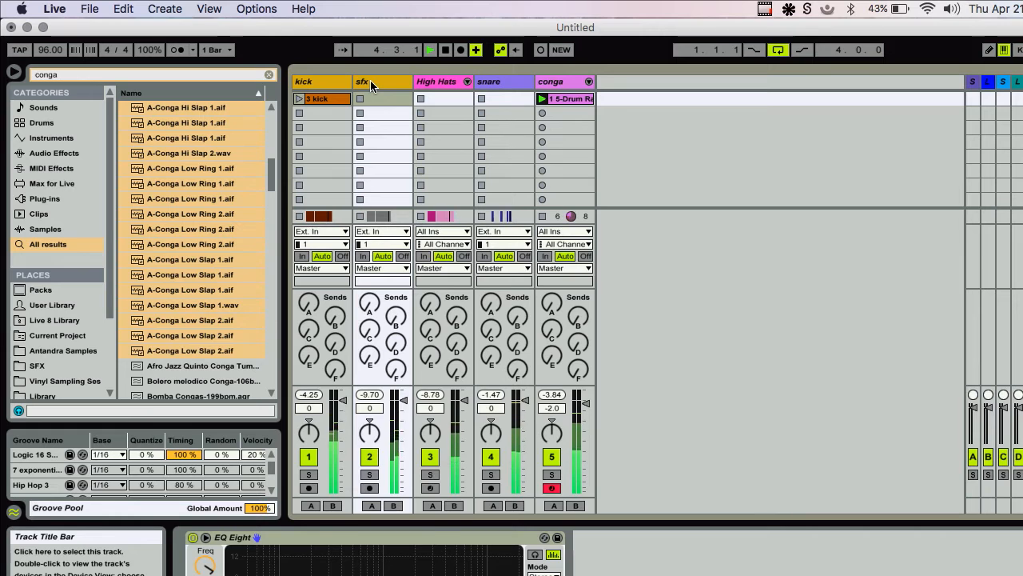
left_click(434, 80)
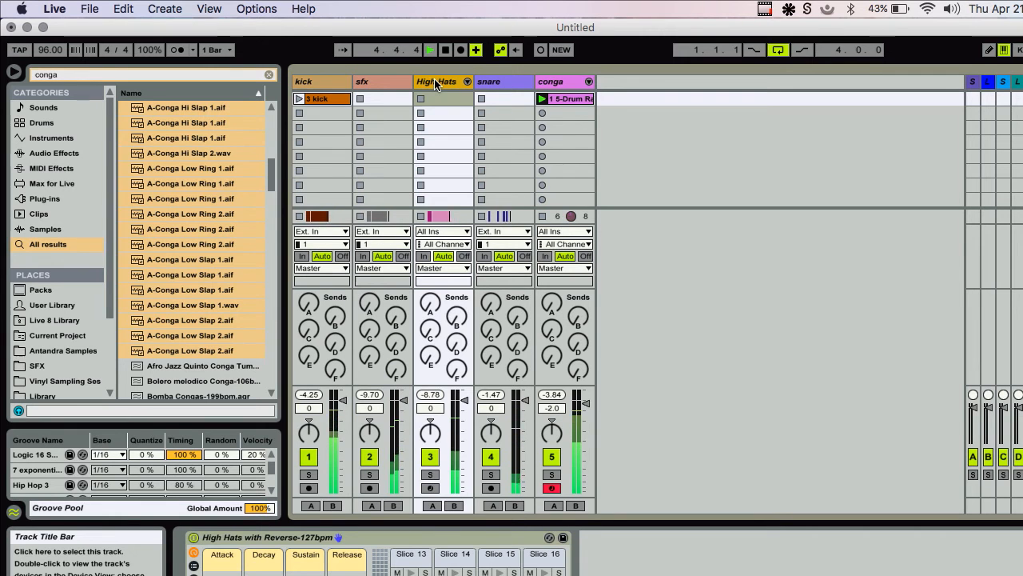
- Lower the snare track's volume to -6.6 dB
left_click(505, 81)
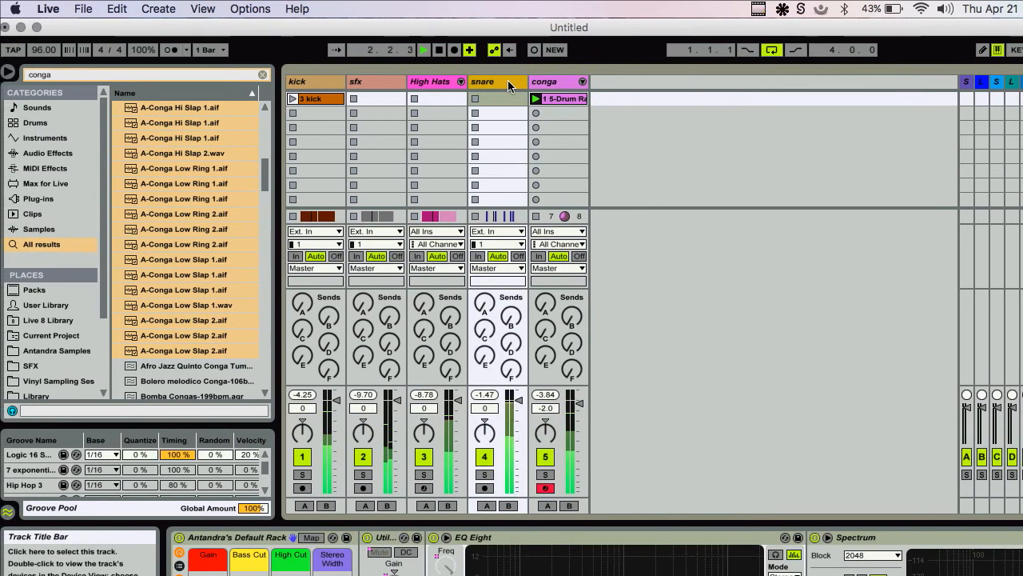
left_click(508, 400)
left_click_drag(509, 328, 509, 345)
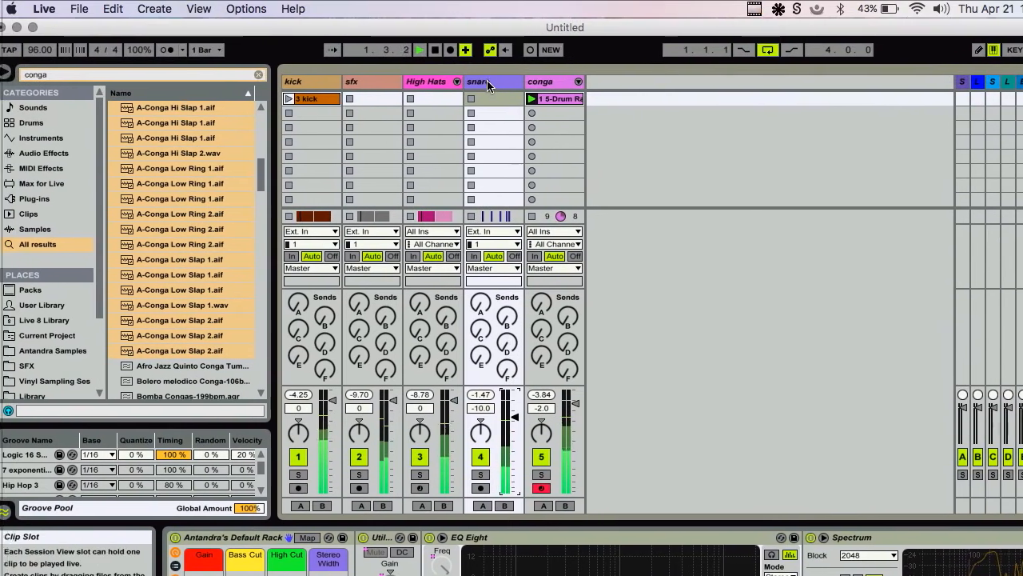
left_click(489, 59)
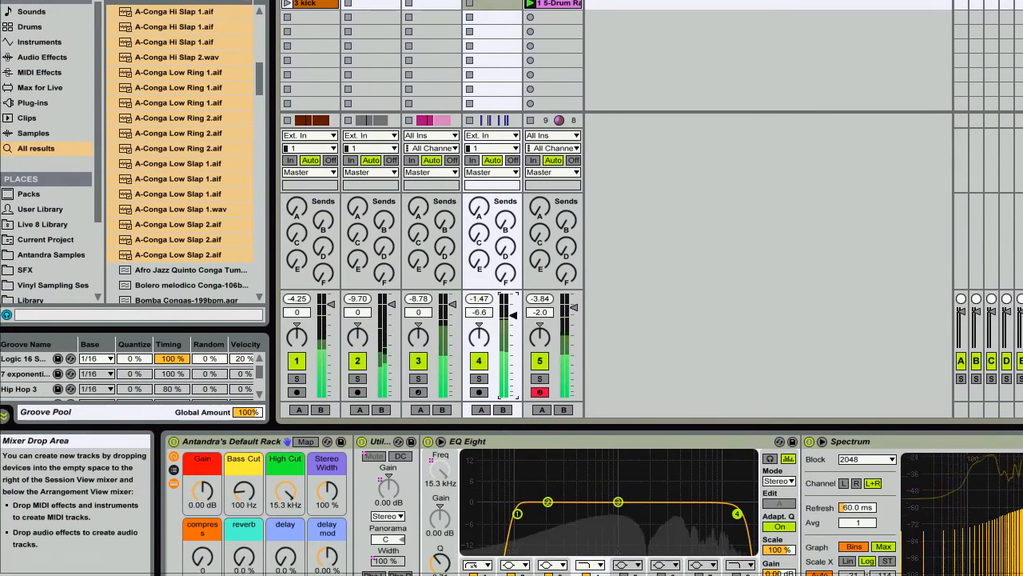
left_click_drag(510, 400, 510, 395)
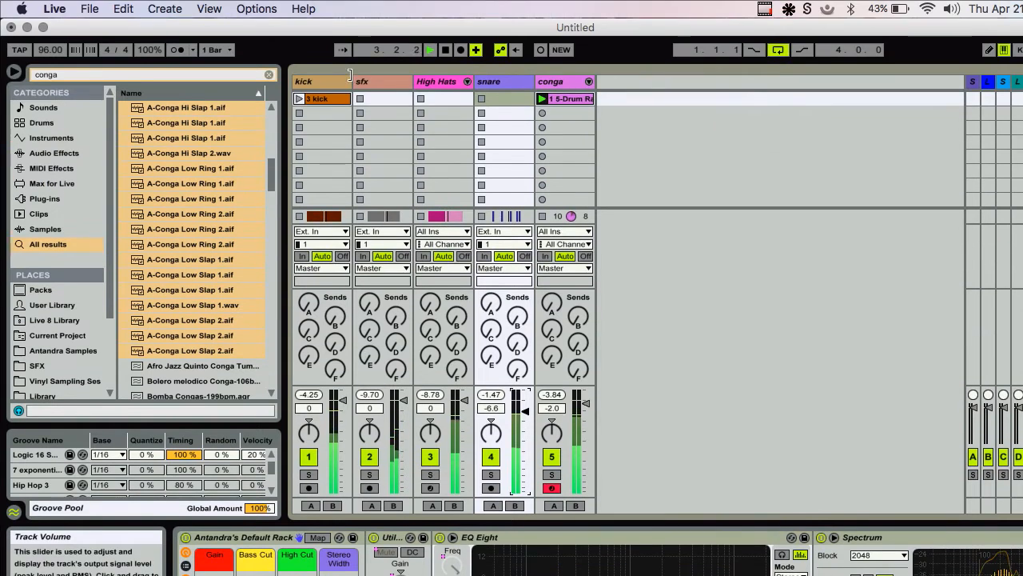
- Select the kick through conga tracks and lower their volumes together by 6 dB, bringing kick, sfx and High Hats to -6.0 dB
left_click(337, 83)
left_click(583, 406)
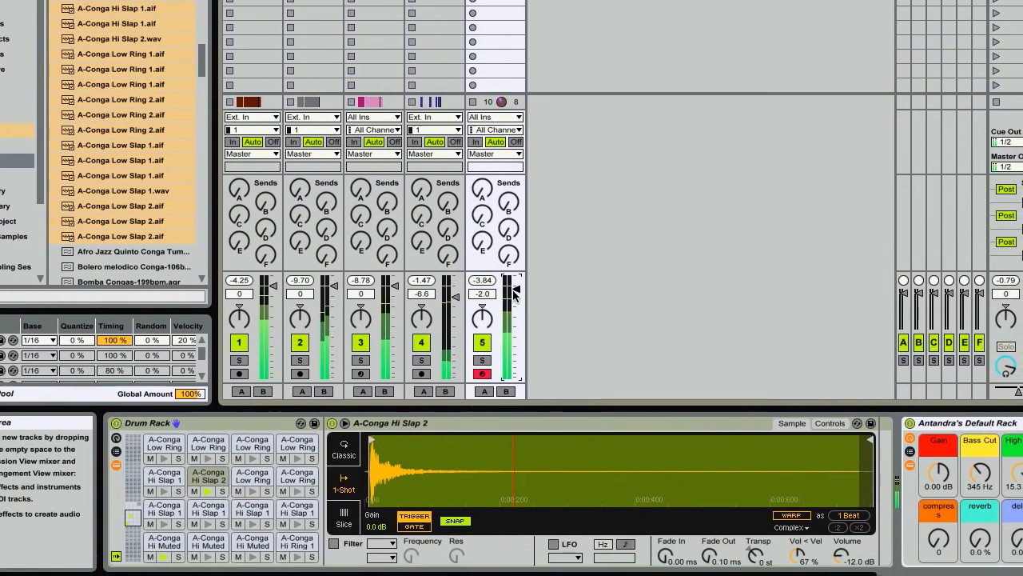
key("Down")
key("Down")
key("Down")
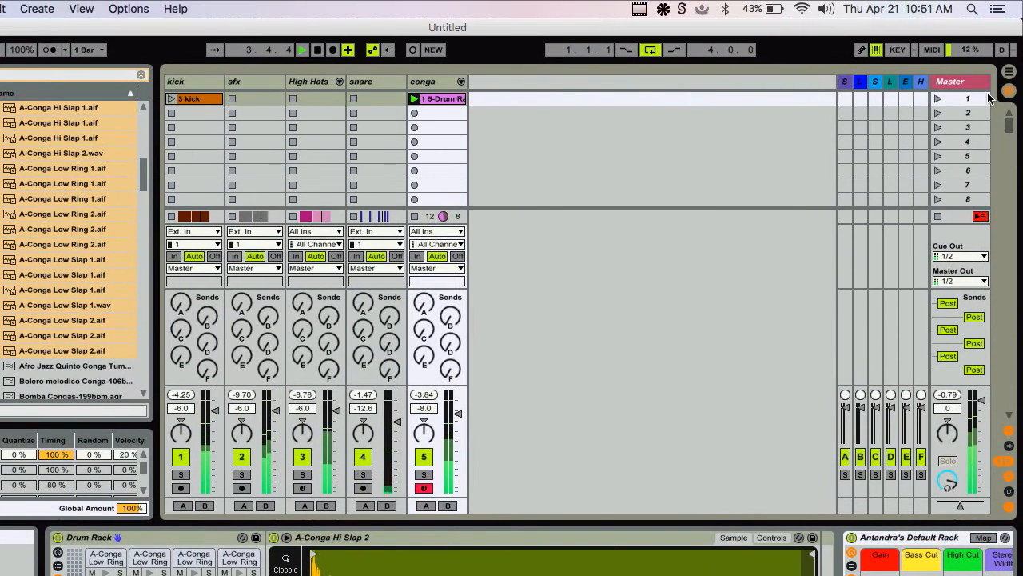
- Search the browser for "mastering" and load Antandra Mastering 02.adg onto the Master track
left_click(965, 82)
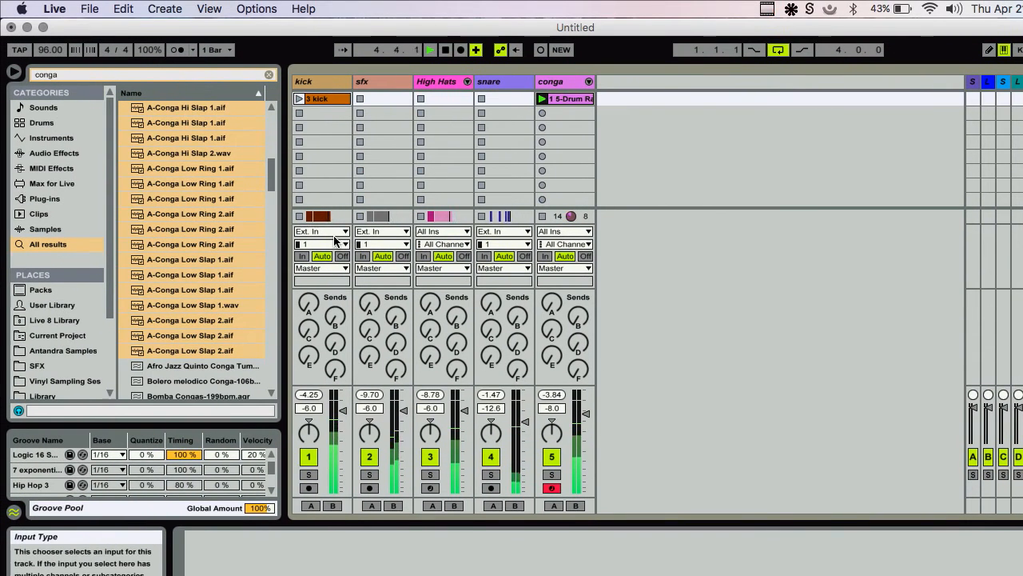
scroll(201, 228, "down", 5)
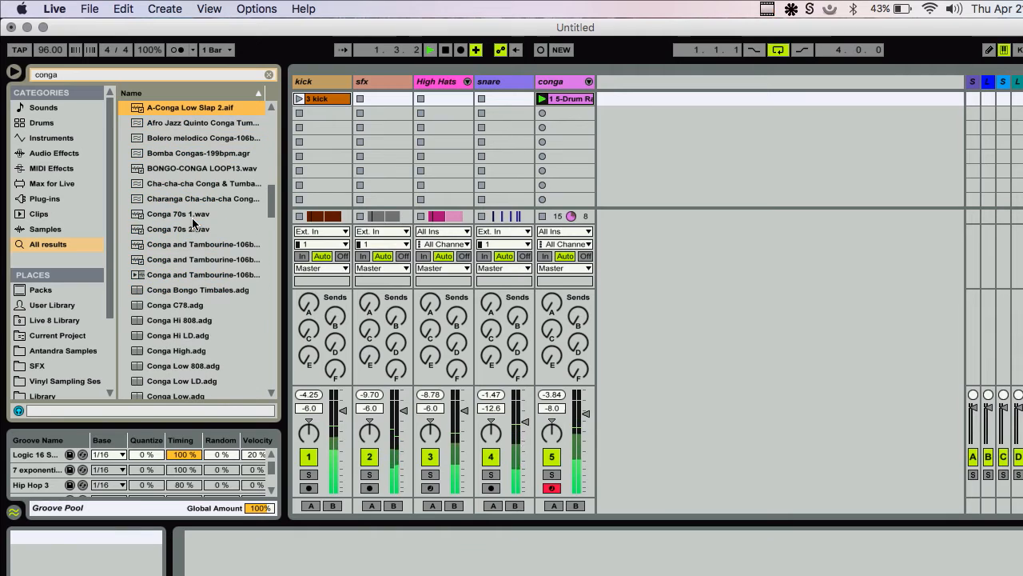
left_click(68, 78)
type("ma")
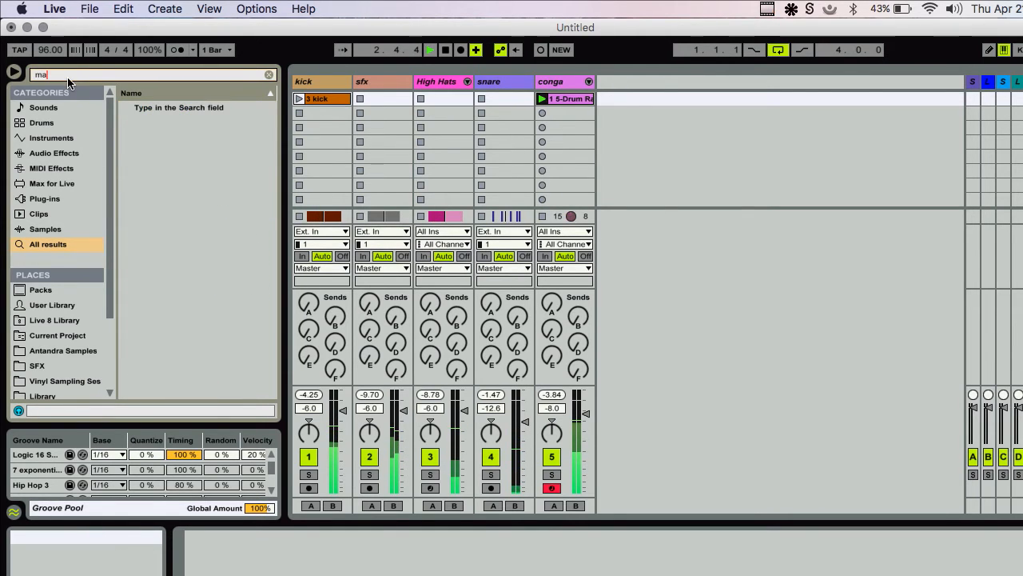
type("ster")
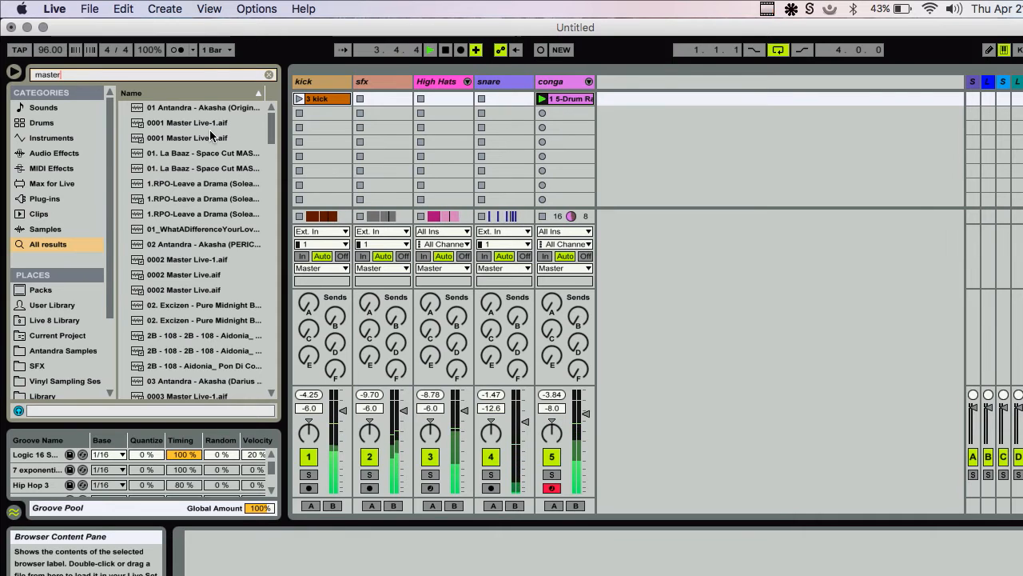
type("ing")
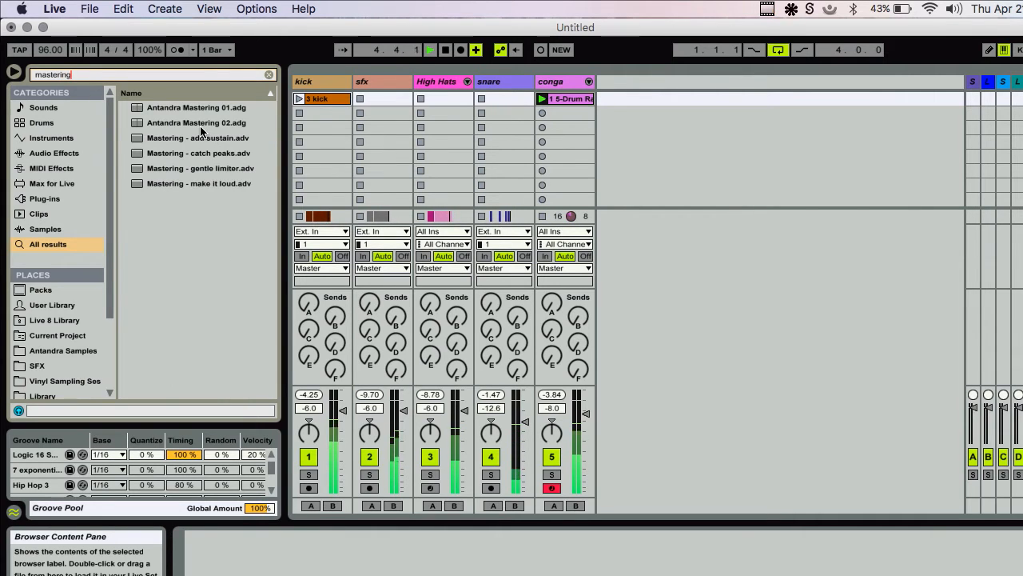
left_click(201, 125)
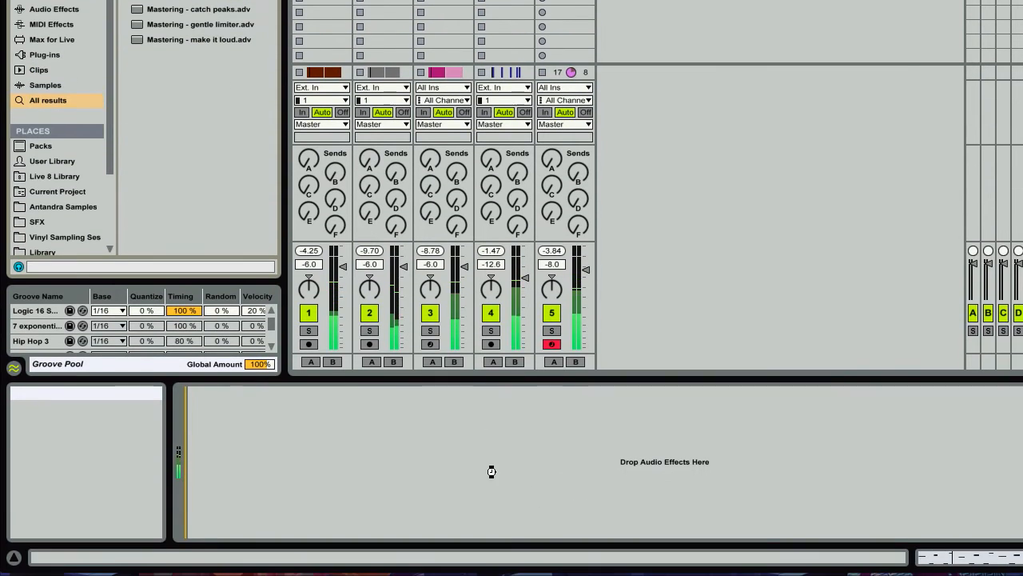
left_click_drag(491, 471, 492, 471)
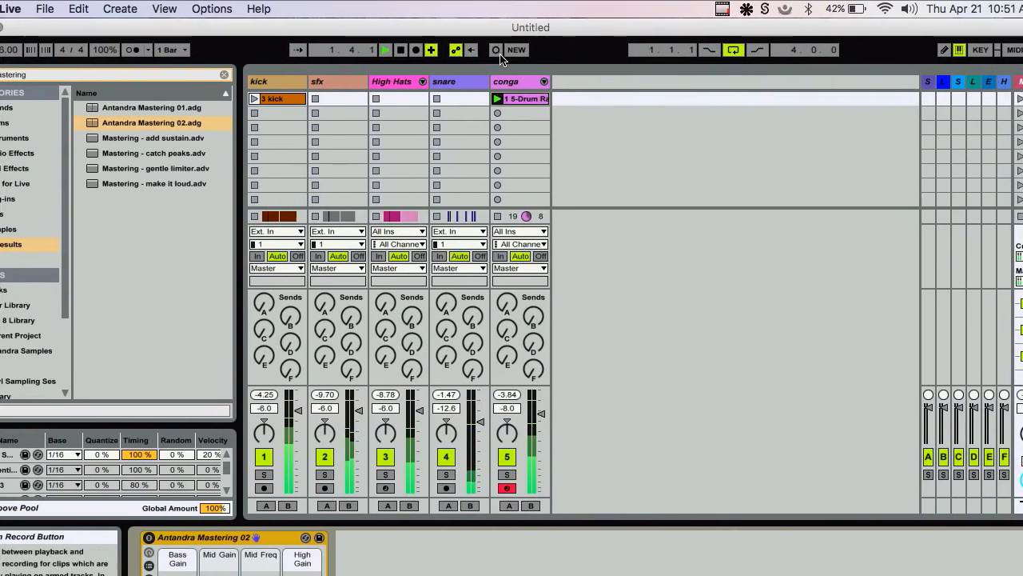
- Select the kick through conga tracks and raise their volumes together by 5 dB, bringing kick, sfx and High Hats to -1.0 dB
left_click(508, 82)
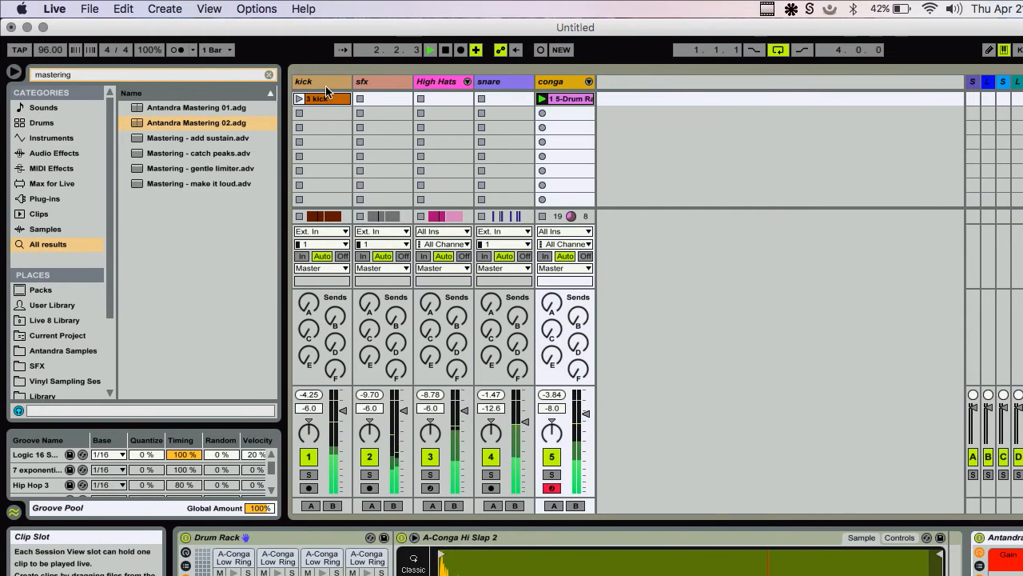
left_click(277, 81, "shift")
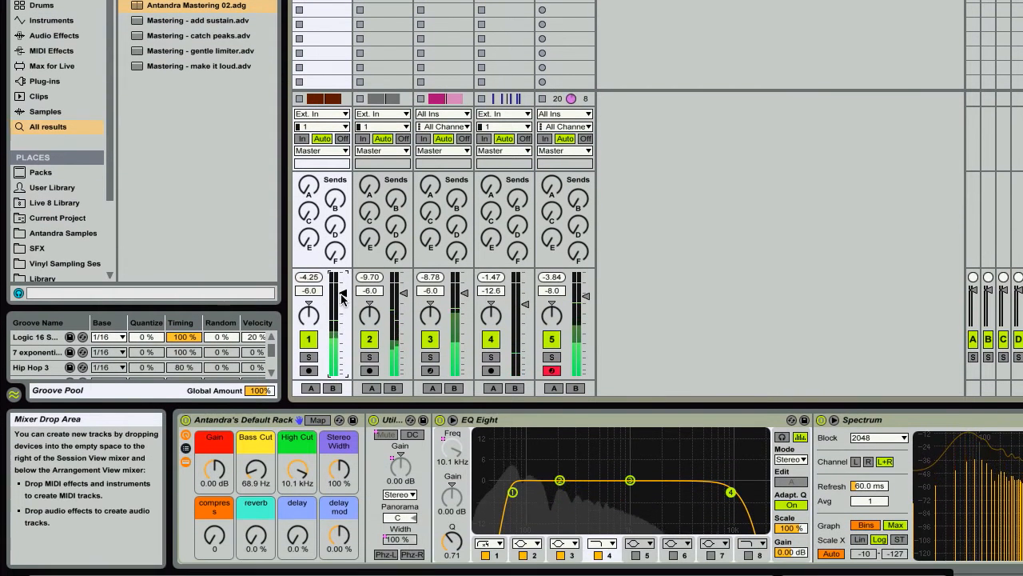
left_click_drag(343, 412, 342, 411)
left_click_drag(342, 294, 347, 276)
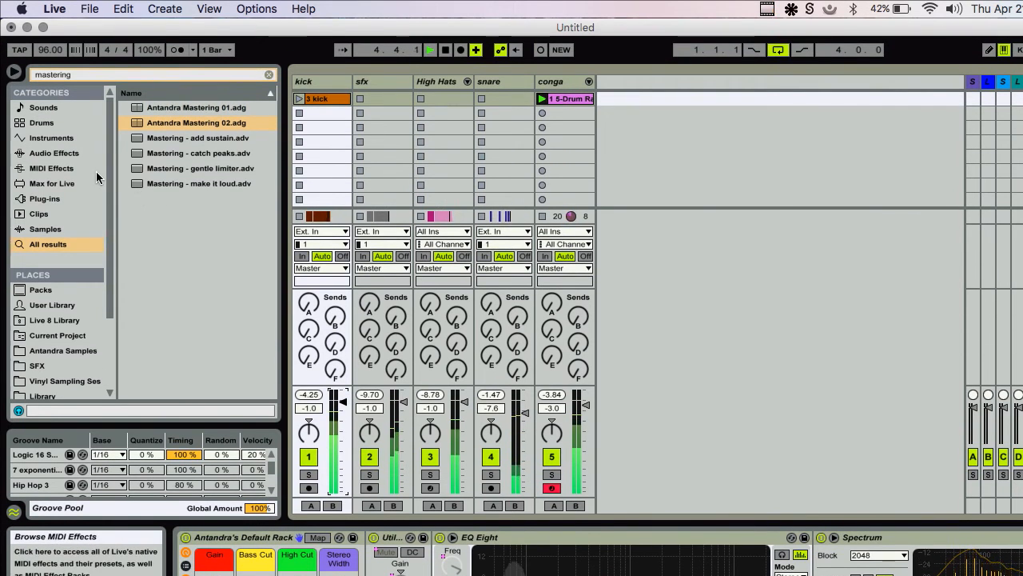
- Clear the browser search under Audio Effects, and place the conga clip from the Session view at bar 3 of the Arrangement's conga track
left_click(49, 153)
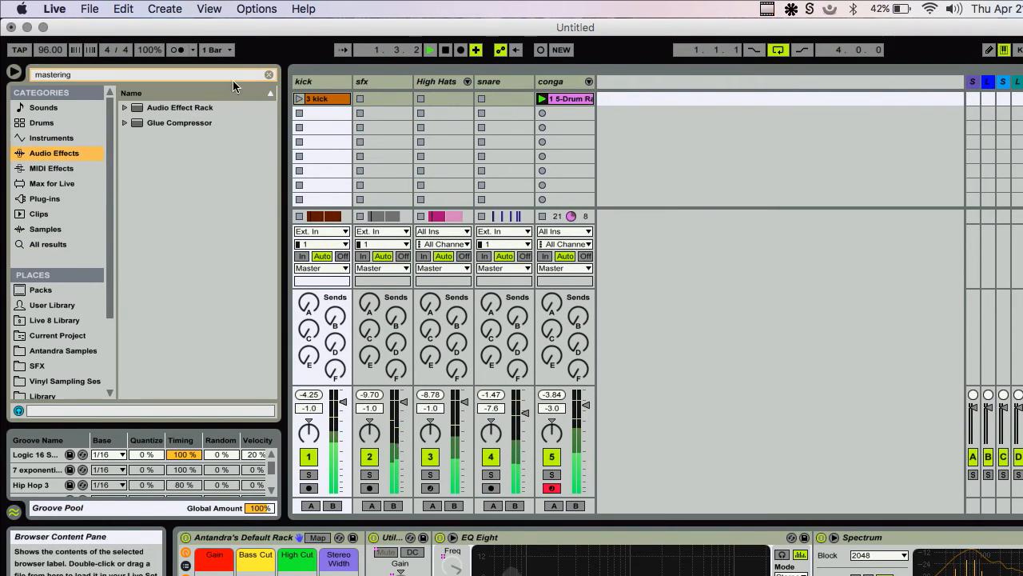
left_click(269, 74)
left_click(565, 99)
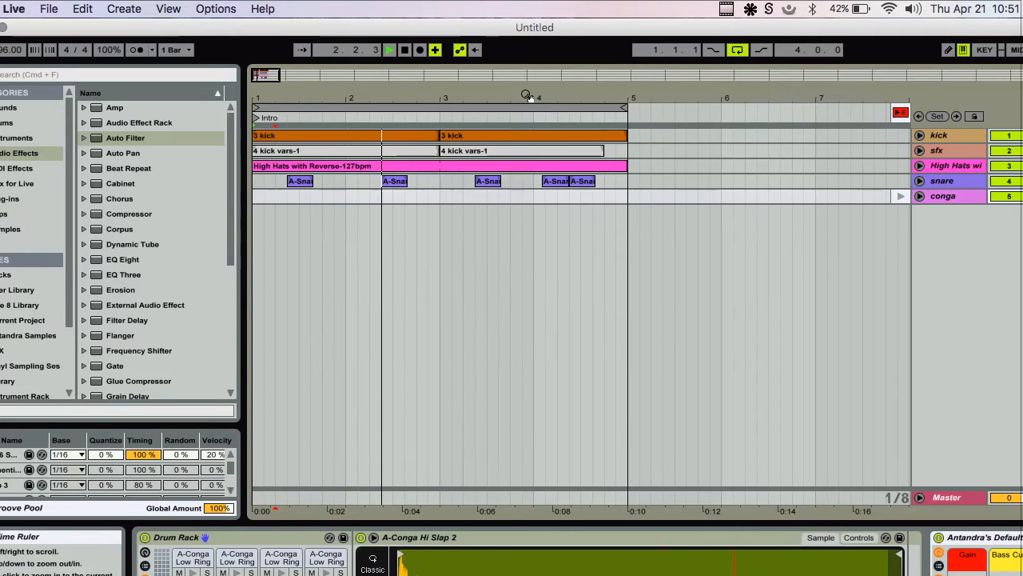
key("Tab")
left_click_drag(515, 100, 479, 198)
left_click(477, 112)
left_click_drag(473, 99, 384, 100)
- Stop playback, return all tracks to the Arrangement, and copy the conga clip from bar 3 to bar 1
key("space")
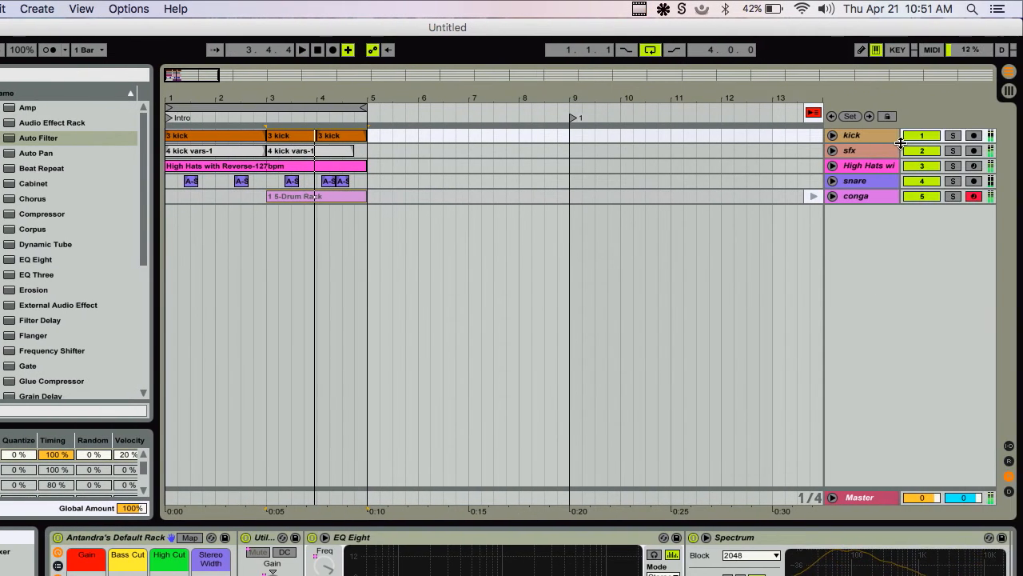
left_click(813, 116)
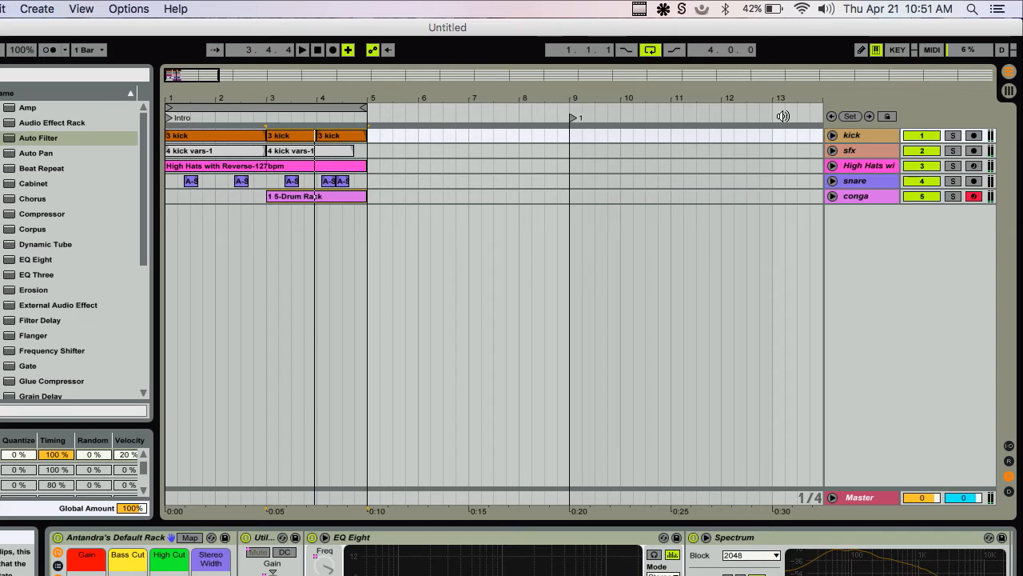
left_click_drag(274, 96, 226, 162)
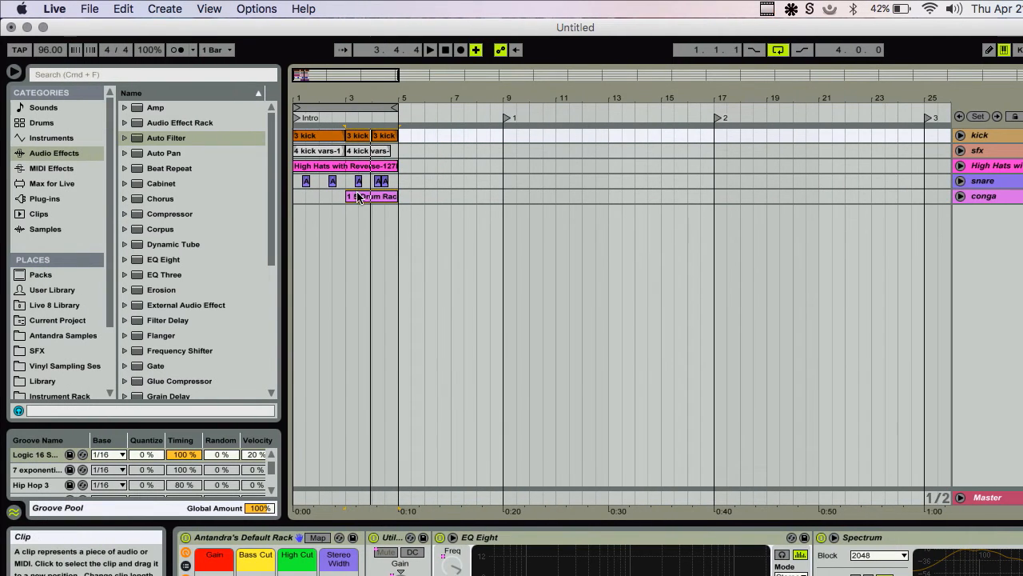
left_click(356, 193)
left_click(316, 138, "shift")
left_click(352, 190)
left_click_drag(353, 193, 307, 198)
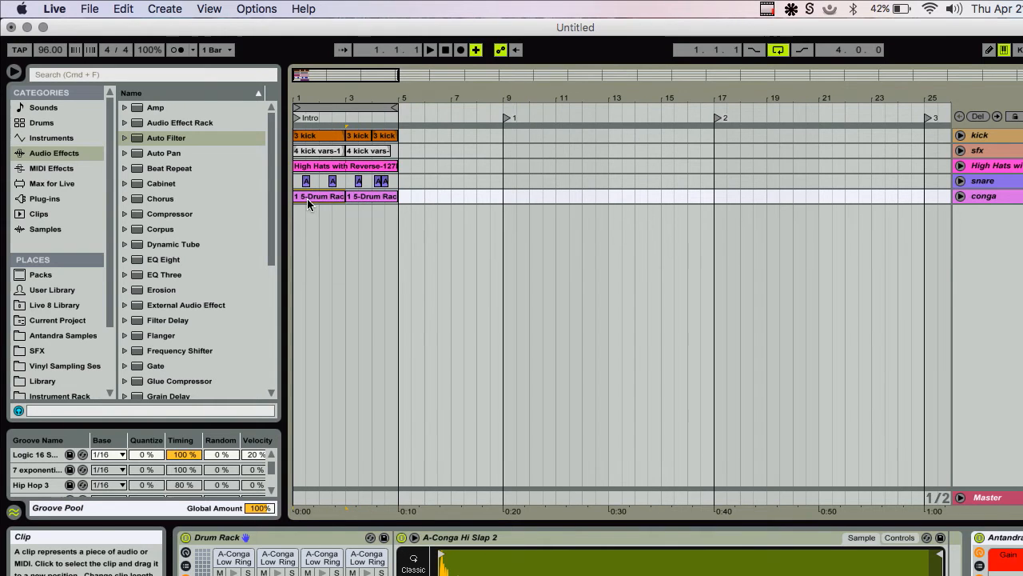
- Unfold all Arrangement tracks together so their waveforms, MIDI notes and mixer controls are displayed
left_click(359, 138)
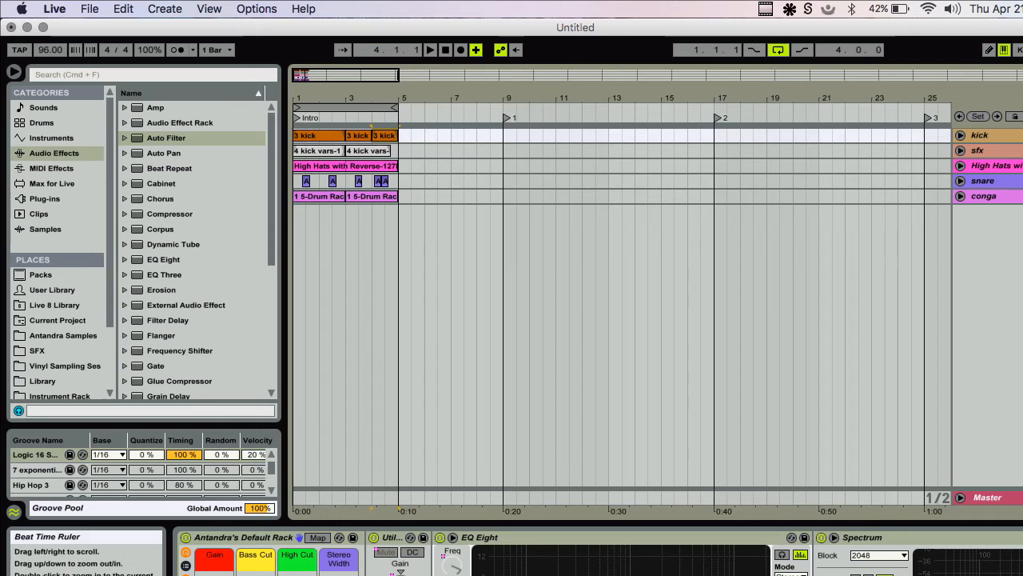
left_click_drag(387, 89, 386, 120)
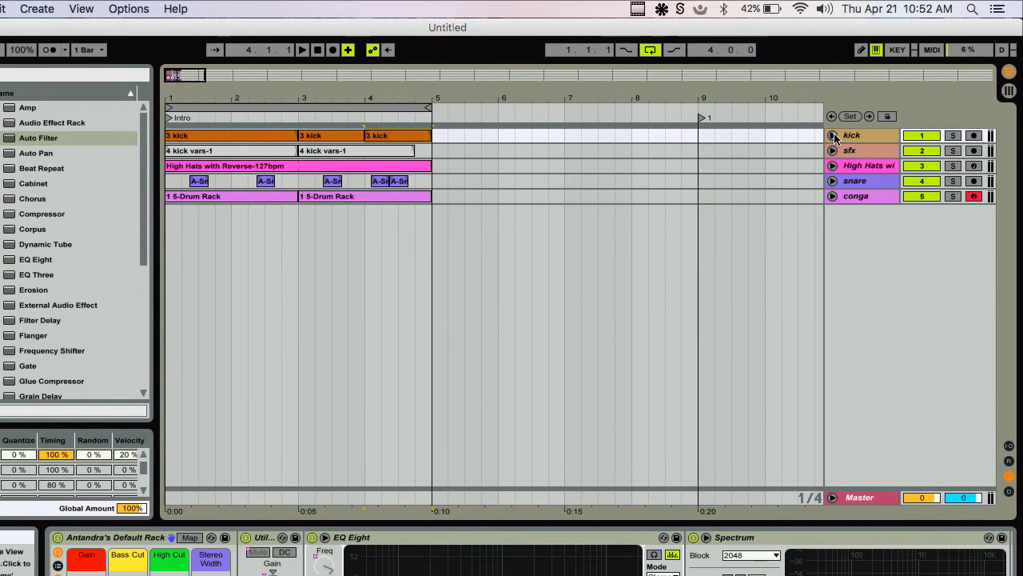
left_click(834, 137, "alt")
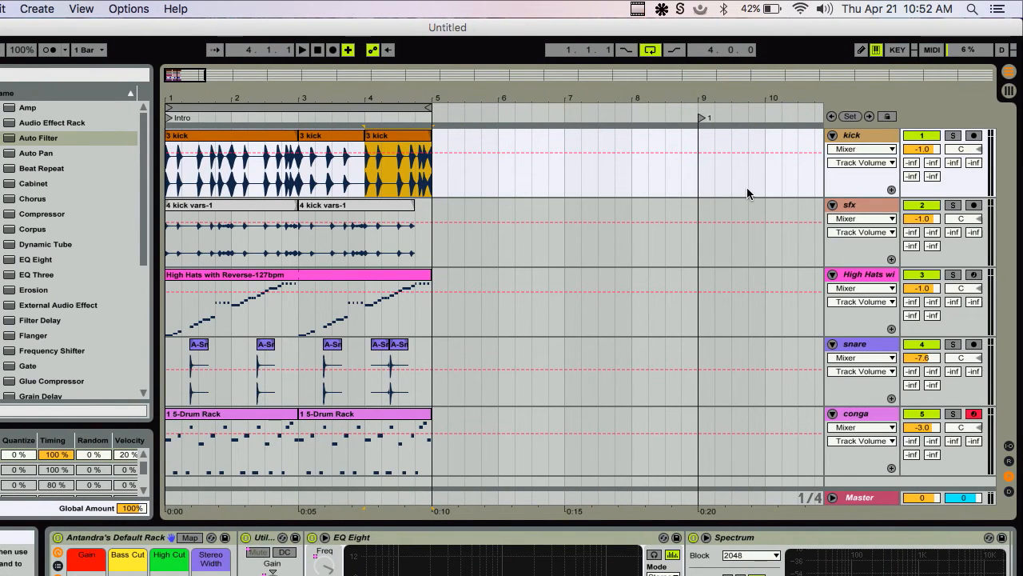
mouse_move(354, 89)
left_mouse_down()
mouse_move(354, 58)
mouse_move(354, 94)
left_mouse_up()
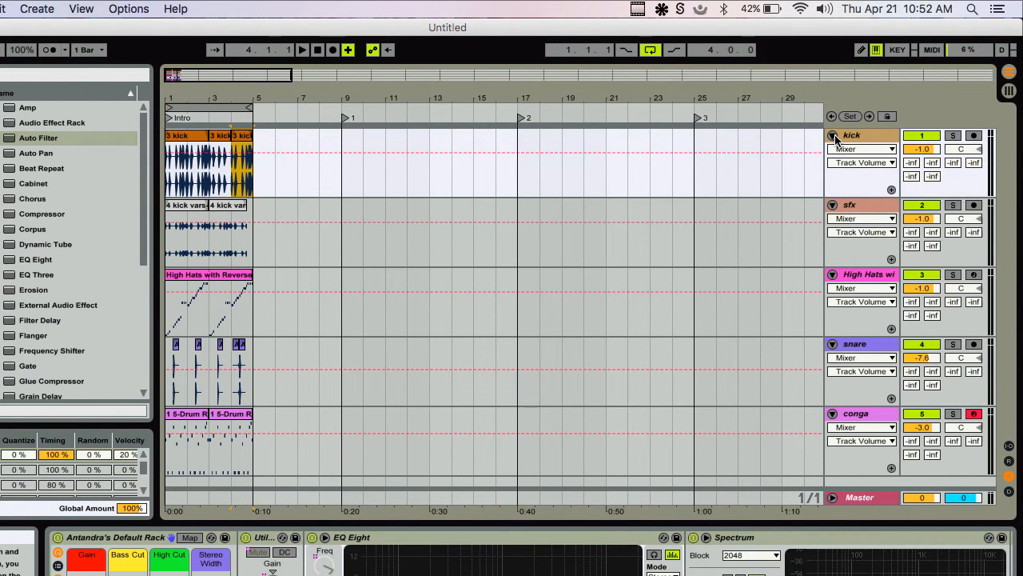
left_click(833, 136, "alt")
left_click(833, 136, "alt")
left_click(833, 135, "alt")
left_click(833, 136, "alt")
left_click(833, 136, "alt")
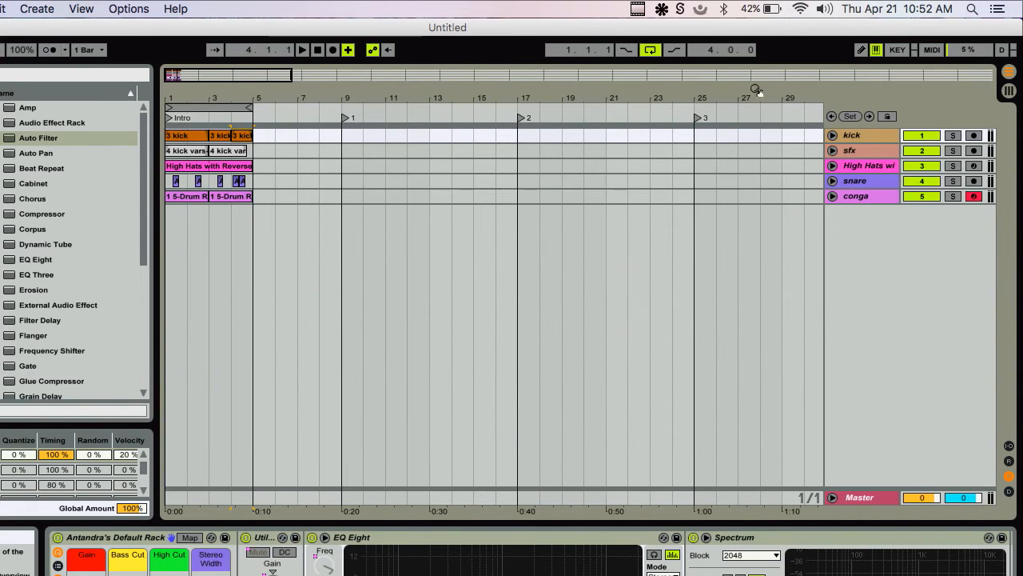
left_click(832, 136, "alt")
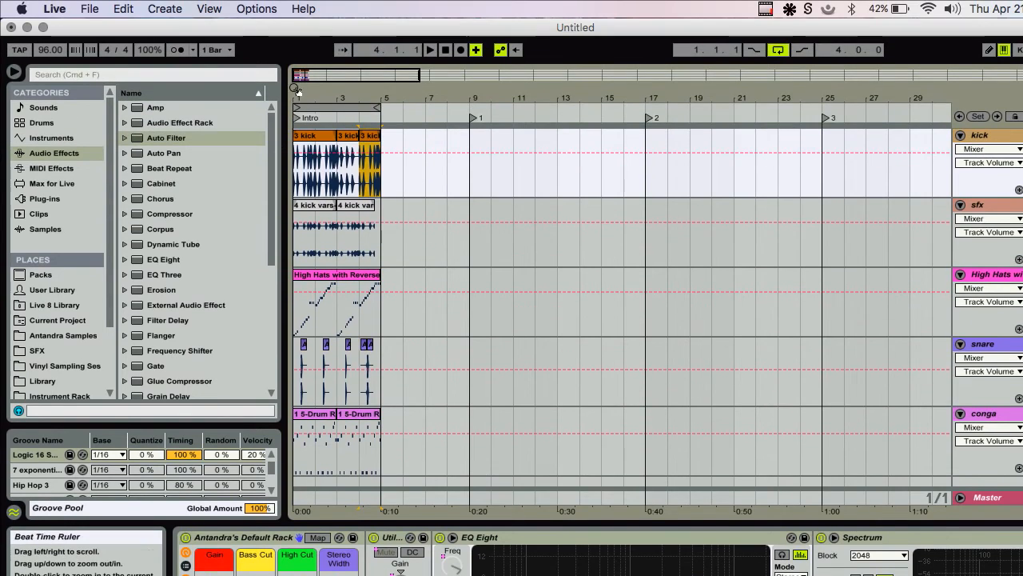
- Play the four-bar Intro loop from the start and examine the High Hats and kick patterns
left_click_drag(298, 93, 304, 112)
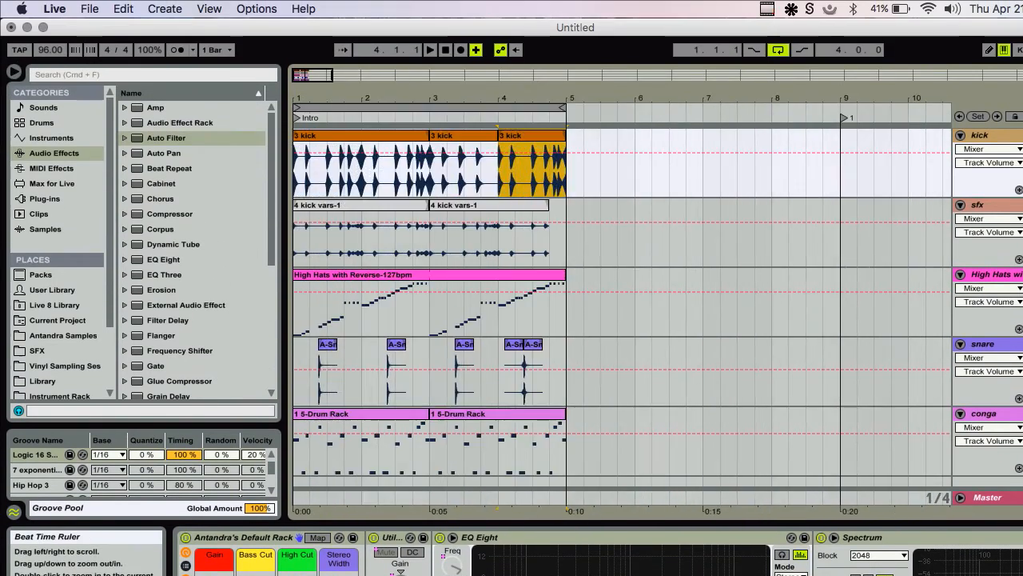
double_click(445, 50)
key("space")
left_click(513, 317)
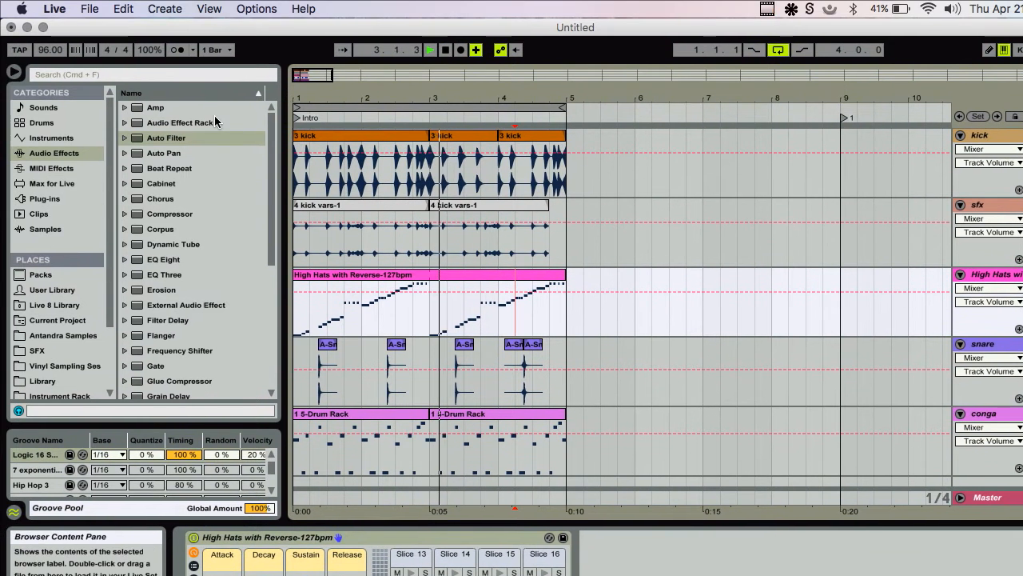
left_click_drag(365, 98, 354, 100)
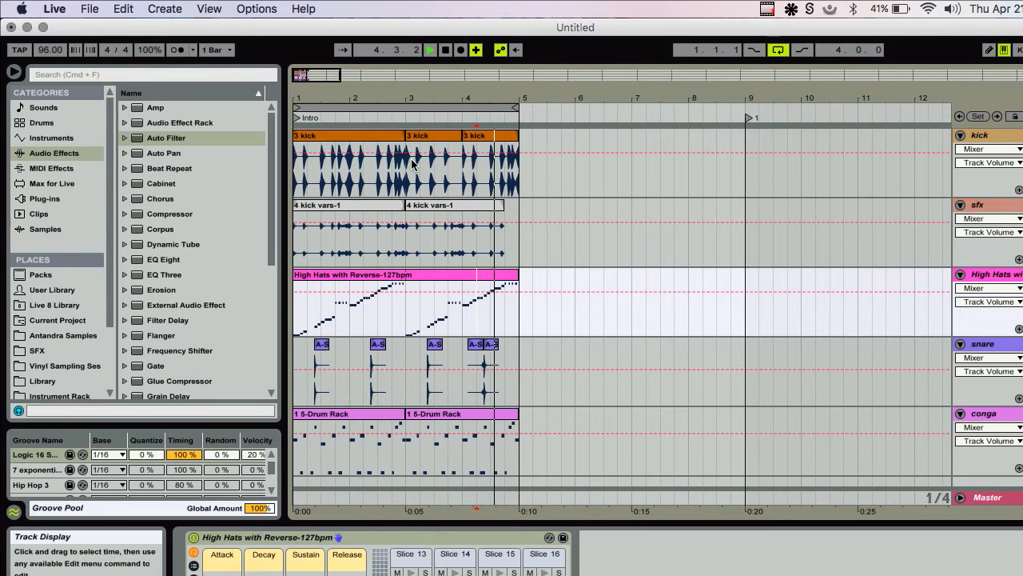
left_click(411, 160)
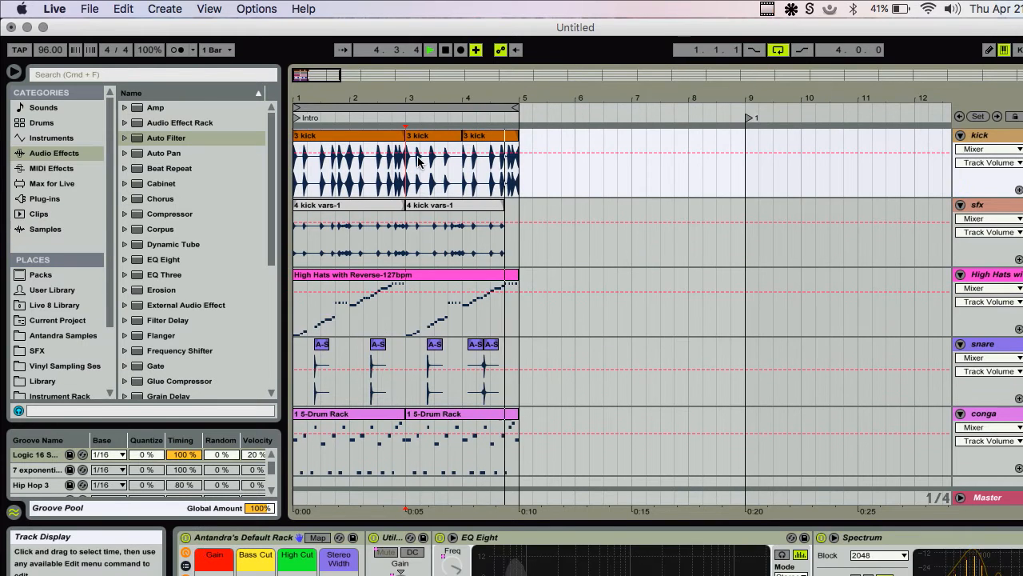
left_click_drag(411, 86, 456, 93)
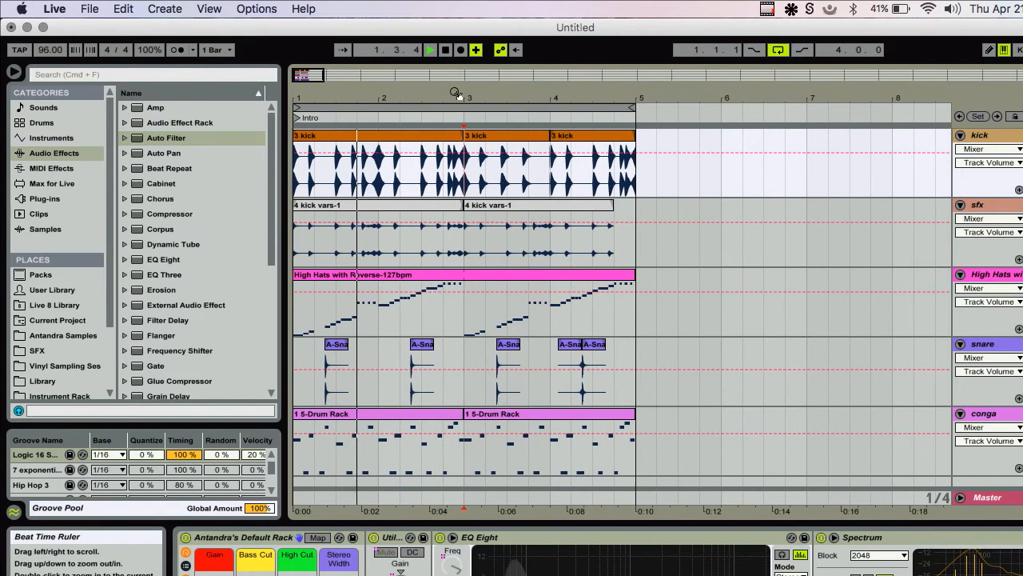
- Delete the second half of bar 3 on the kick track and paste a copy of the kick's first bar at bar 3
left_click(430, 141)
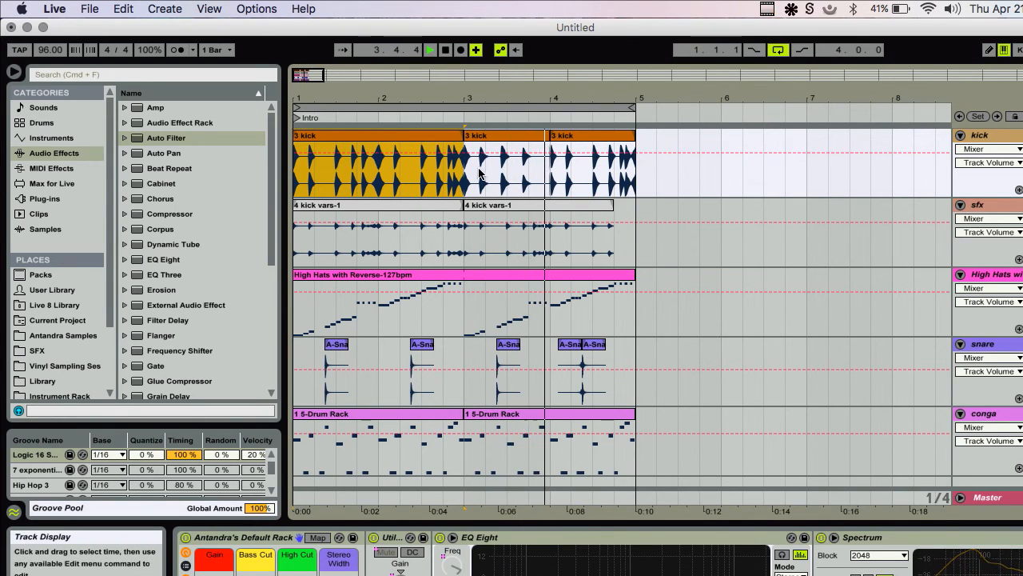
left_click_drag(500, 172, 553, 174)
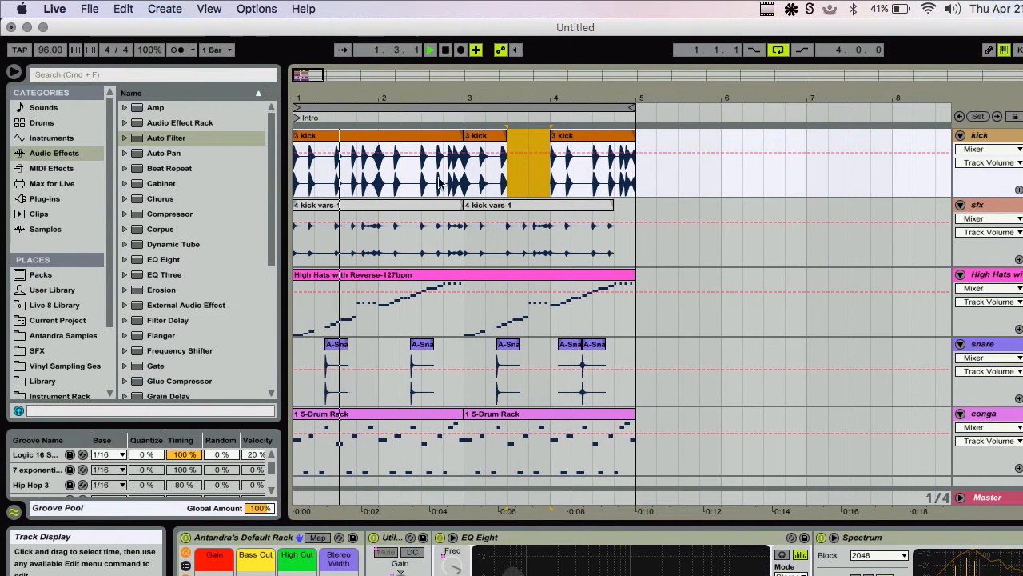
key("Delete")
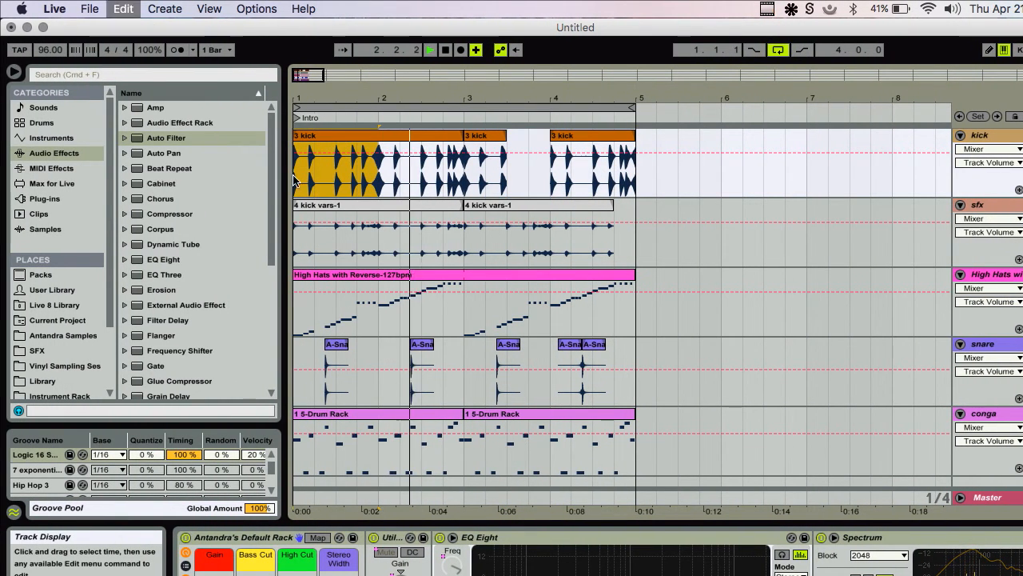
left_click(463, 183)
key("super+v")
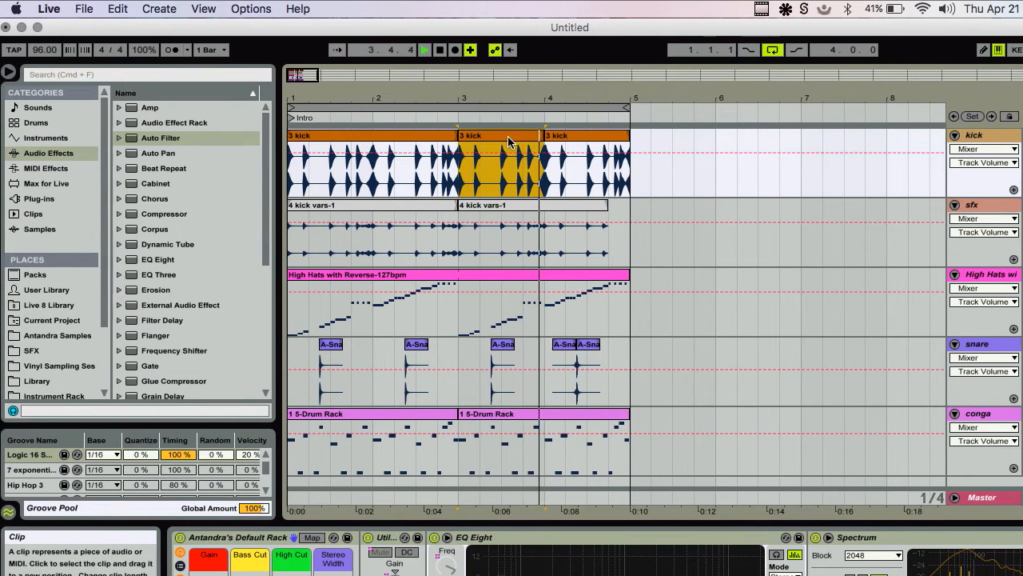
left_click(573, 136)
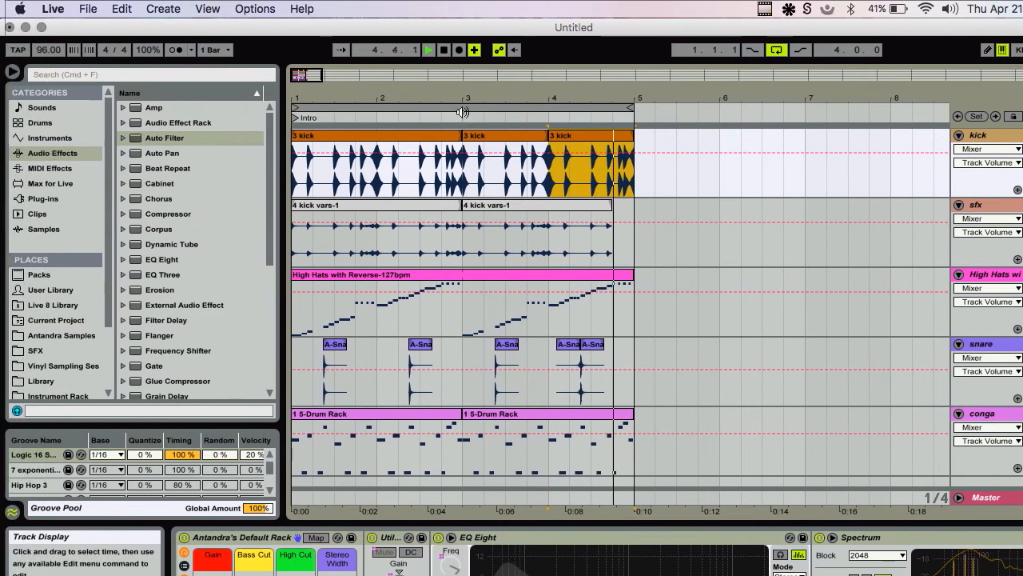
- Replace the sfx clip at bar 3 with a copy of the track's first clip and delete the last half of bar 4
left_click_drag(399, 99, 323, 98)
left_click(357, 136)
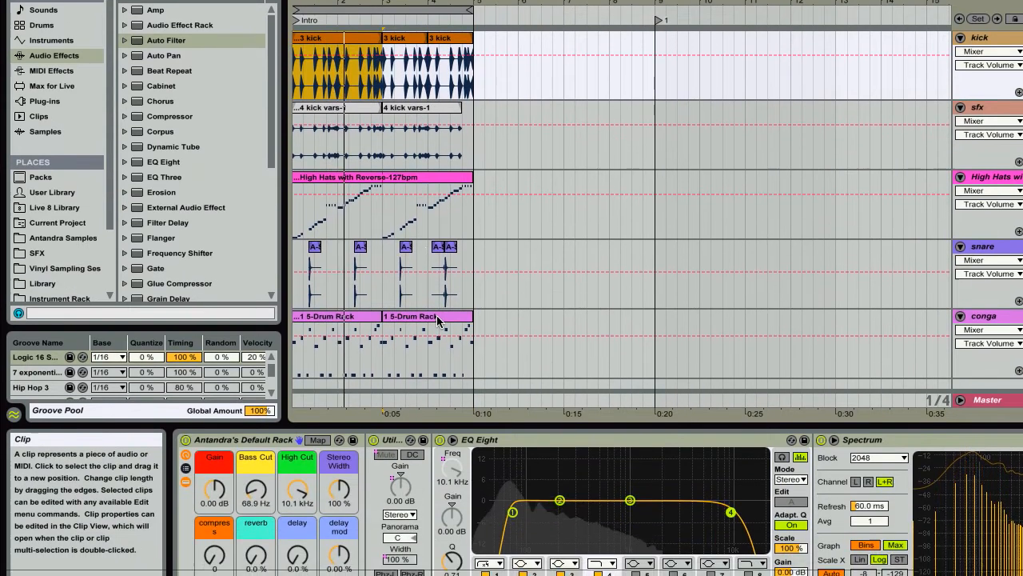
left_click(438, 384, "shift")
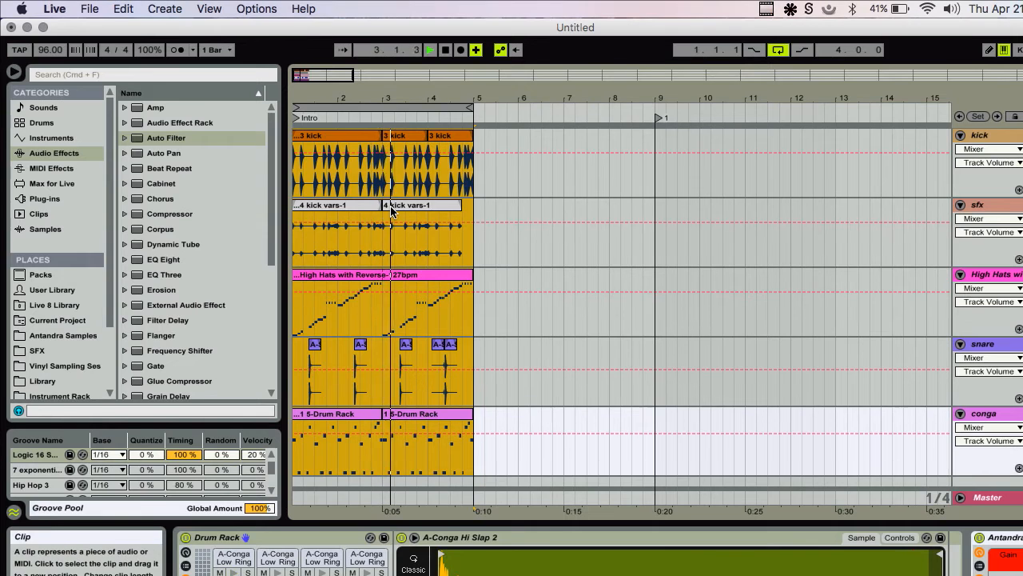
left_click(392, 87)
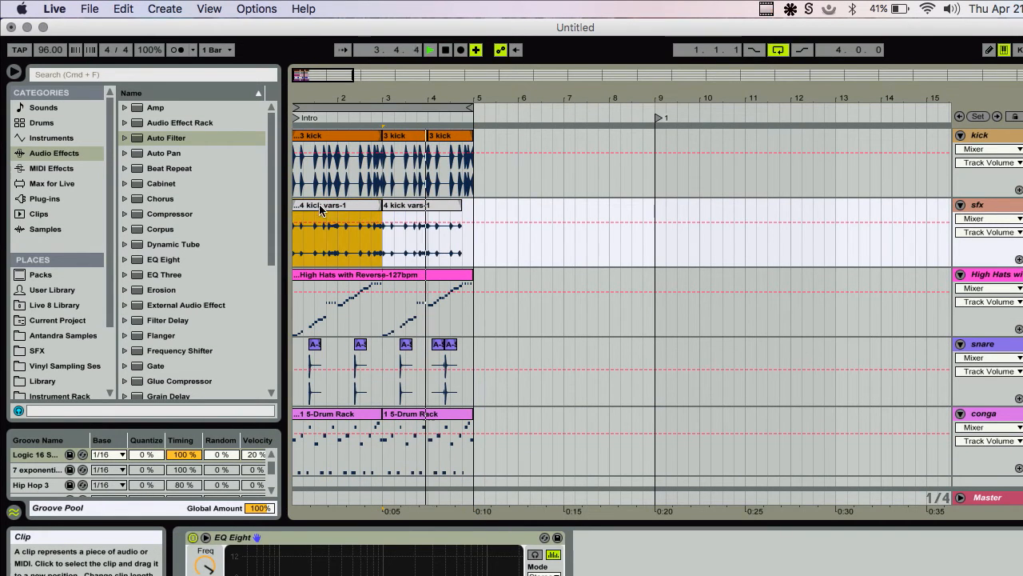
left_click_drag(408, 207, 423, 207)
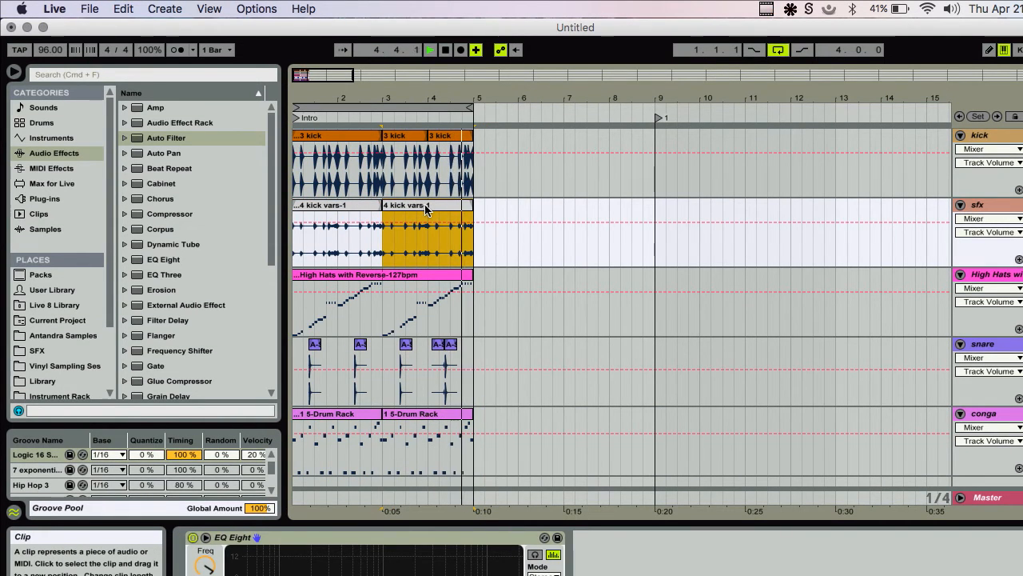
left_click_drag(399, 97, 376, 98)
left_click(357, 206)
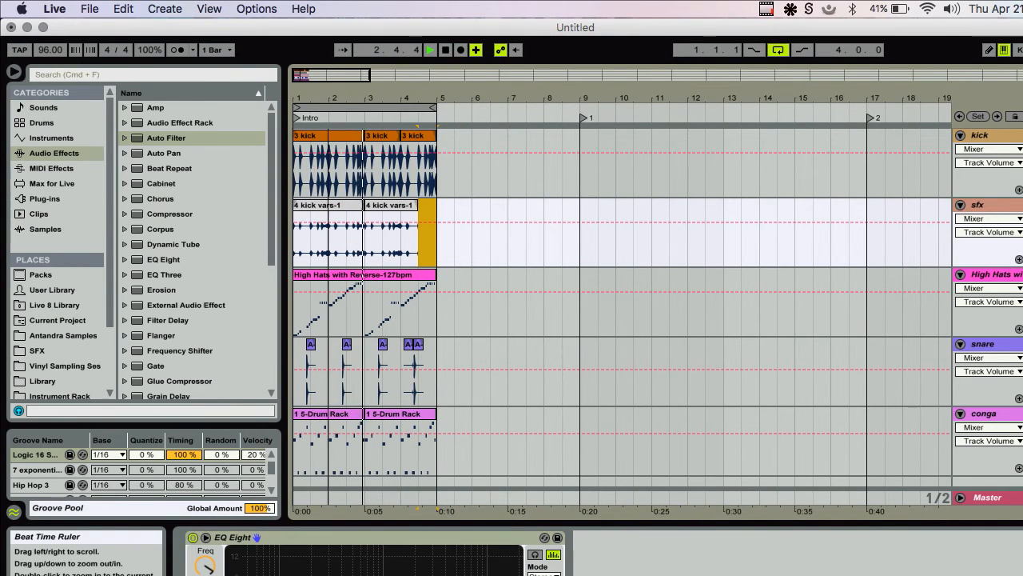
left_click_drag(368, 97, 368, 136)
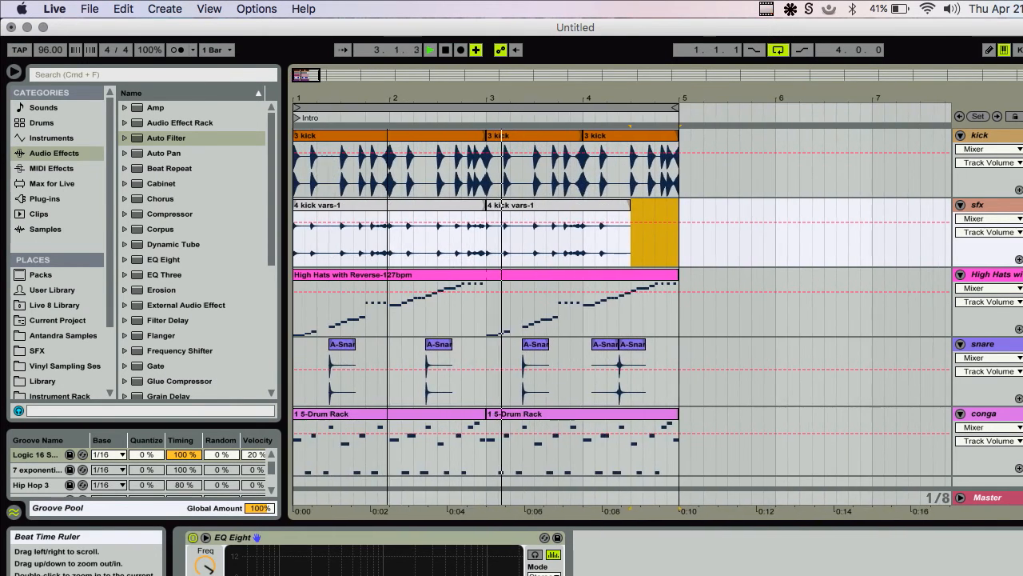
- Duplicate the clips of all tracks from bars 1–4 into bars 5–8 and extend the loop to eight bars
left_click(465, 277)
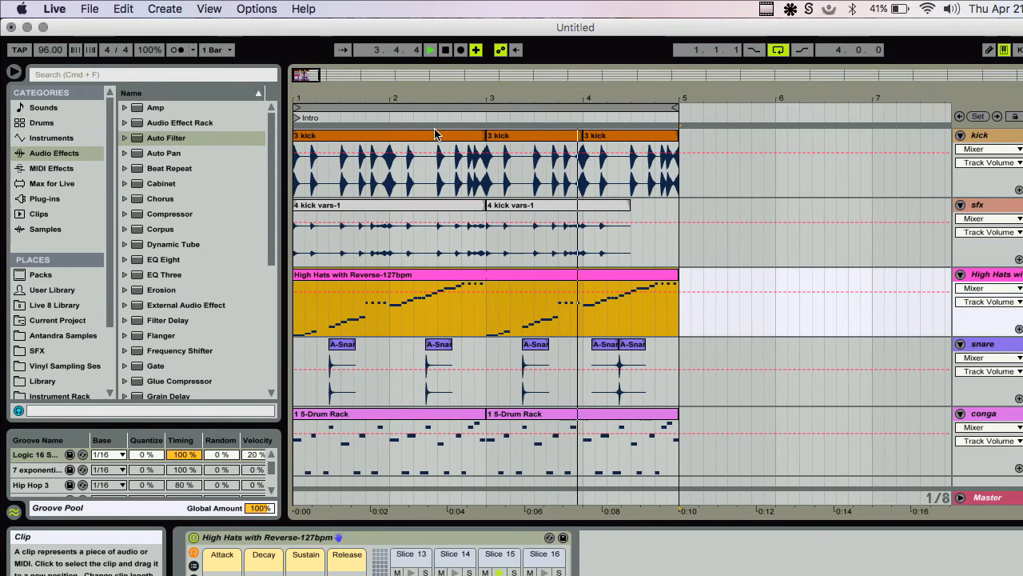
left_click_drag(436, 97, 436, 57)
left_click(325, 137)
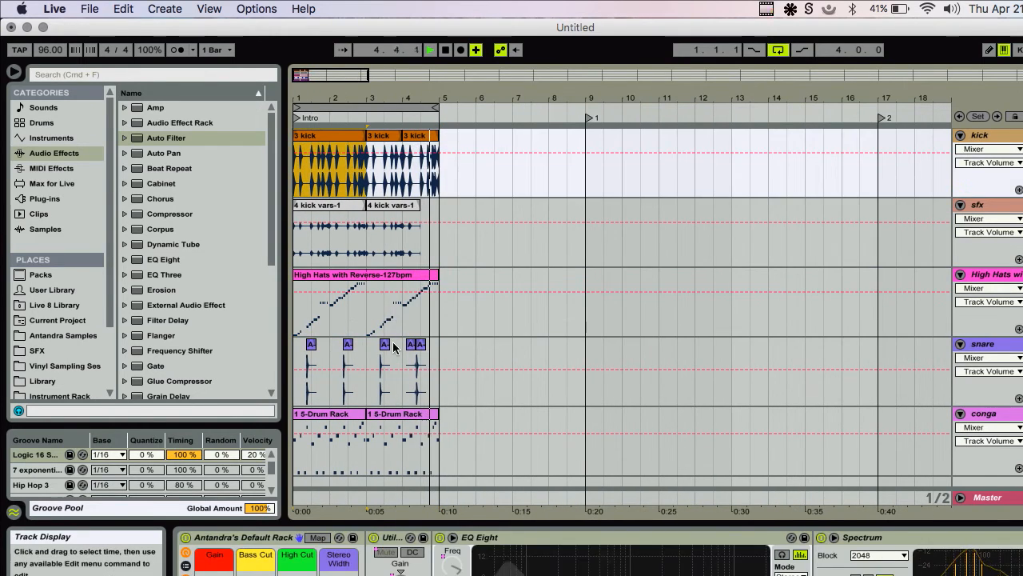
key("super+a")
key("super+d")
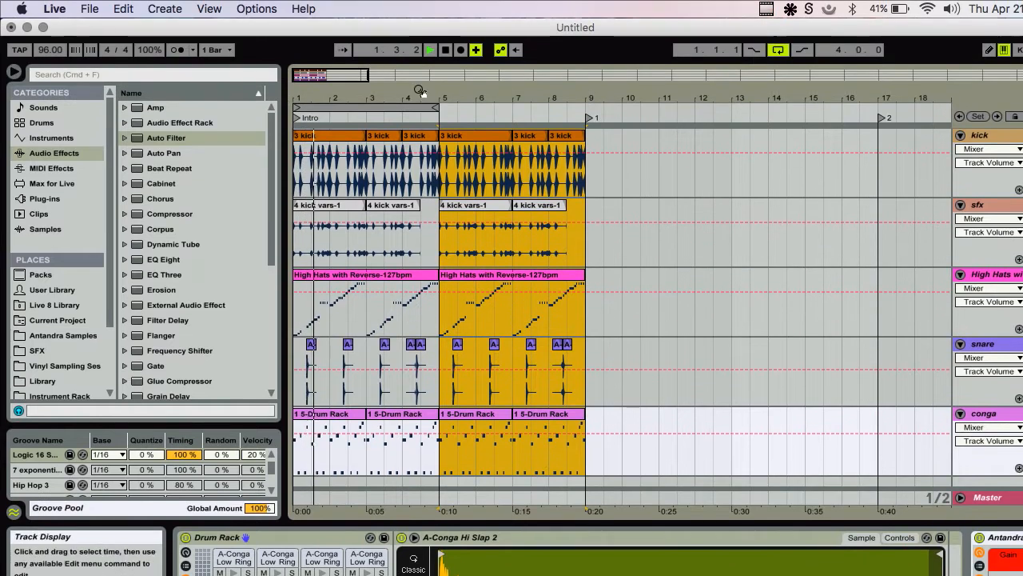
left_click_drag(437, 108, 583, 107)
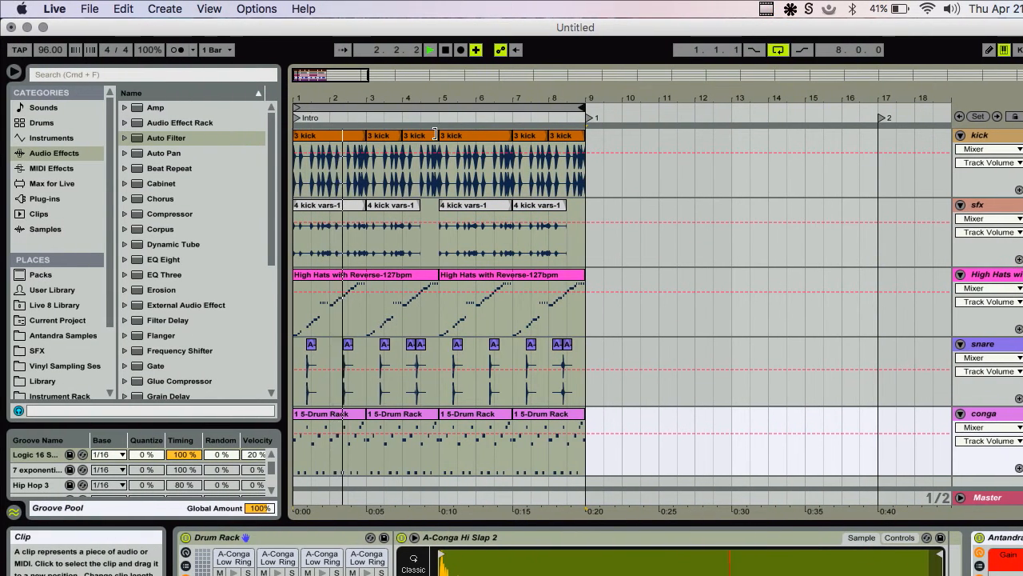
- Stop playback, select the snare track, and insert a new MIDI track directly below it
left_click(432, 135)
left_click(334, 136)
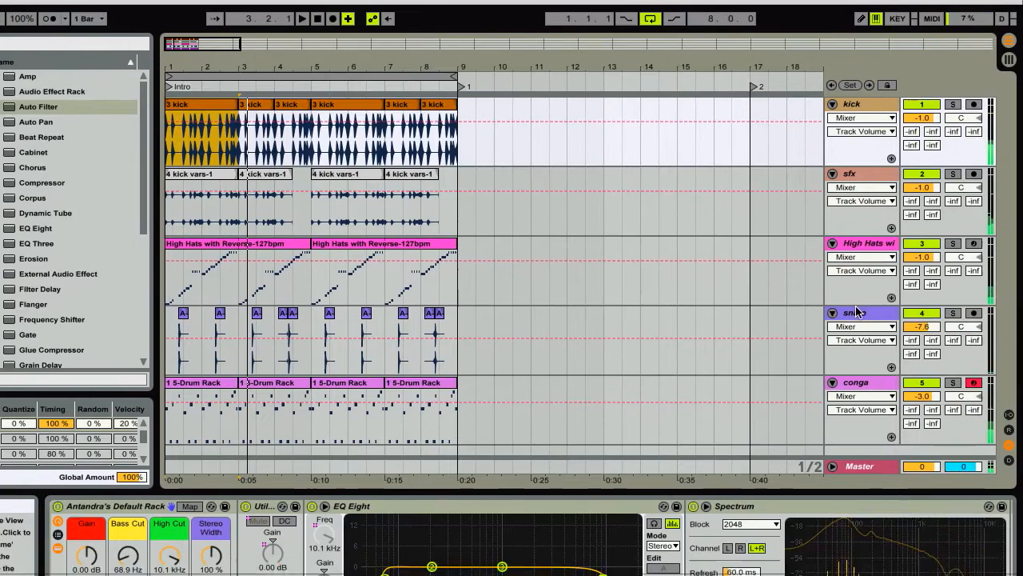
left_click(991, 344)
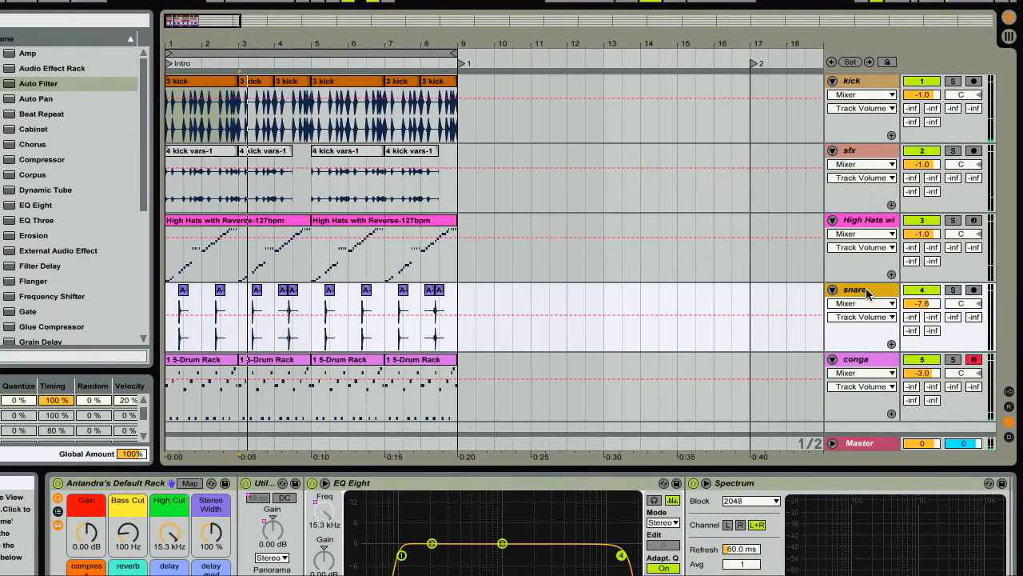
key("shift+Tab")
key("shift+Tab")
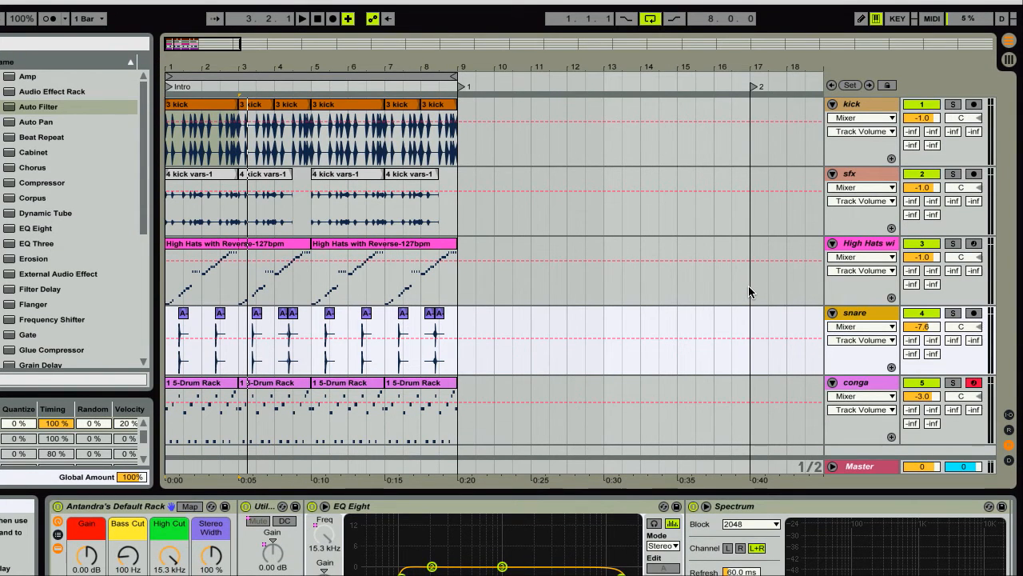
key("super+shift+t")
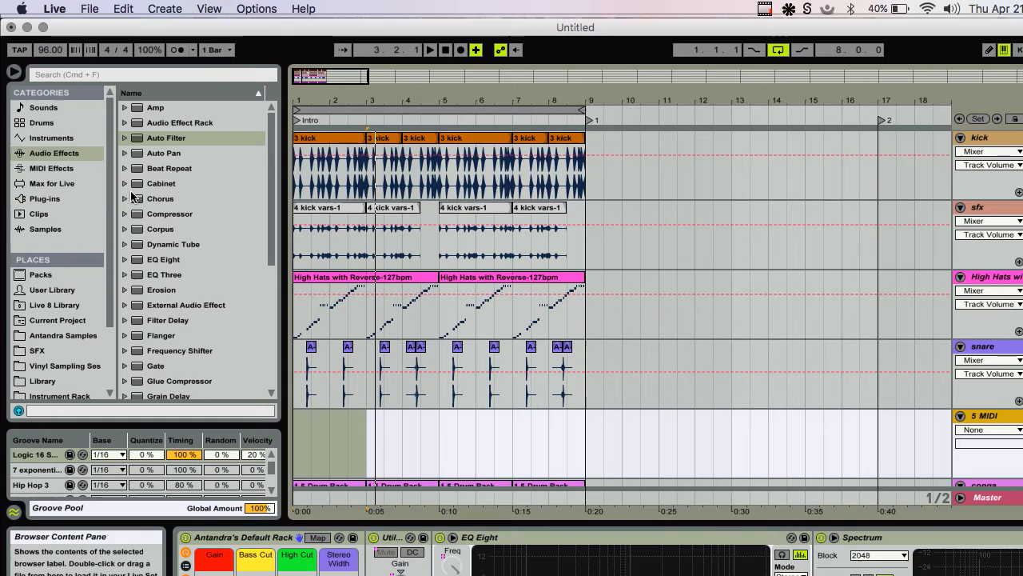
- Load External Instrument onto the new MIDI track and hot-swap it for an Instrument Rack
left_click(51, 137)
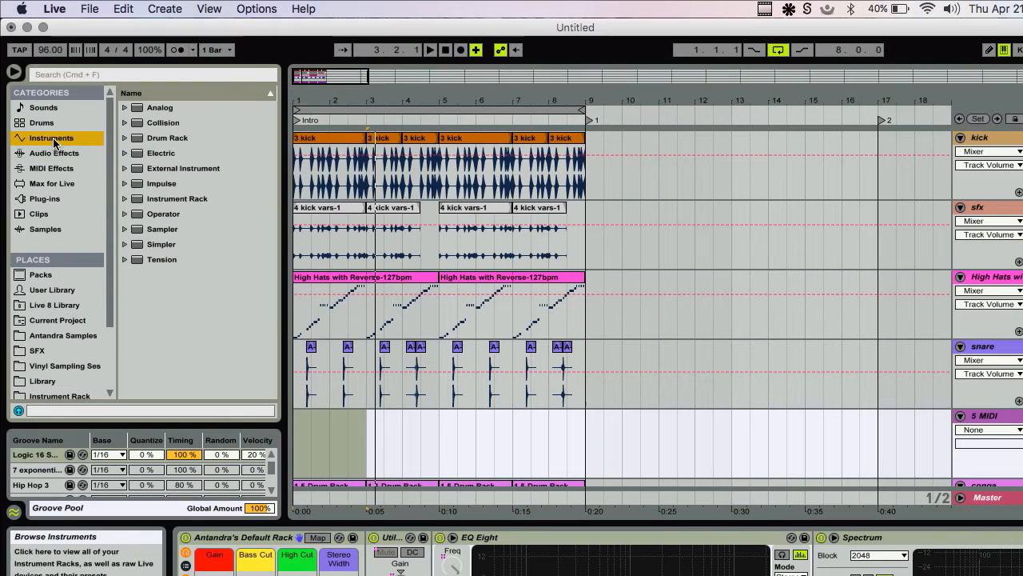
left_click(168, 167)
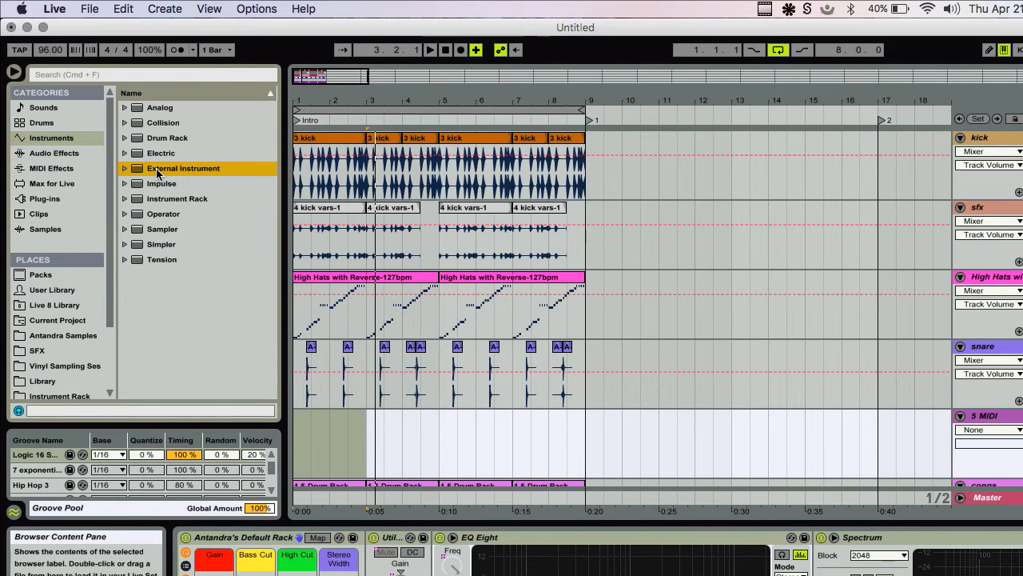
left_click_drag(158, 174, 434, 452)
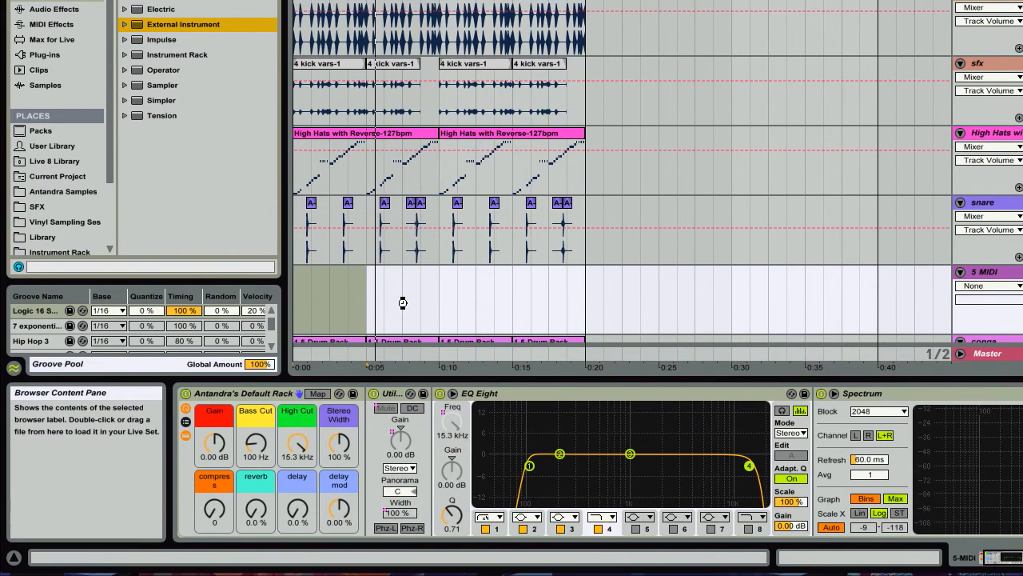
left_click(270, 394)
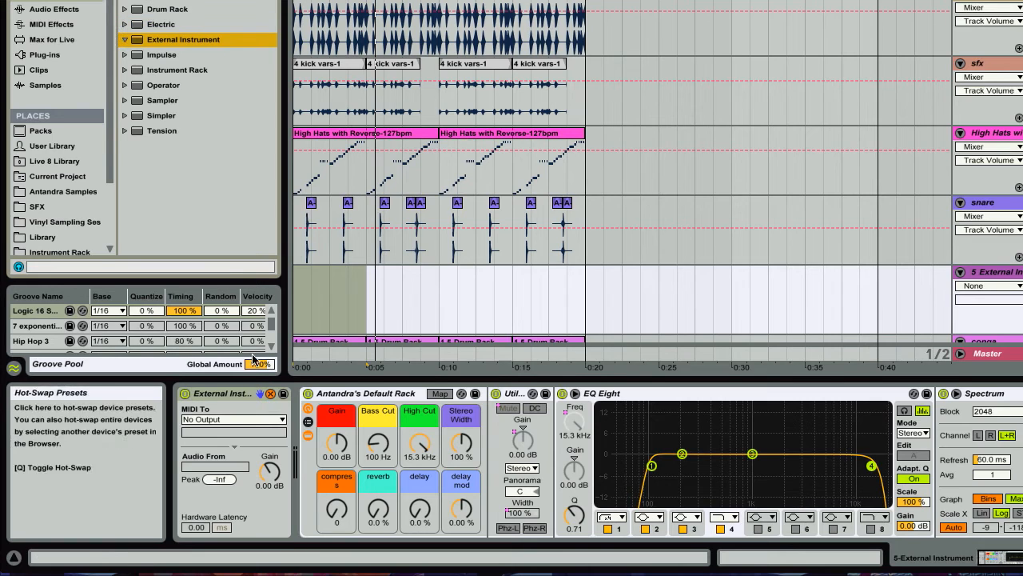
double_click(152, 65)
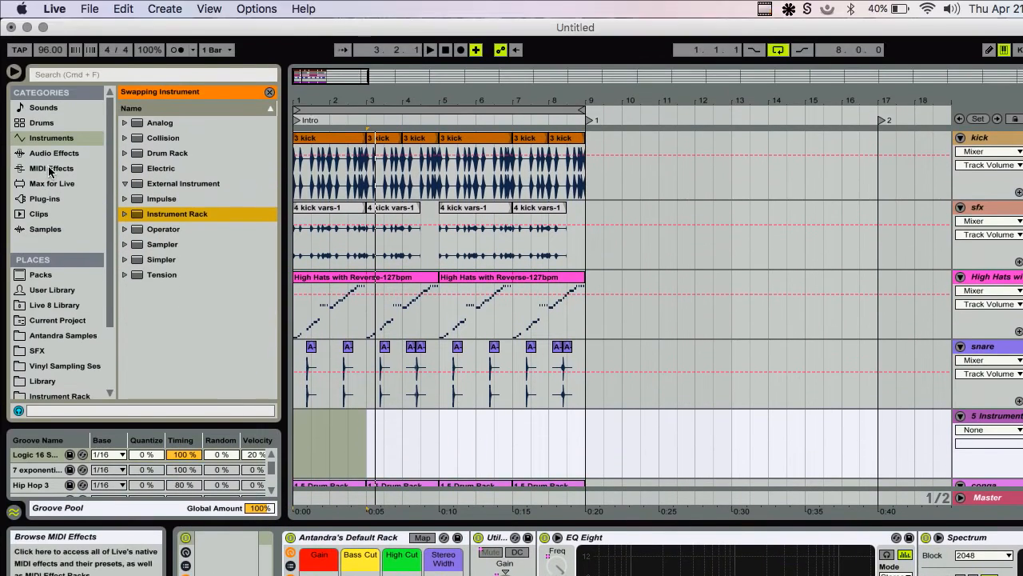
- Add a Simpler to the empty Instrument Rack and open its presets for hot-swapping
left_click(37, 69)
left_click(42, 139)
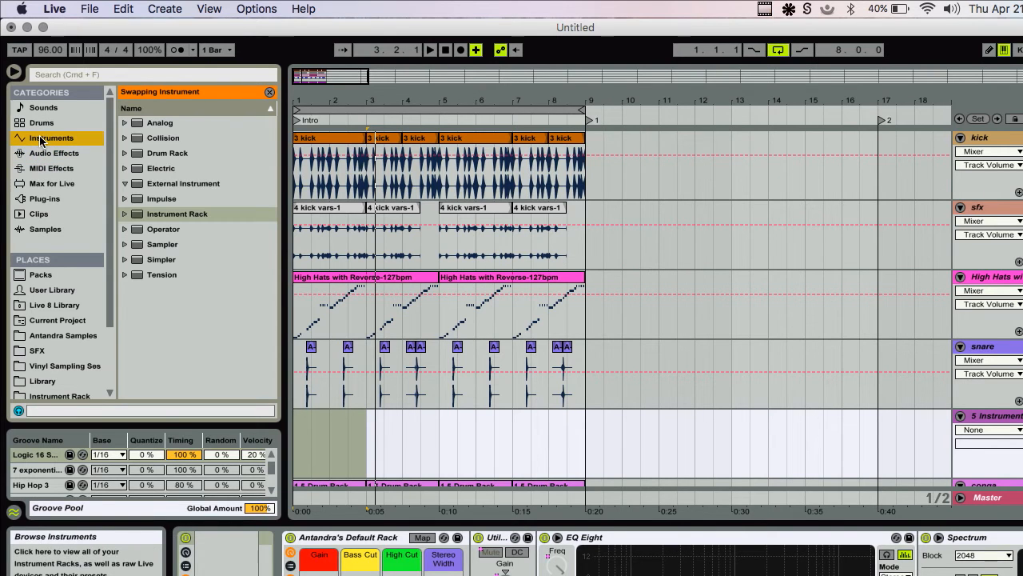
left_click(163, 258)
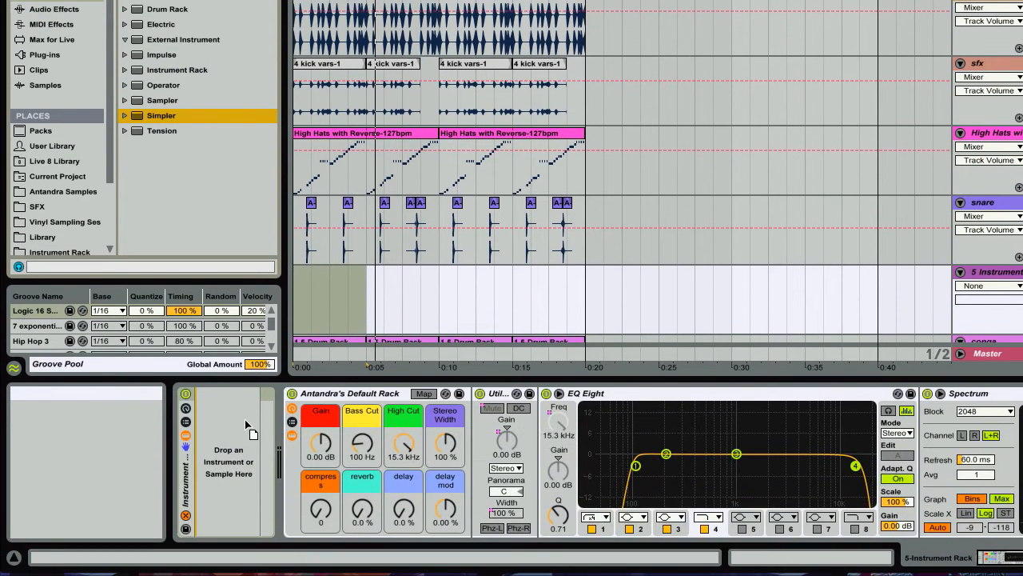
left_click_drag(243, 420, 240, 424)
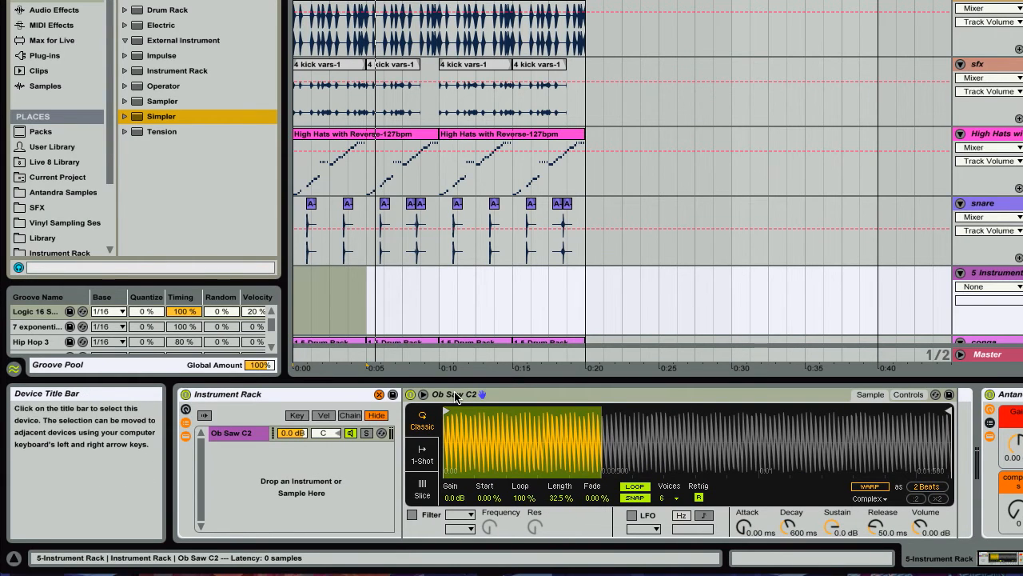
left_click(456, 397)
key("q")
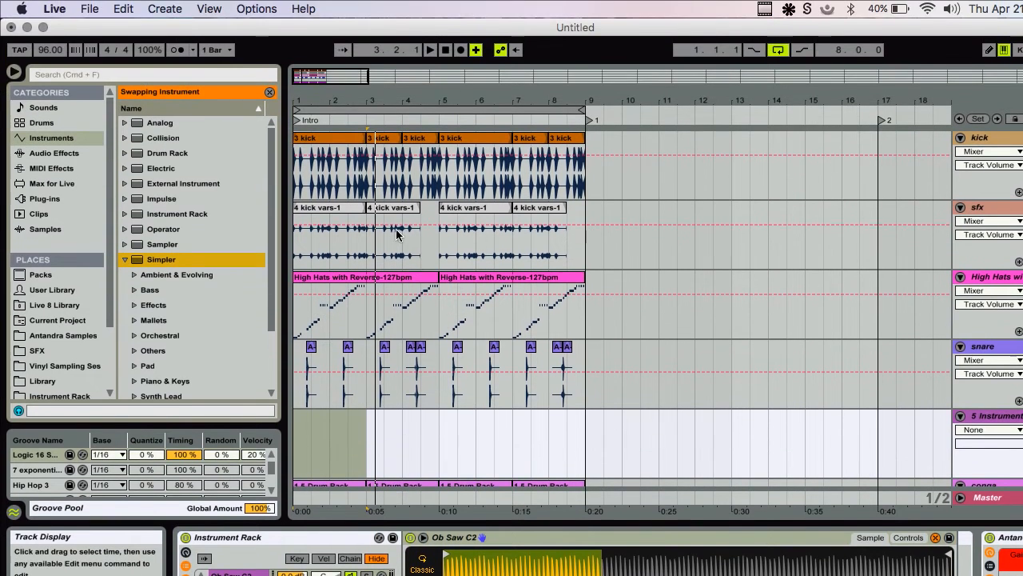
- Leave hot-swapping, select the first snare clip in bar 4, and search all browser results for "snare"
left_click(389, 216)
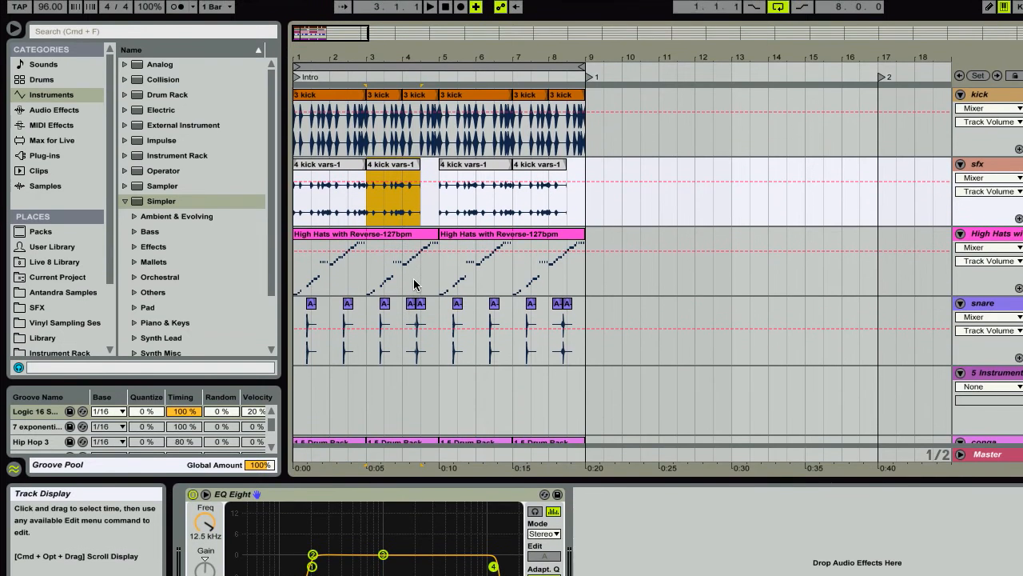
scroll(413, 328, "down", 3)
left_click(396, 276)
scroll(432, 276, "left", 1)
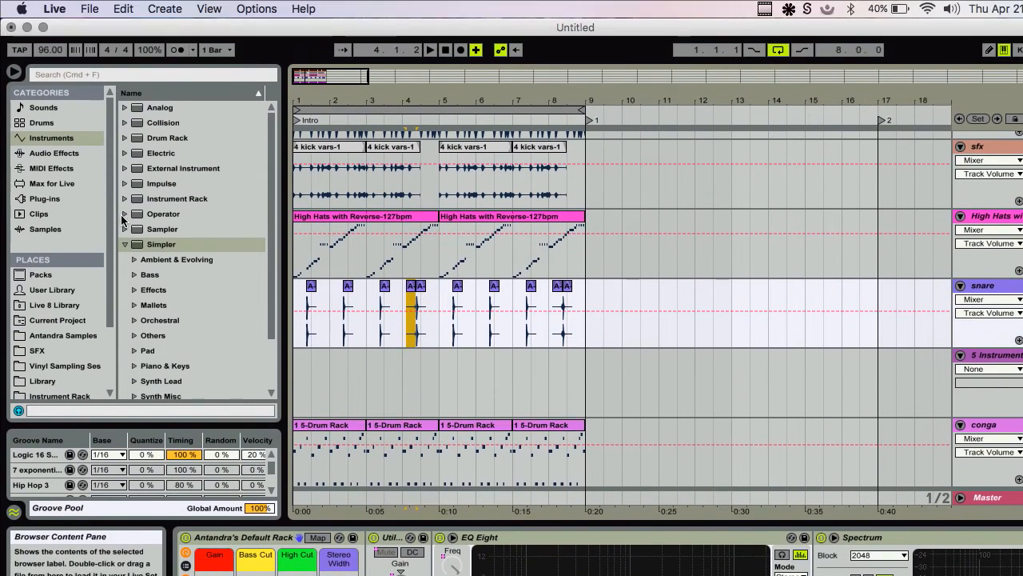
left_click(65, 79)
type("snare")
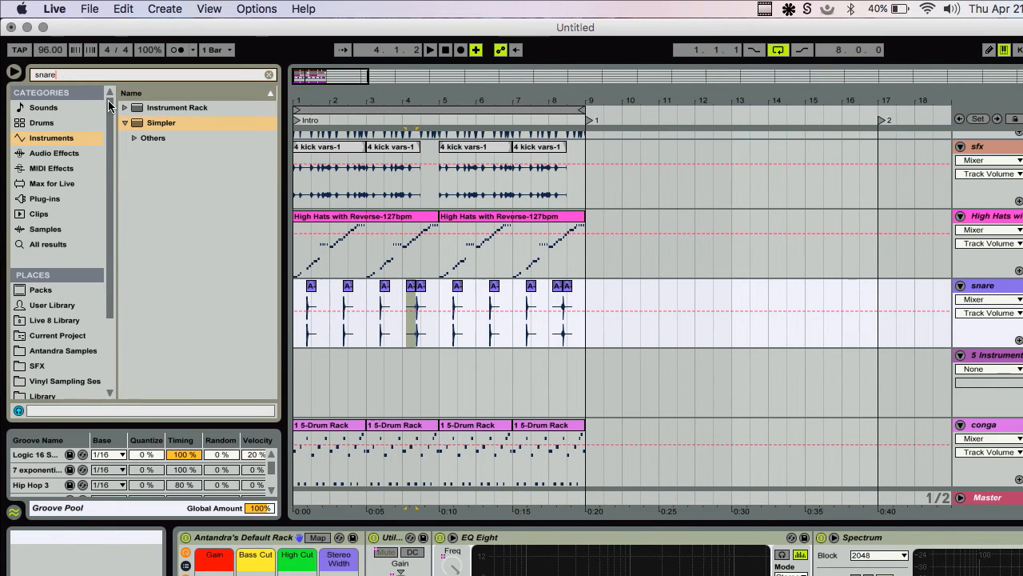
left_click(48, 244)
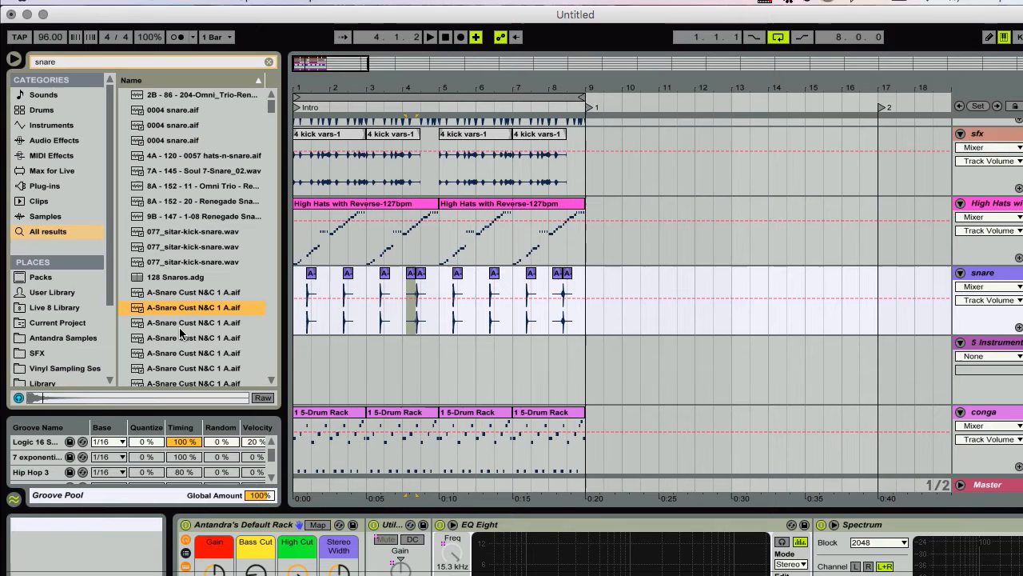
- Audition the snare samples and load A-Snare Leedy 1 A.aif into the Simpler on the new instrument track
left_click(181, 351)
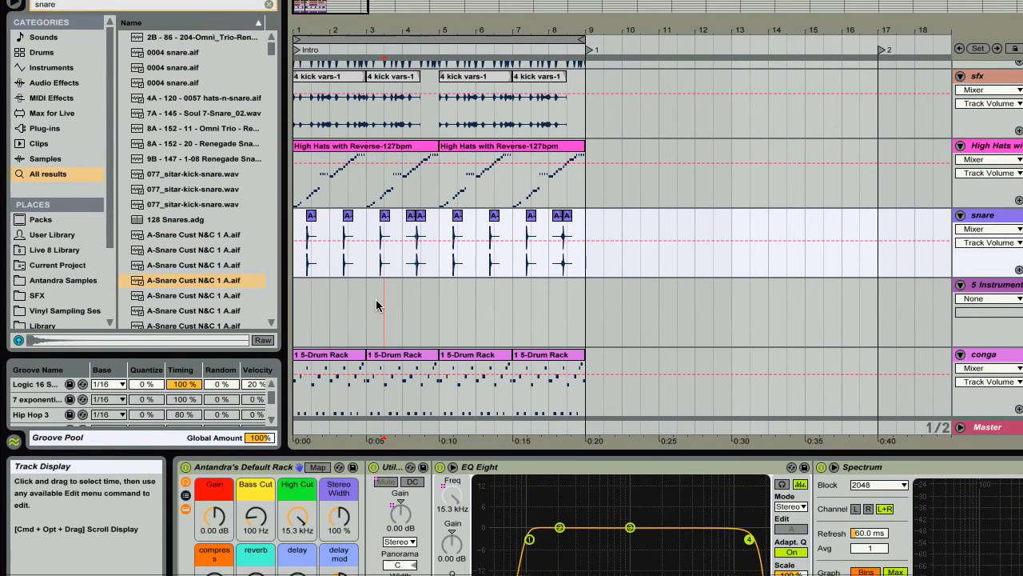
left_click(380, 317)
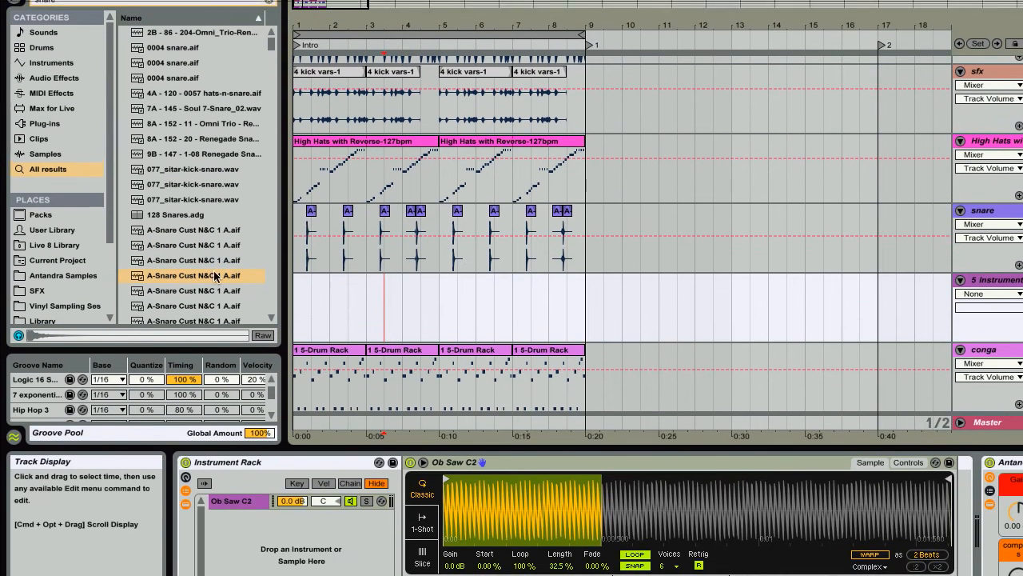
left_click(186, 309)
scroll(181, 309, "down", 4)
left_click(173, 277)
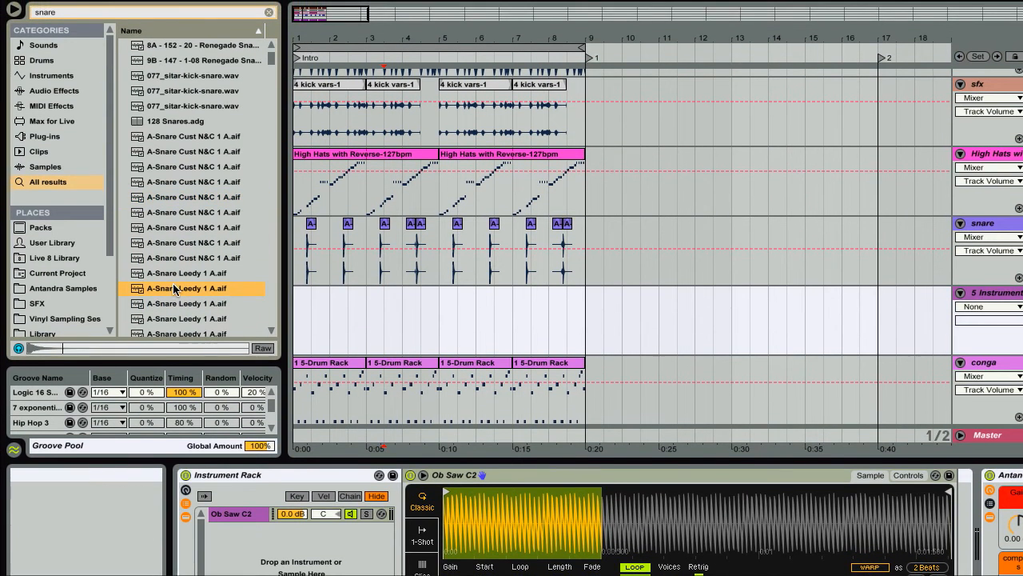
left_click_drag(169, 277, 256, 538)
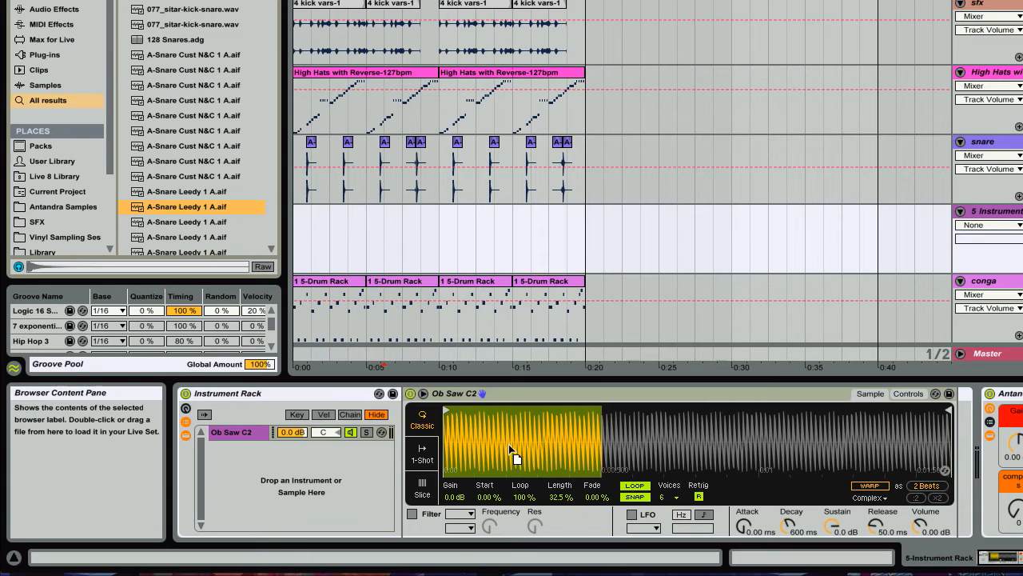
left_click_drag(504, 438, 505, 439)
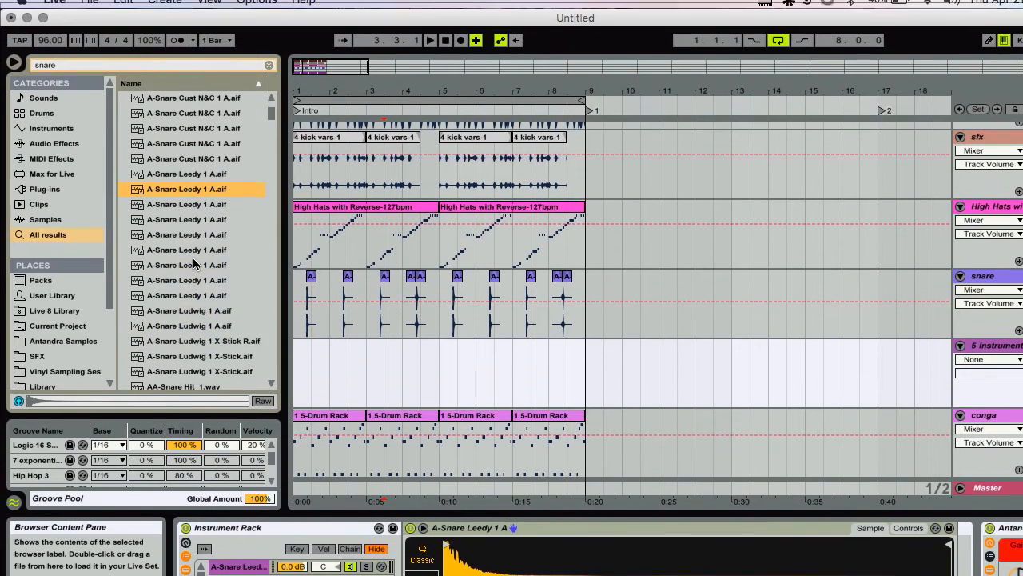
- Audition several AA-Snare Hit samples further down the search results, through AA-Snare Hit 28.wav
scroll(193, 192, "down", 10)
left_click(190, 194)
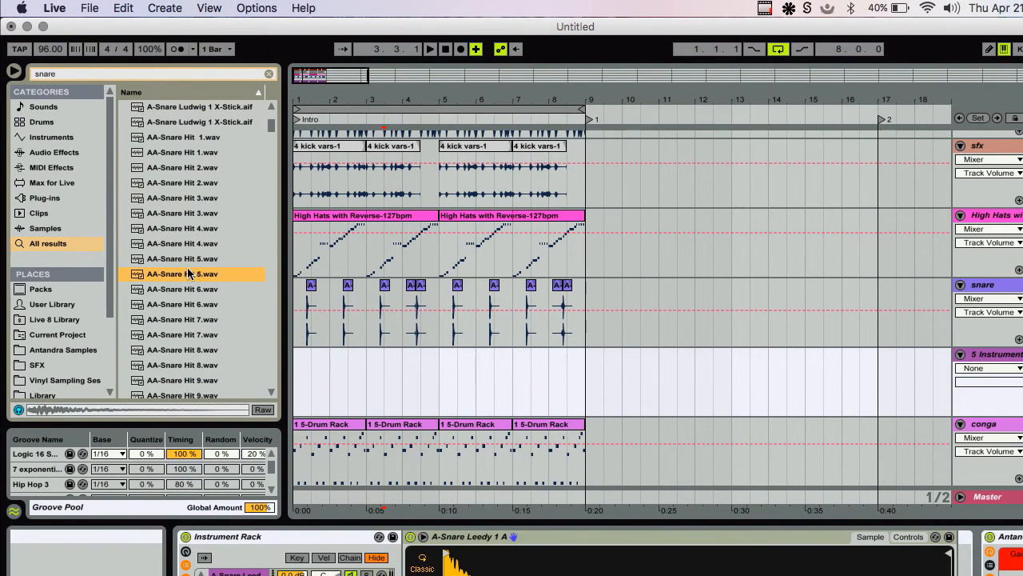
left_click(173, 334)
left_click(169, 290)
scroll(171, 311, "down", 3)
scroll(172, 298, "down", 3)
left_click(173, 296)
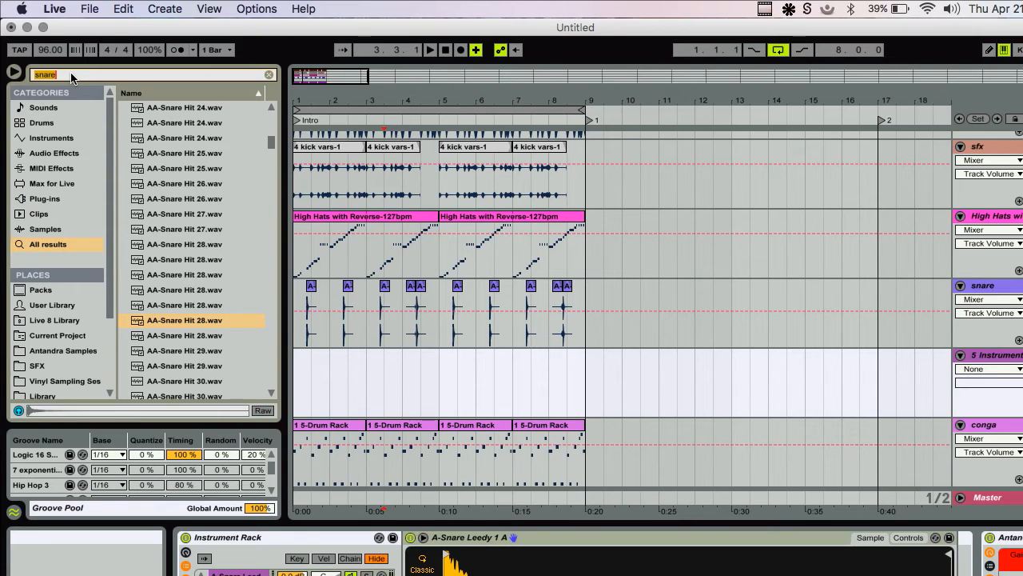
- Search the browser for "leaves", audition the Noverture samples, and load Noverture_Sample - 001 (e) Leaves_Crunching into the rack's Simpler
type("leaves")
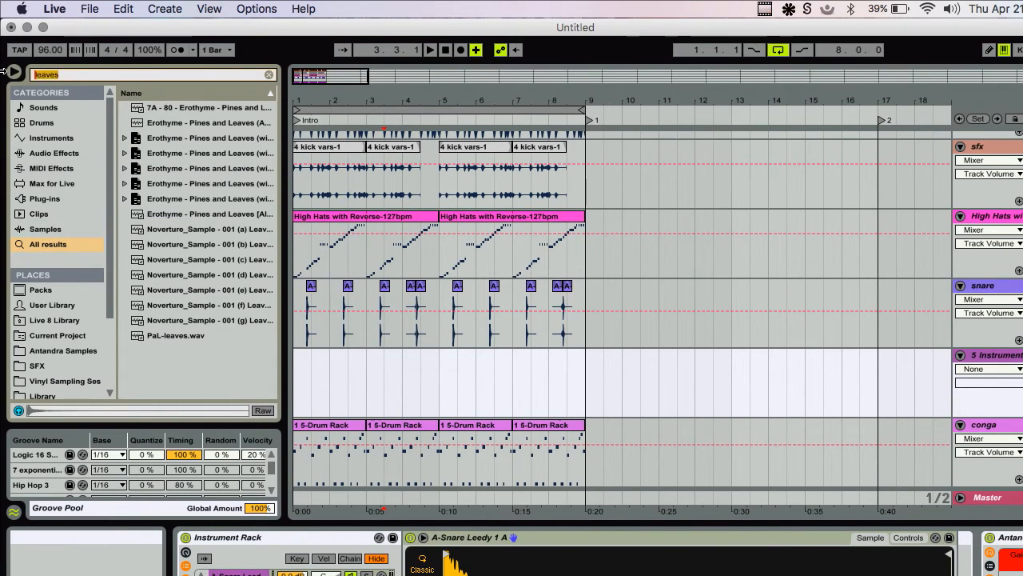
left_click(200, 259)
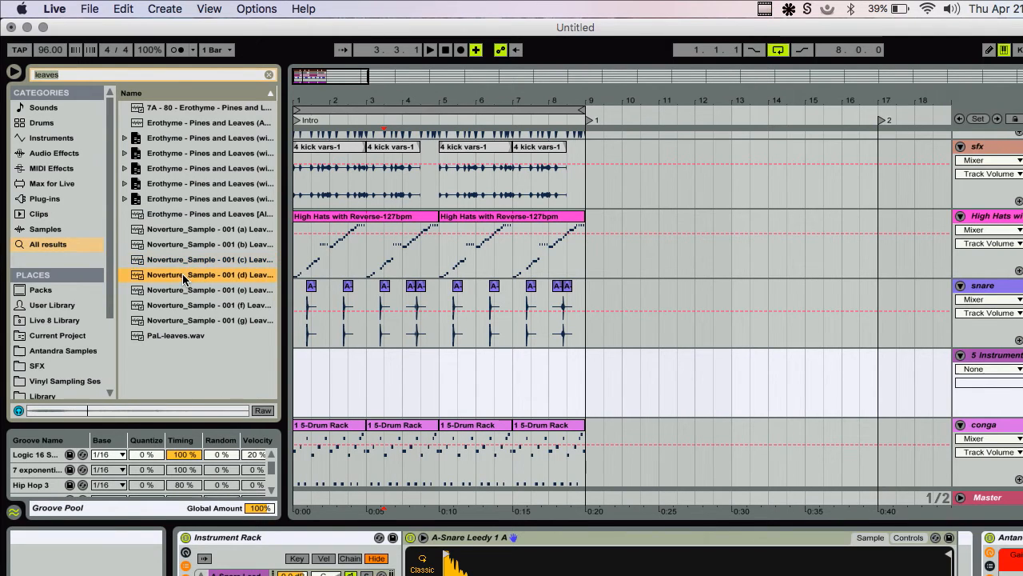
left_click(183, 289)
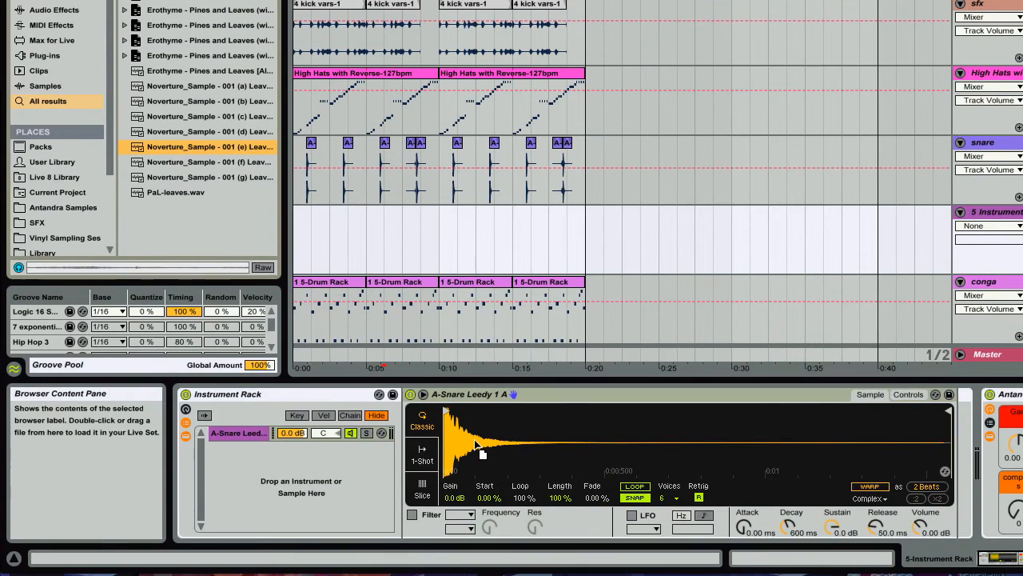
left_click_drag(474, 441, 478, 444)
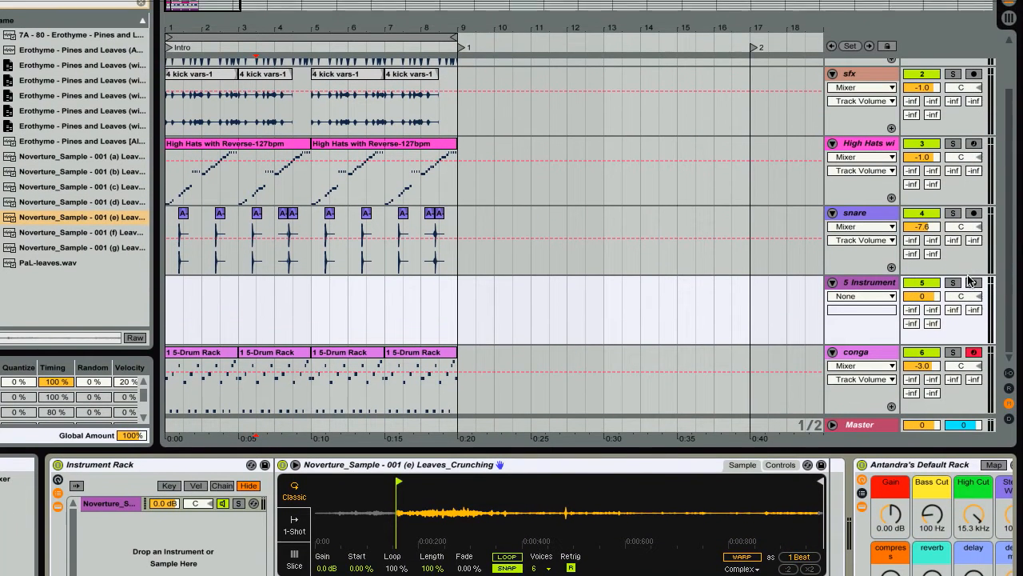
- Arm the 5 Instrument Rack track and record an eight-bar MIDI clip of leaf hits over the Intro, starting at bar 1
left_click(973, 282)
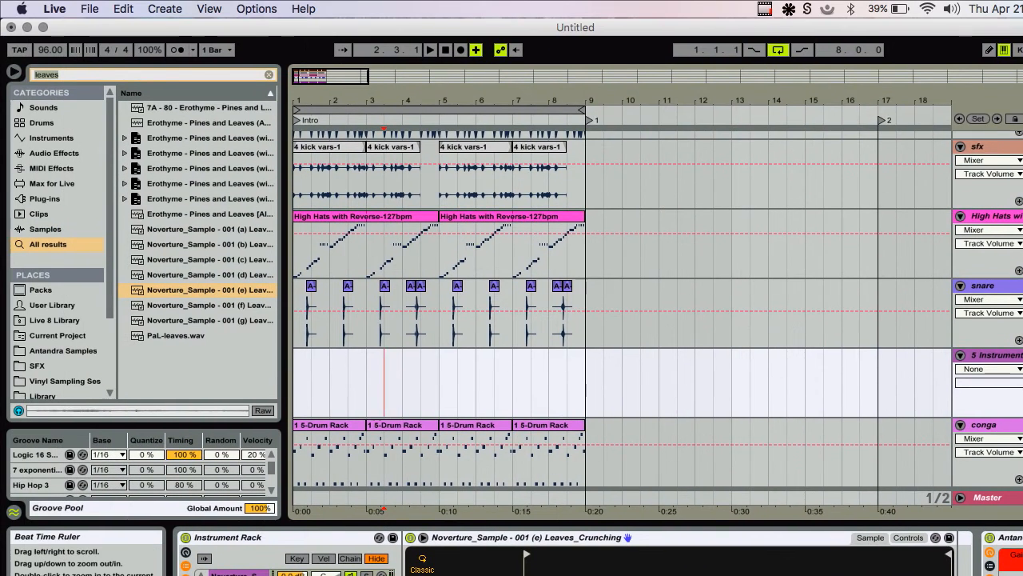
left_click_drag(239, 95, 240, 200)
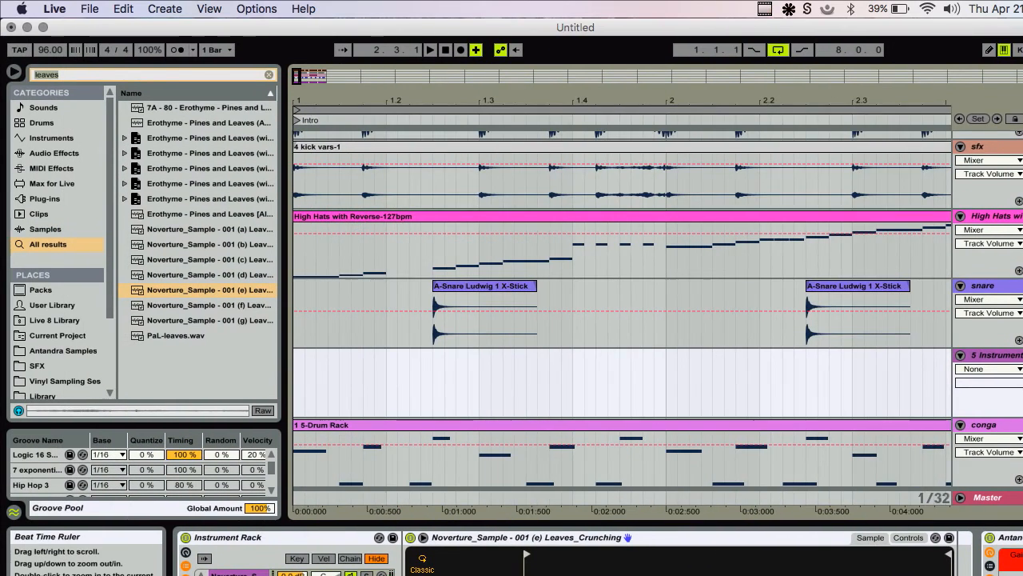
left_click_drag(432, 380, 537, 382)
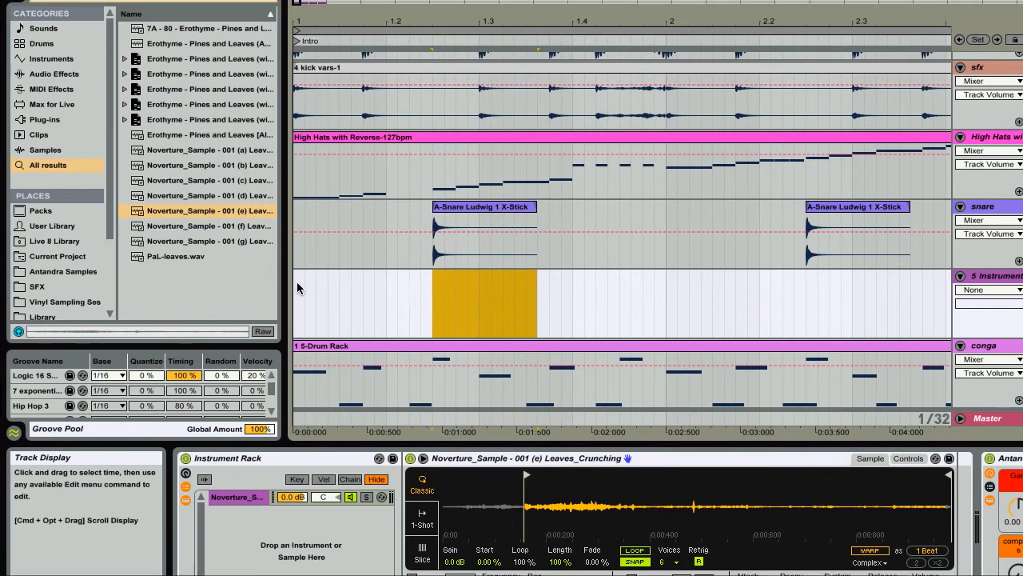
left_click(297, 288)
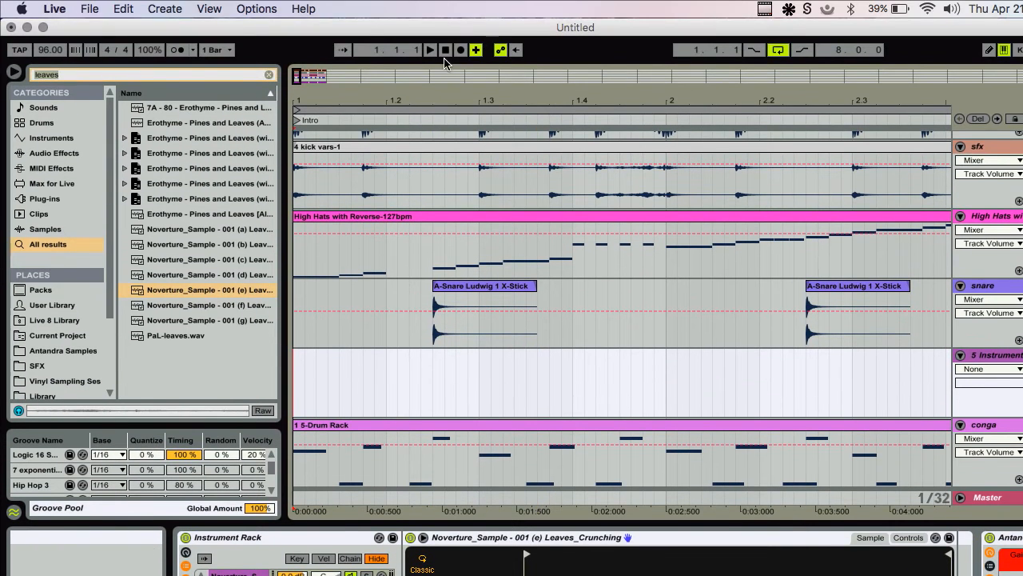
left_click(464, 52)
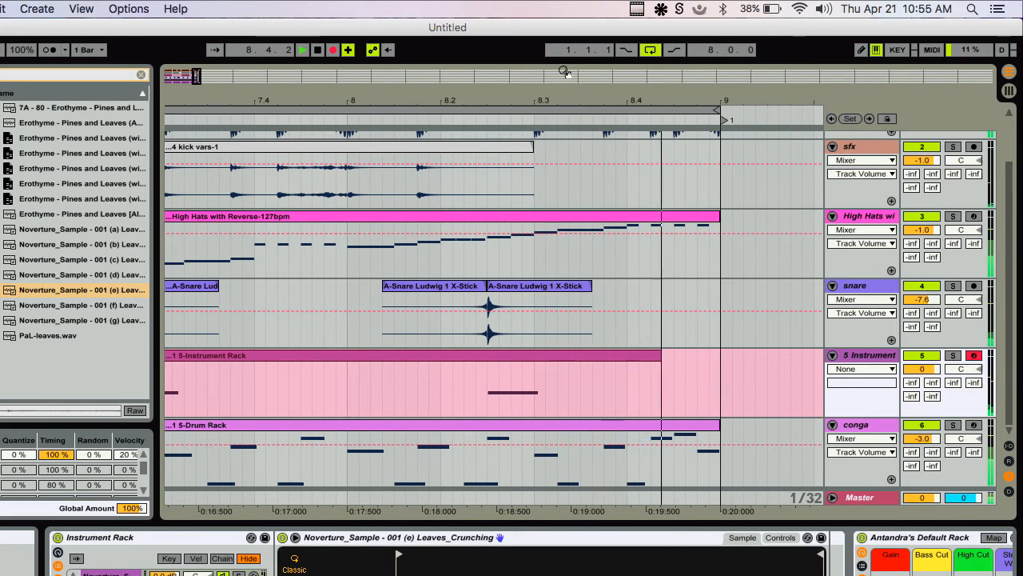
left_click_drag(559, 100, 558, 24)
key("space")
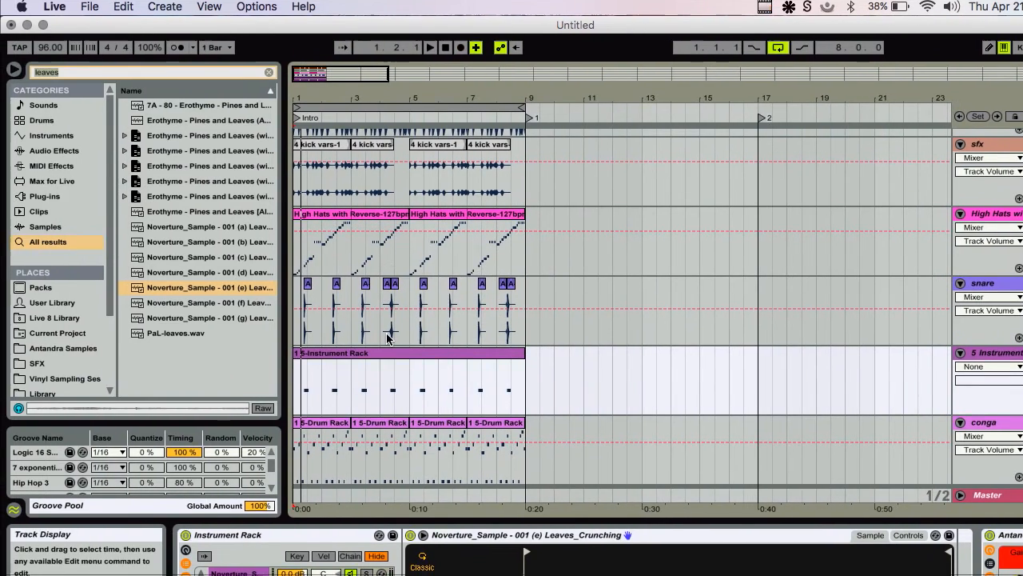
- Open the recorded Instrument Rack clip and quantize all of its notes so the leaf hits line up with the snare hits
left_click(387, 375)
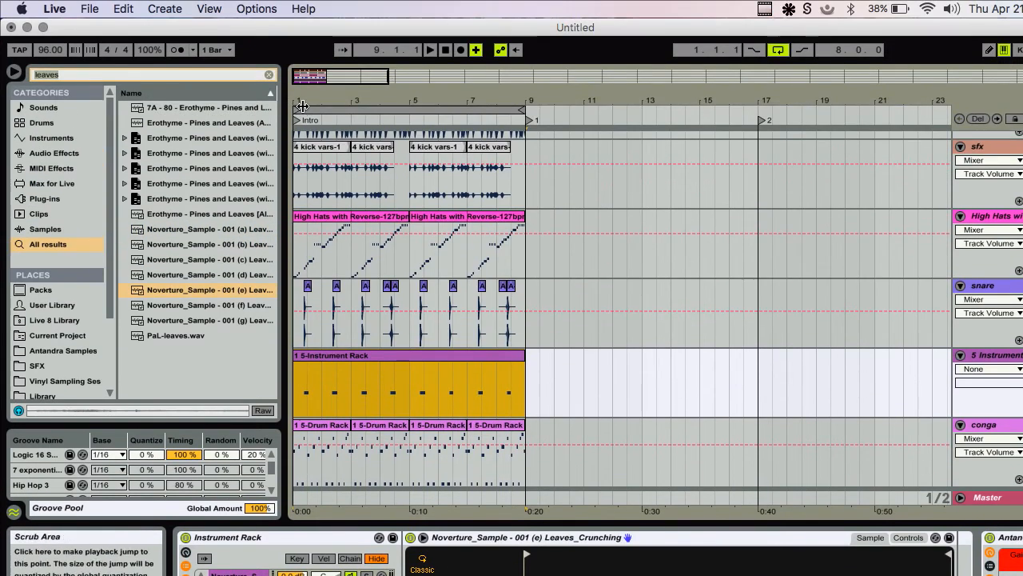
left_click_drag(302, 101, 304, 104)
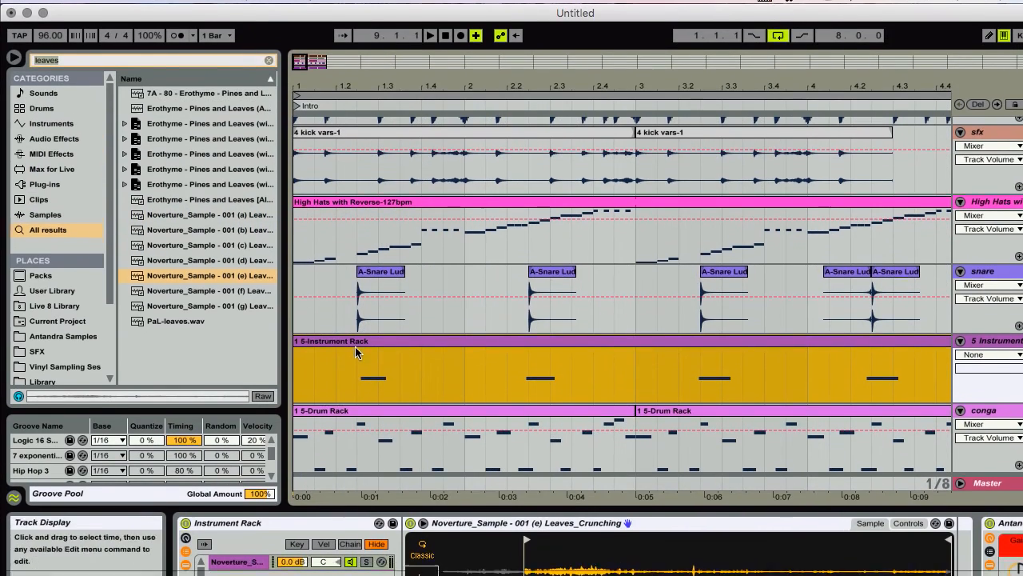
double_click(356, 357)
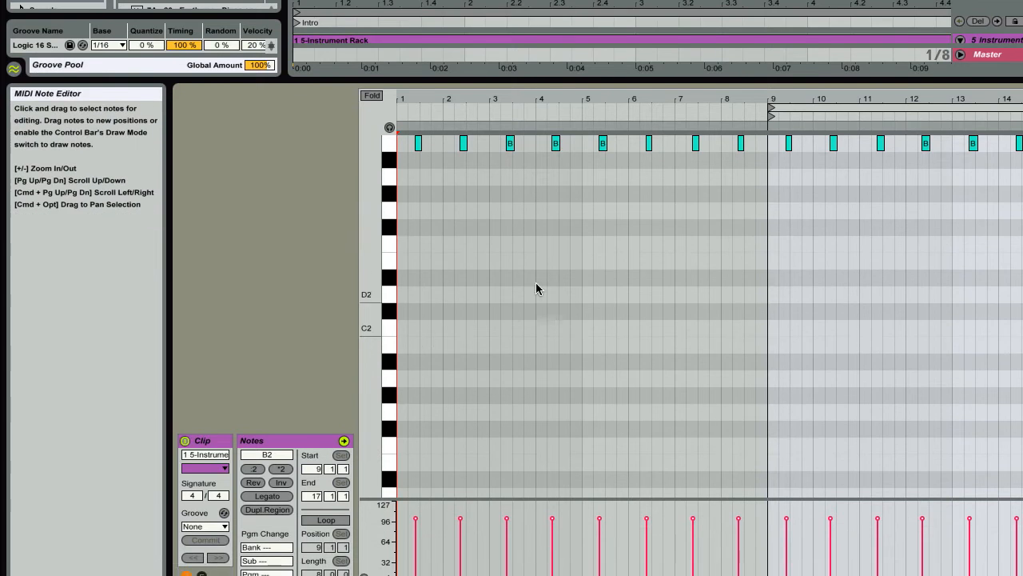
key("super+a")
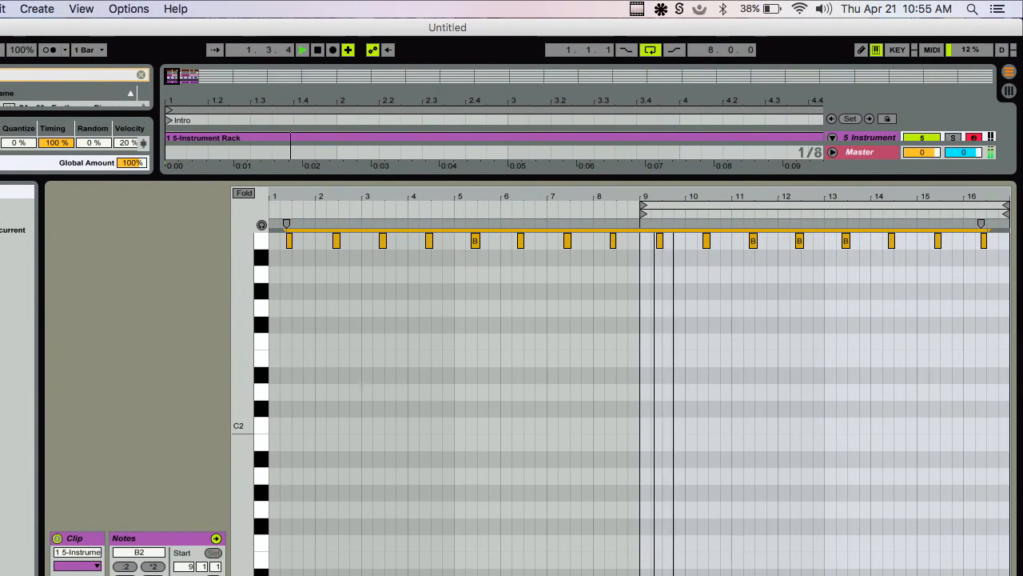
left_click_drag(663, 196, 657, 234)
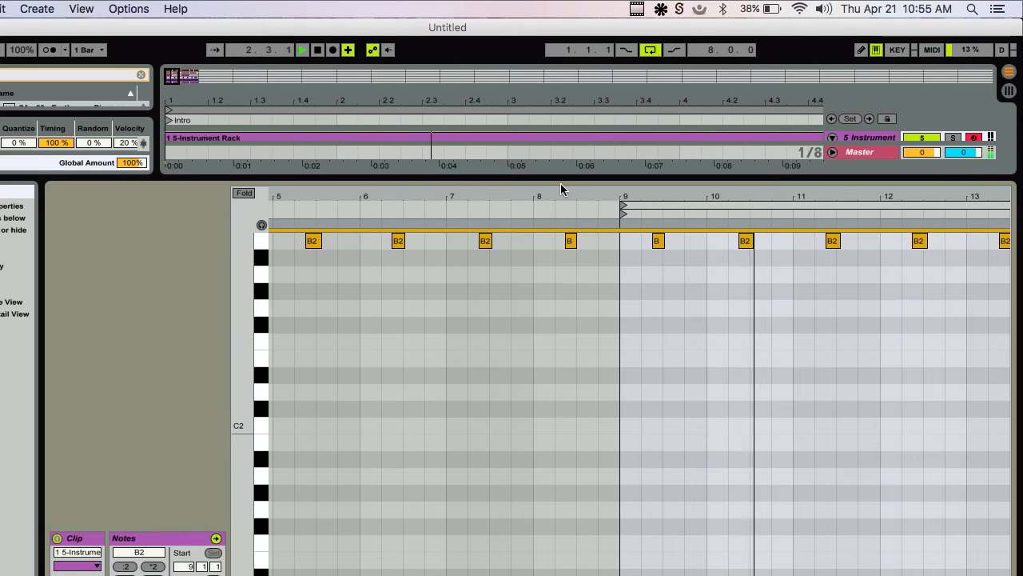
left_click_drag(561, 180, 555, 482)
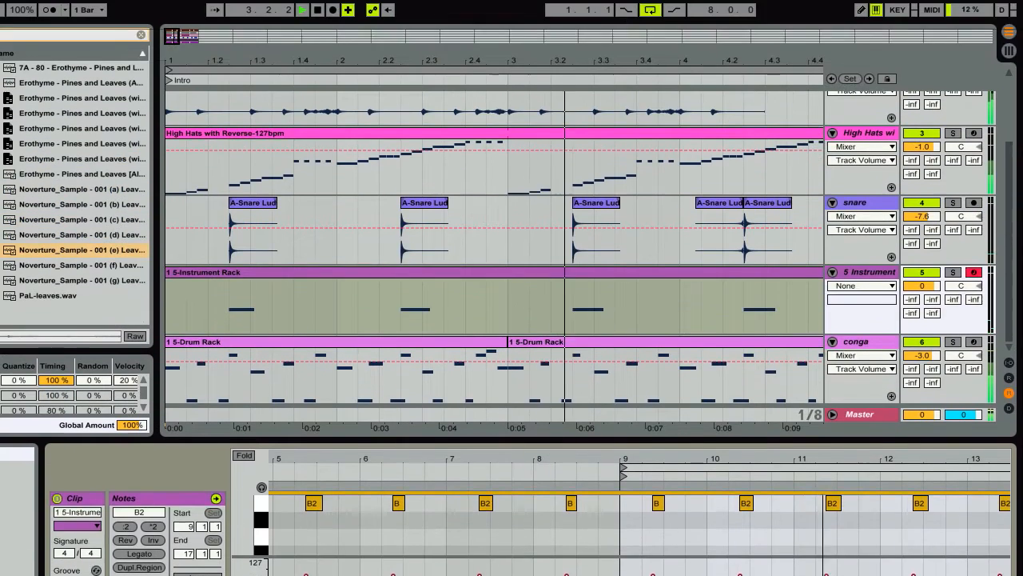
- Lower the Instrument Rack track's volume to -11.0 dB in the mixer and briefly solo it with the snare track to compare
key("Tab")
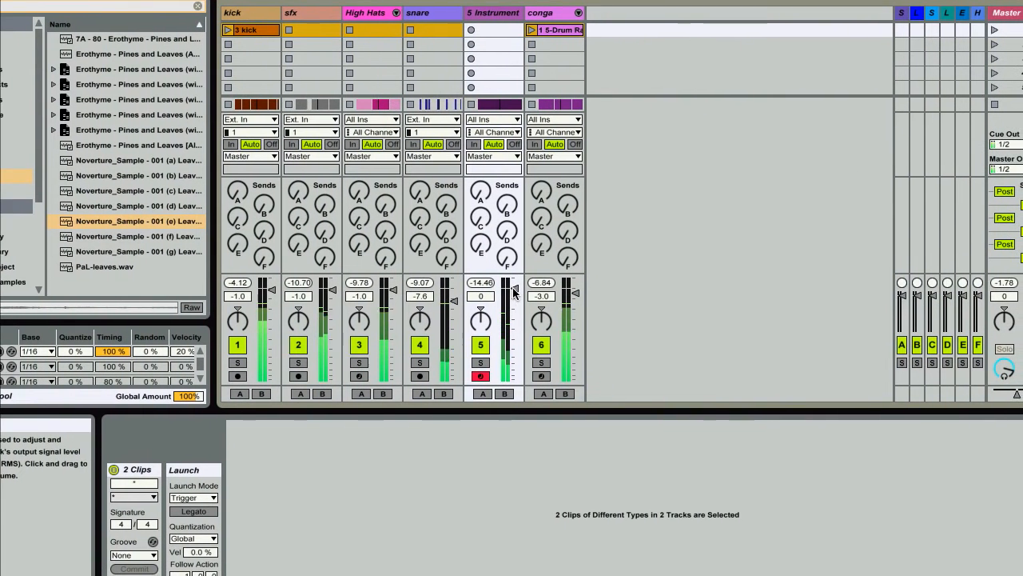
left_click_drag(513, 292, 516, 309)
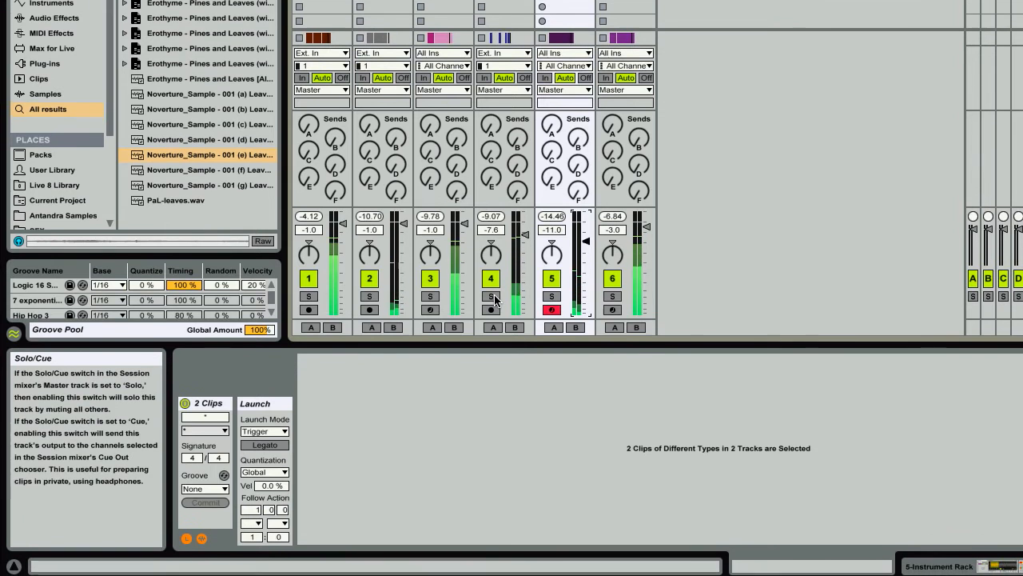
left_click(477, 354)
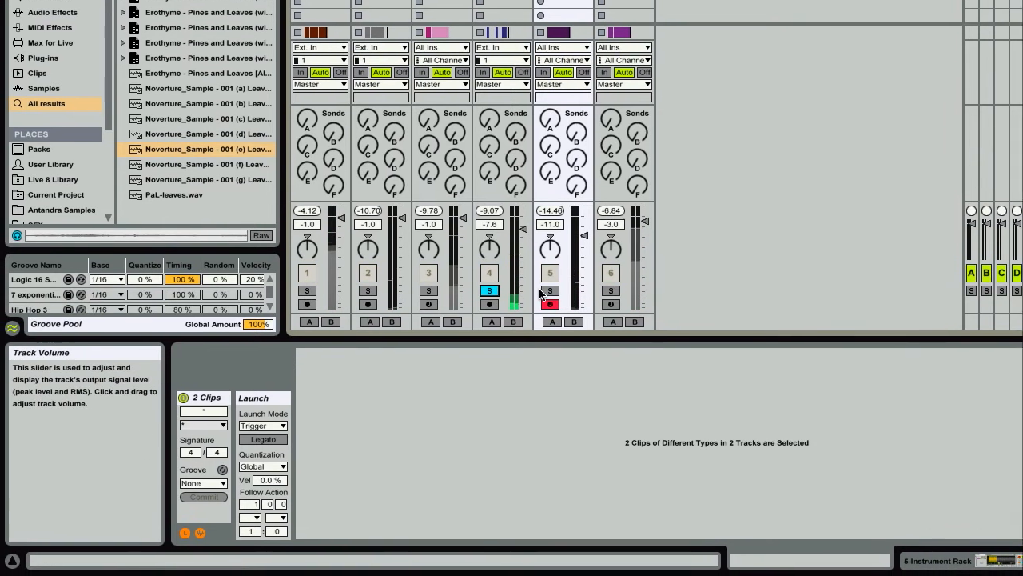
left_click(532, 356)
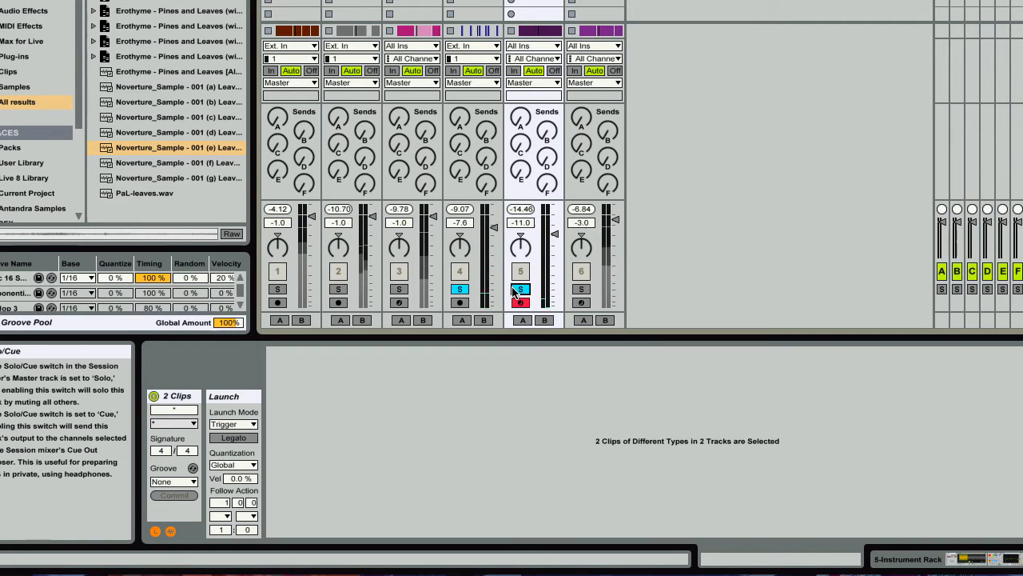
left_click(520, 290)
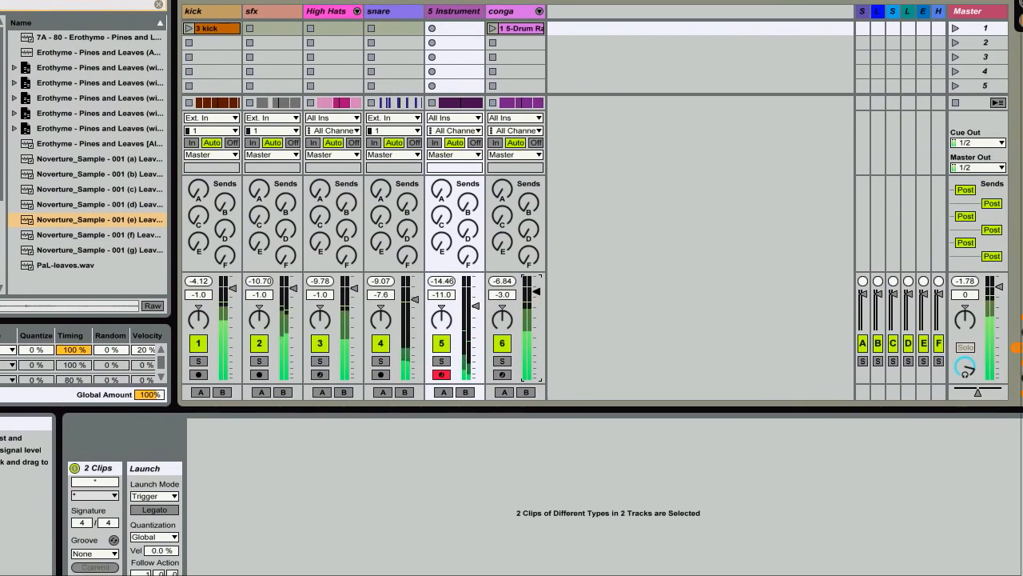
- Set the conga track's volume to -6.6 dB
left_click_drag(573, 274, 573, 283)
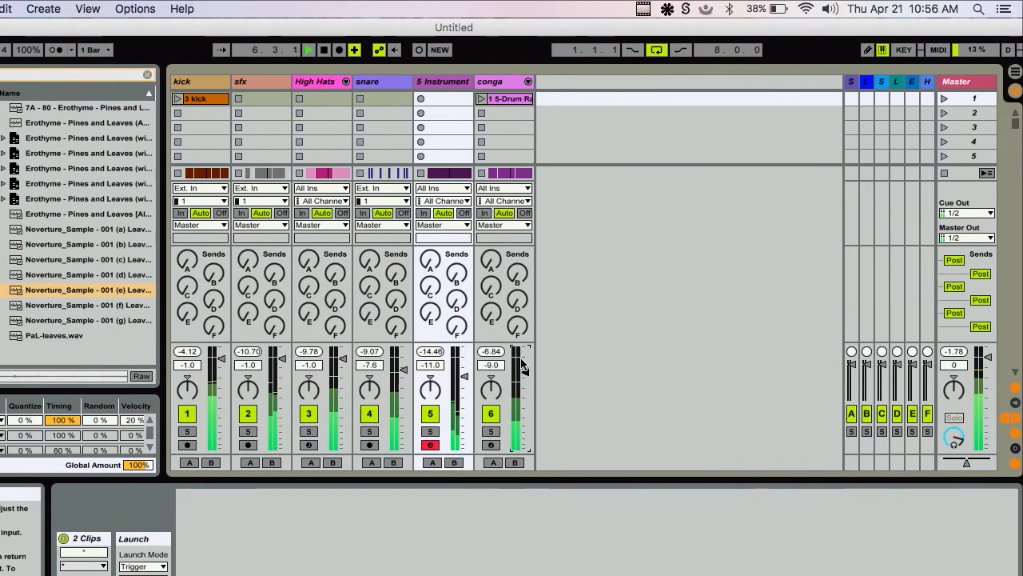
left_click_drag(519, 372, 520, 368)
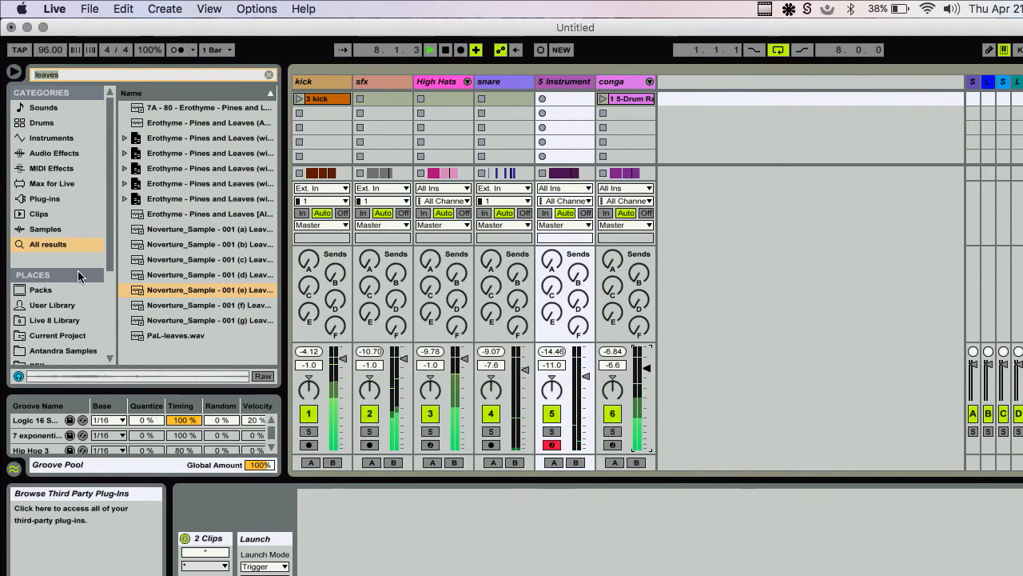
- Clear the browser search and look through the Antandra Samples and User Library folders
left_click(60, 304)
left_click(269, 75)
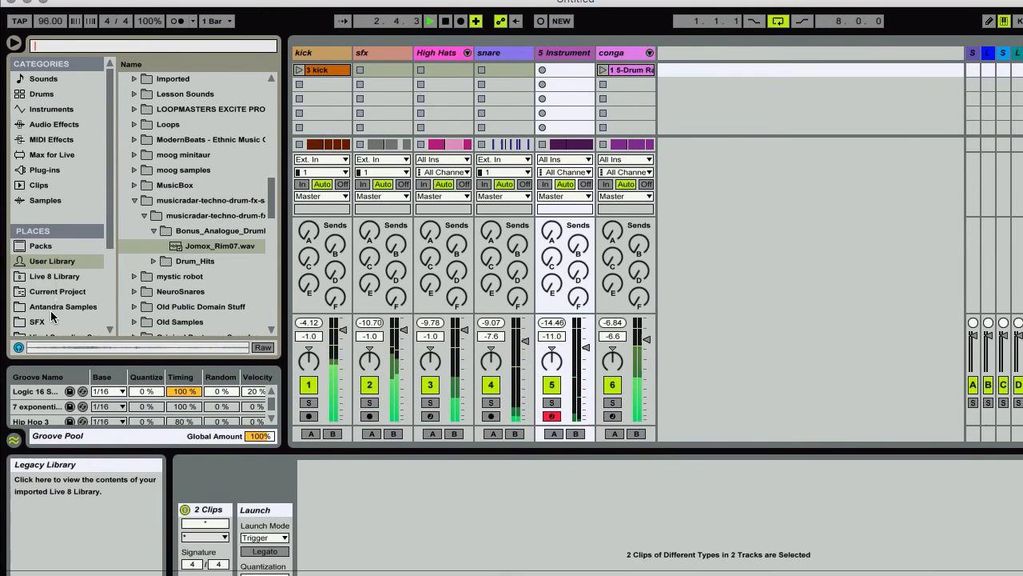
left_click(51, 307)
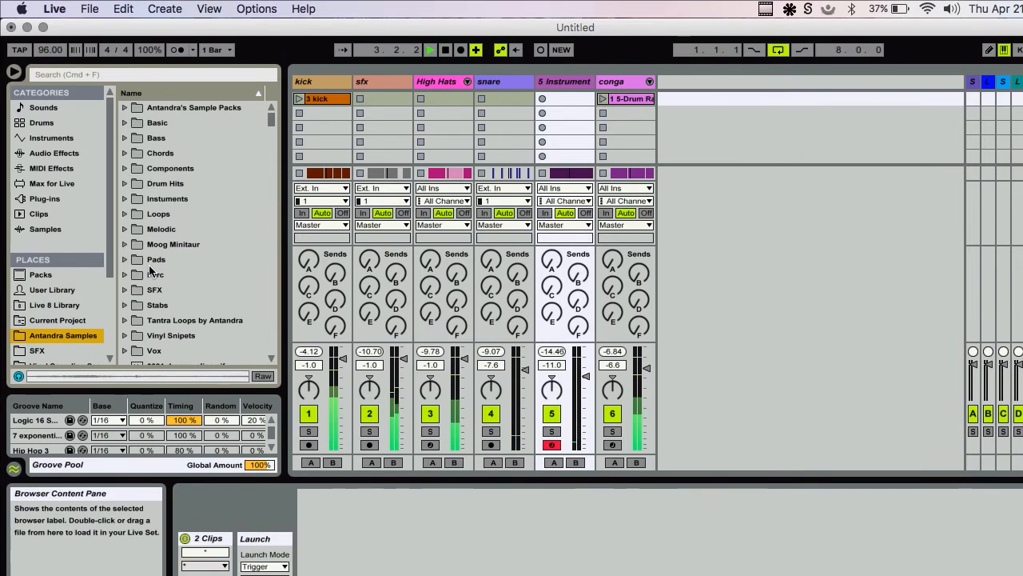
scroll(149, 241, "down", 5)
scroll(124, 200, "up", 4)
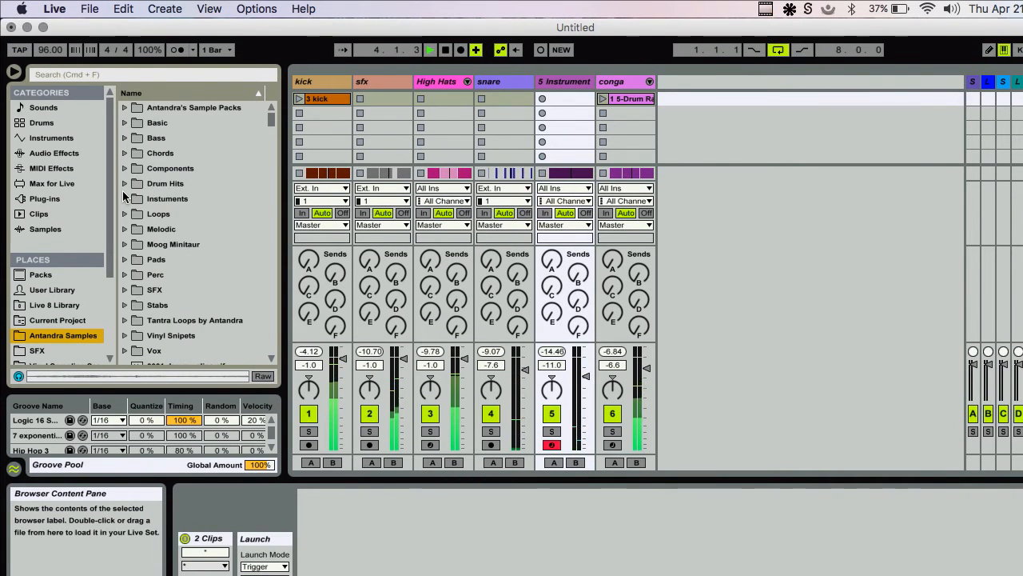
scroll(124, 196, "down", 20)
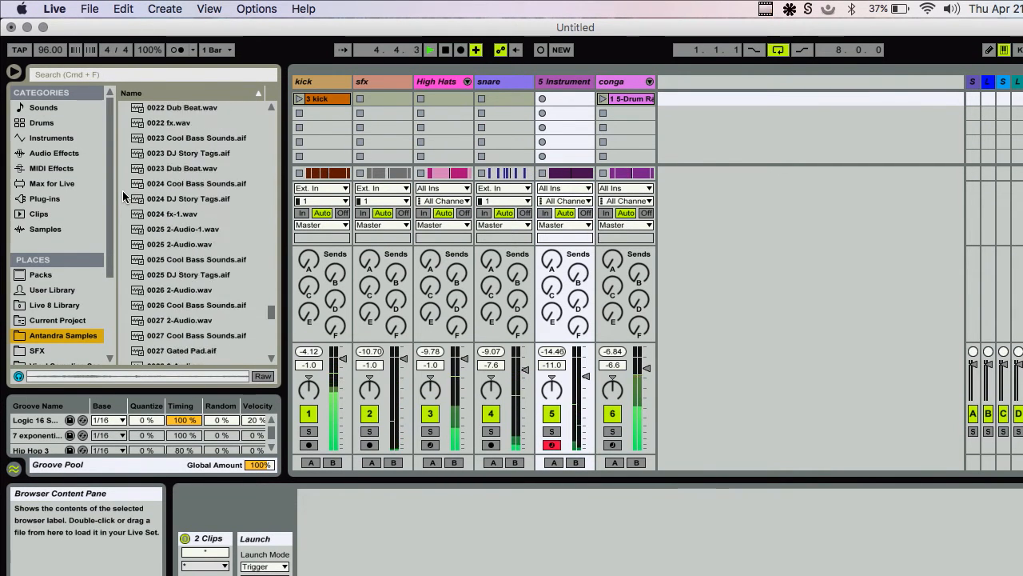
left_click(70, 290)
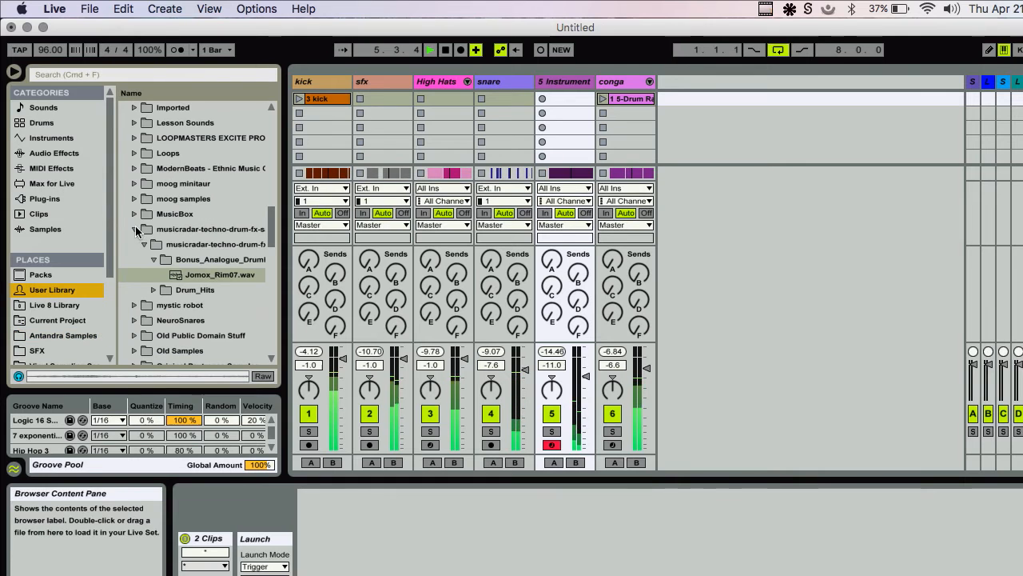
- Find Xfer Records Serum among the plug-ins and add it on a new MIDI track after the conga track
left_click(59, 199)
scroll(183, 257, "down", 3)
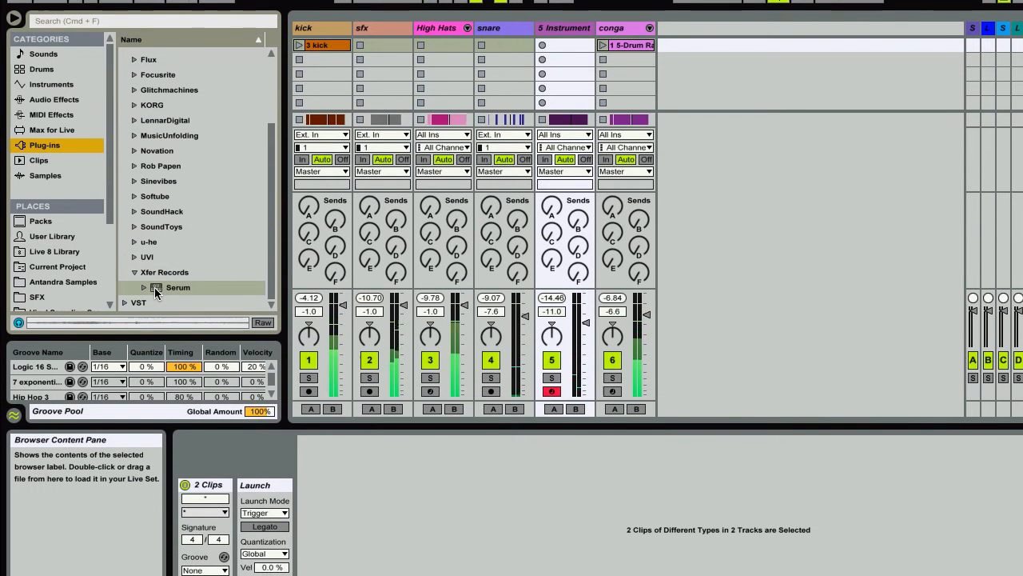
left_click_drag(156, 333, 252, 263)
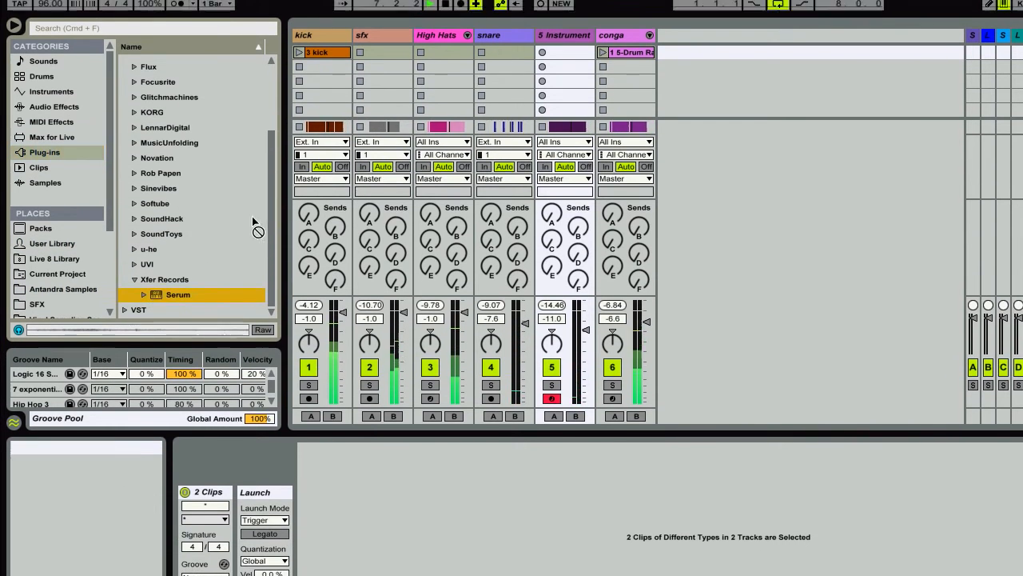
left_click_drag(252, 216, 689, 77)
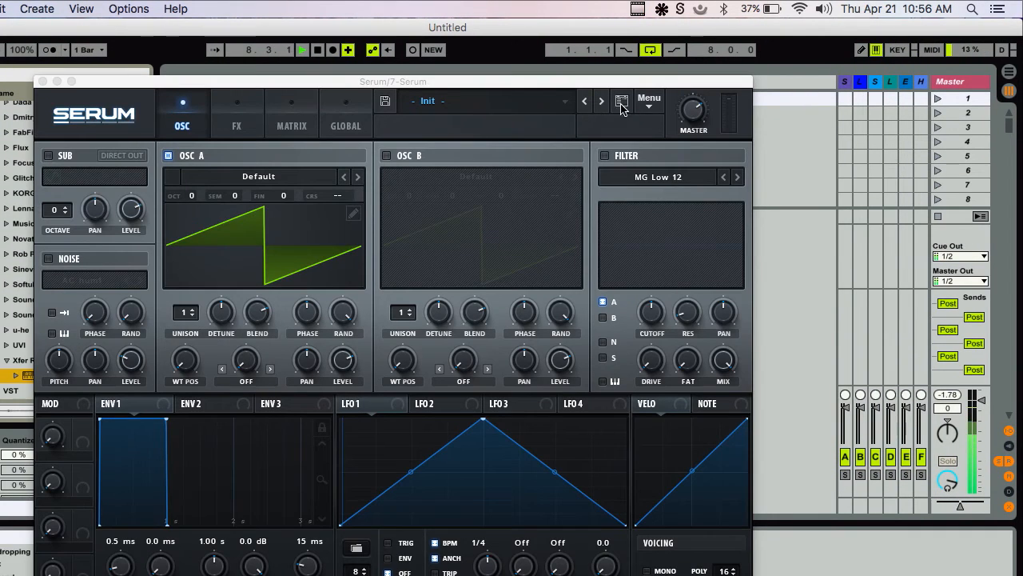
- Load the user preset Bass - 808 Kick 006 in Serum
left_click(452, 102)
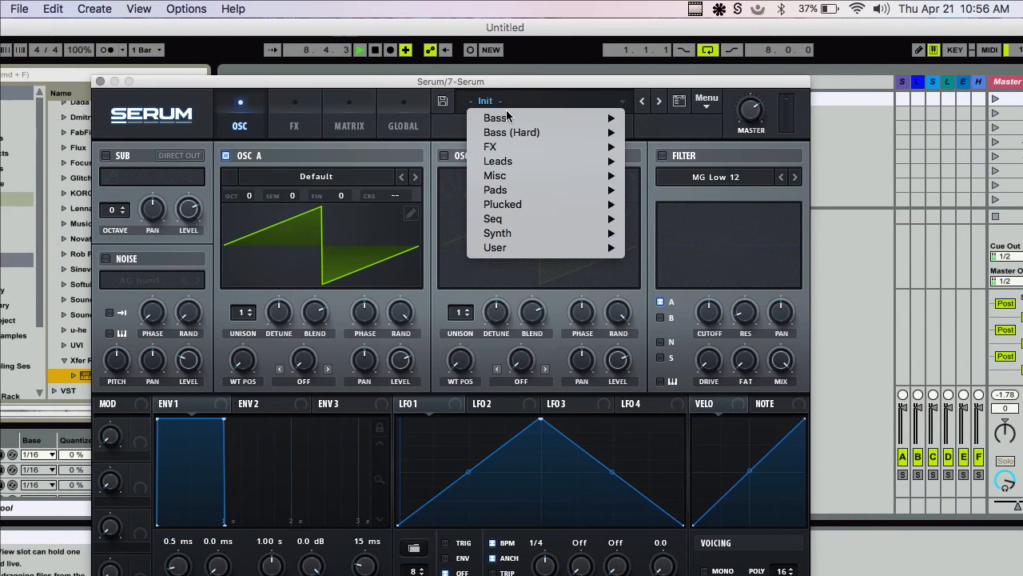
mouse_move(453, 236)
mouse_move(512, 248)
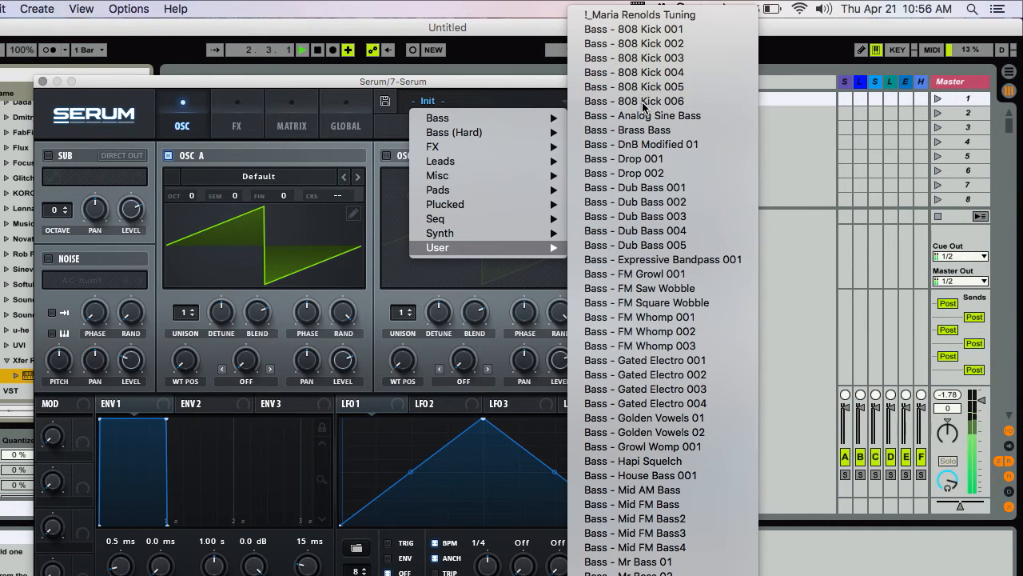
left_click(642, 102)
- Move the Serum window clear of the track mixer and advance to the preset Bass - Analog Sine Bass
left_click_drag(279, 83, 357, 246)
left_click_drag(485, 248, 1022, 54)
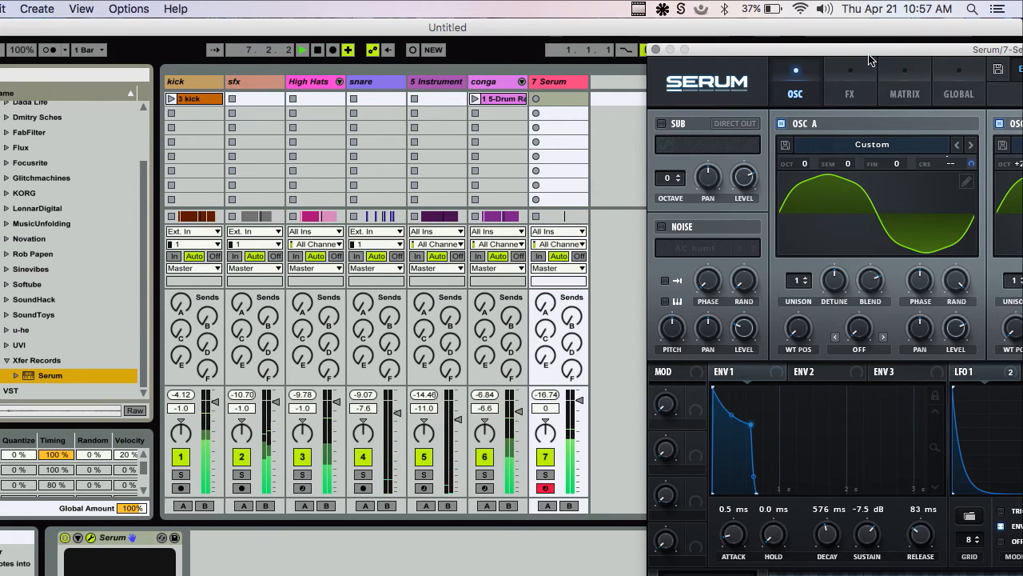
left_click_drag(852, 53, 601, 39)
left_click(949, 56)
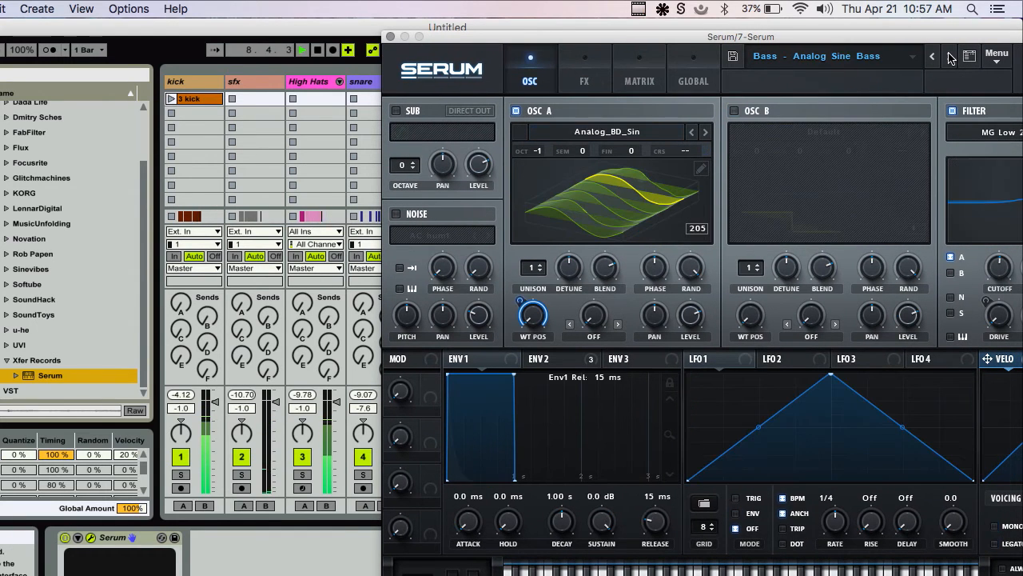
left_click(895, 56)
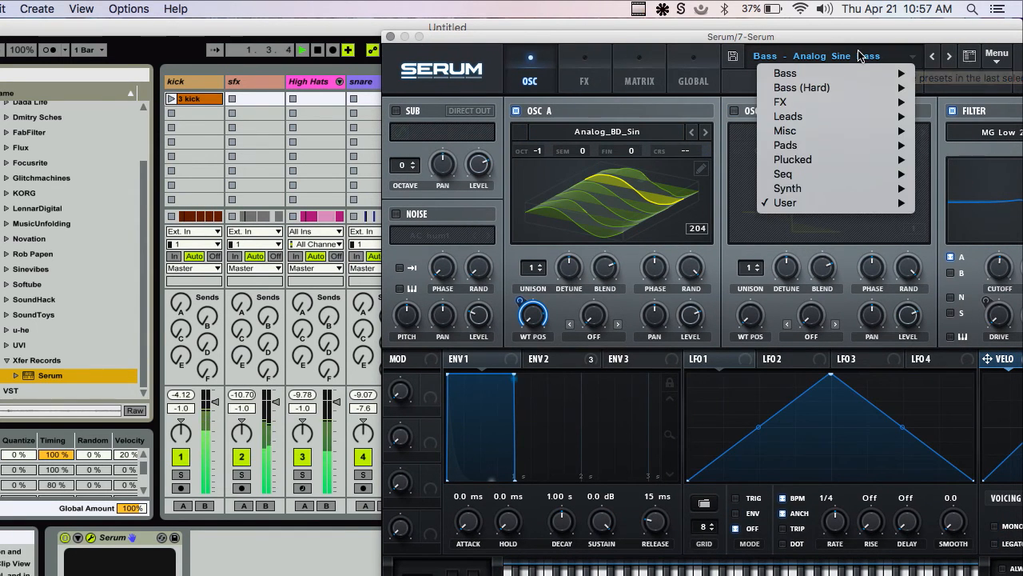
mouse_move(807, 203)
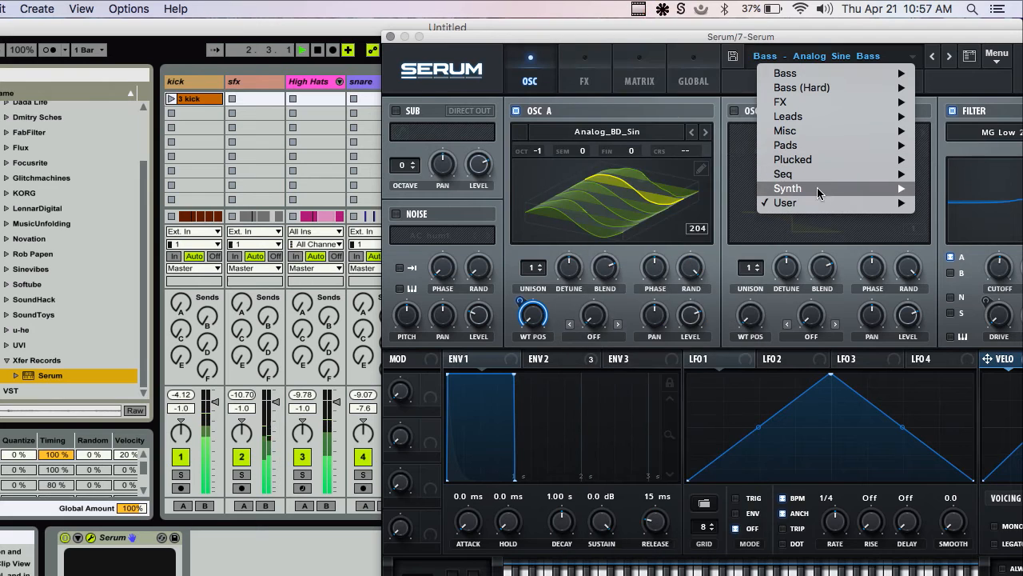
left_click(770, 40)
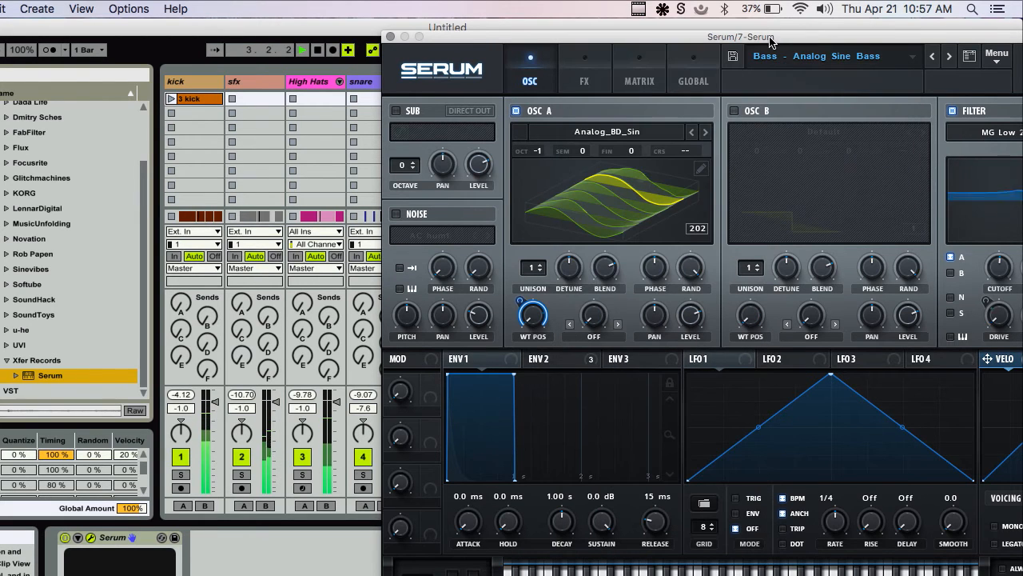
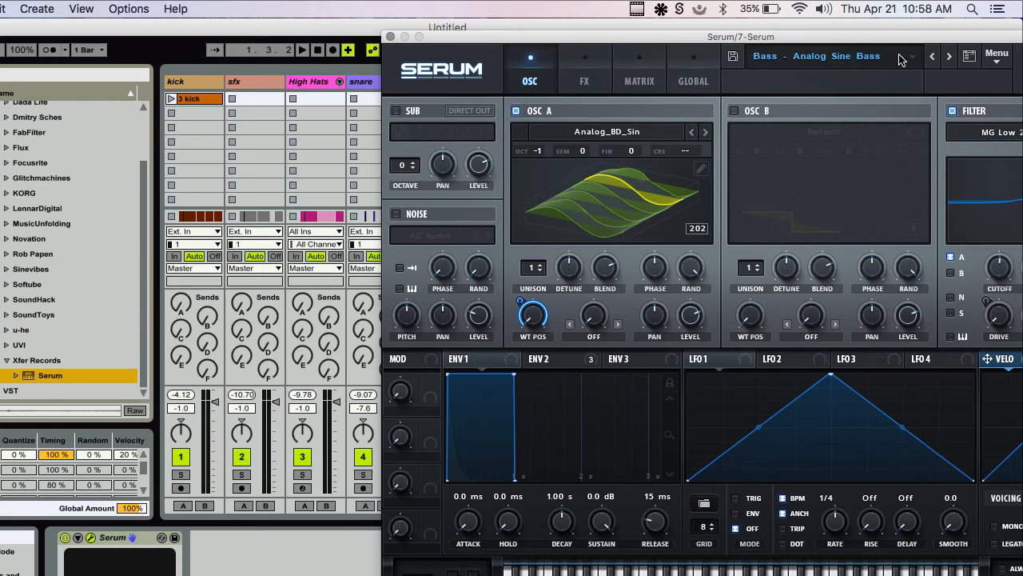
- Load the user preset Bass - FM Whomp 002 in Serum and reposition its window over the track mixer
left_click(868, 63)
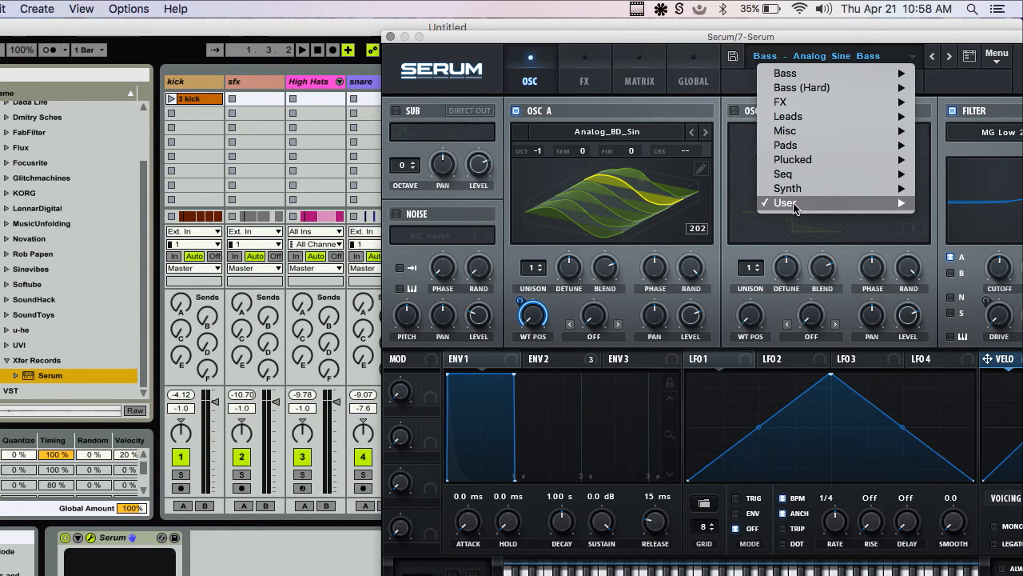
mouse_move(849, 202)
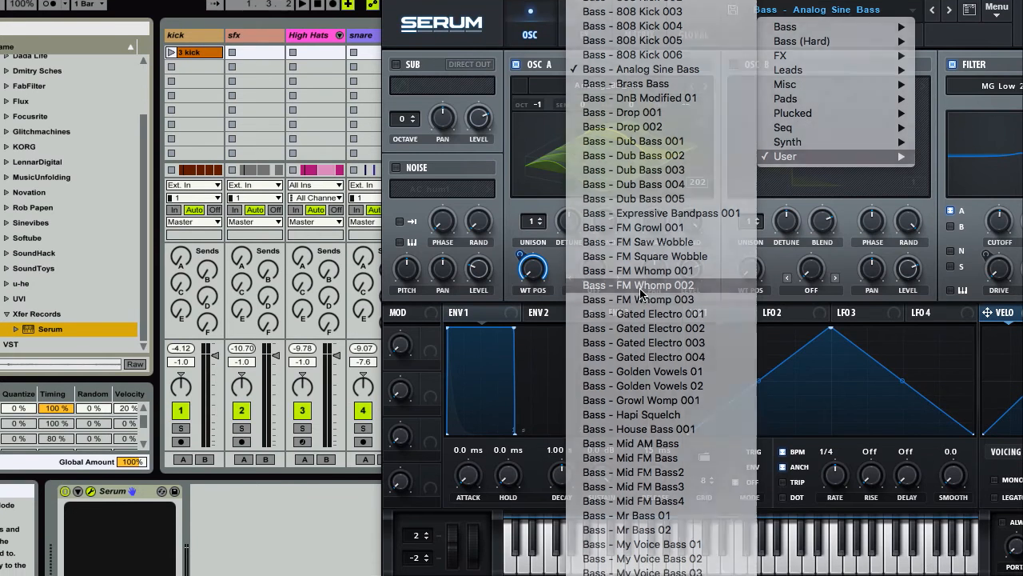
left_click(639, 293)
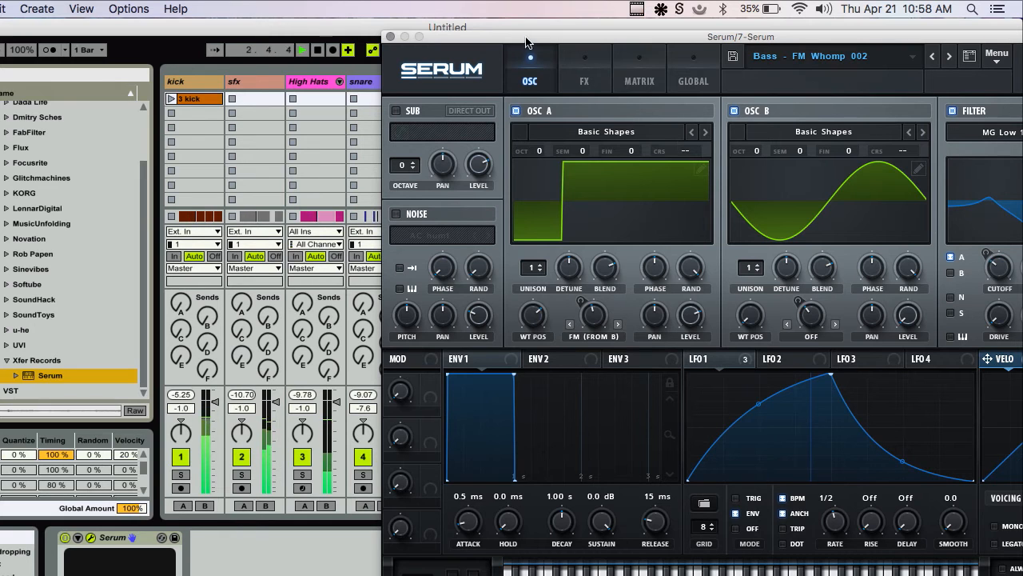
left_click_drag(526, 41, 861, 60)
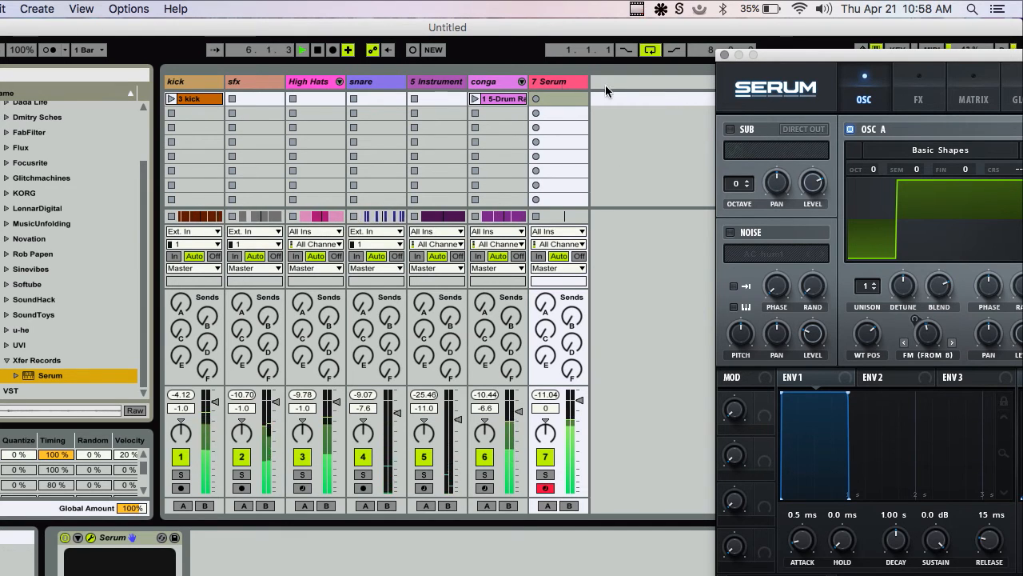
left_click_drag(836, 56, 486, 58)
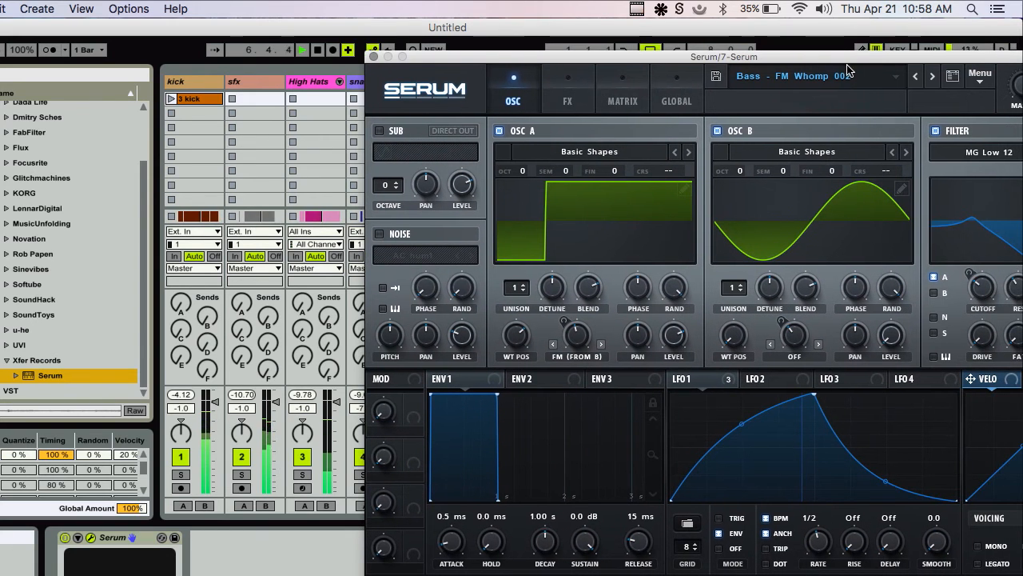
- Advance to the preset Bass - FM Whomp 003 and set LFO 1 to a 1/2 rate in ENV mode
left_click(932, 76)
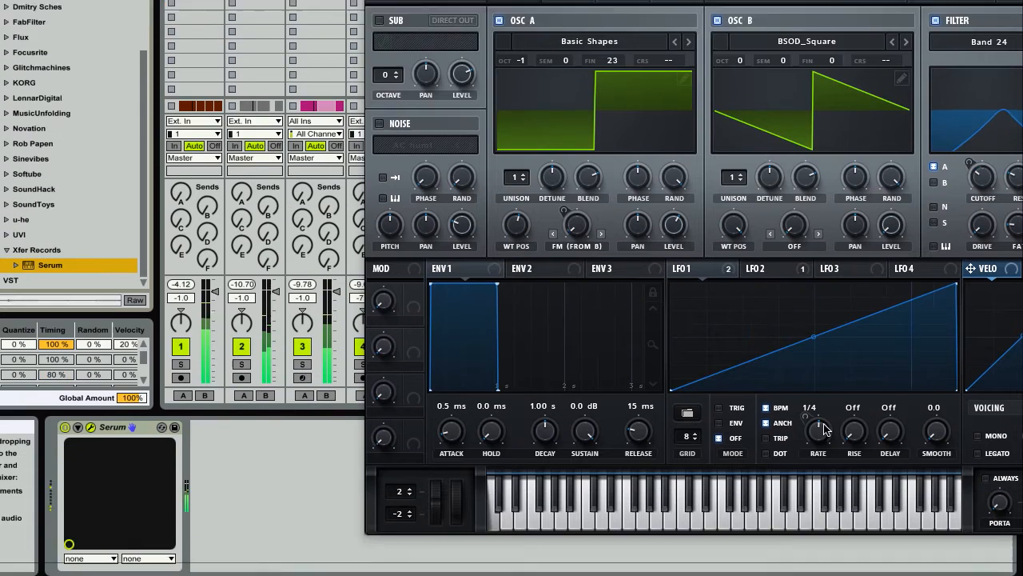
left_click_drag(824, 425, 819, 446)
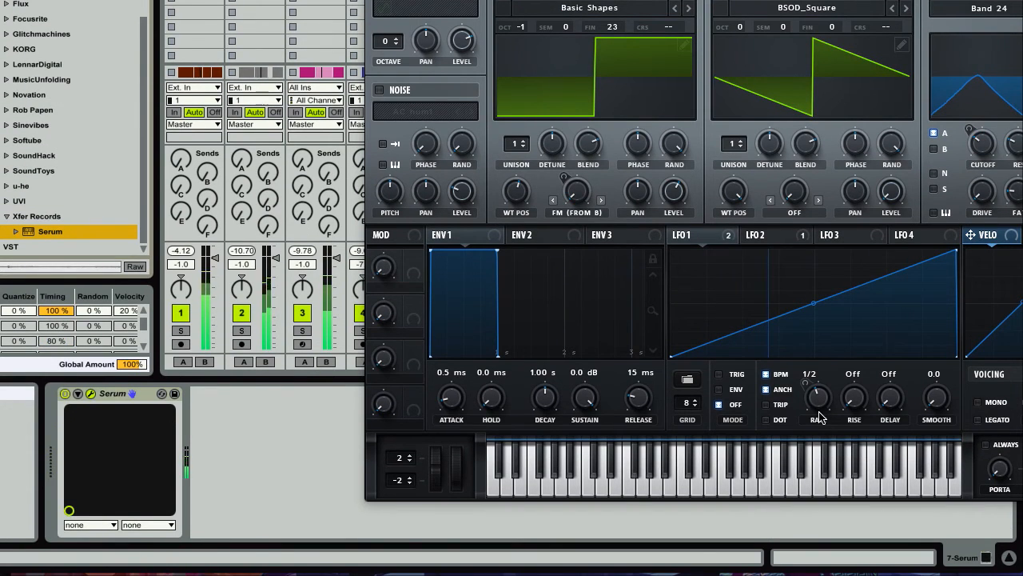
left_click(735, 390)
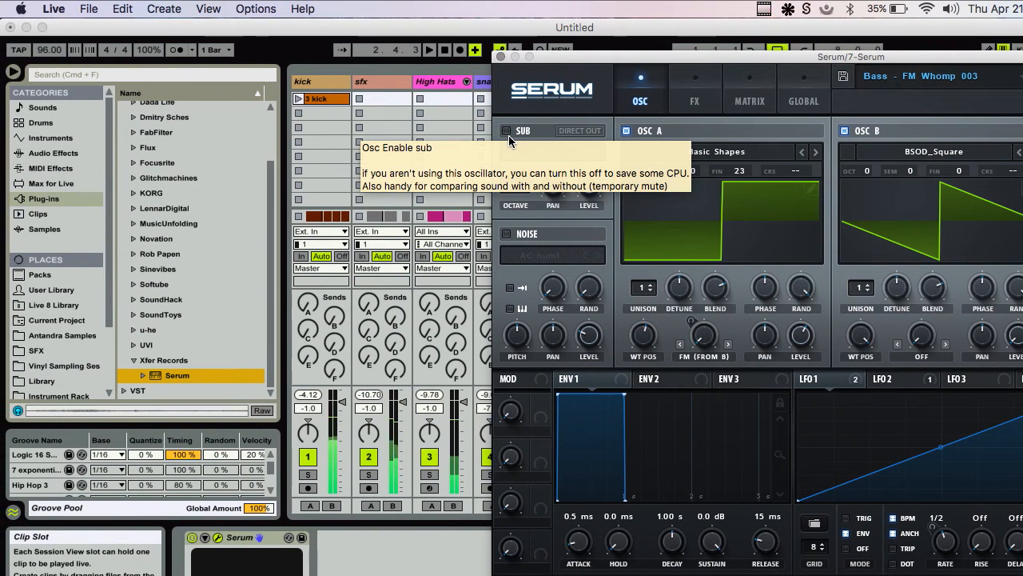
- Enable the sub oscillator with direct output at octave 0 and full level, and raise Serum's master volume
left_click(508, 131)
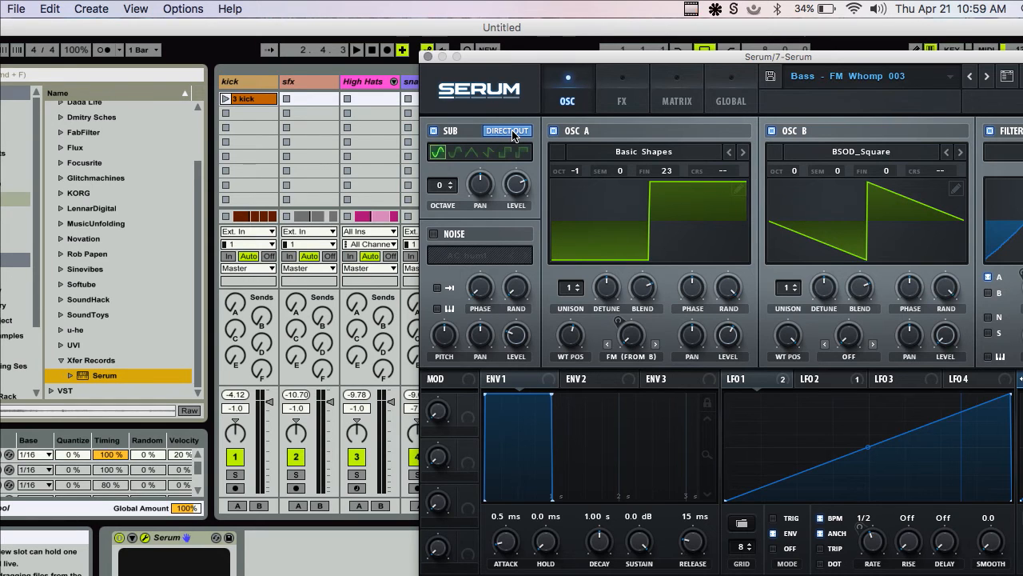
key("space")
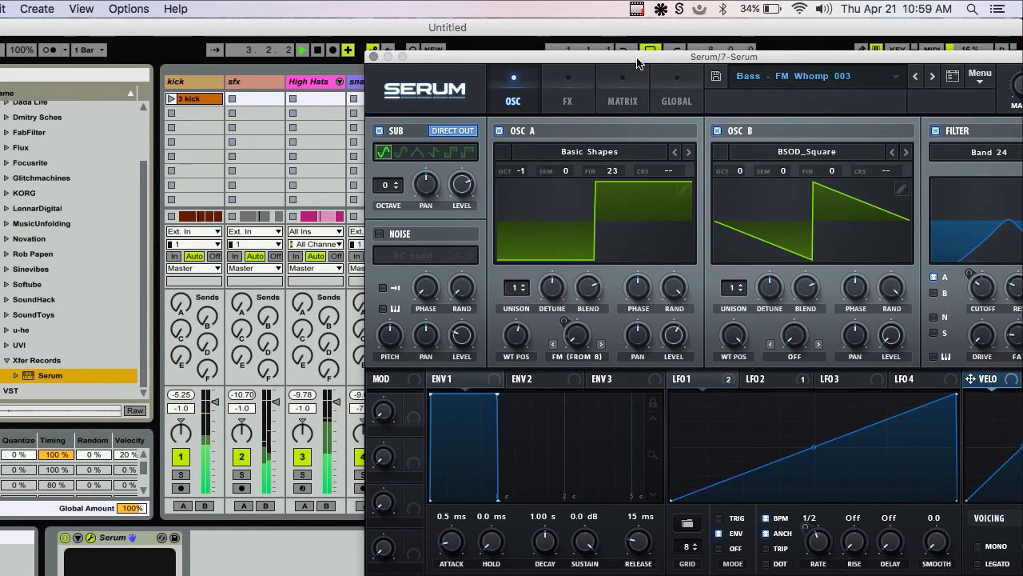
left_click_drag(693, 58, 574, 59)
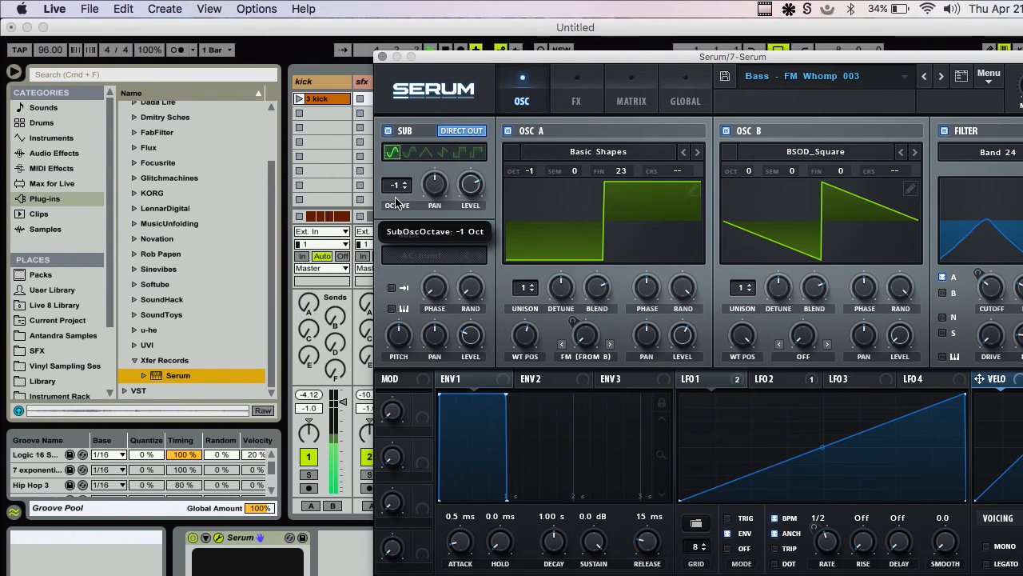
left_click_drag(396, 191, 397, 181)
left_click_drag(471, 184, 470, 119)
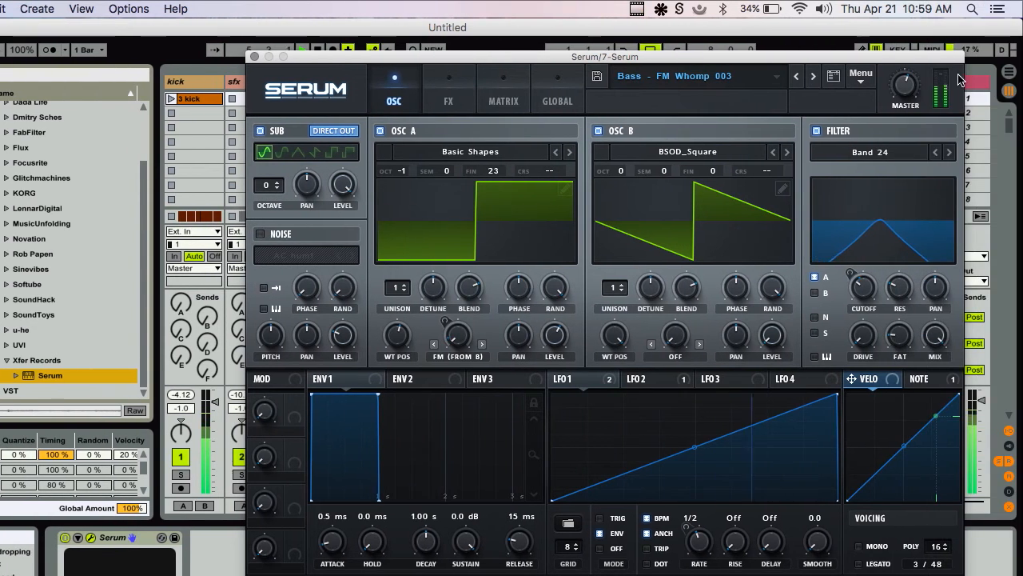
mouse_move(905, 83)
left_mouse_down()
mouse_move(904, 42)
mouse_move(904, 64)
left_mouse_up()
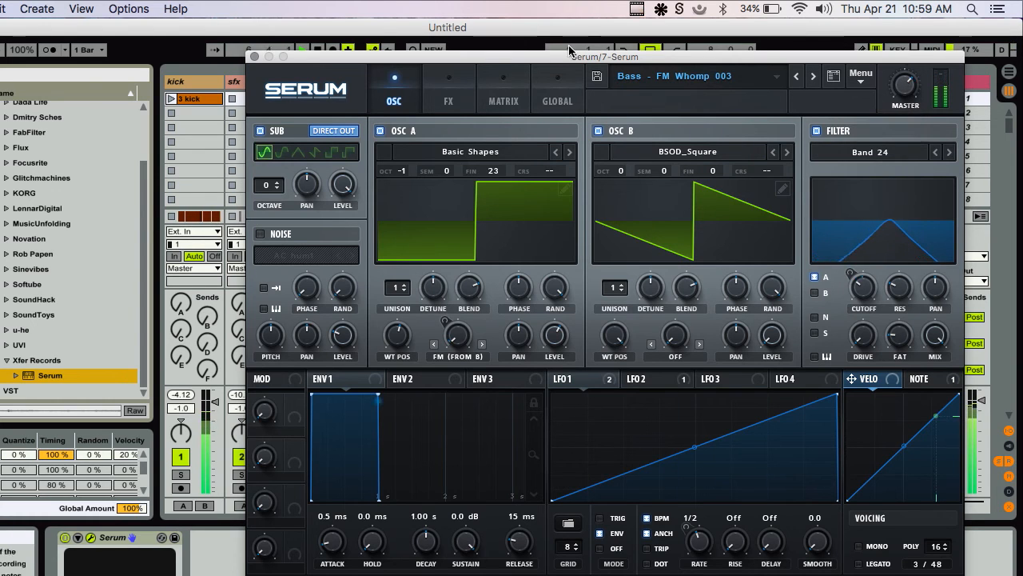
- Move the Serum window clear of the track mixer and select the first clip slot of the Serum track
left_click_drag(558, 57, 736, 52)
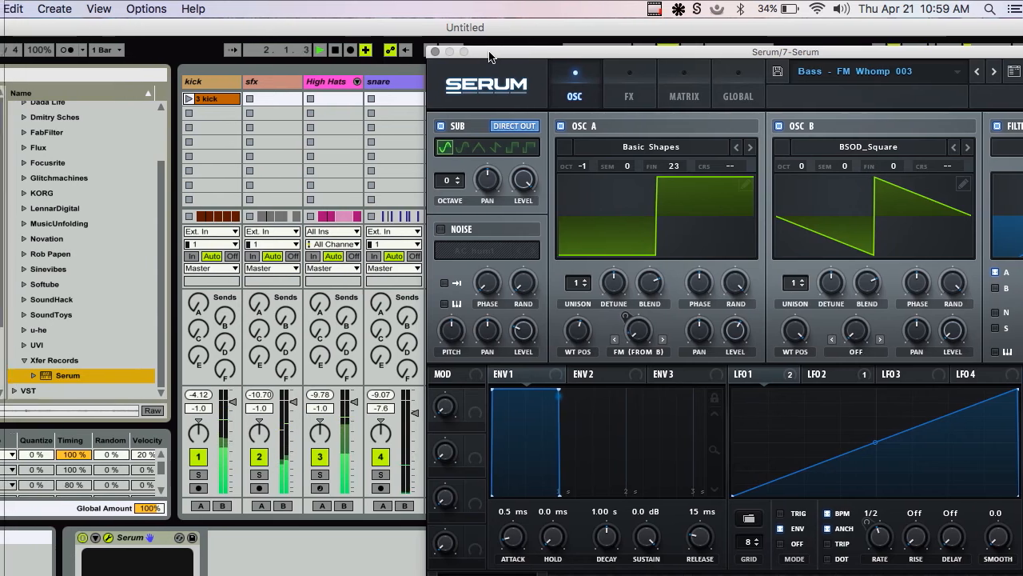
left_click_drag(486, 50, 805, 138)
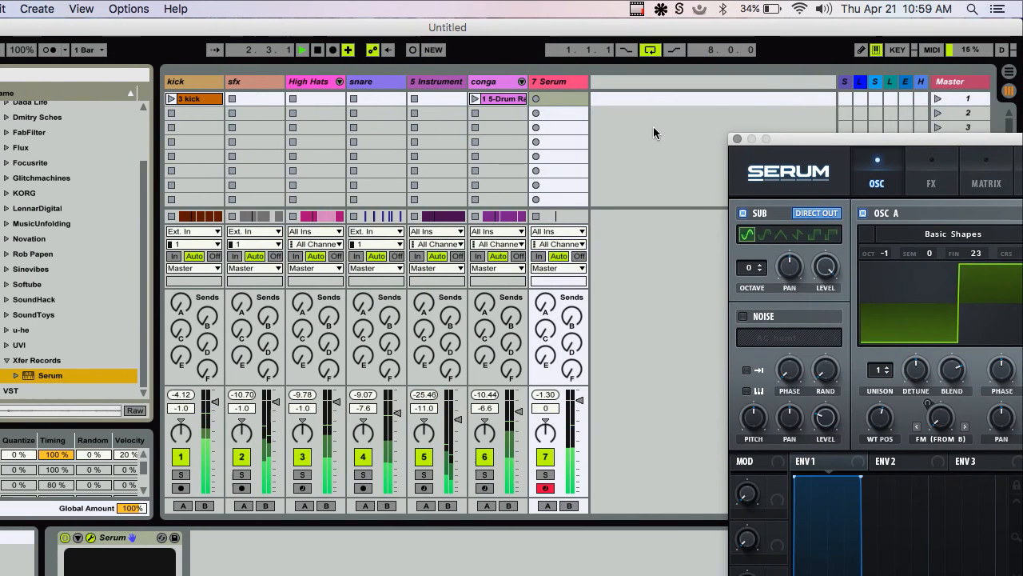
left_click(561, 98)
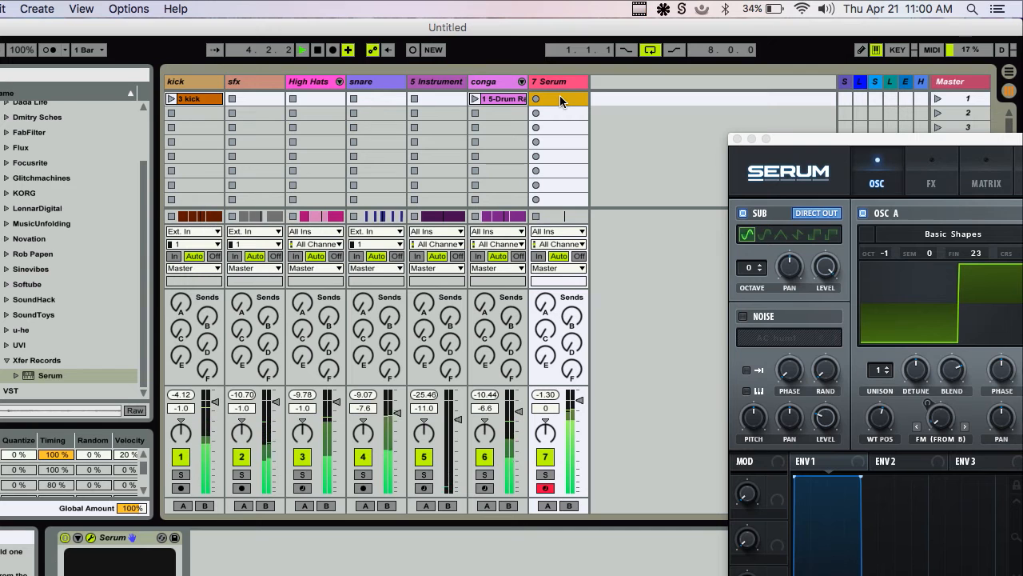
left_click(813, 143)
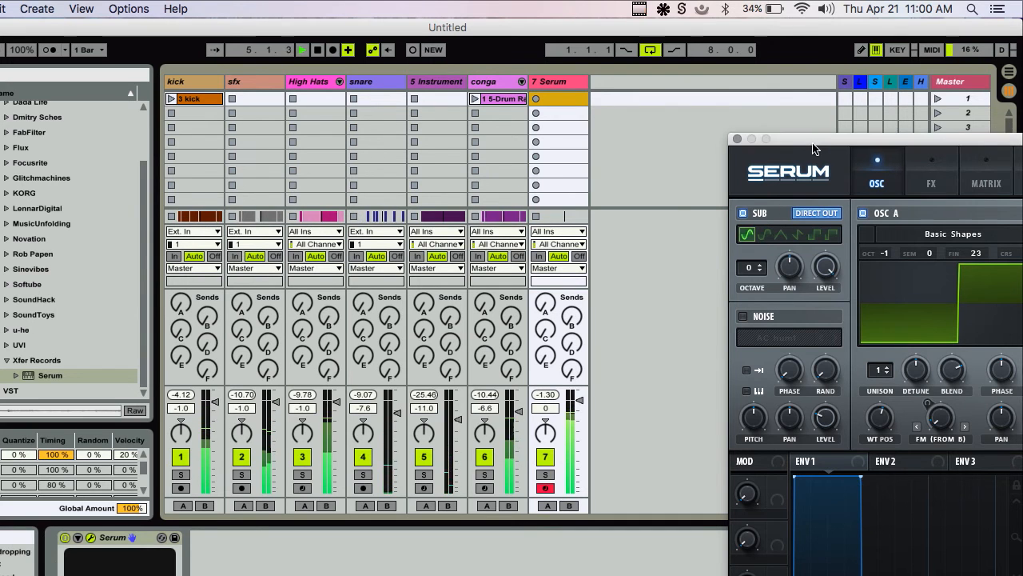
- Set LFO 1's rate to 2 bar in Serum and adjust the filter cutoff
left_click_drag(812, 148, 438, 73)
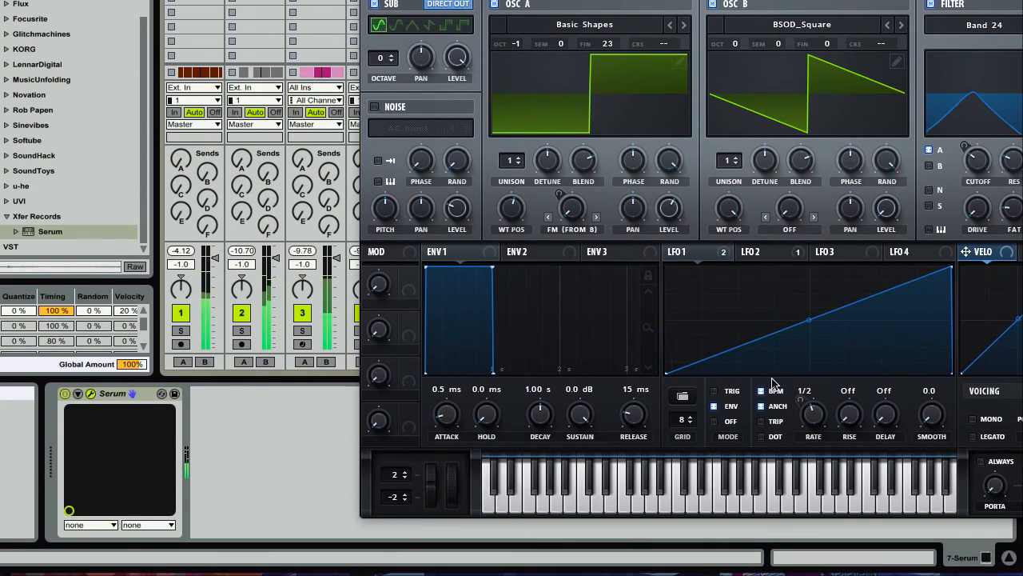
left_click_drag(812, 415, 812, 428)
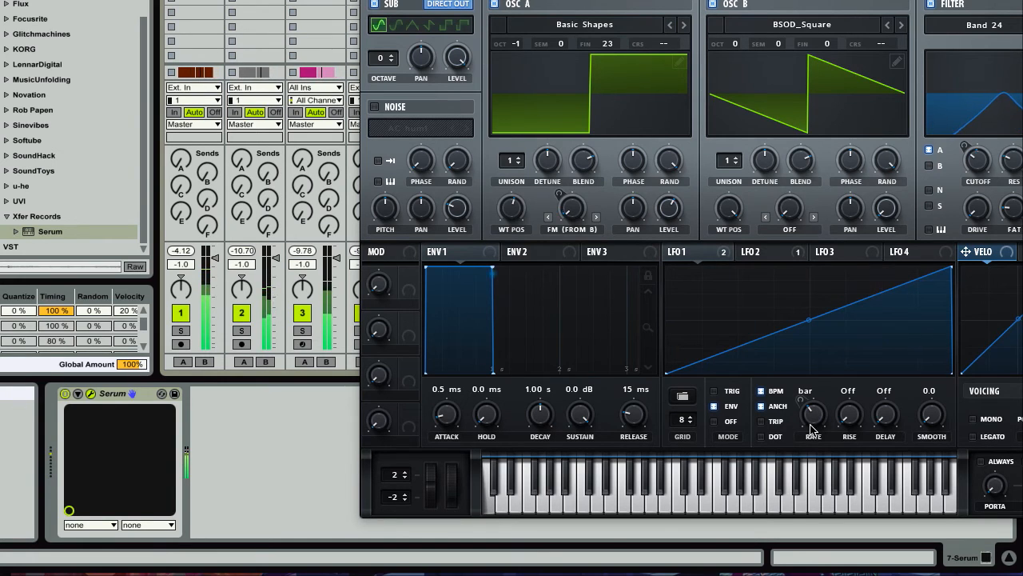
left_click_drag(818, 426, 818, 436)
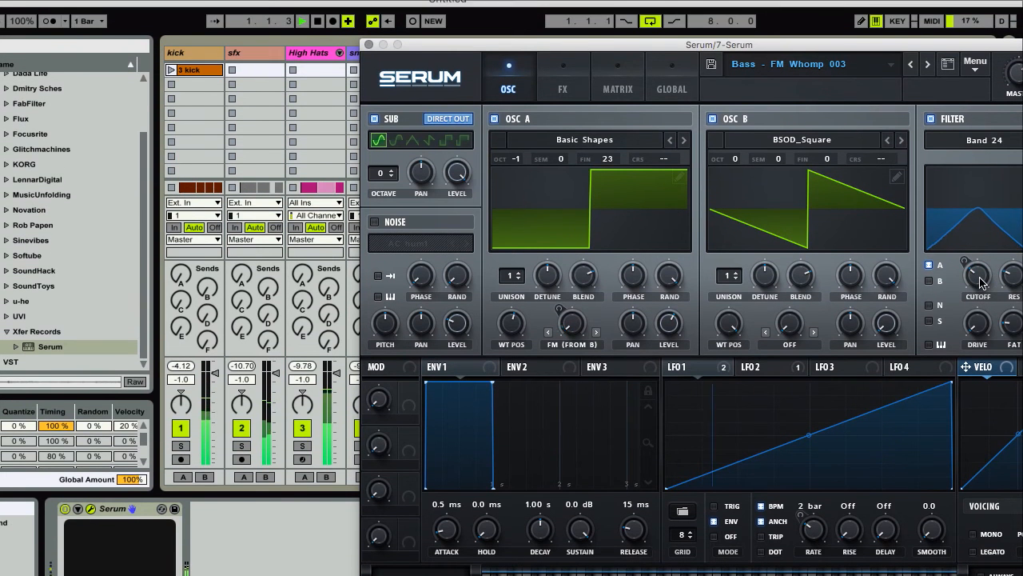
mouse_move(982, 163)
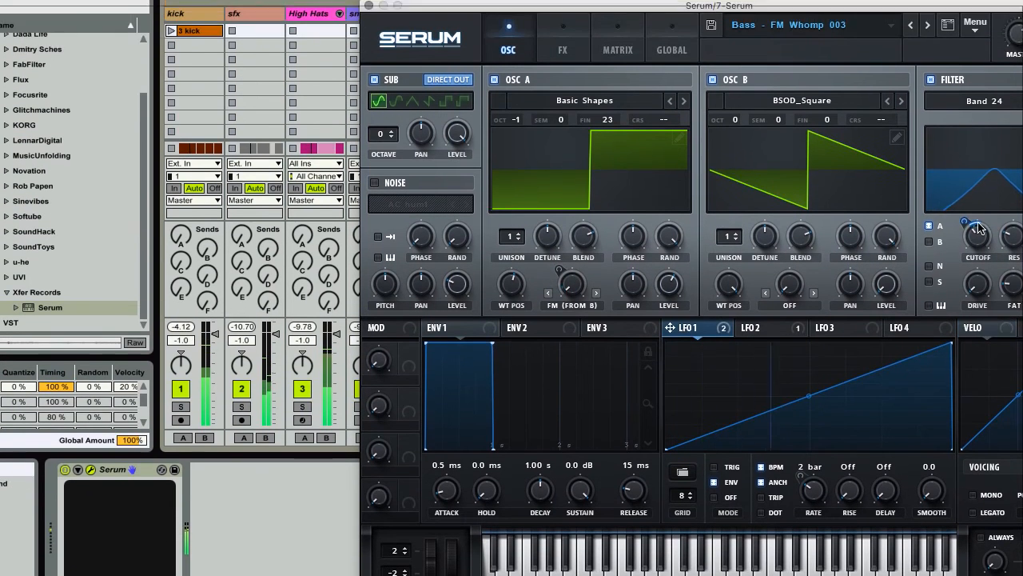
mouse_move(977, 188)
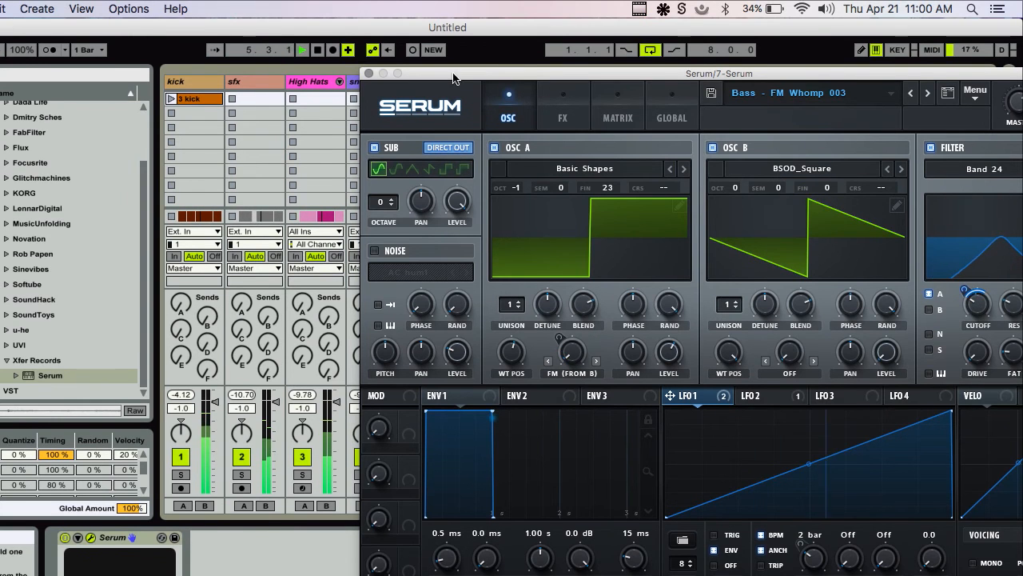
- Record a MIDI clip in the Serum track's first slot, switch it to playback and open it, closing the Serum window
left_click_drag(457, 56, 672, 54)
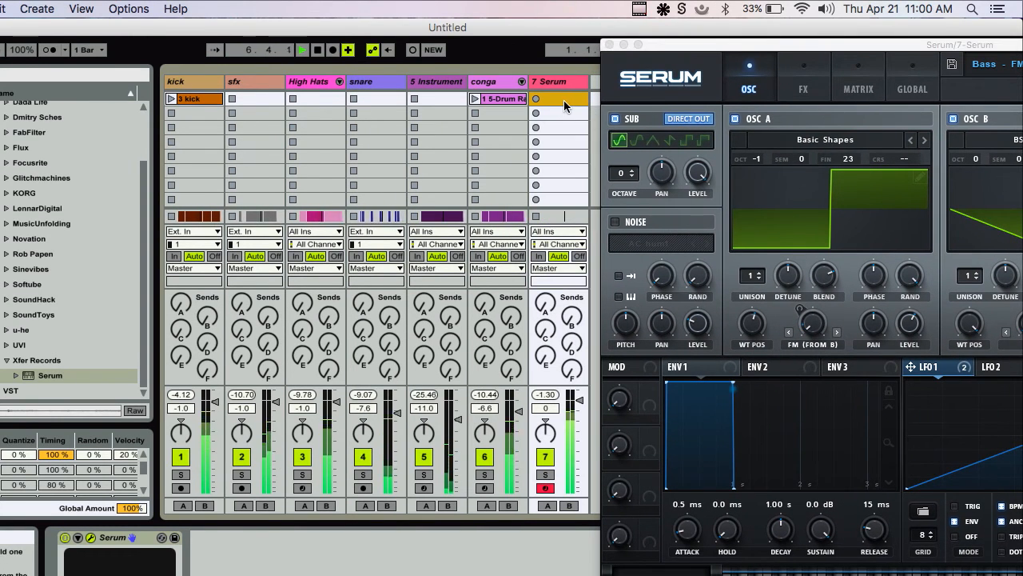
left_click(537, 99)
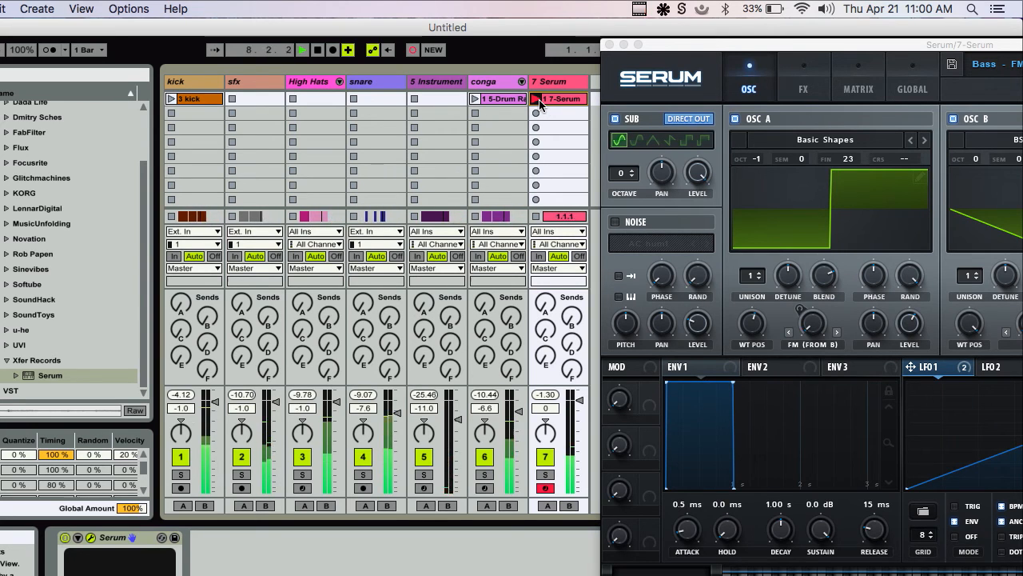
left_click(537, 99)
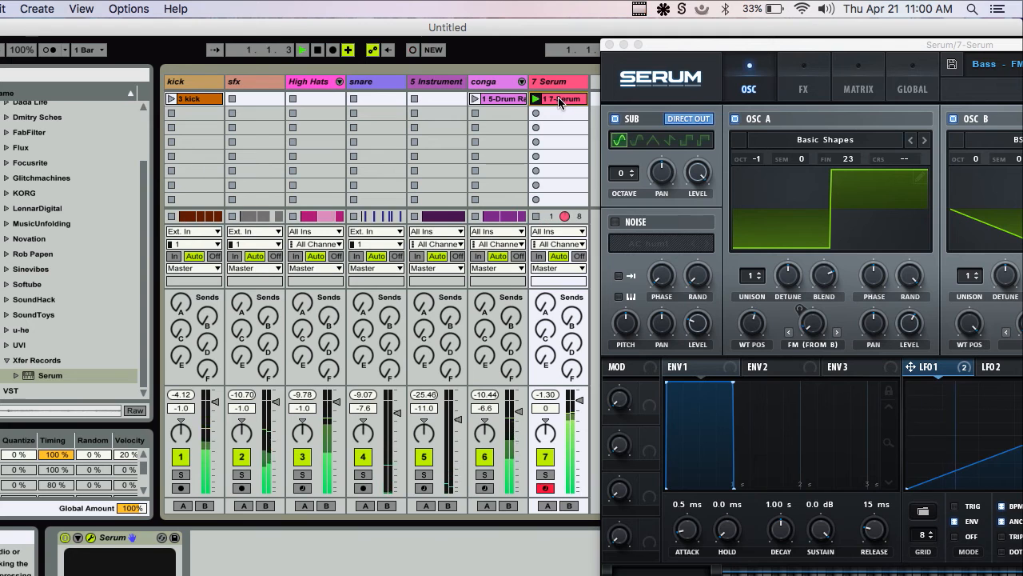
left_click(577, 98)
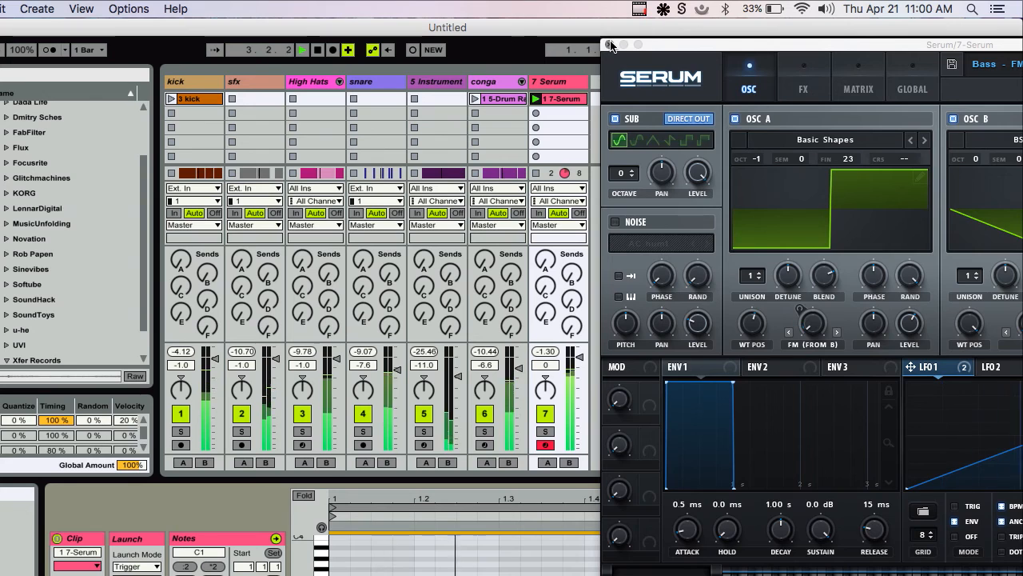
left_click(610, 45)
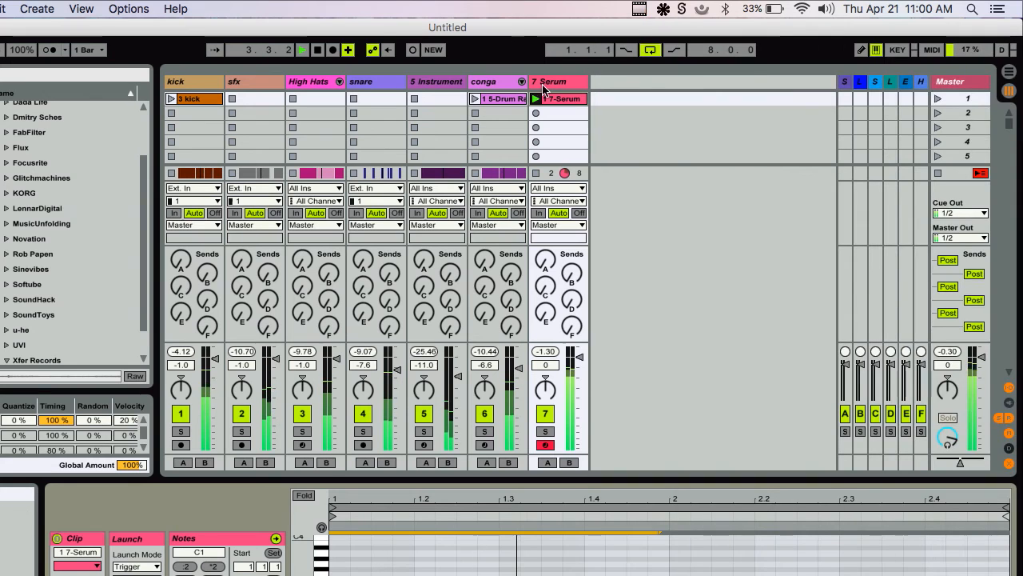
- Rename the Serum track as womp
left_click(549, 85)
key("super+r")
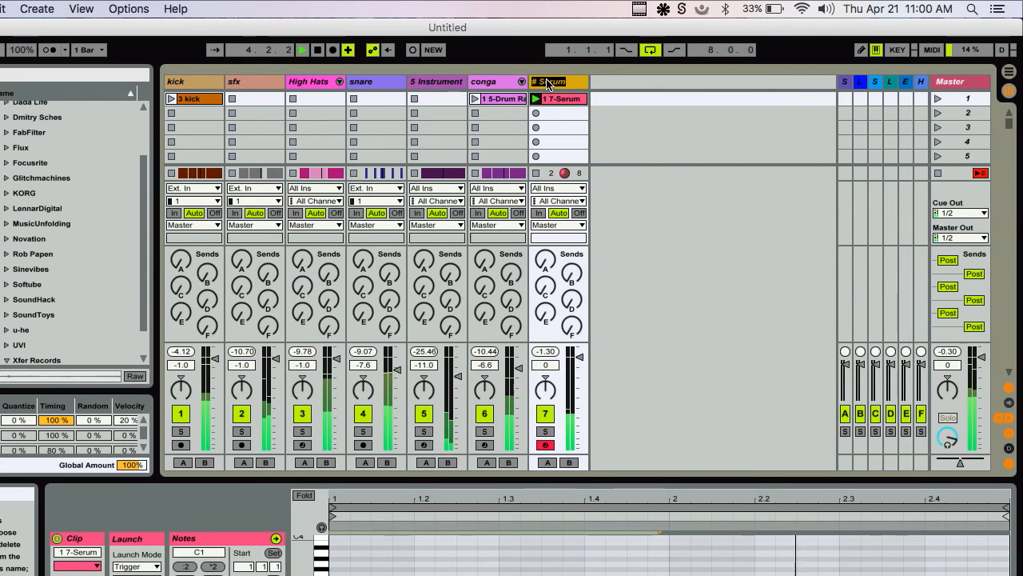
type("womp")
key("Return")
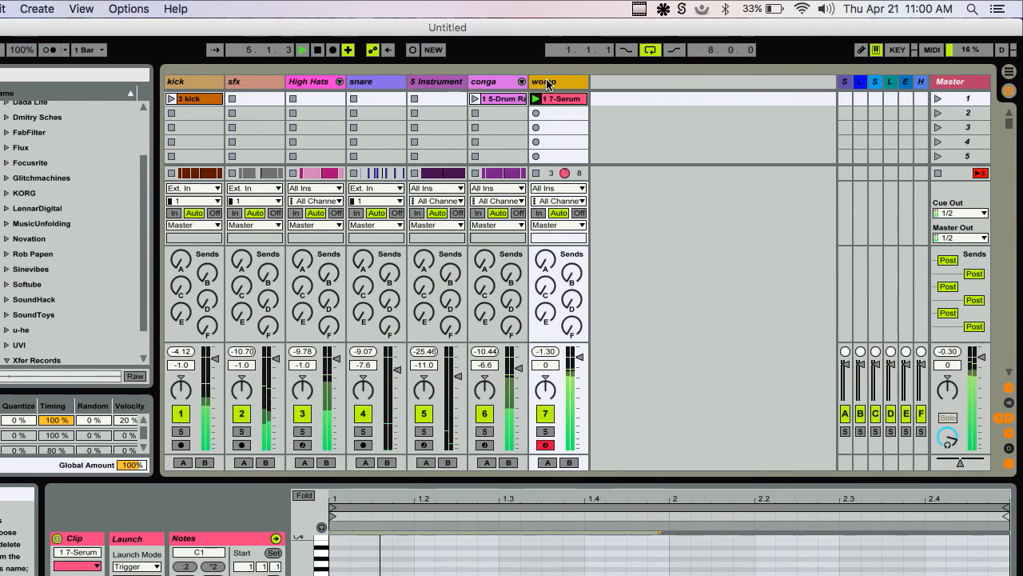
- Insert a new MIDI track after the womp track and load Serum onto it
key("super+shift+t")
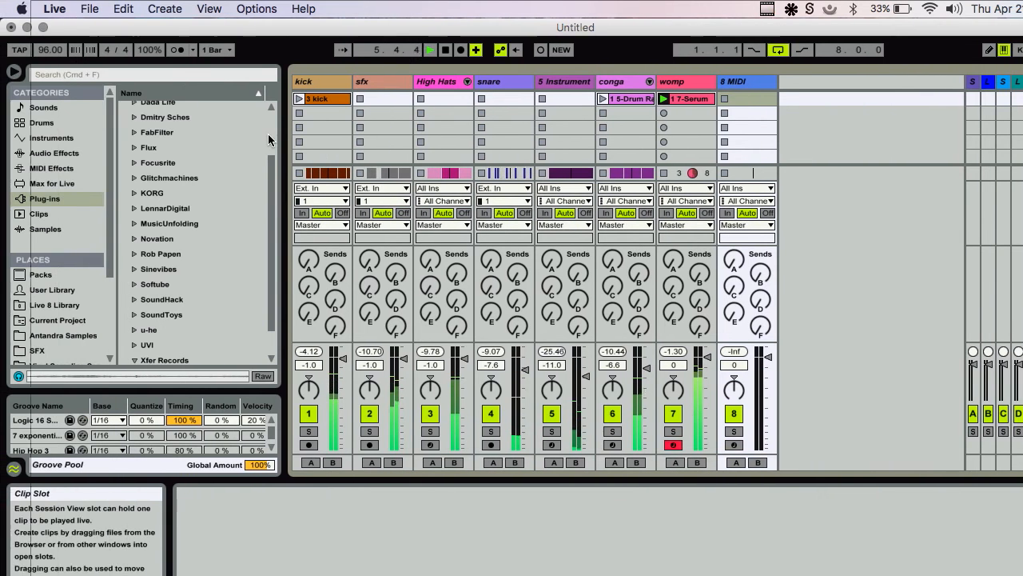
scroll(181, 255, "down", 2)
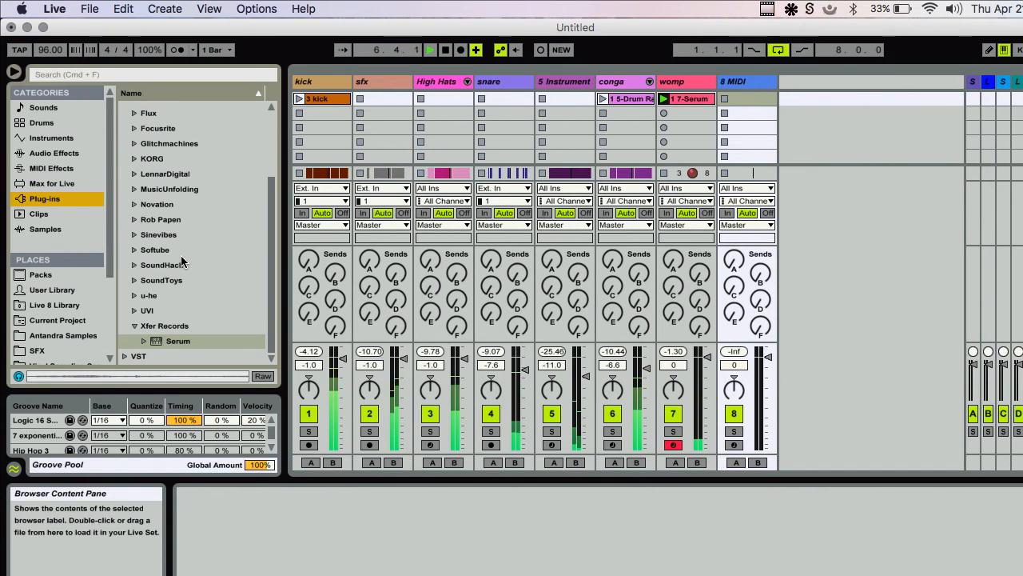
left_click_drag(165, 341, 750, 112)
left_click_drag(651, 120, 644, 103)
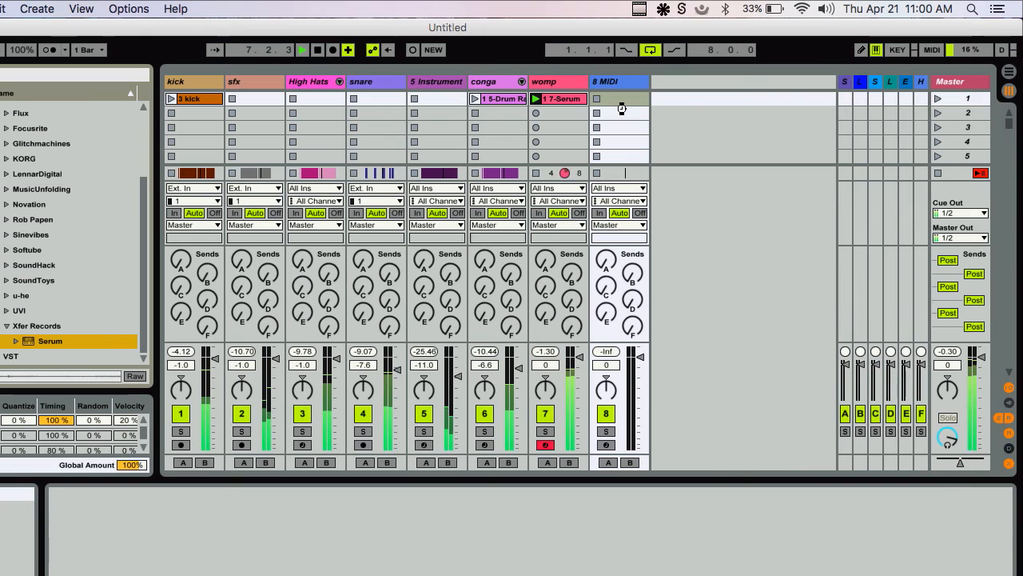
- Load the user preset Bass - Neuro Bass 07 in the new Serum instance
left_click(739, 74)
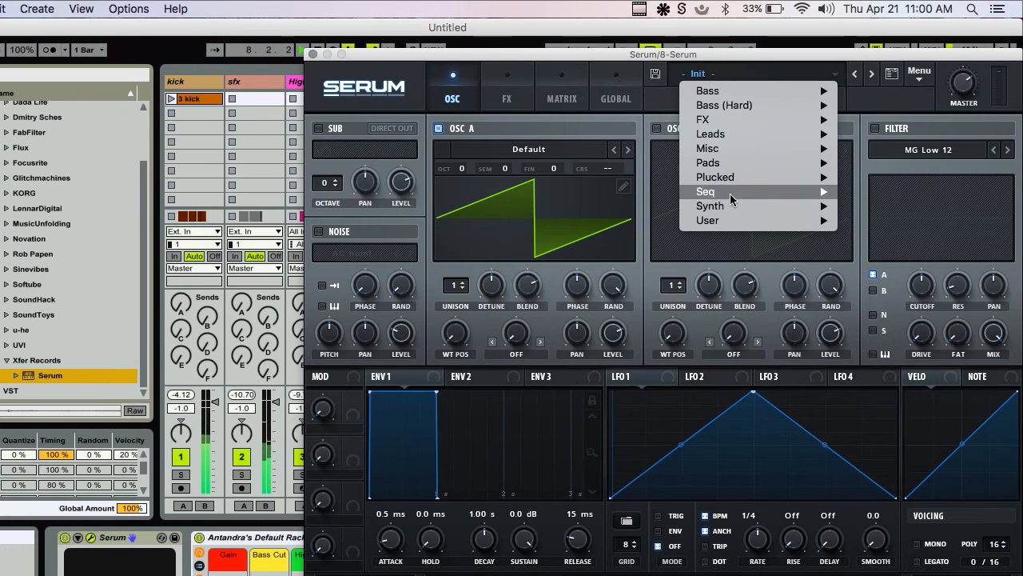
mouse_move(715, 220)
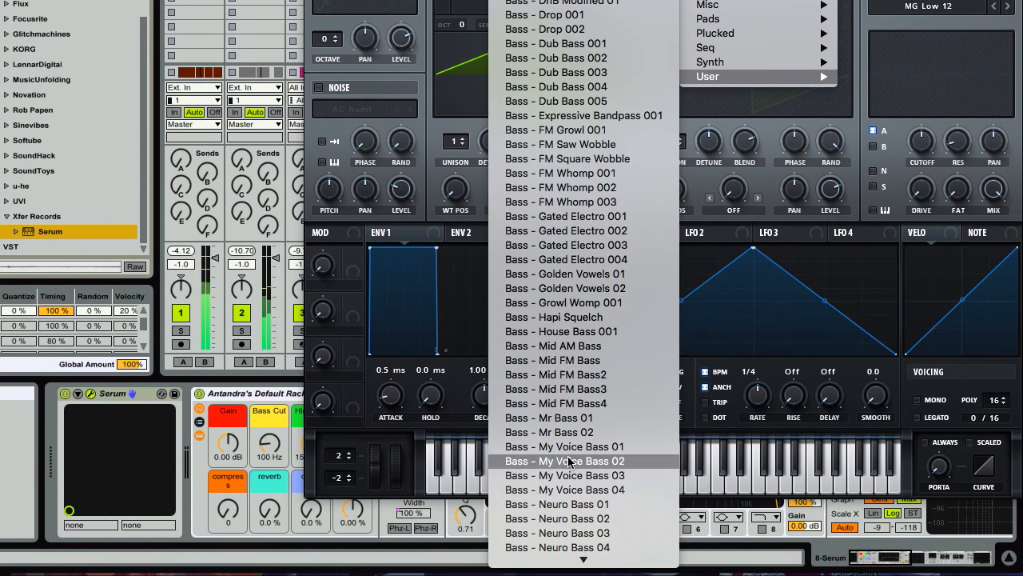
scroll(581, 468, "down", 4)
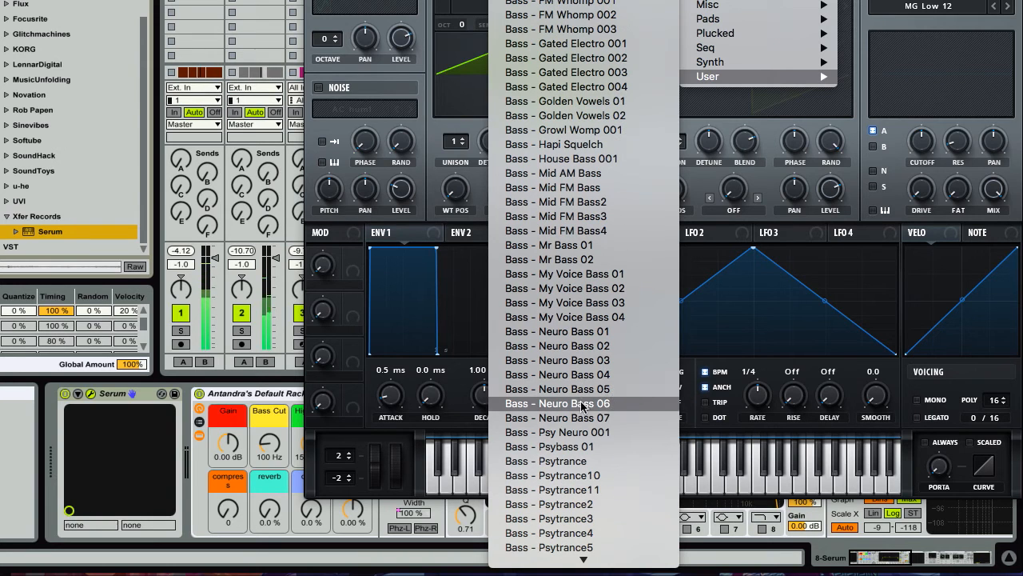
left_click(581, 417)
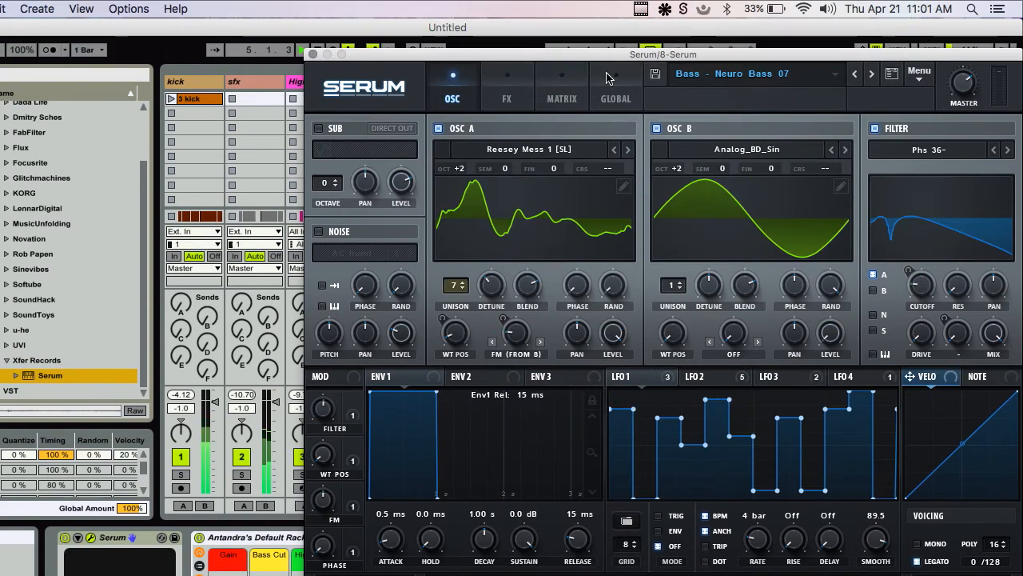
- Move the Serum window clear of the mixer, arm the new Serum track and shift the computer keyboard's note range down
left_click_drag(574, 57, 940, 379)
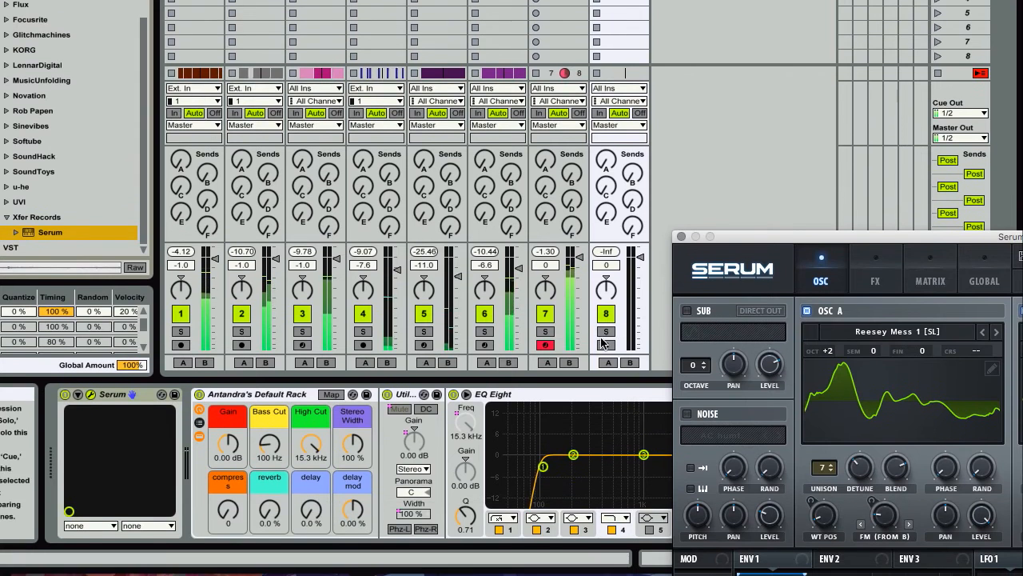
left_click(606, 410)
key("z")
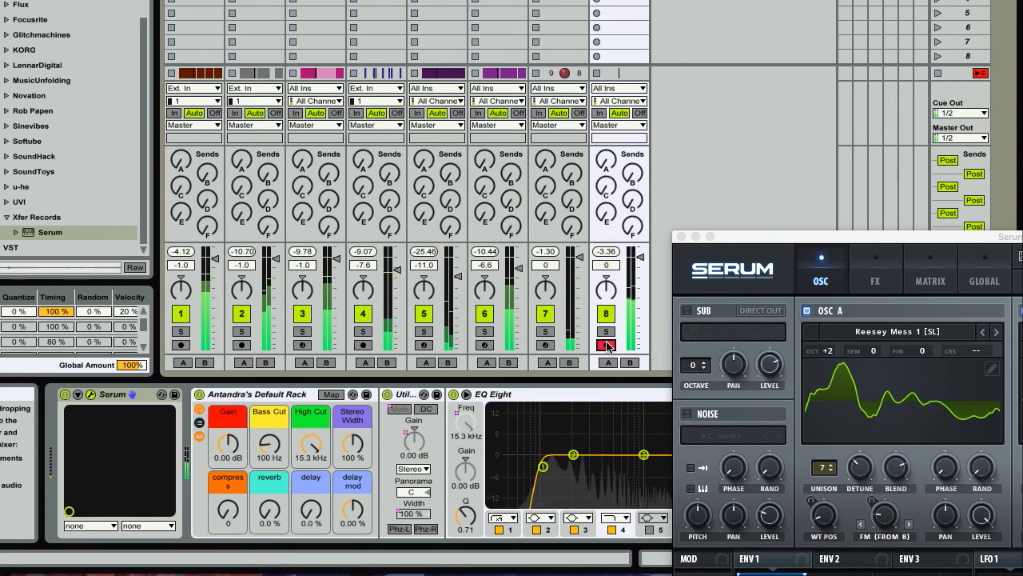
key("z")
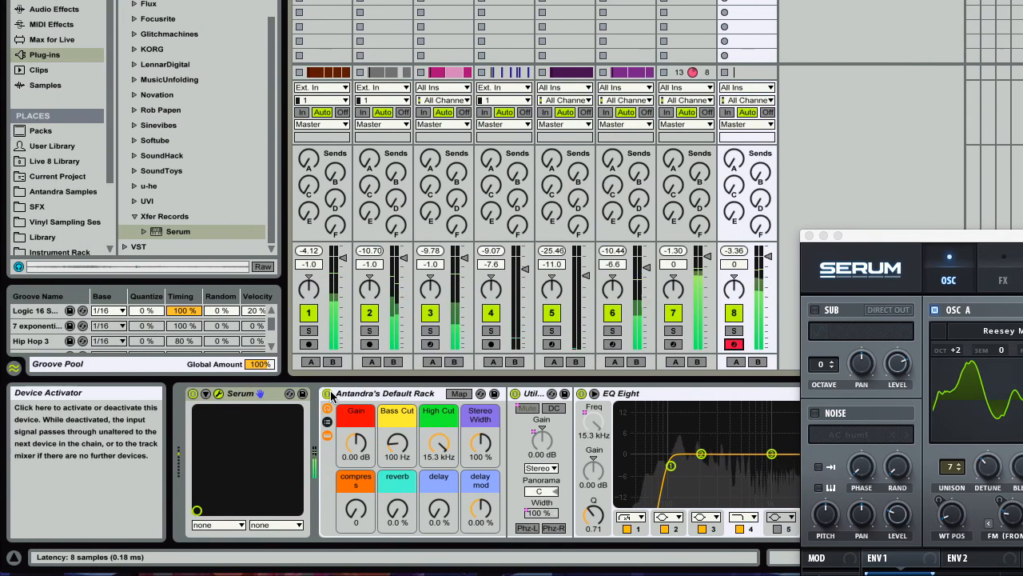
- Bypass the default effects rack and enable Serum's sub oscillator with direct out at octave 1
left_click(199, 394)
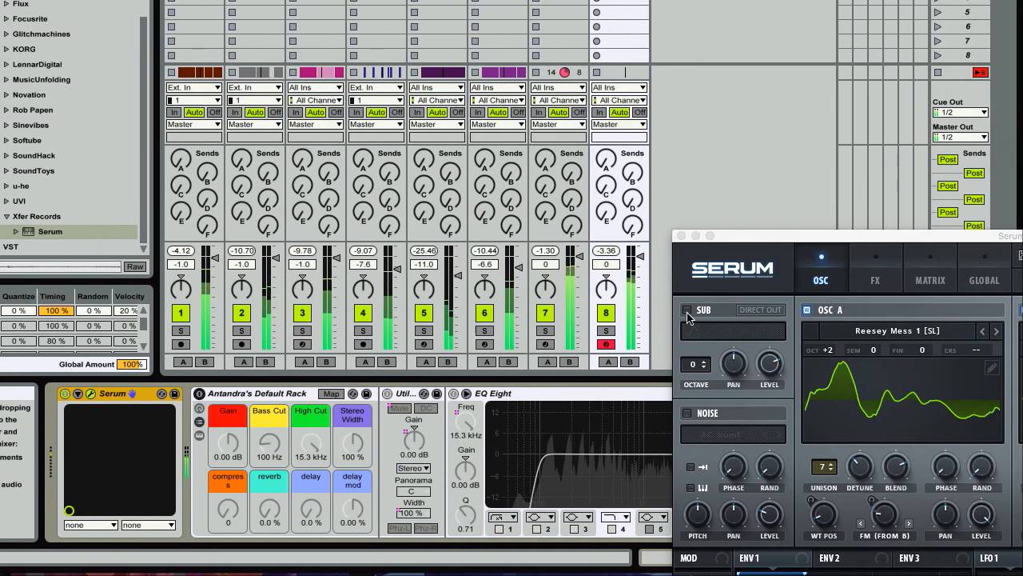
left_click(786, 310)
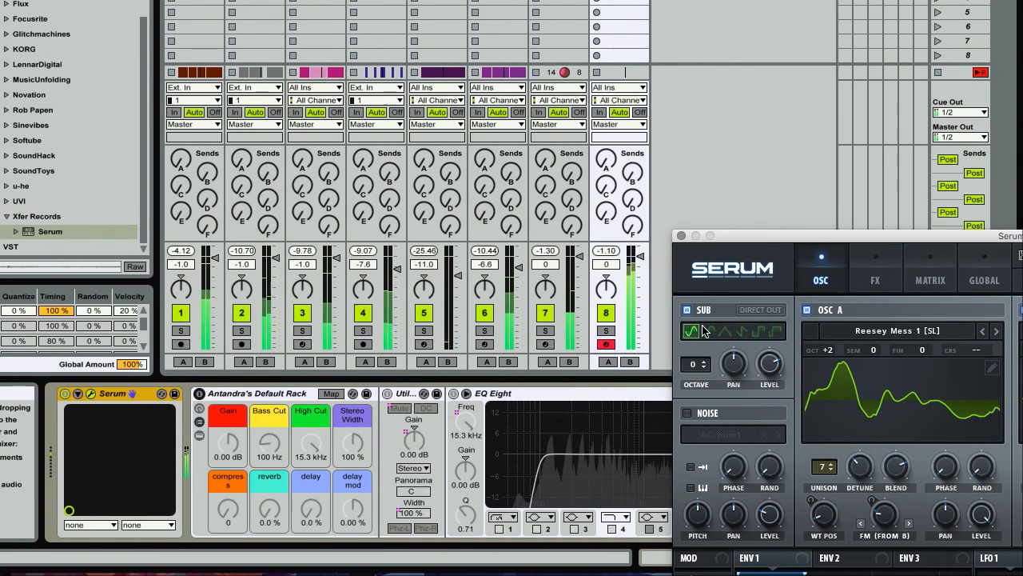
left_click(756, 310)
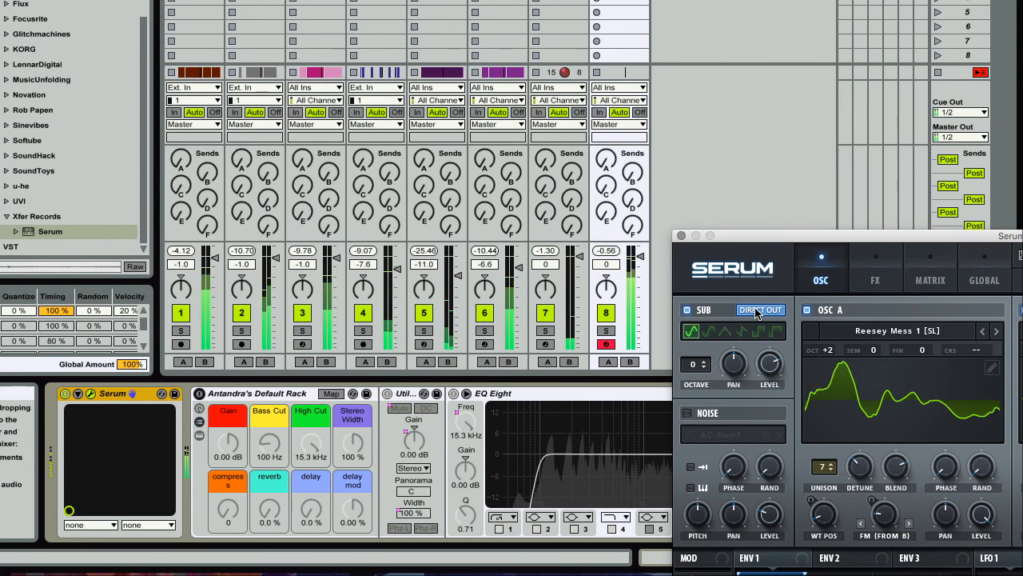
mouse_move(694, 358)
left_mouse_down()
mouse_move(698, 345)
mouse_move(699, 362)
left_mouse_up()
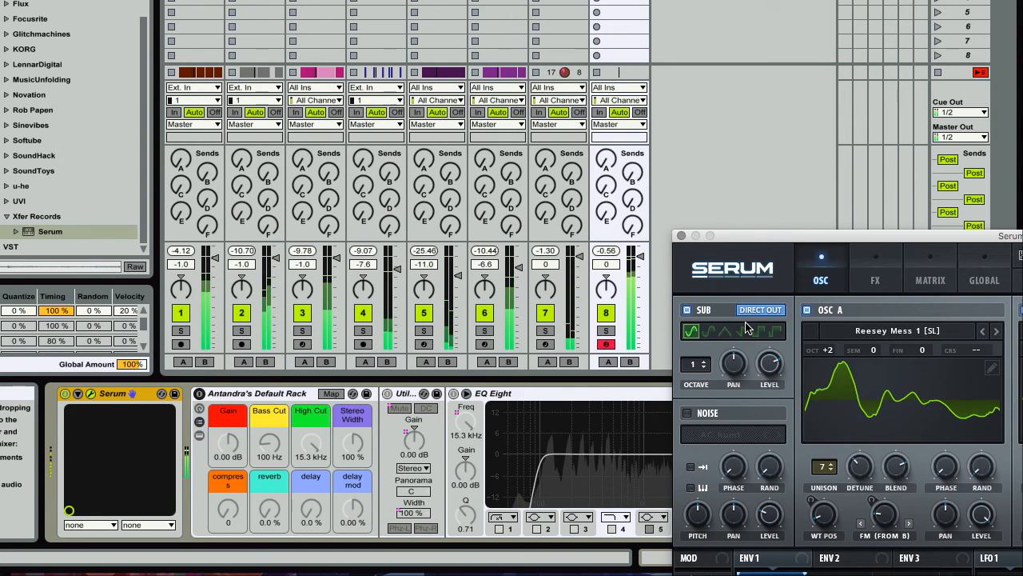
- Solo the new Serum track and adjust Serum's filter cutoff
left_click(607, 330)
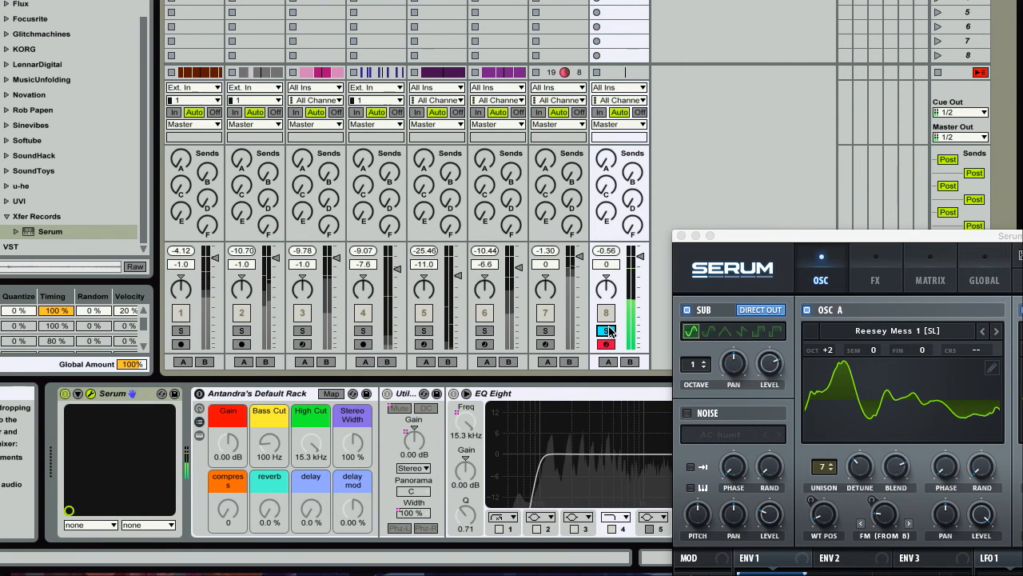
left_click_drag(743, 236, 375, 76)
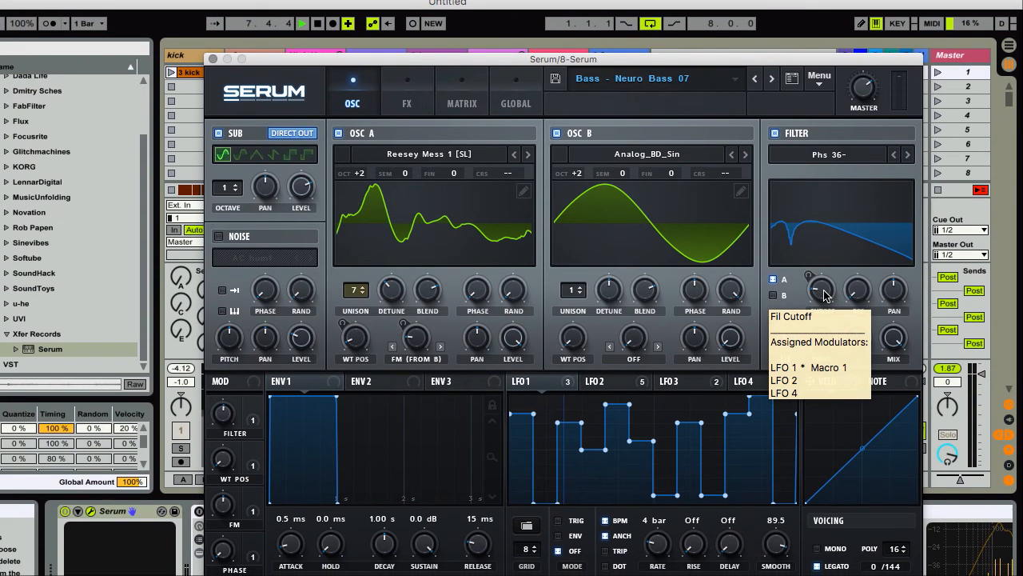
left_click_drag(823, 321, 821, 263)
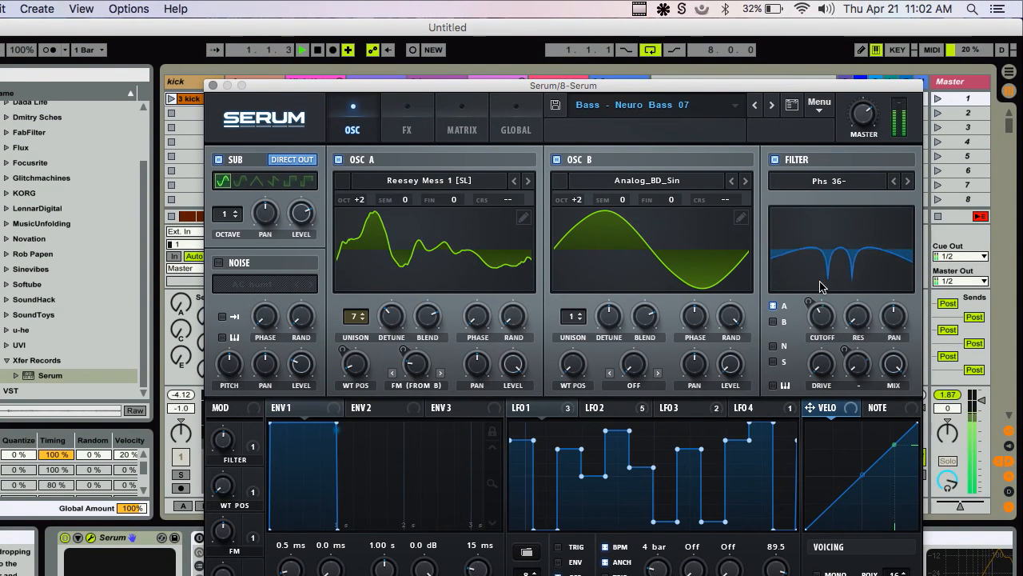
left_click_drag(822, 315, 821, 353)
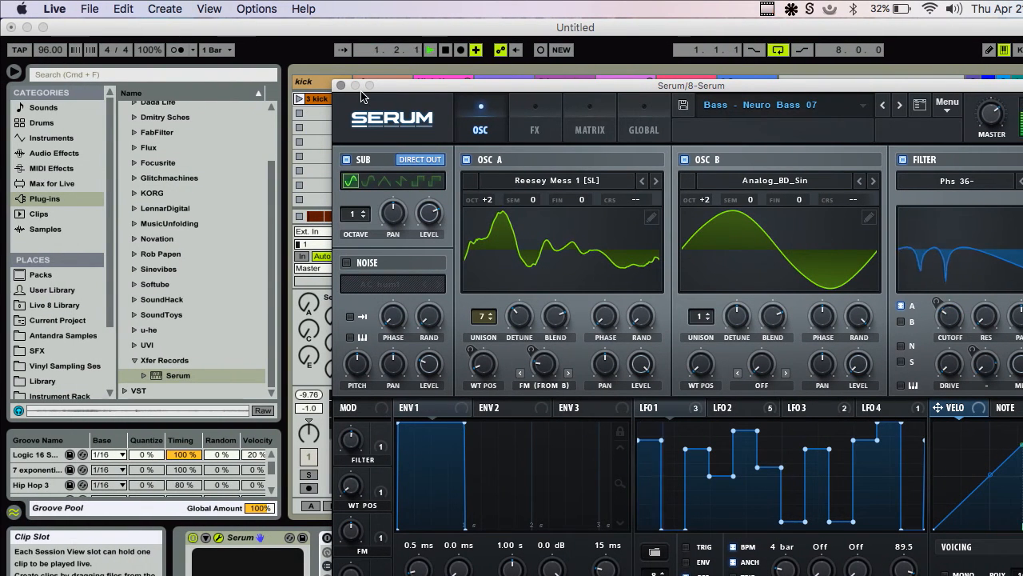
- Restart playback, close the Serum window and unsolo the new Serum track
key("space")
left_click(279, 28)
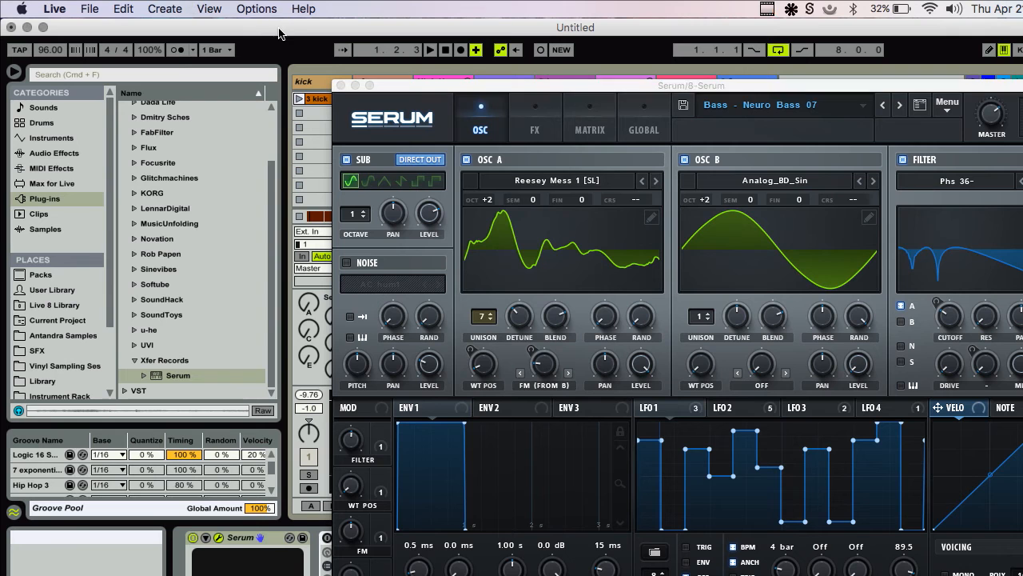
key("space")
left_click(341, 86)
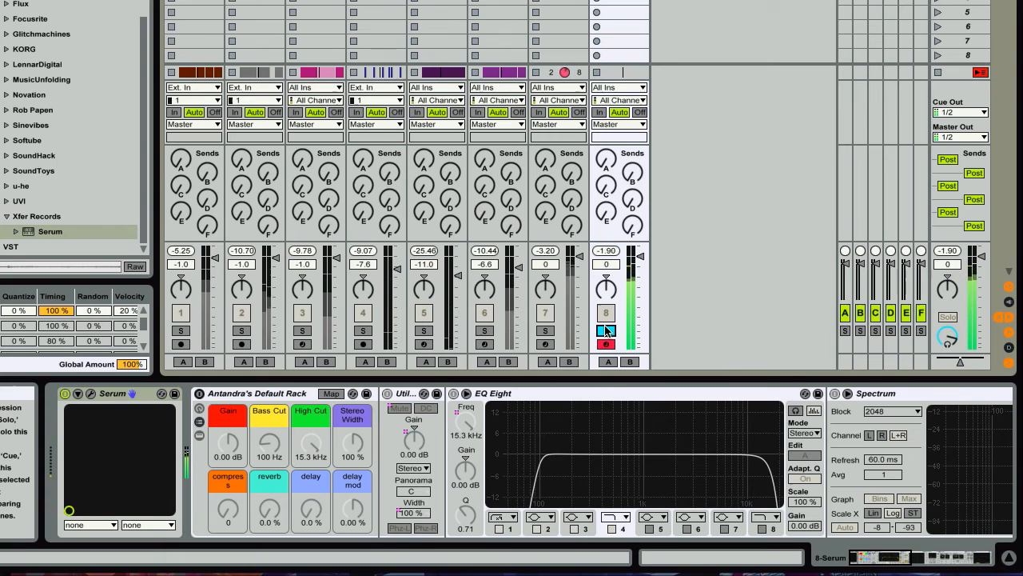
left_click(606, 330)
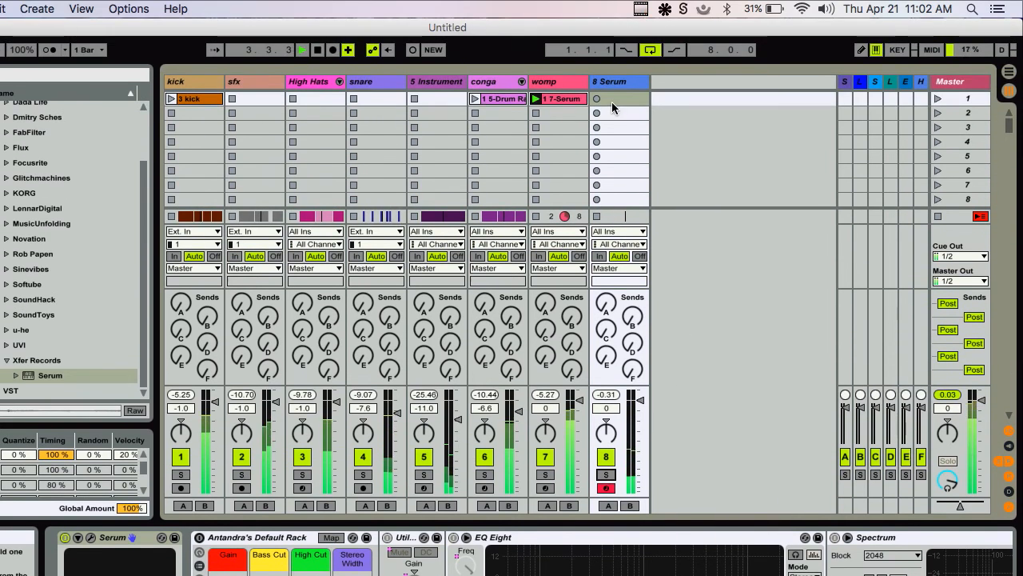
- Record a MIDI clip in the new Serum track's first slot, switch it to playback and quantize its notes
left_click(597, 98)
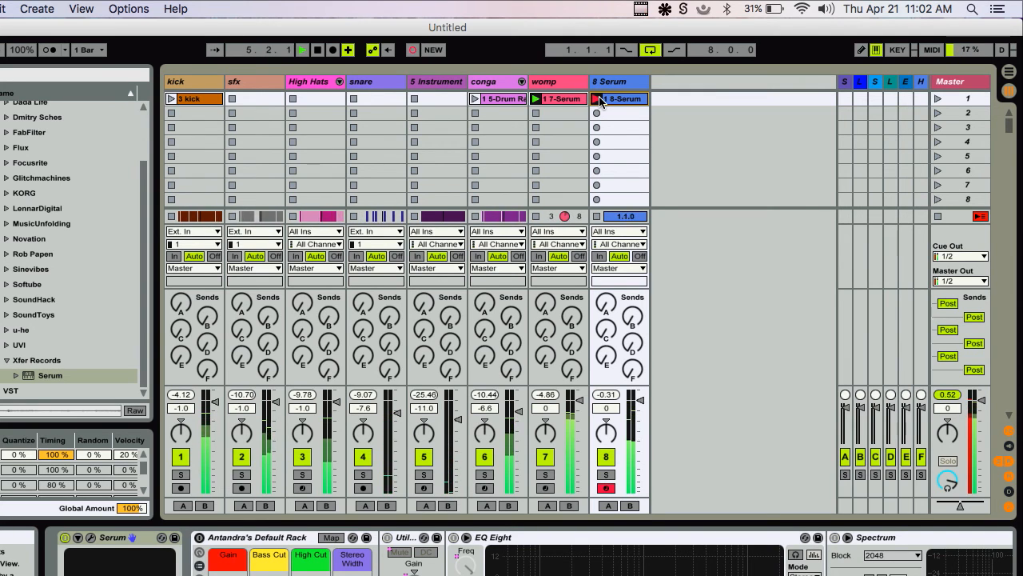
left_click(598, 99)
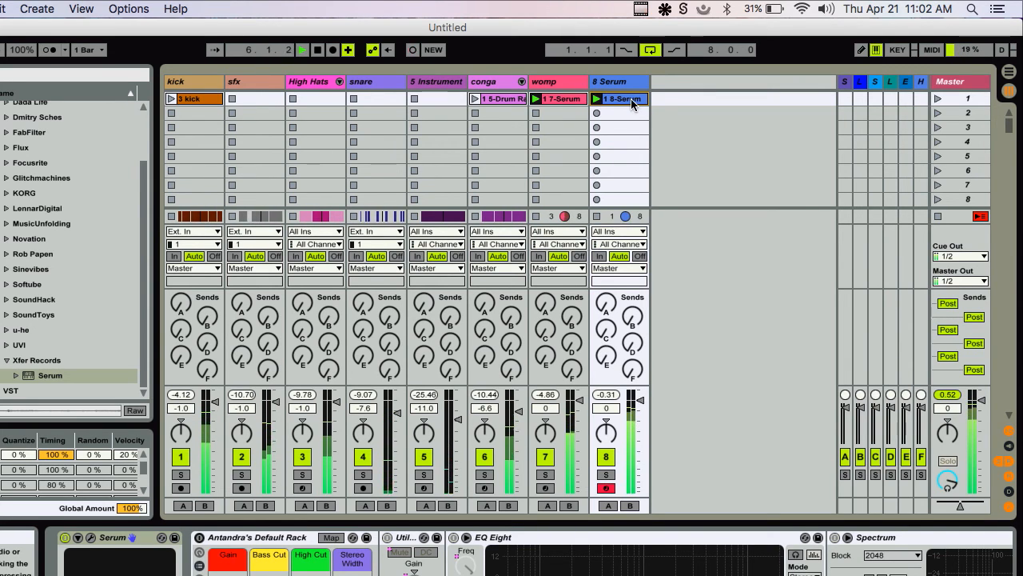
double_click(632, 100)
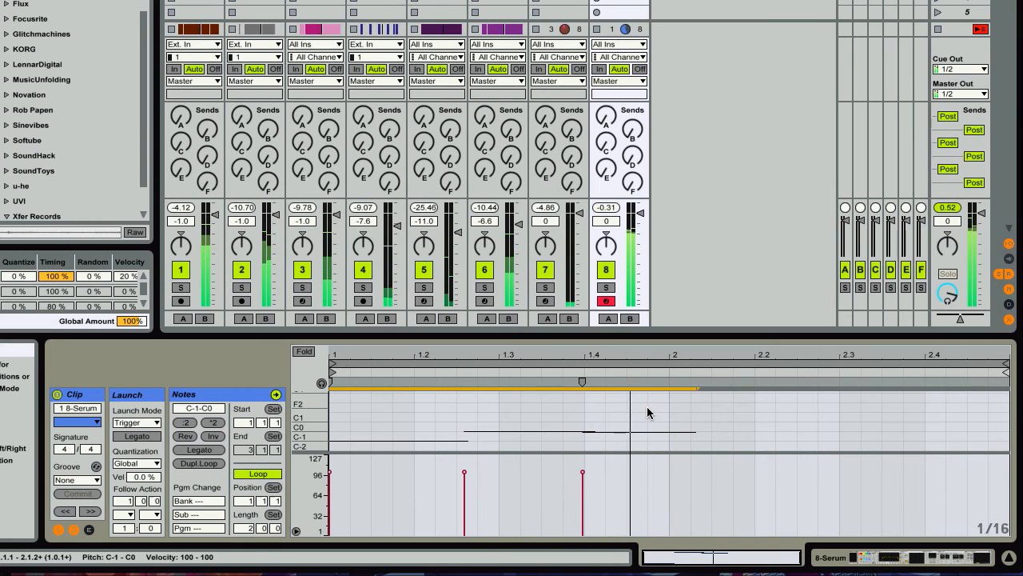
key("super+u")
left_click(648, 408)
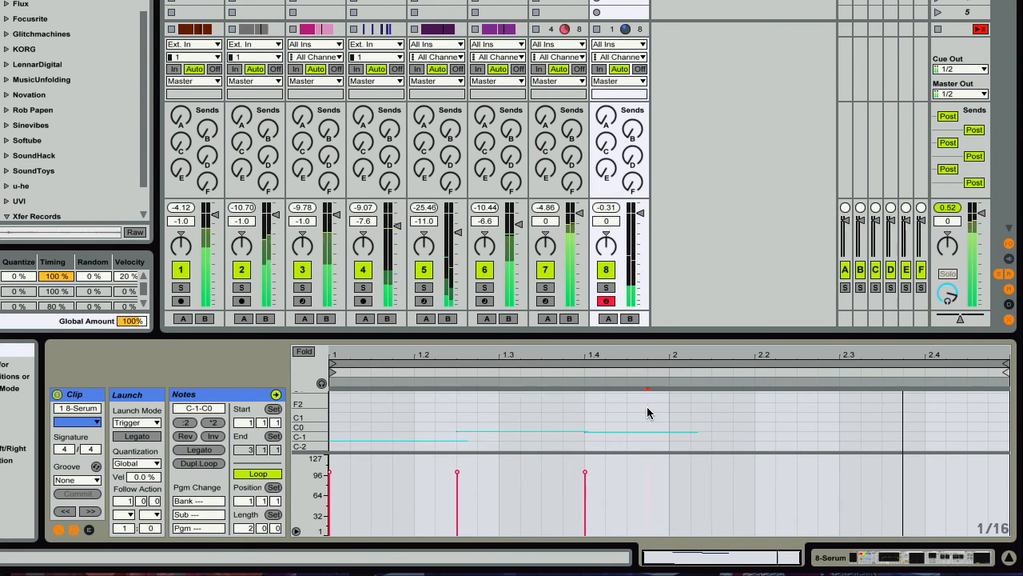
- Trim the clip's last note to end at bar 2 and lengthen the two earlier notes so they overlap the following ones
left_click(696, 432)
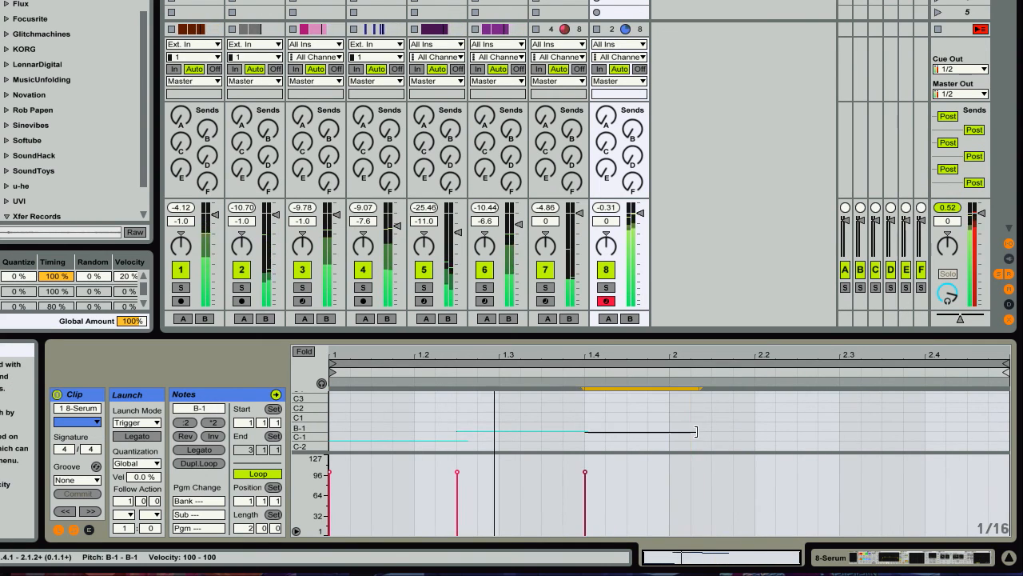
left_click_drag(696, 432, 668, 431)
left_click(583, 419)
left_click_drag(558, 414, 559, 445)
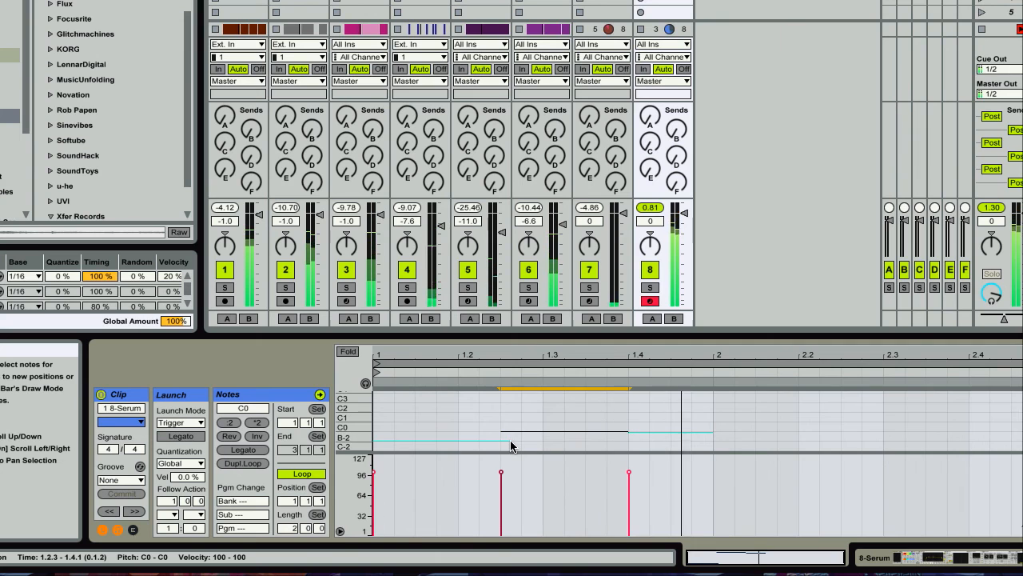
left_click_drag(510, 439, 519, 441)
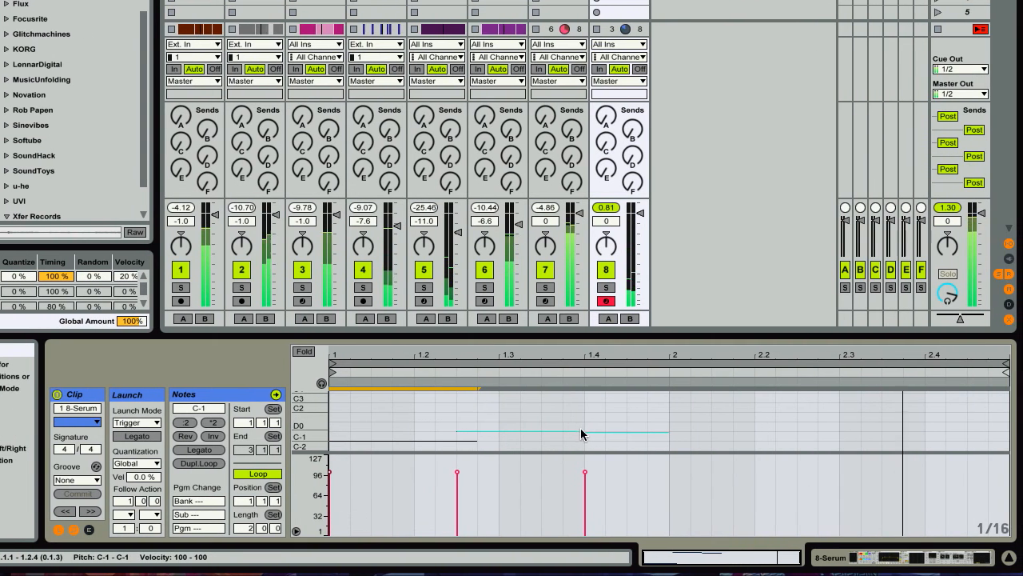
left_click_drag(584, 431, 608, 430)
- Reopen the Serum window, set oscillator A's octave to +1 and close the window
key("shift+Tab")
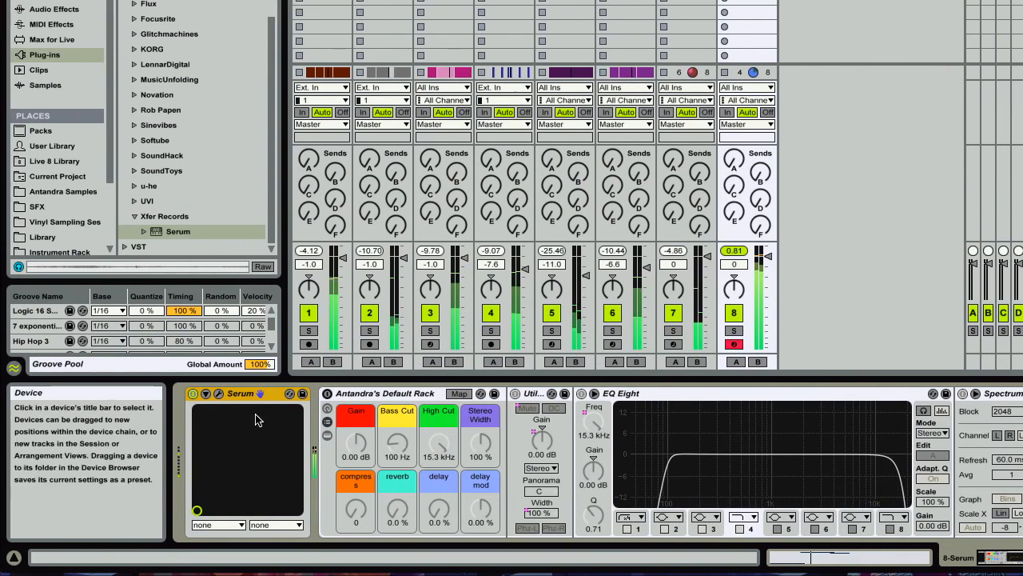
left_click(218, 393)
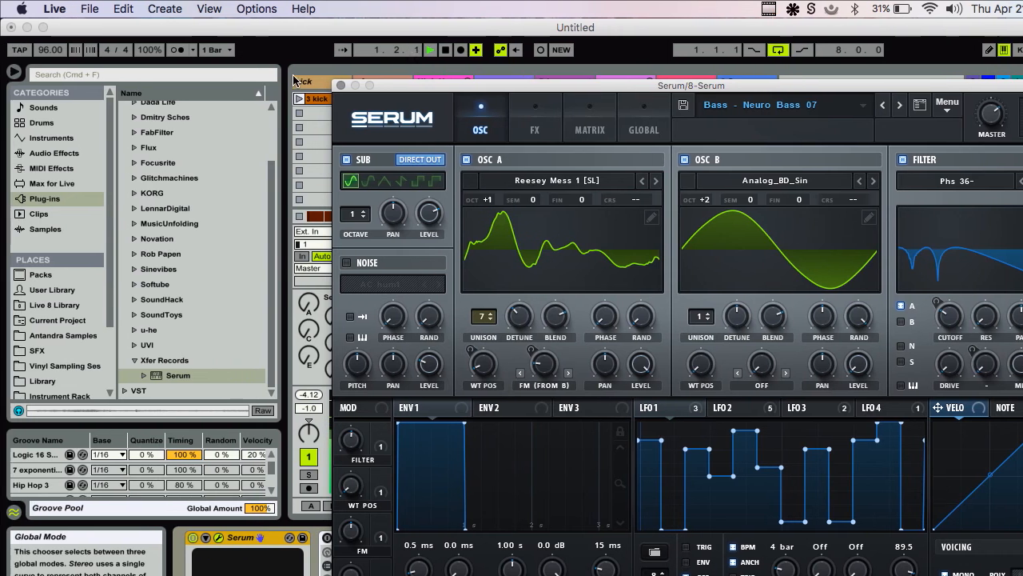
left_click(339, 85)
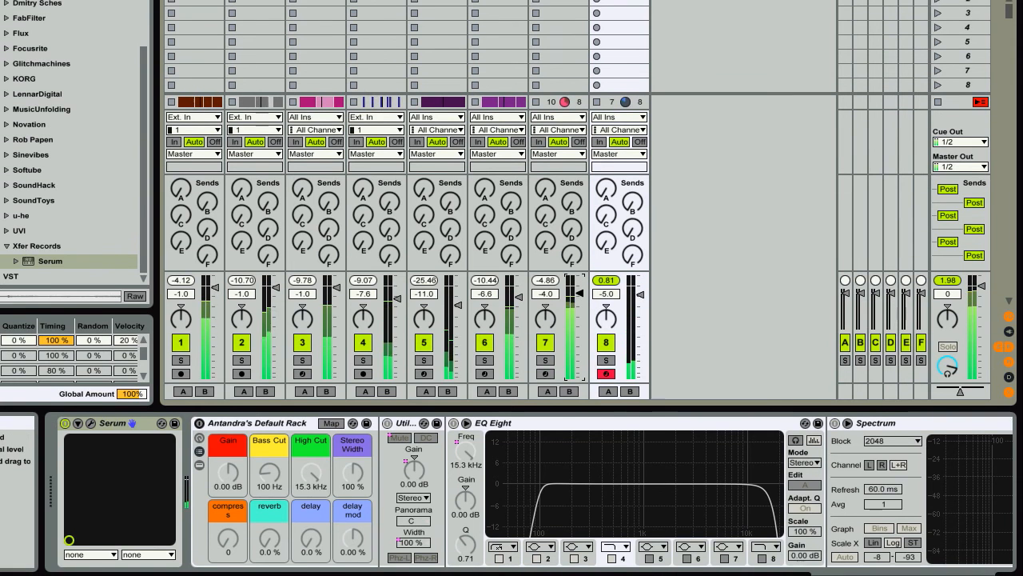
- Set the womp track's volume to -5.0 and the new Serum track's volume to -3.3, and select the womp track
left_click_drag(640, 292, 580, 288)
key("XF86AudioRaiseVolume")
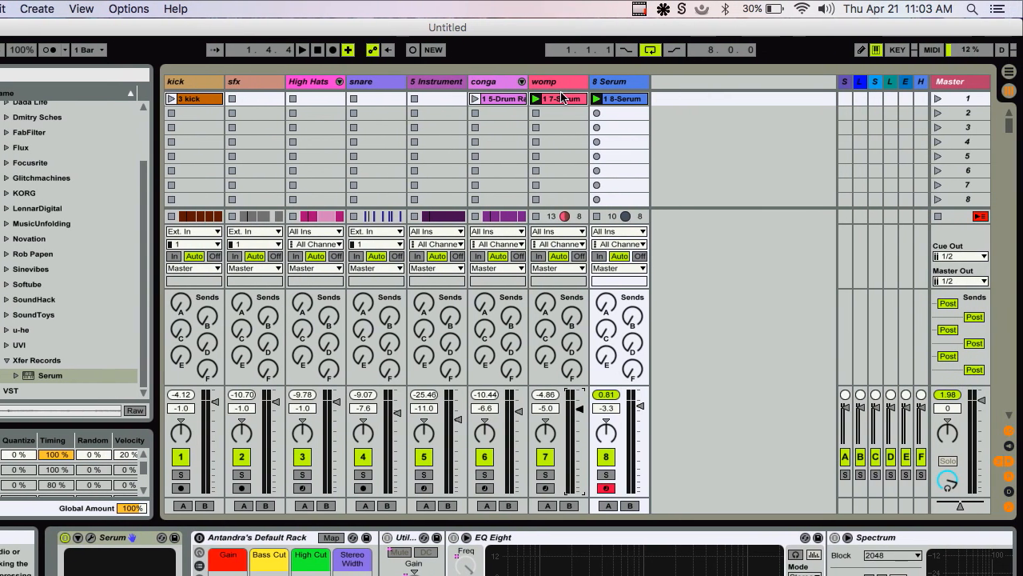
left_click(619, 83)
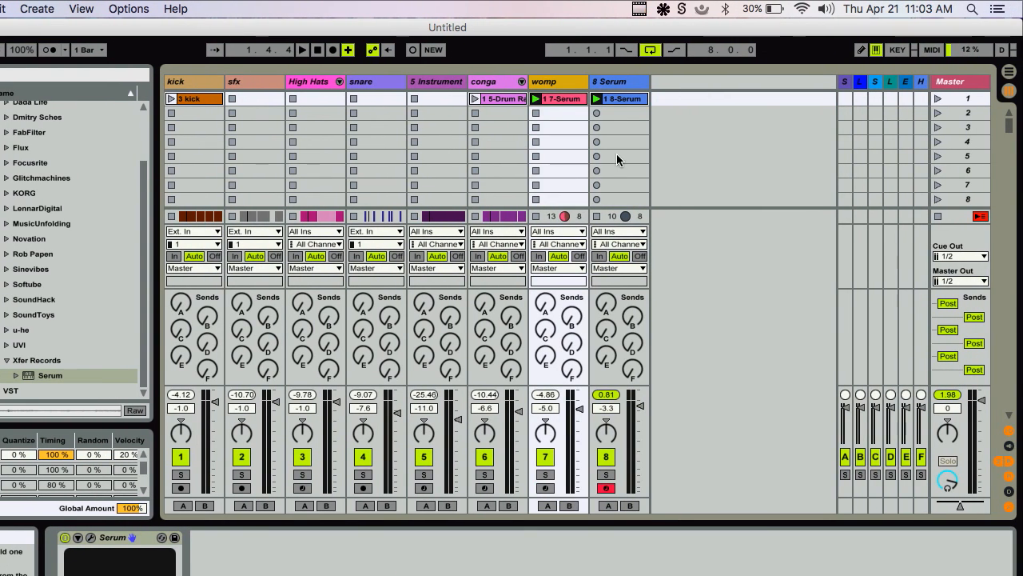